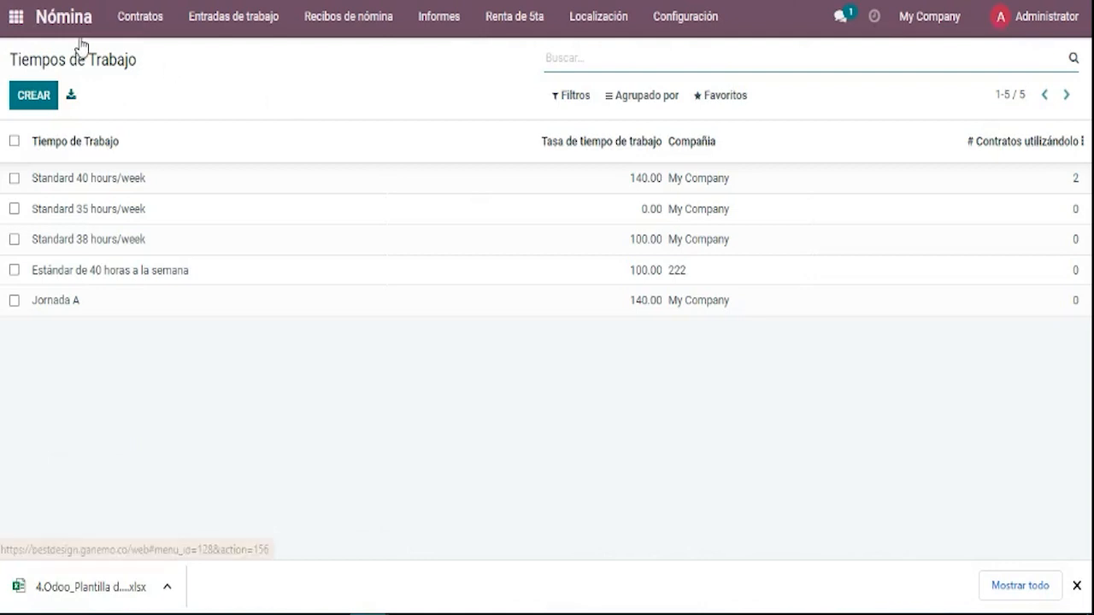
Switch from payroll to the Empleados app via the apps grid and dismiss the downloads bar.
left_click(15, 17)
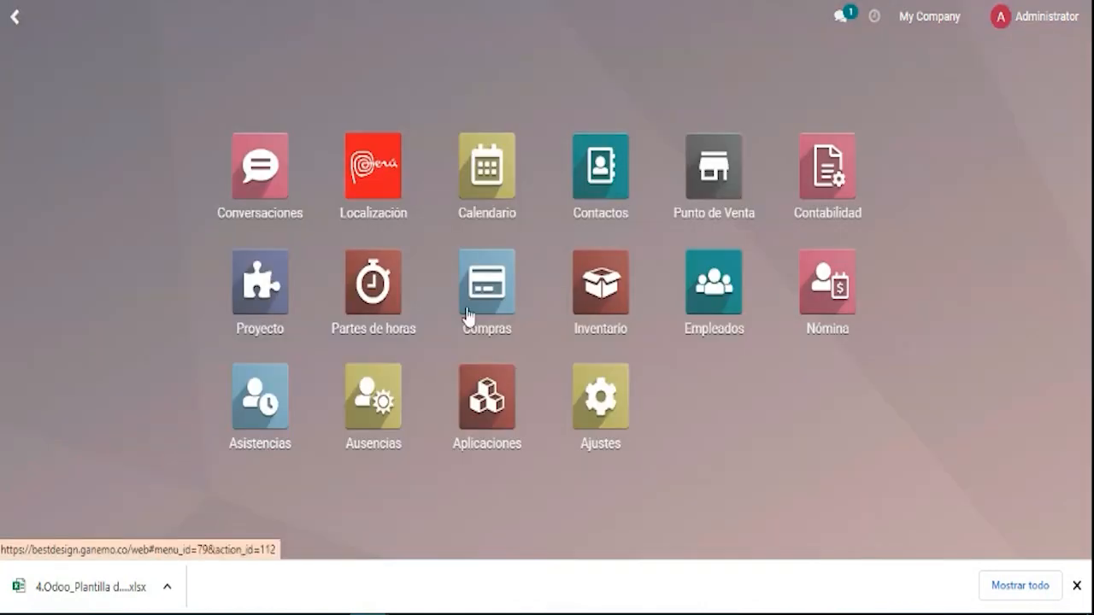
left_click(721, 333)
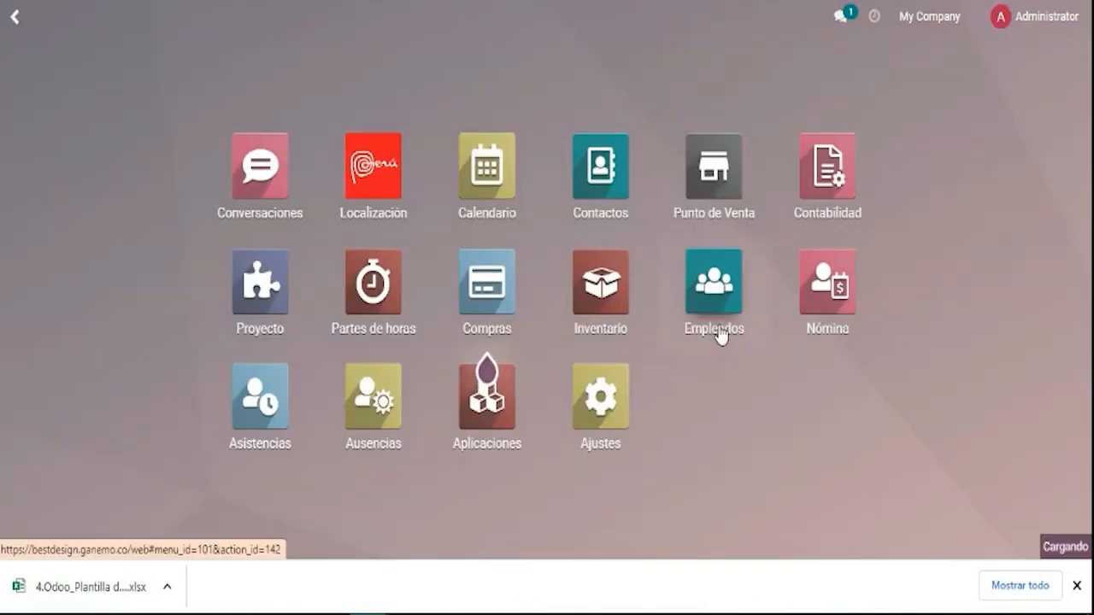
left_click(1077, 588)
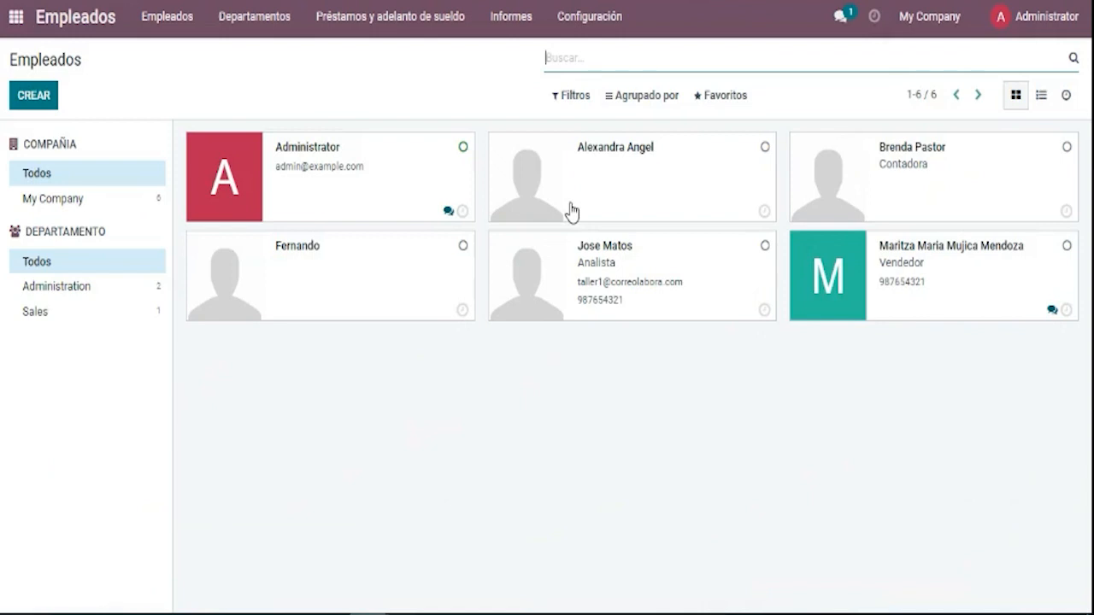
left_click(572, 212)
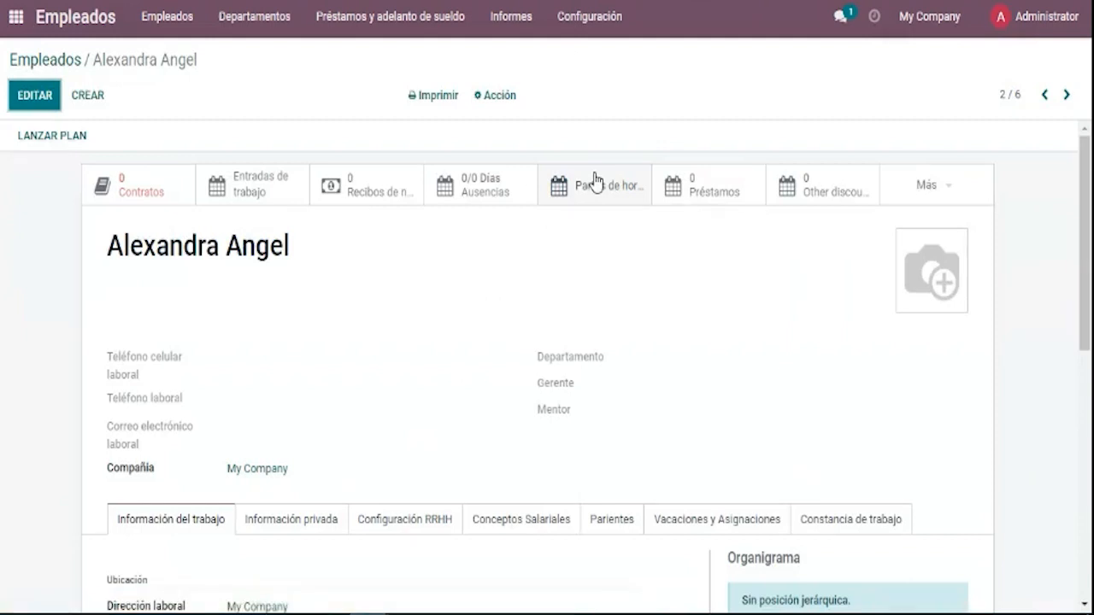
scroll(700, 279, "down", 5)
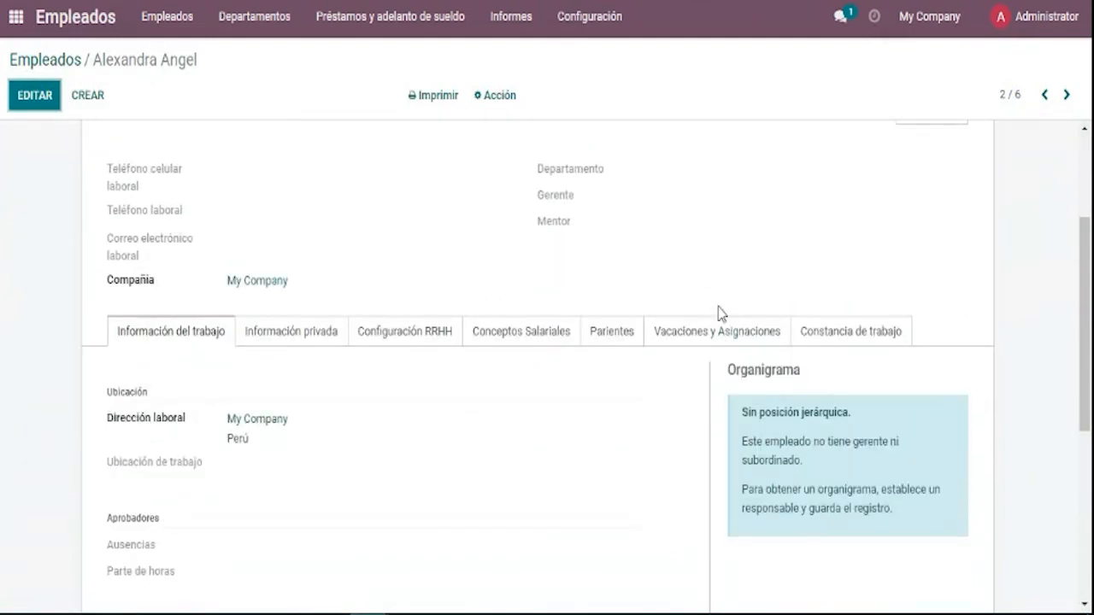
scroll(493, 341, "up", 5)
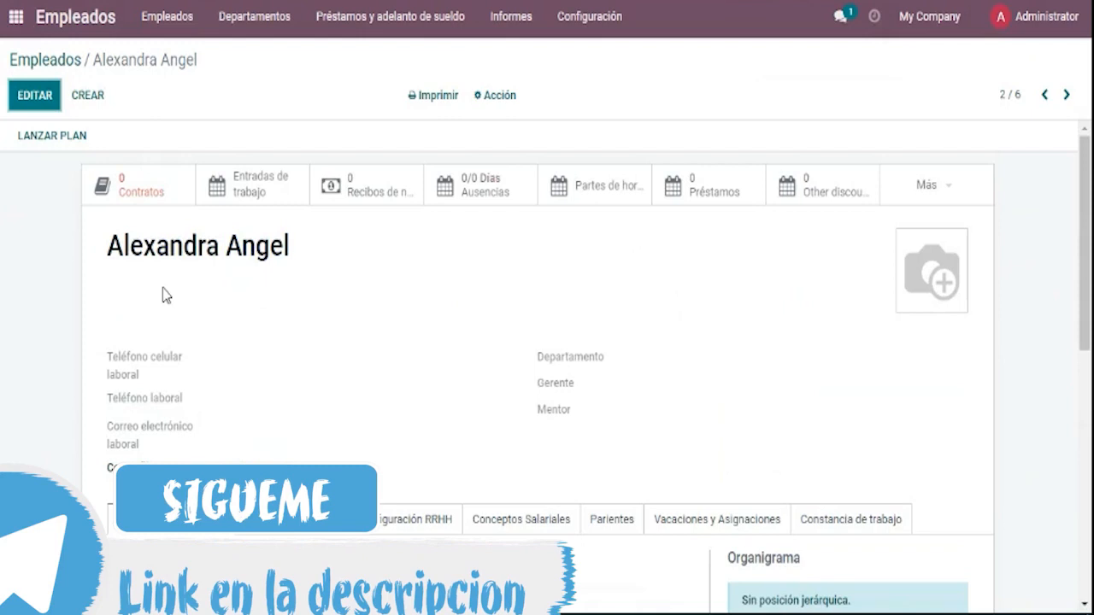
left_click(43, 95)
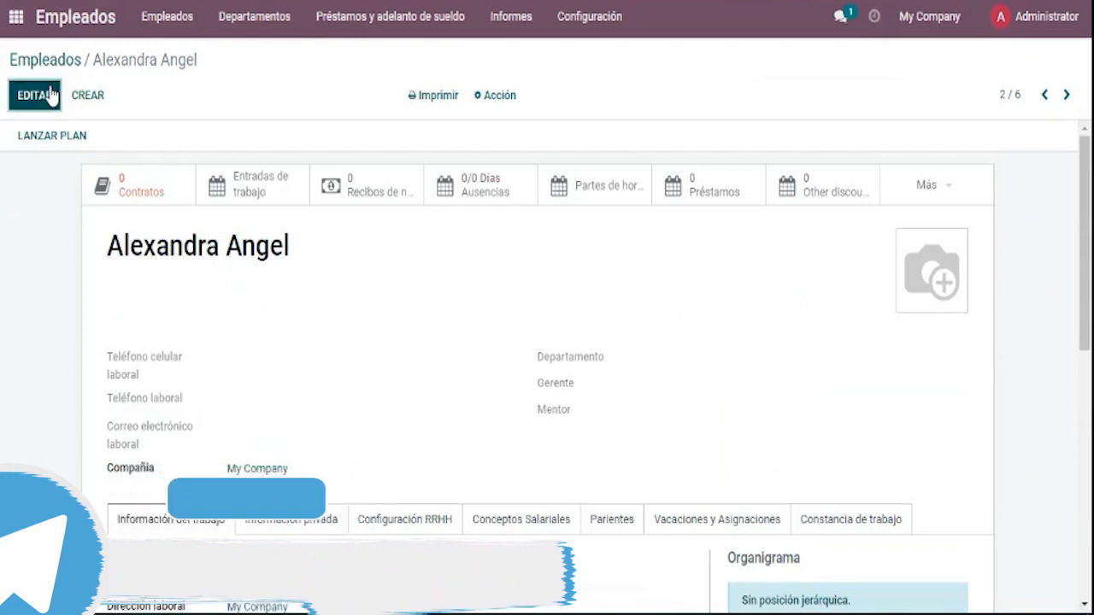
left_click(105, 95)
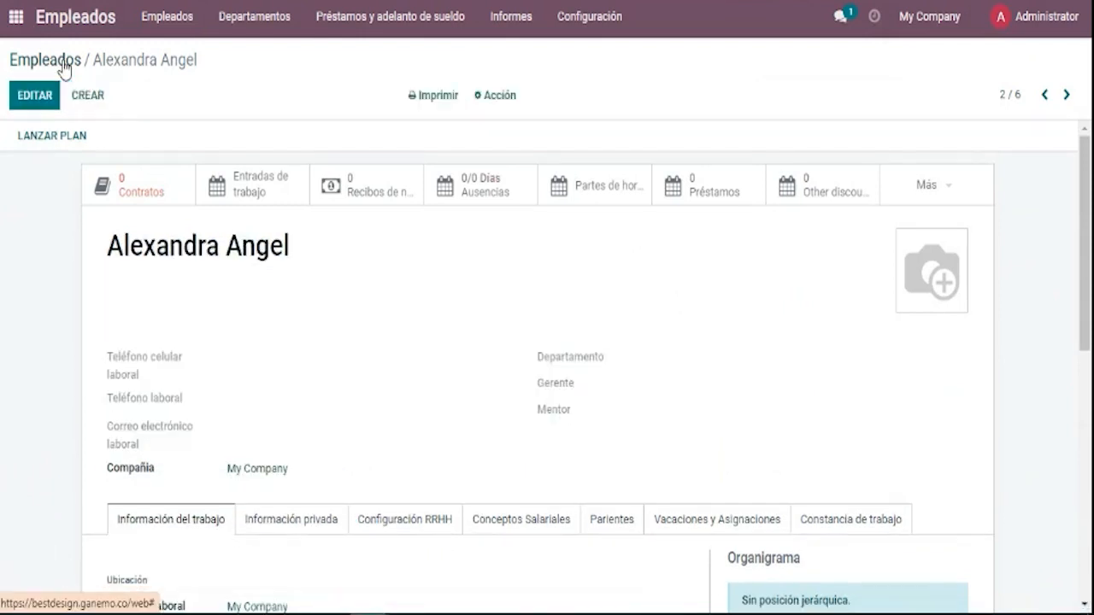
left_click(61, 60)
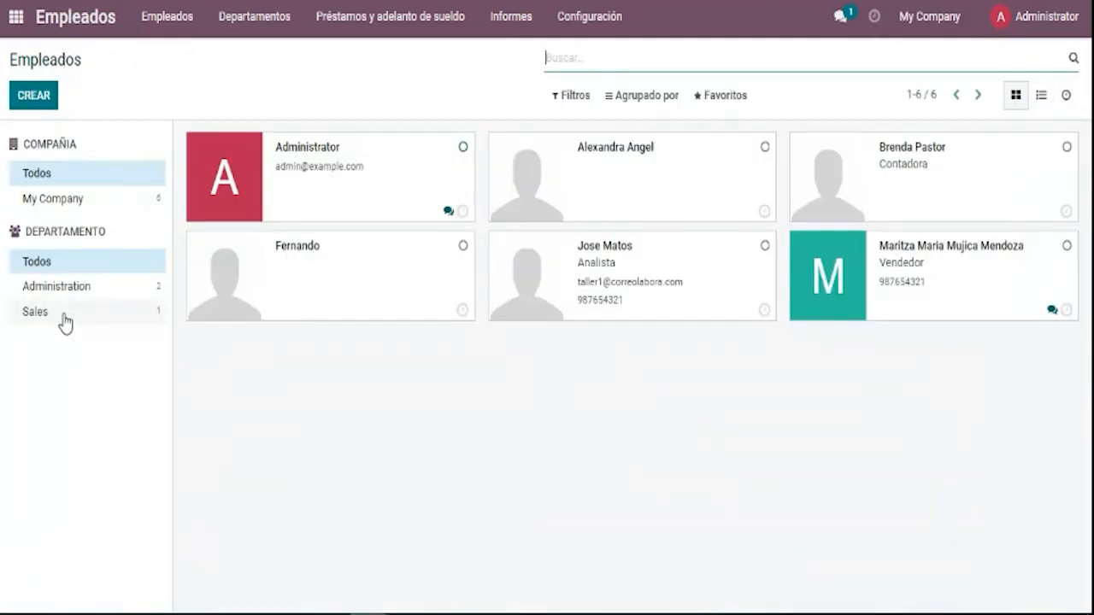
Create a new employee record, typing a trial employee name and then clearing it.
left_click(29, 95)
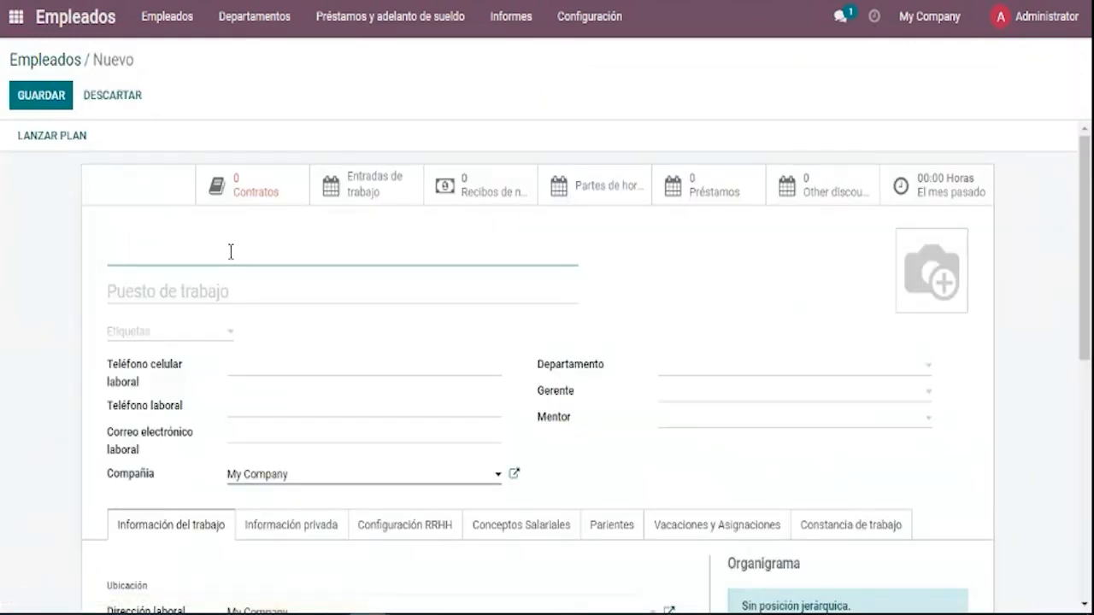
type("Jps")
key("BackSpace")
key("BackSpace")
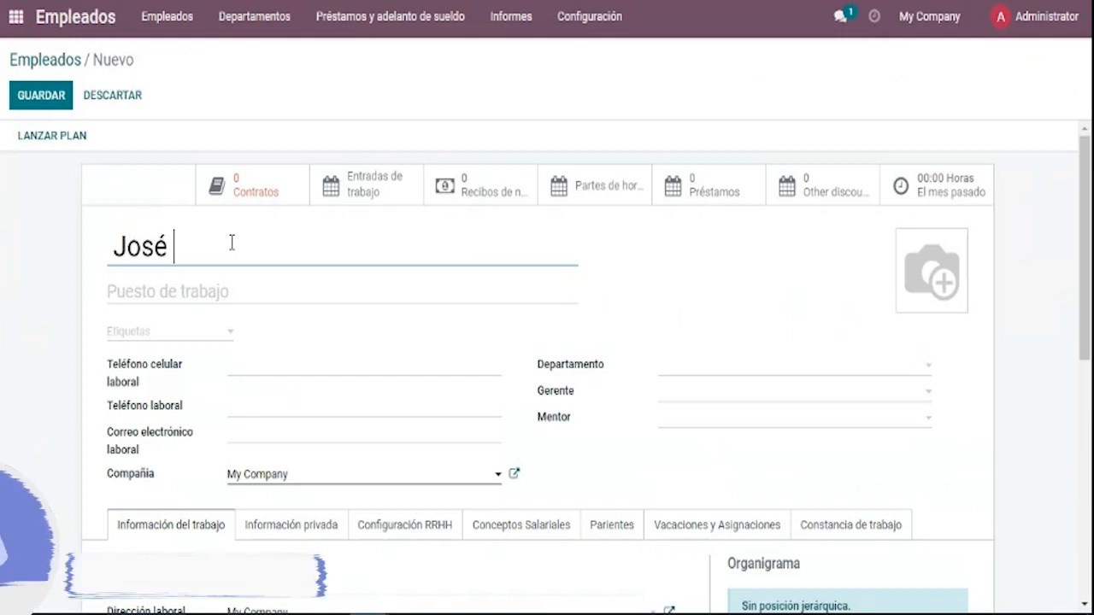
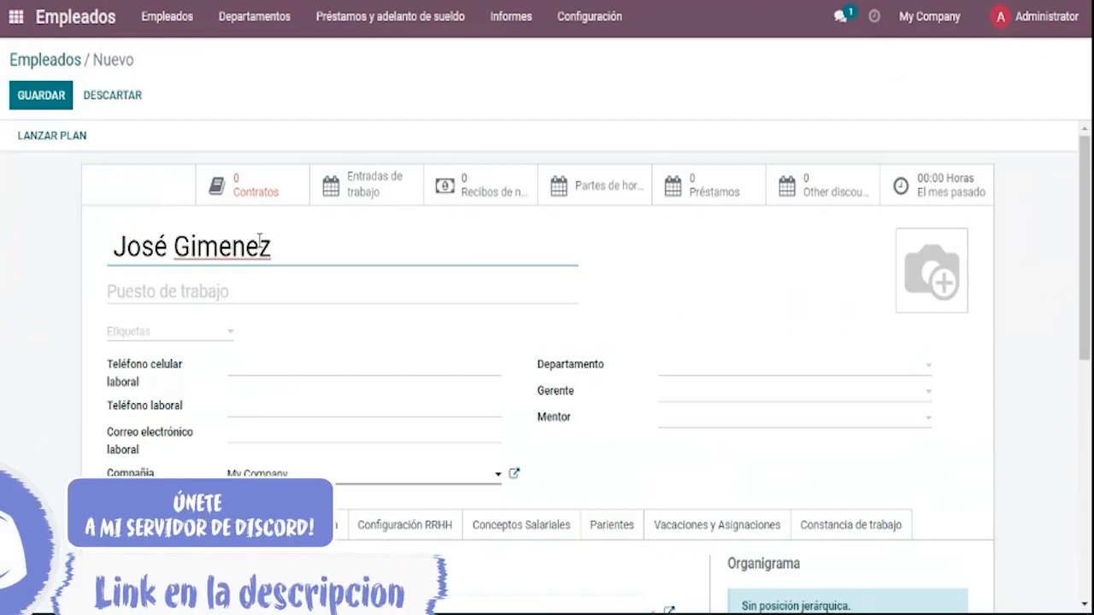
left_click_drag(277, 246, 1, 248)
key("BackSpace")
type("J")
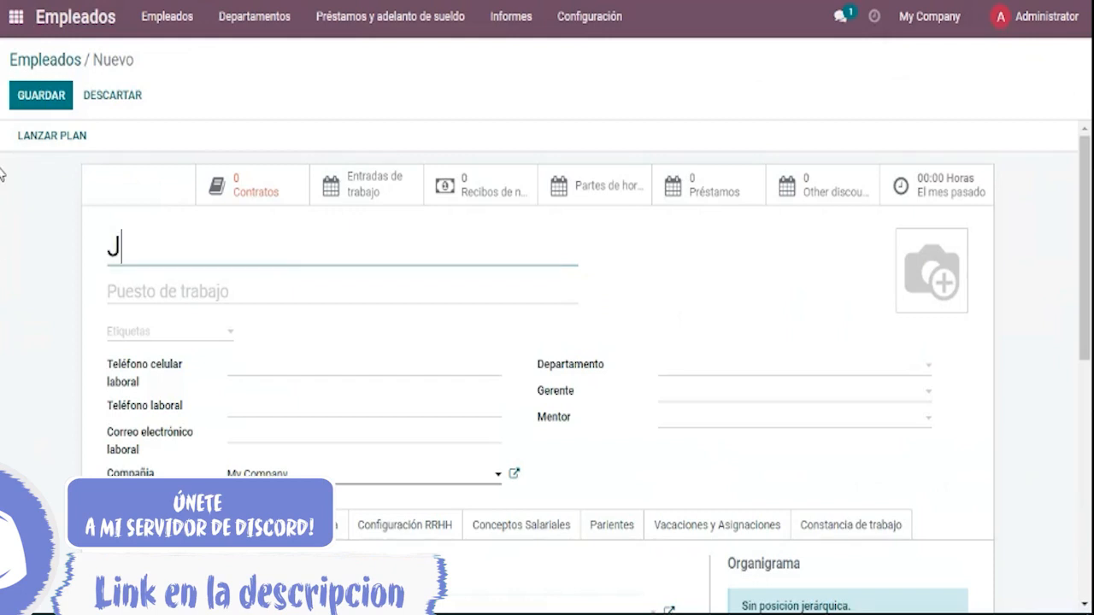
key("BackSpace")
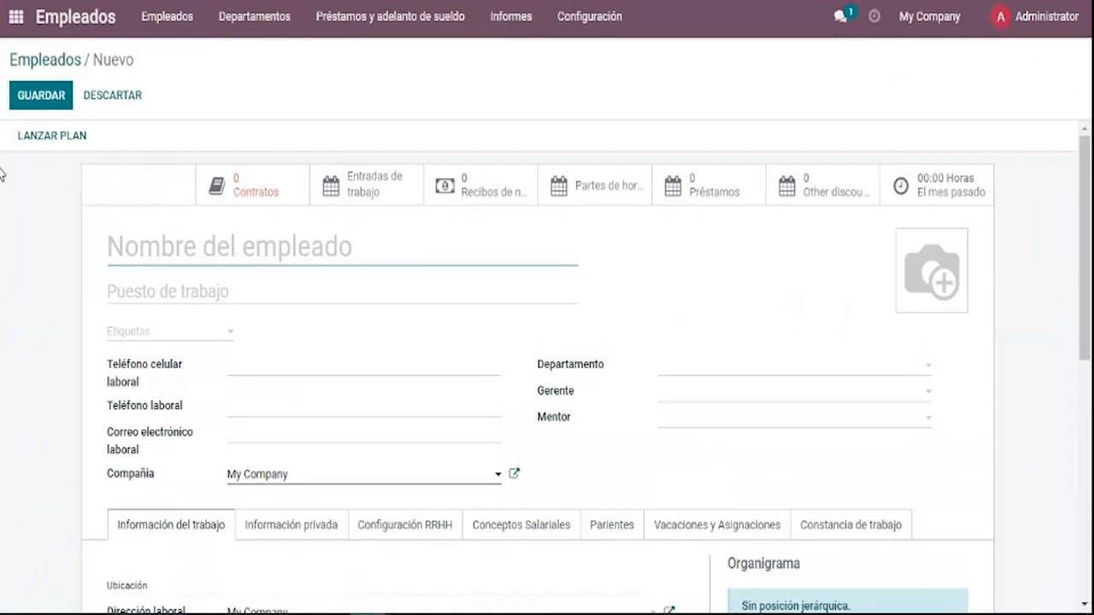
Scroll through the blank new-employee form to review its default fields.
scroll(132, 173, "down", 1)
scroll(196, 237, "down", 3)
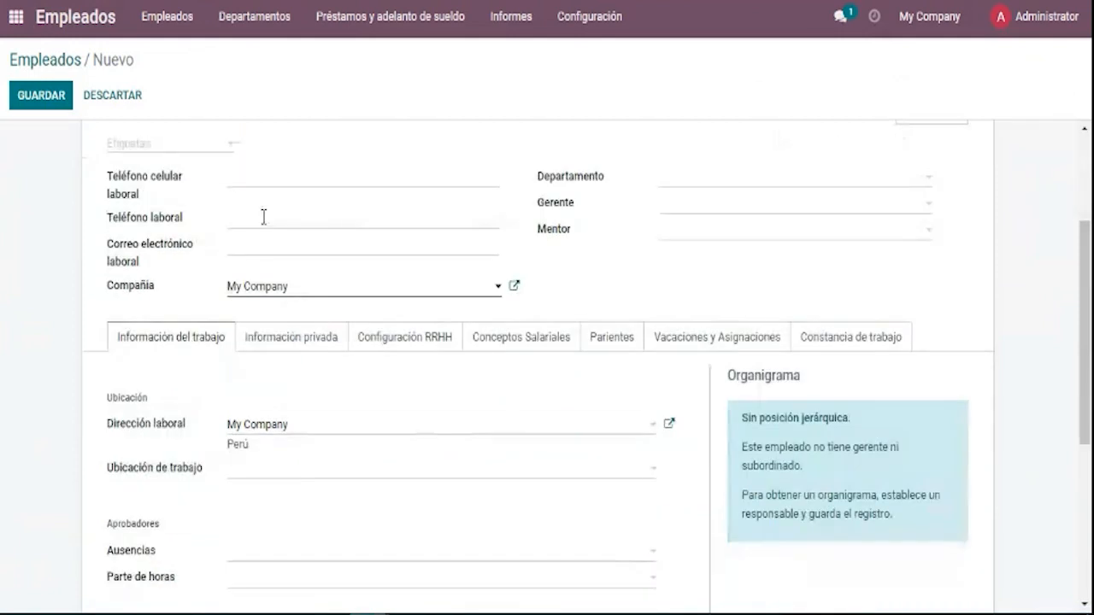
scroll(248, 294, "down", 2)
scroll(264, 276, "down", 2)
scroll(265, 274, "up", 4)
scroll(317, 290, "up", 4)
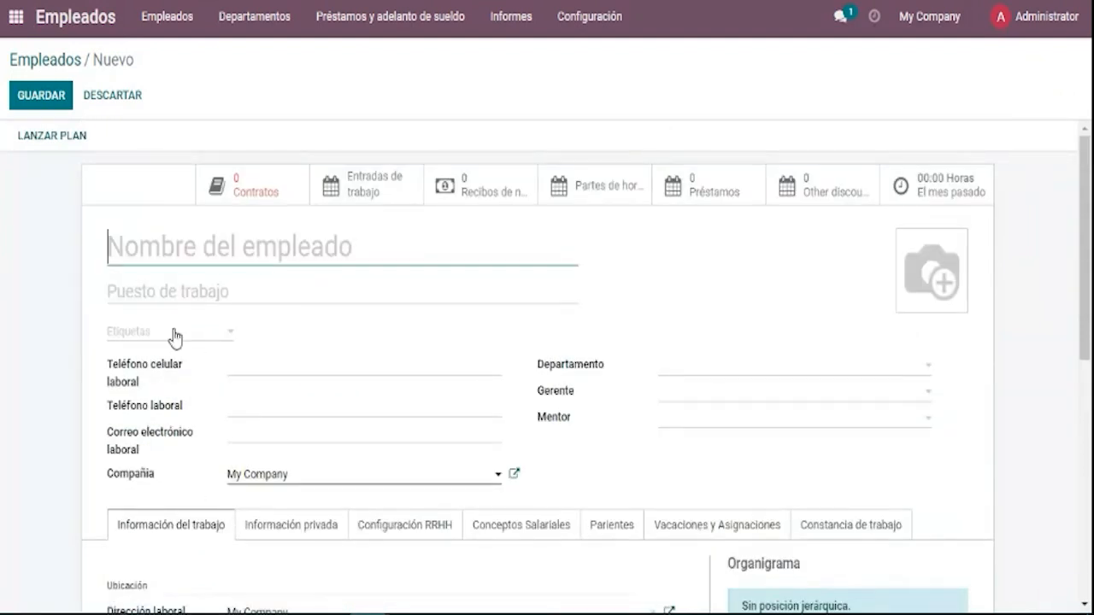
Open the Etiquetas dropdown to see the existing employee tags.
left_click(174, 334)
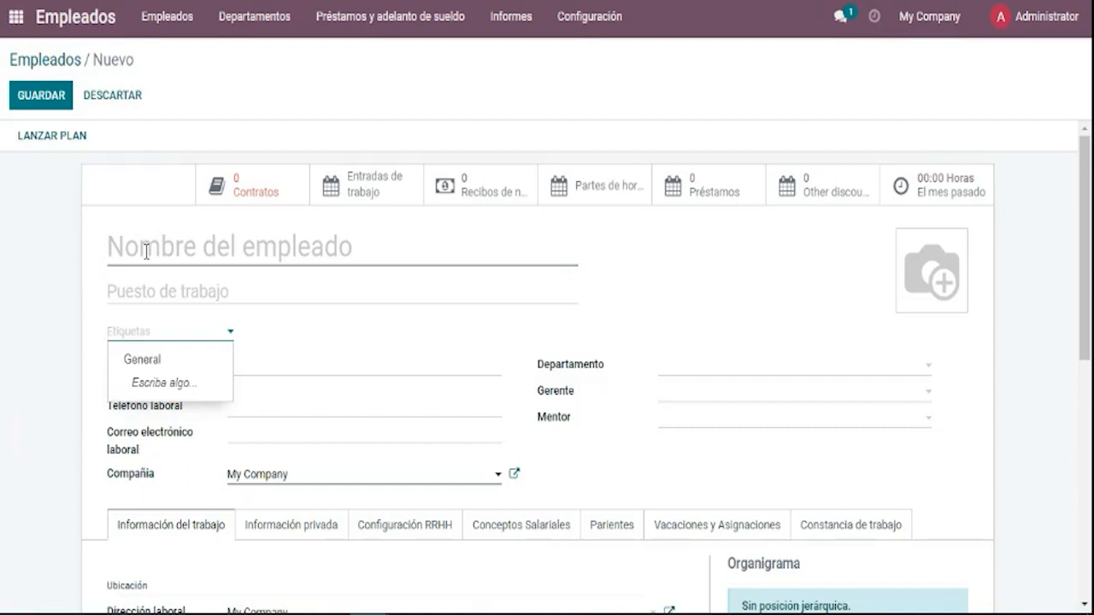
Create the 'Administrativo' tag on the spot and apply it to the employee.
type("Adm")
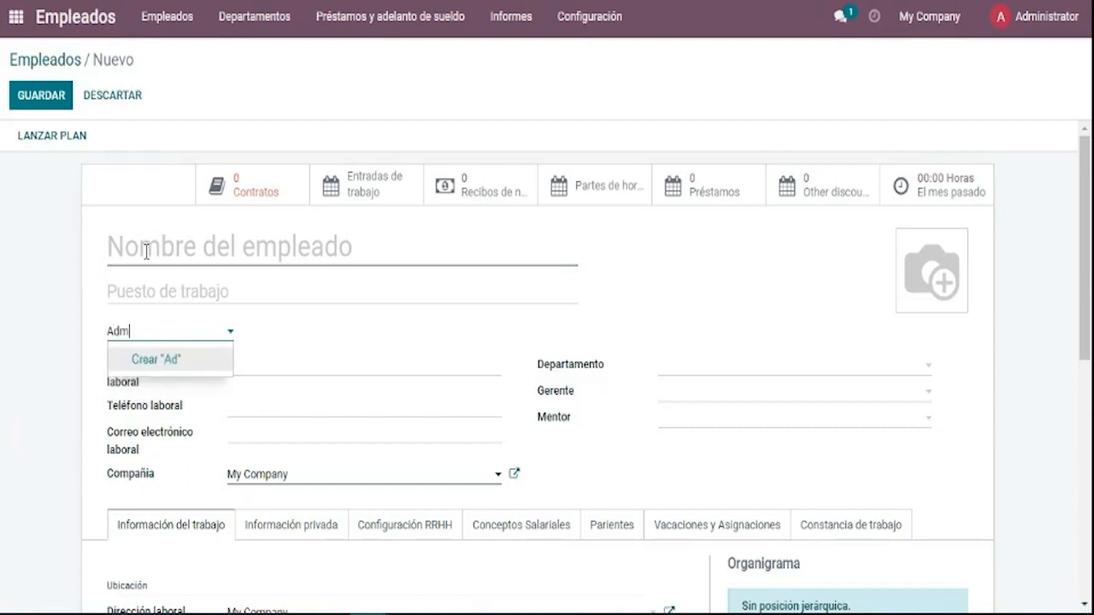
type("inistrati")
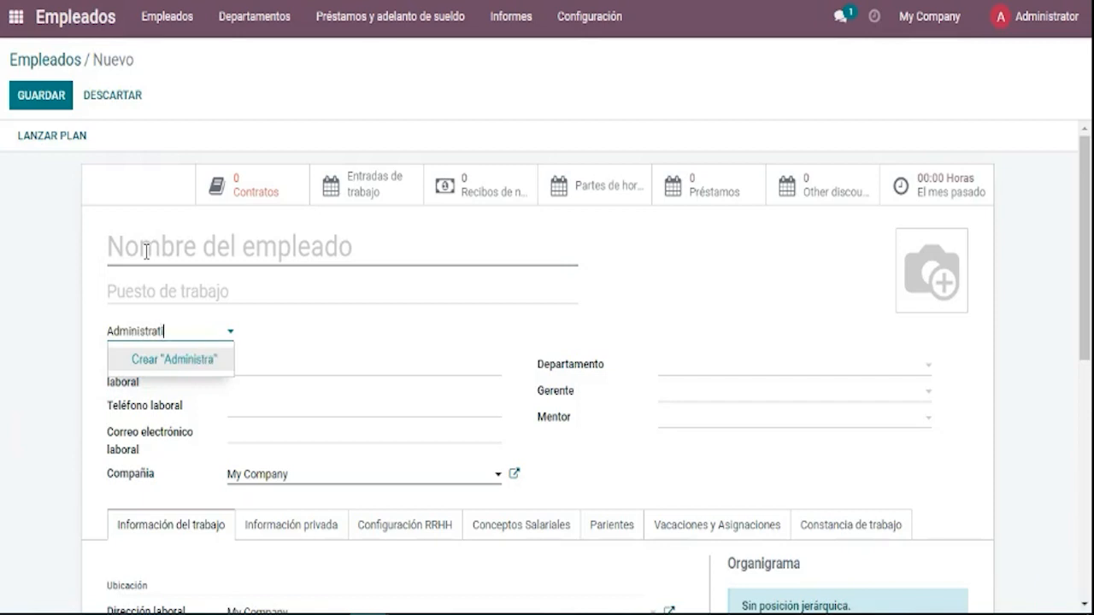
type("vo")
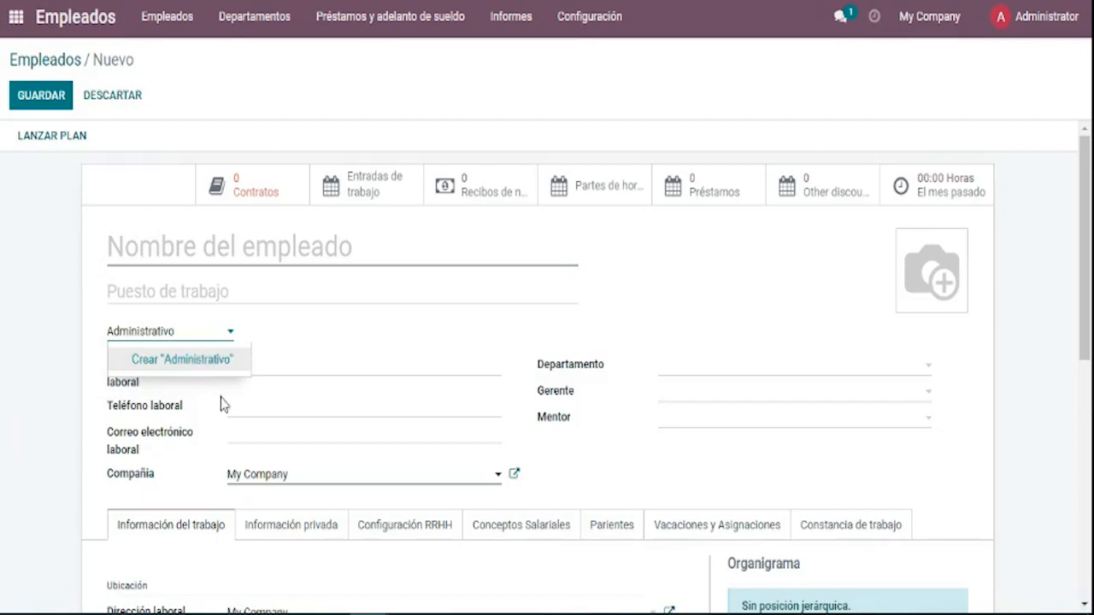
left_click(208, 366)
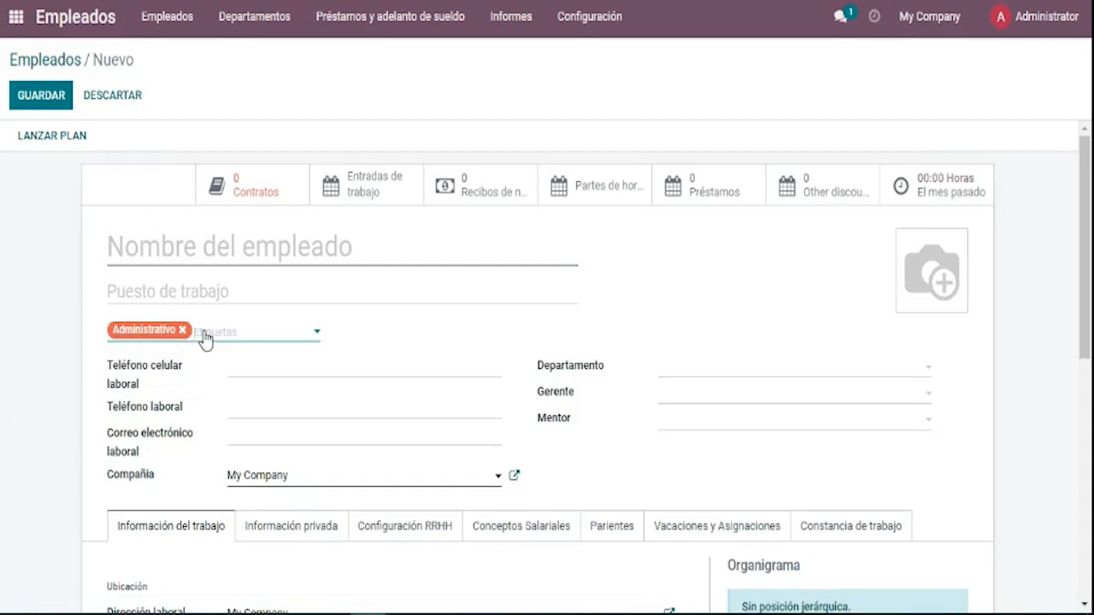
left_click(3, 419)
left_click(272, 369)
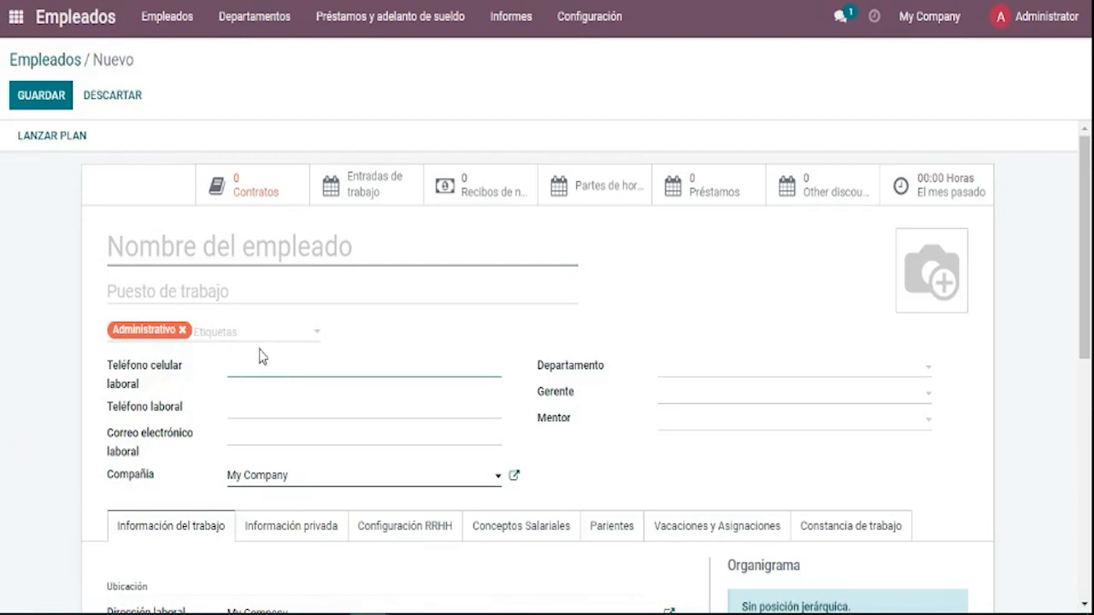
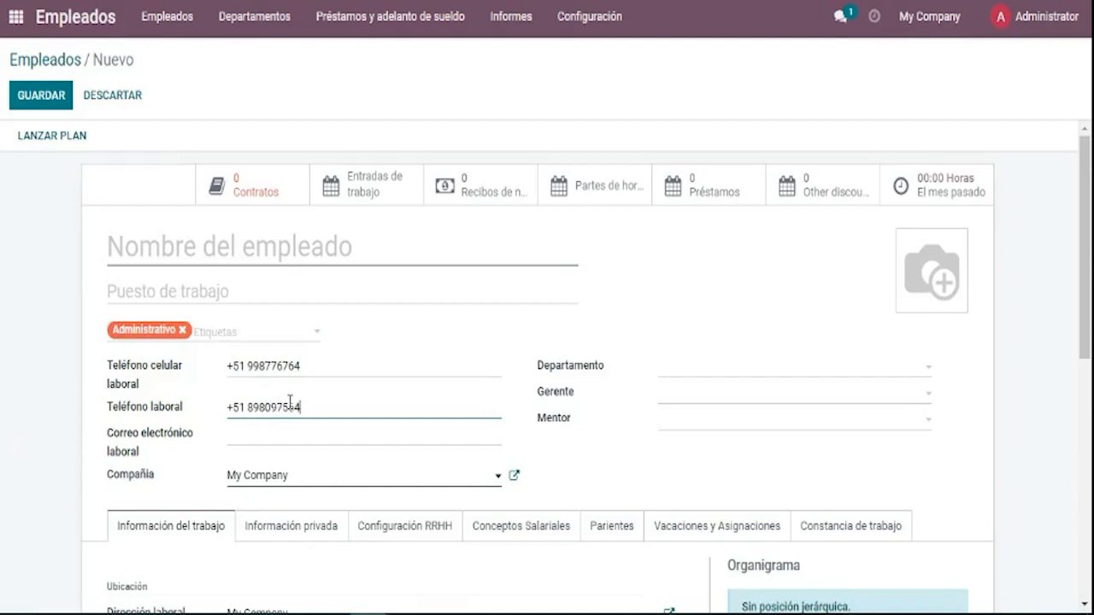
Enter the +51 work mobile and work phone with spaced digit groups, then the work e-mail.
left_click(283, 407)
left_click(268, 366)
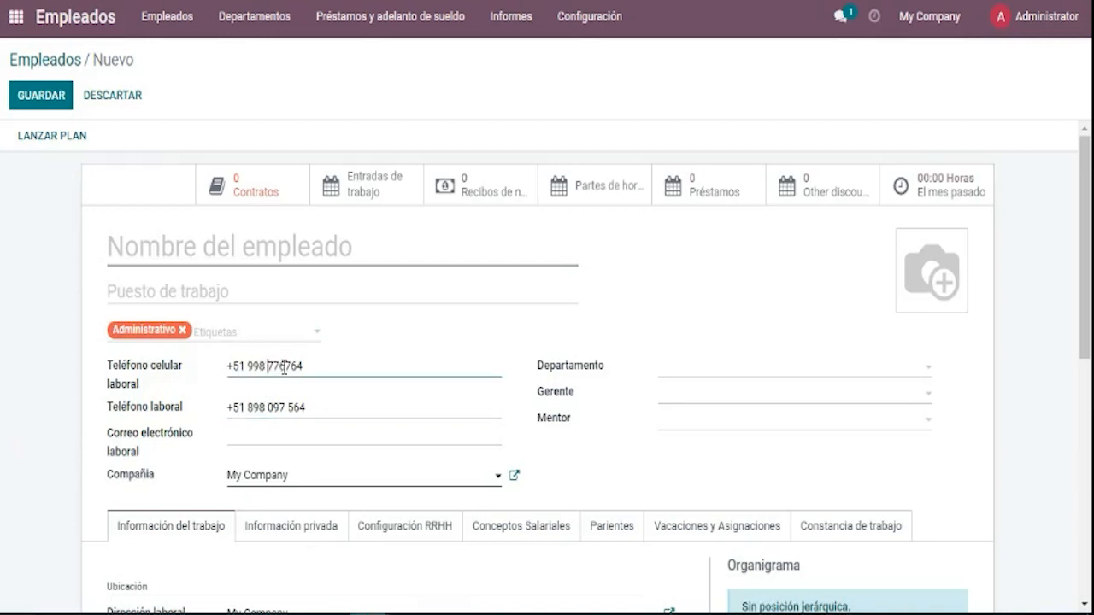
left_click(284, 366)
left_click(335, 442)
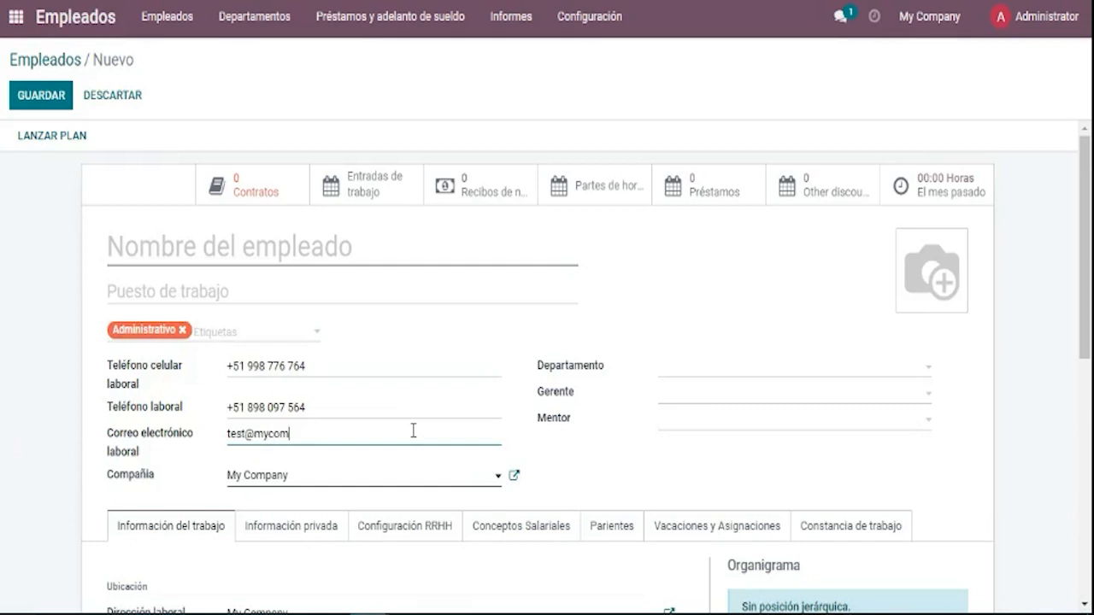
type(".com")
left_click(619, 399)
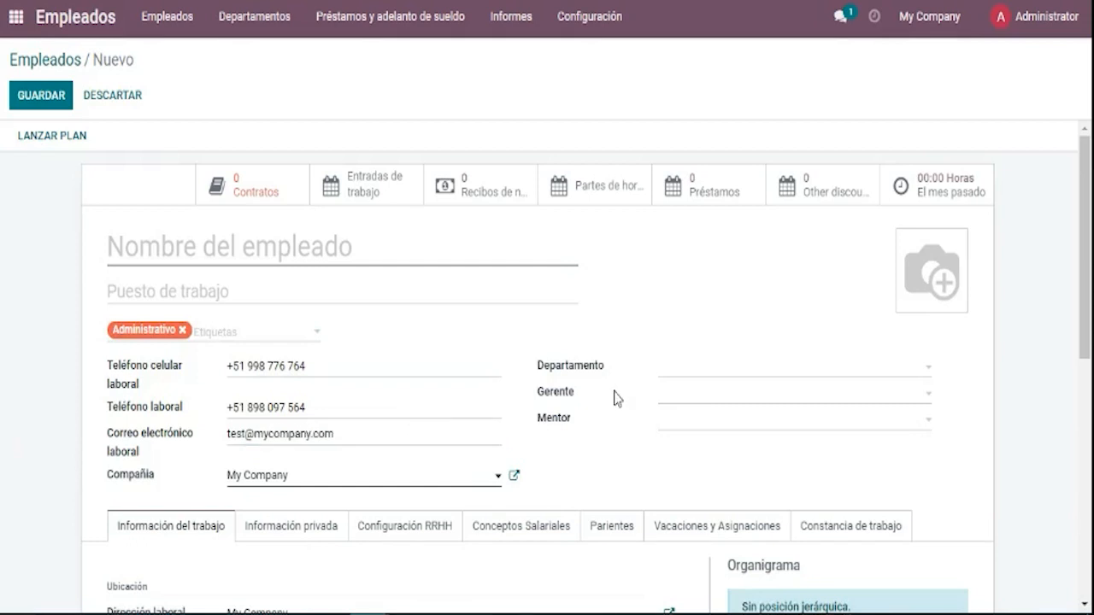
left_click(661, 368)
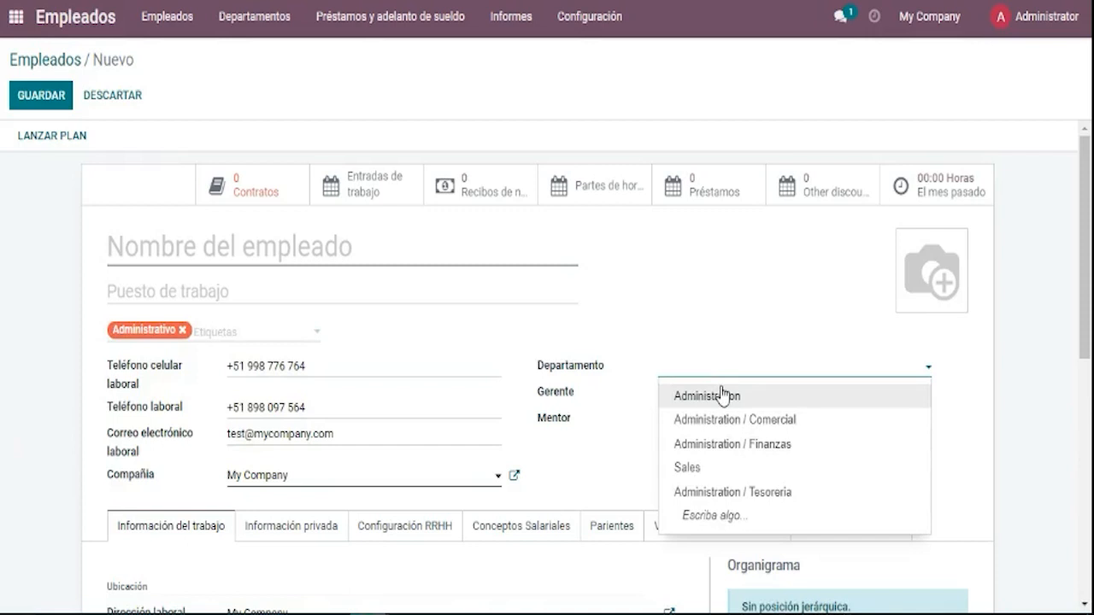
Choose Administration / Finanzas as department, pick a manager, and set a different colleague as mentor.
left_click(726, 444)
left_click(614, 446)
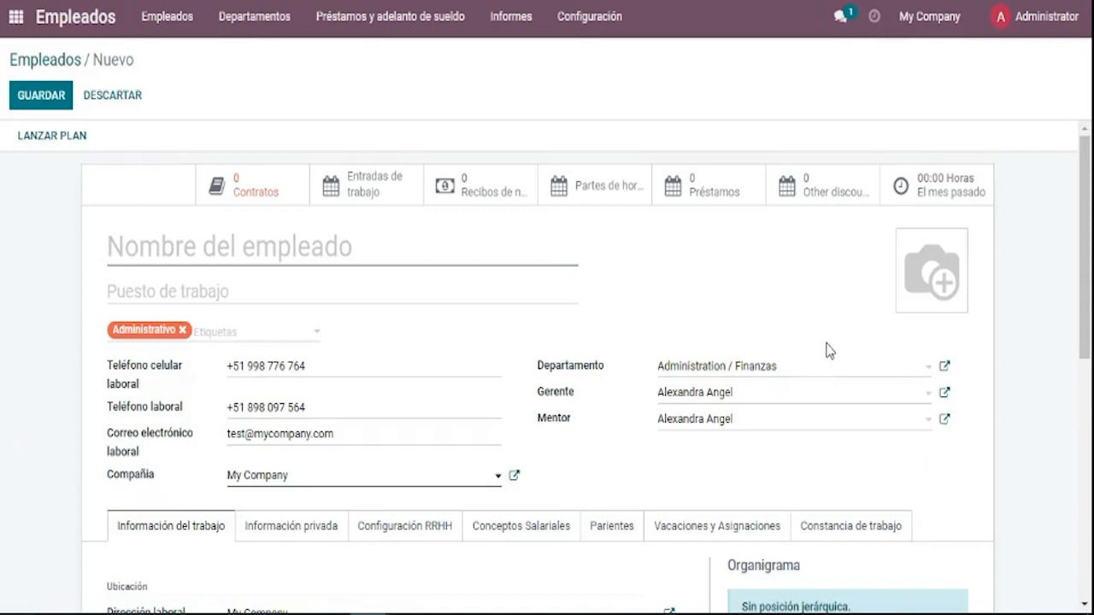
left_click(887, 369)
left_click(590, 433)
left_click(733, 420)
left_click(740, 395)
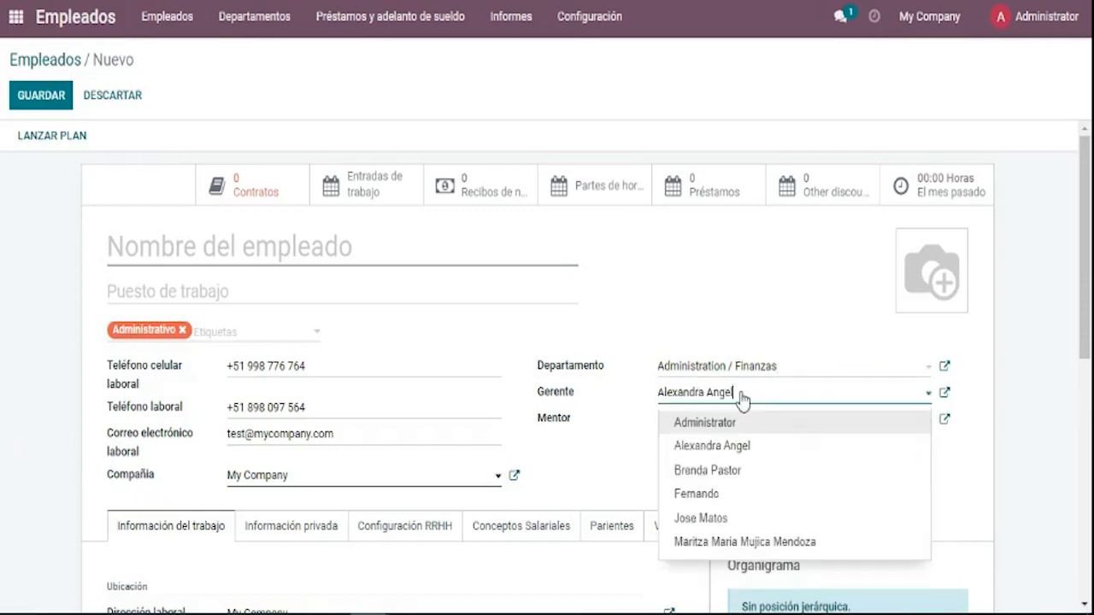
left_click(662, 445)
left_click(711, 420)
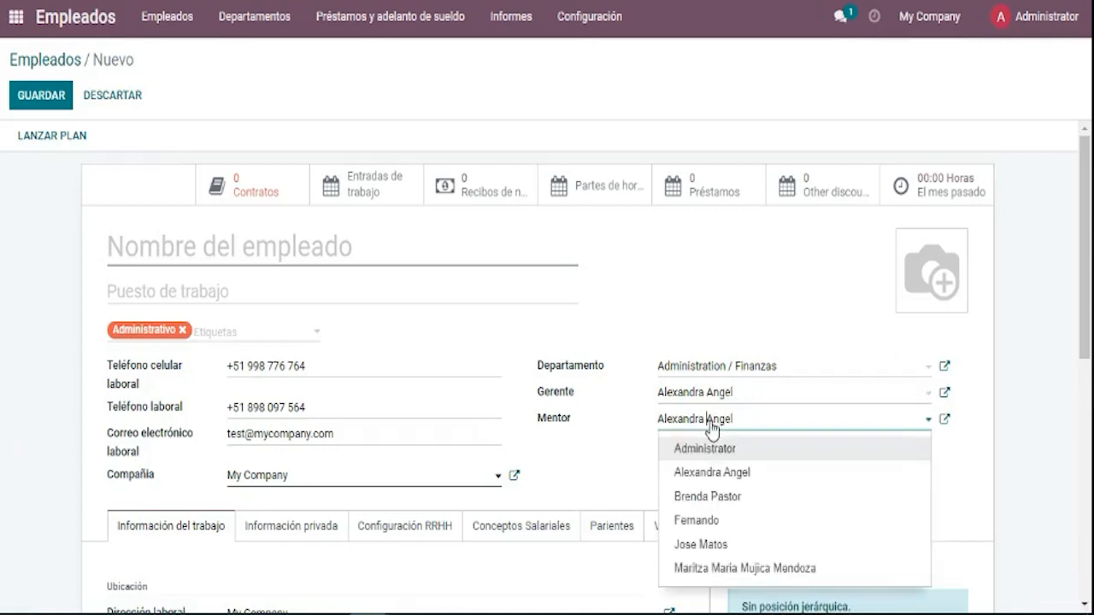
left_click(724, 497)
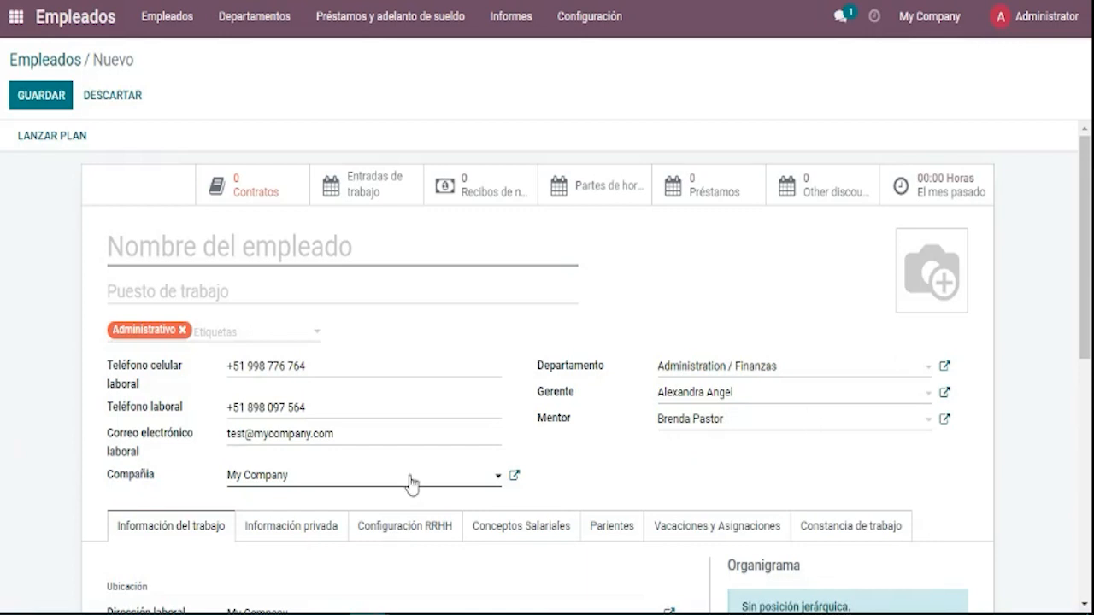
Choose Lima Sur from the Ubicación de trabajo list, leaving the work address unchanged.
scroll(464, 481, "down", 3)
scroll(510, 477, "down", 1)
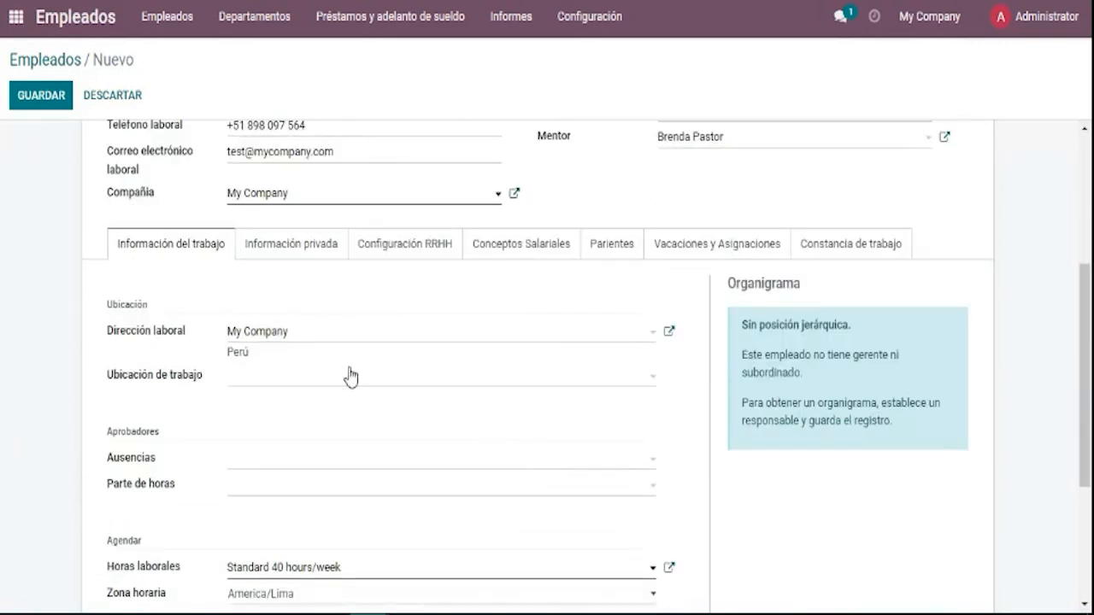
scroll(346, 339, "down", 1)
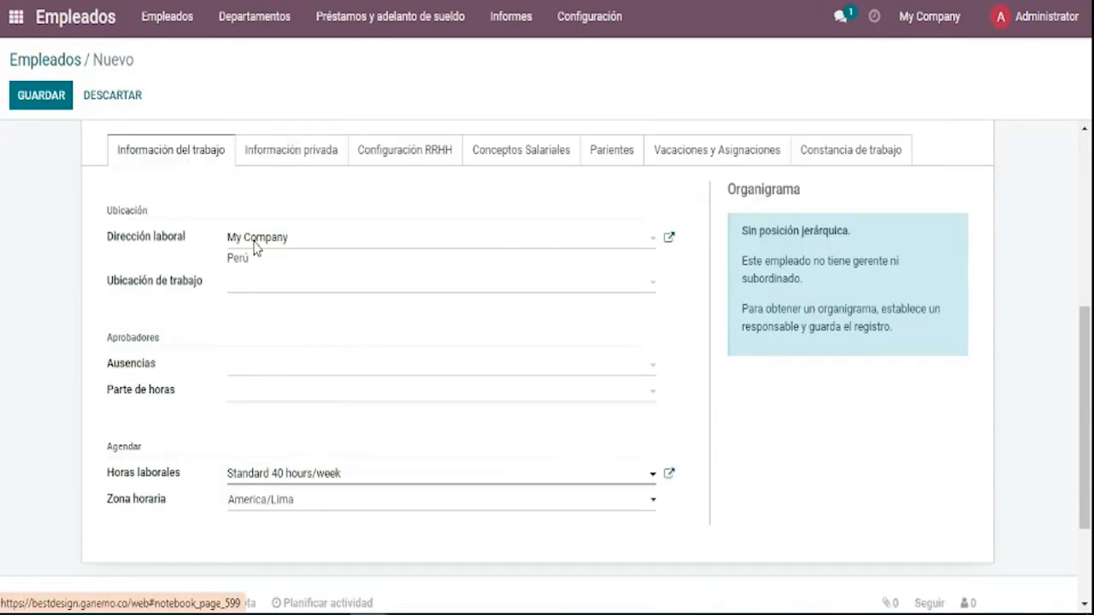
left_click(266, 289)
left_click(190, 352)
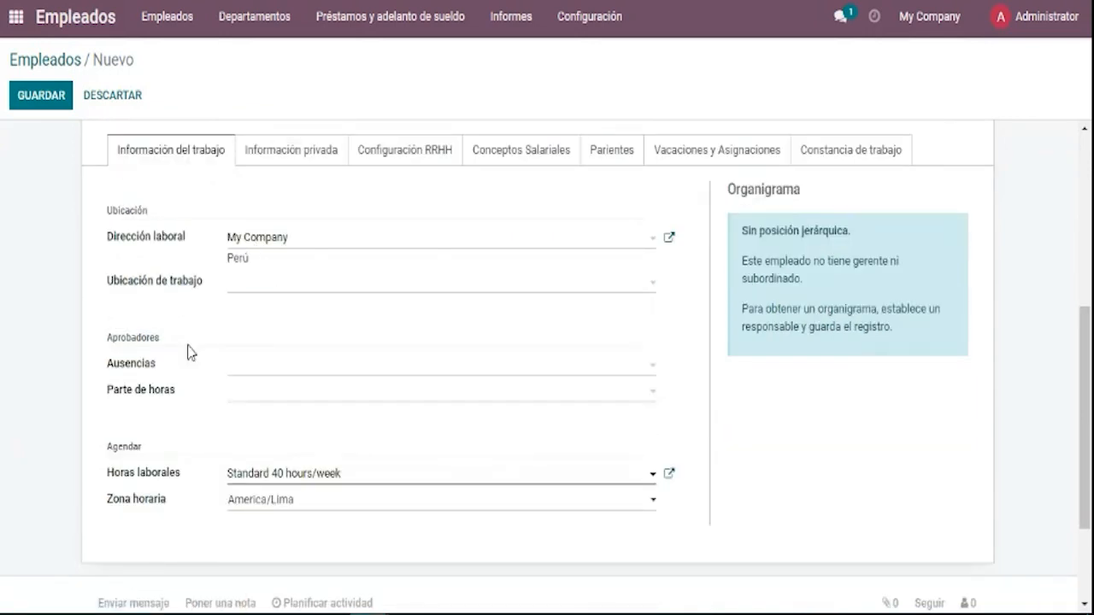
left_click(283, 244)
left_click(282, 243)
left_click(269, 288)
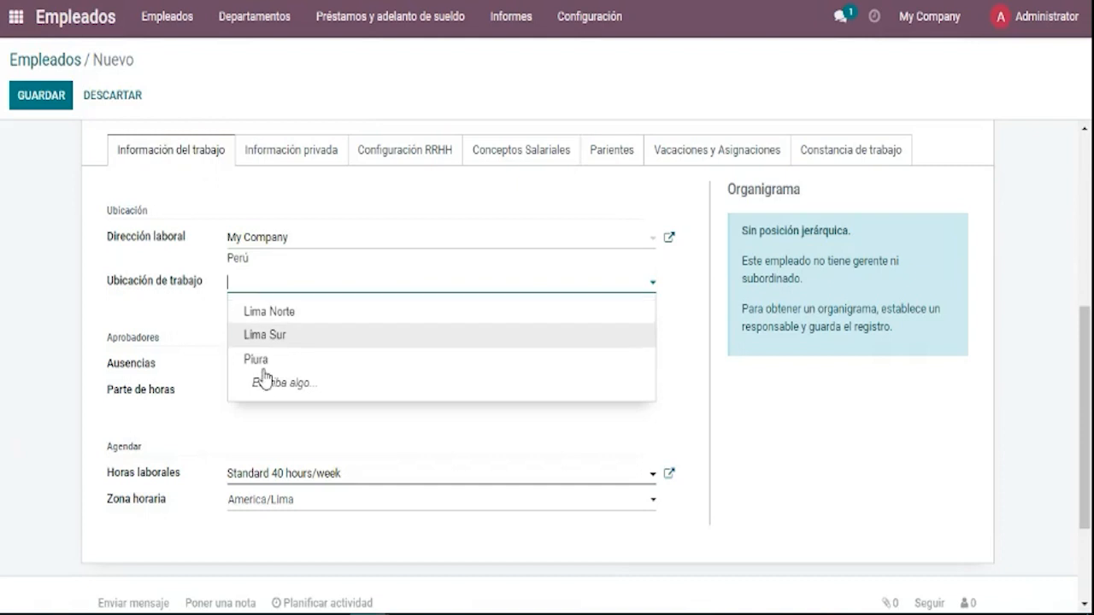
left_click(299, 337)
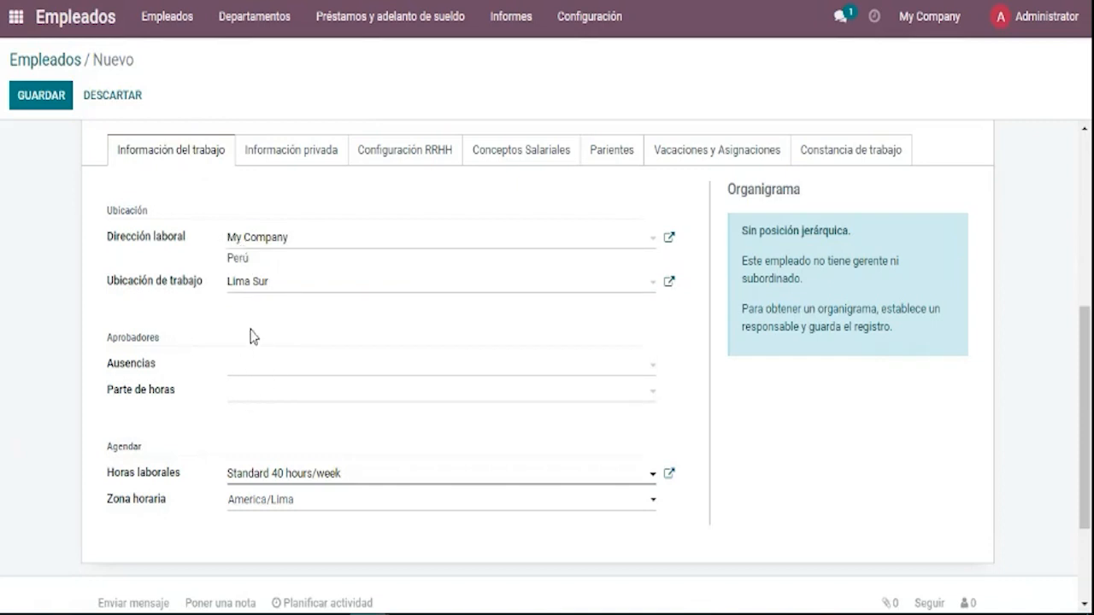
Pick the same non-admin user as both the Ausencias and Parte de horas approver.
left_click(265, 367)
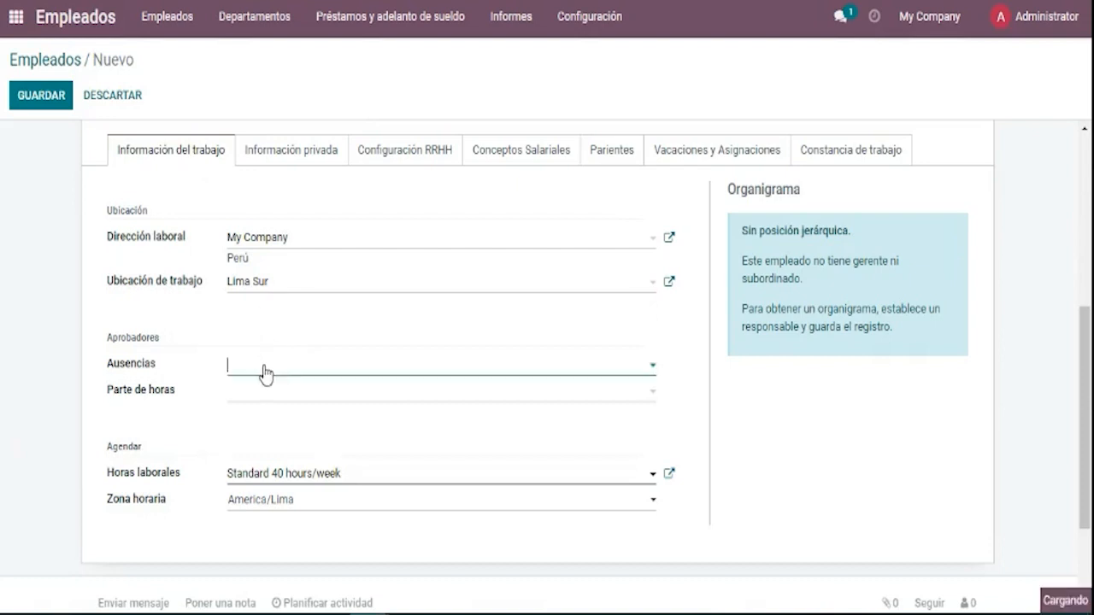
left_click(132, 433)
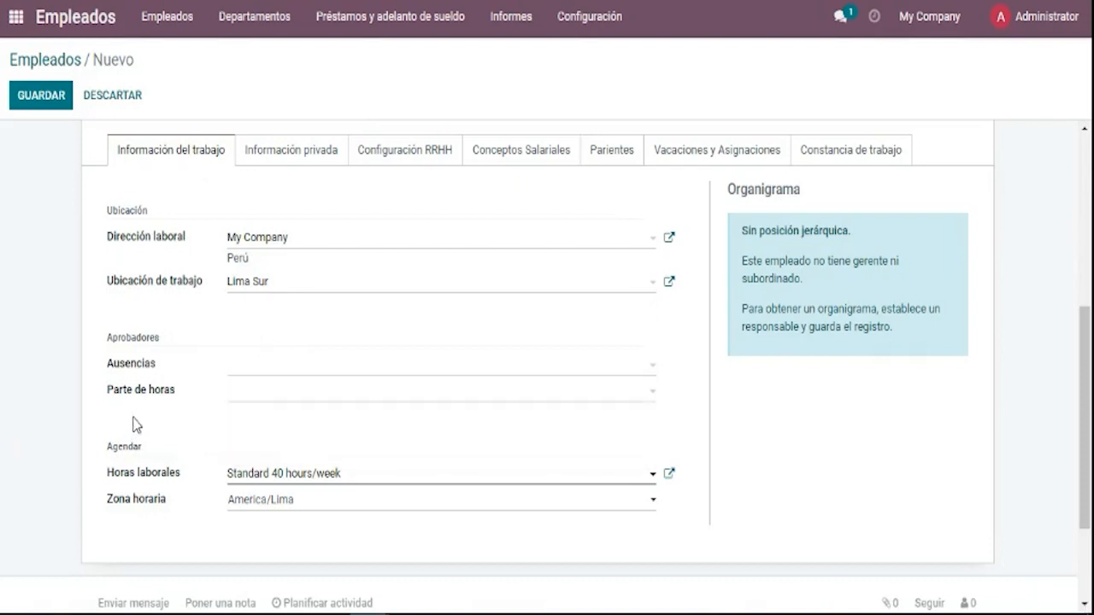
left_click(234, 376)
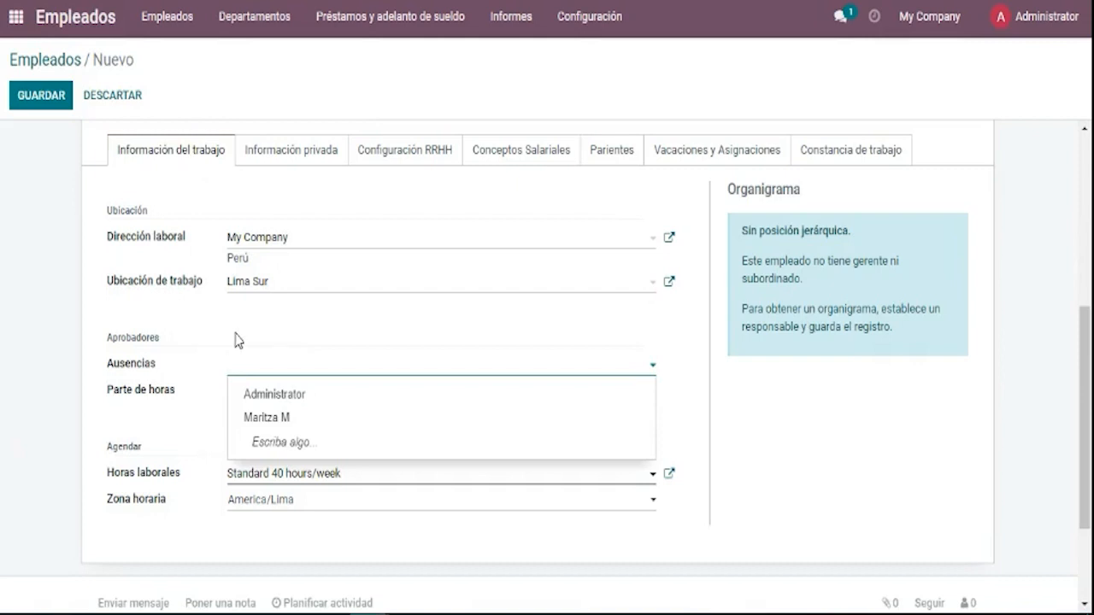
left_click(272, 419)
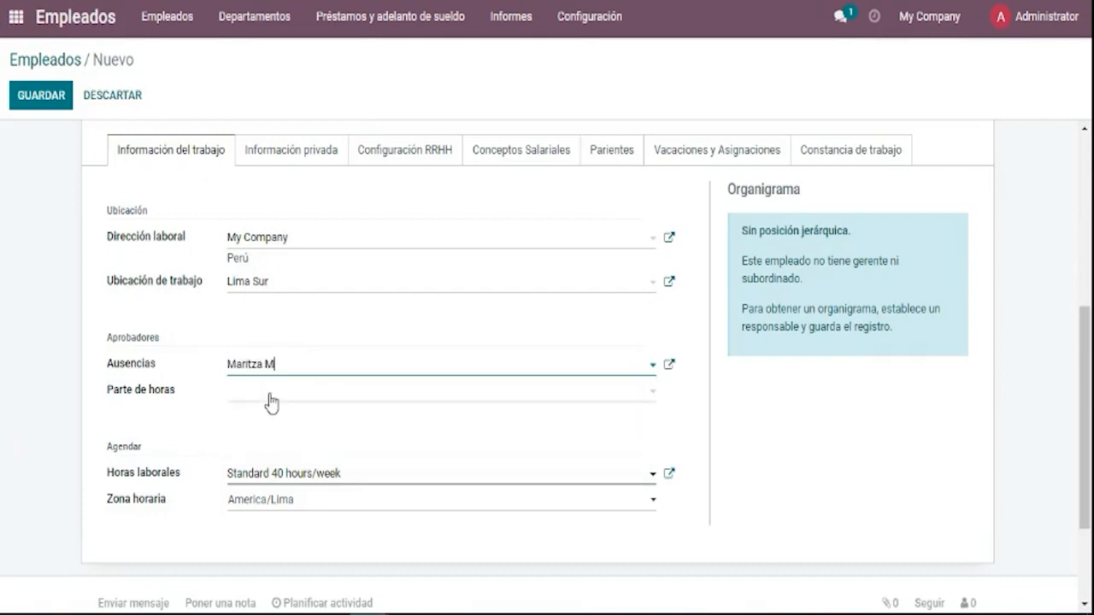
left_click(292, 398)
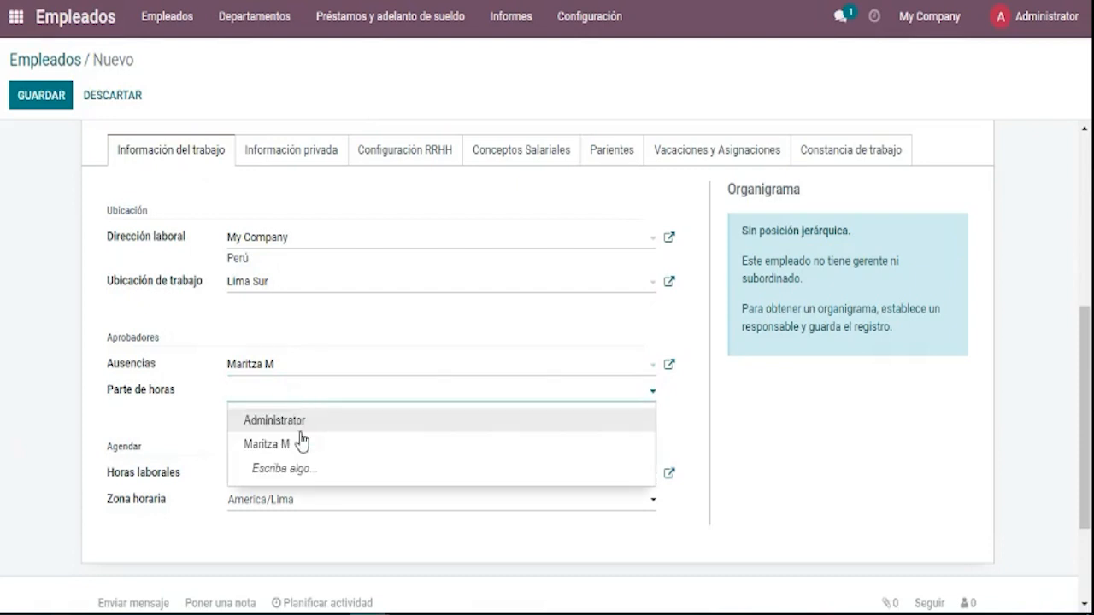
left_click(303, 446)
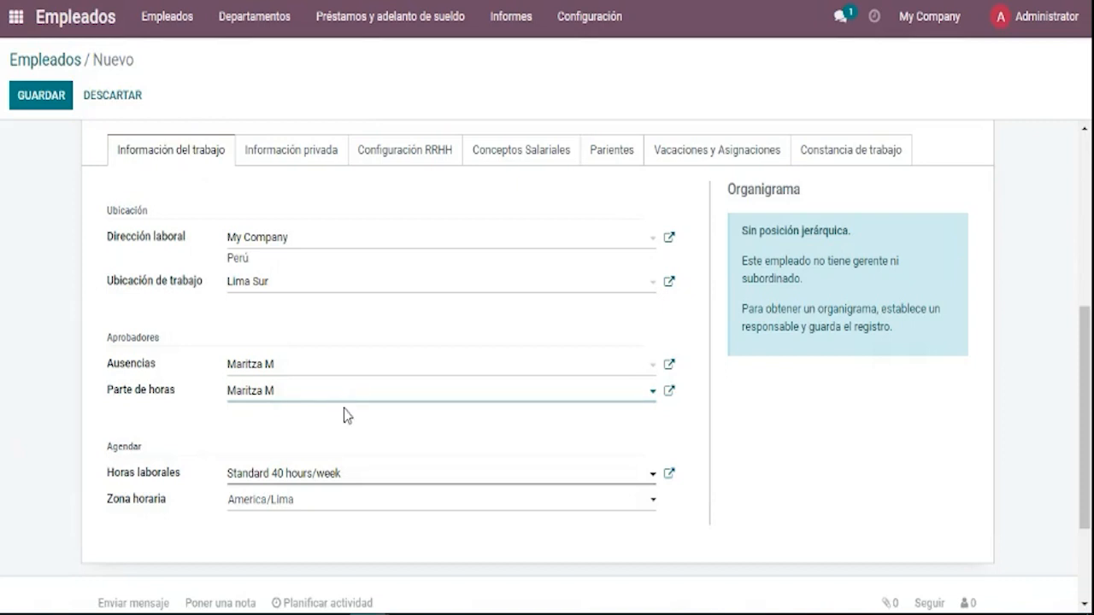
Recheck the time-off approver, briefly switching to Administrator before restoring the non-admin user.
left_click(322, 376)
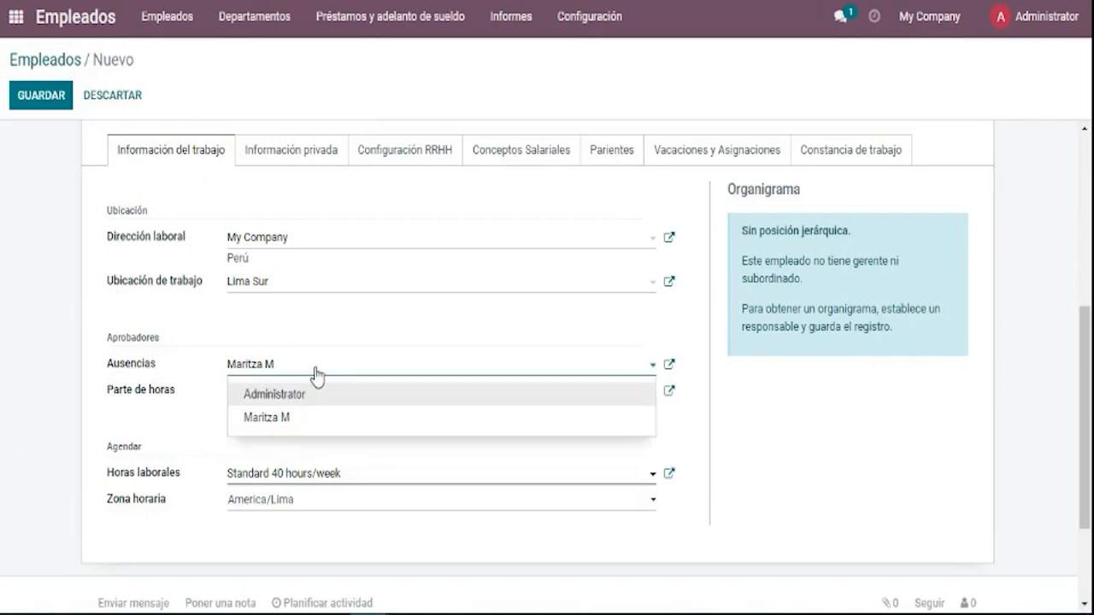
left_click(317, 374)
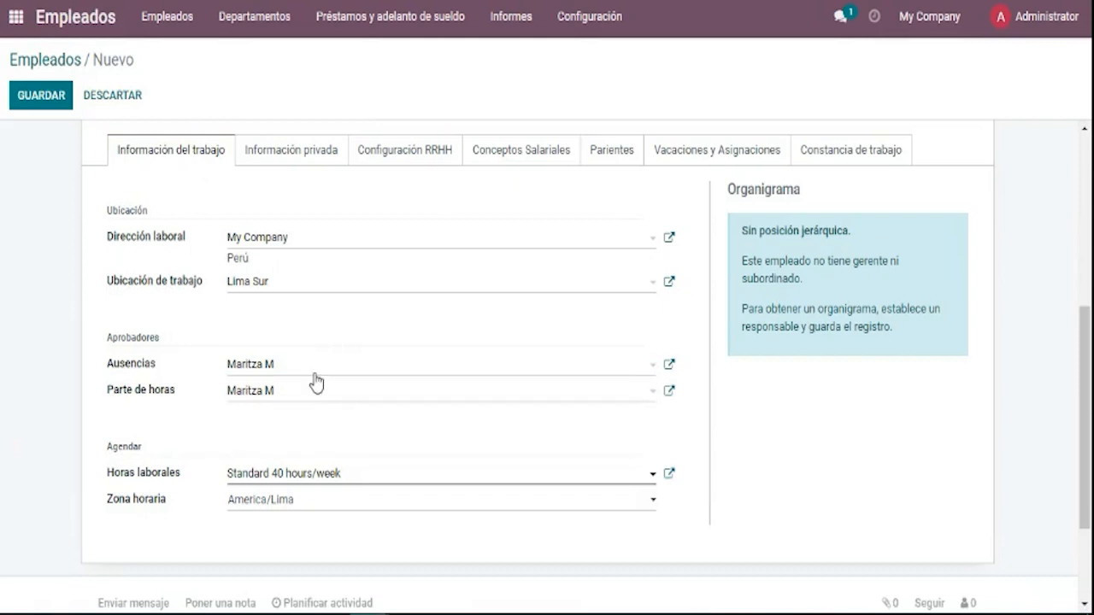
left_click(316, 374)
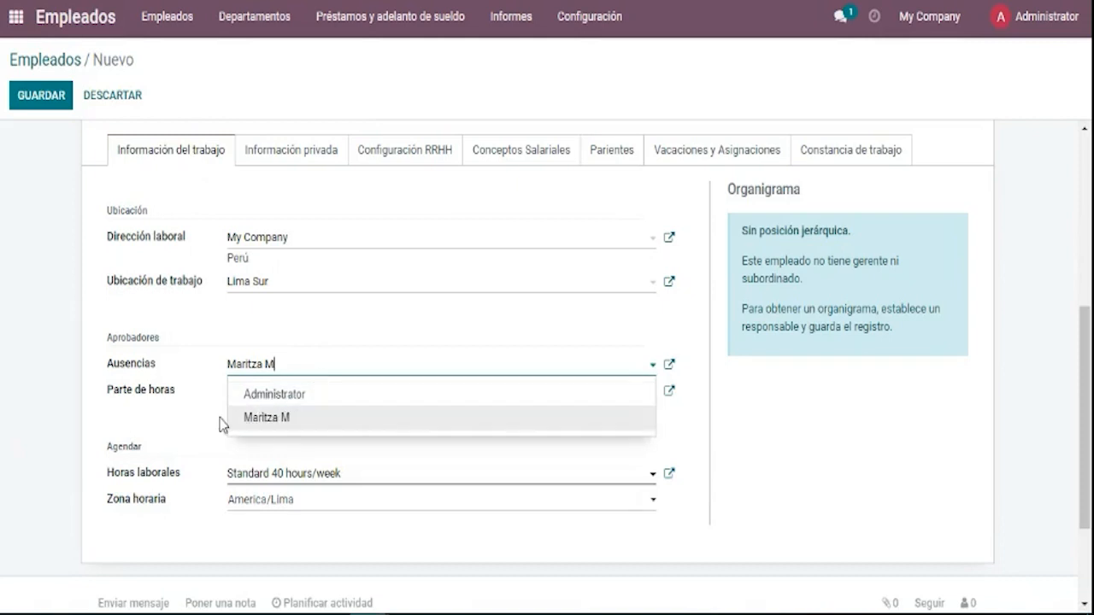
left_click(218, 414)
left_click(272, 375)
left_click(265, 419)
left_click(276, 373)
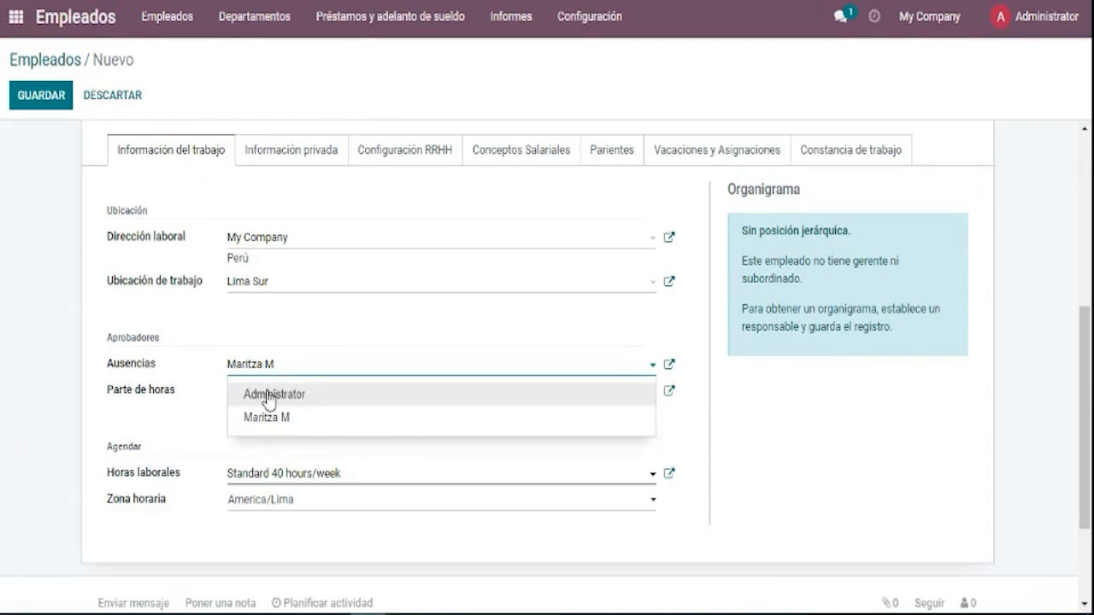
left_click(268, 395)
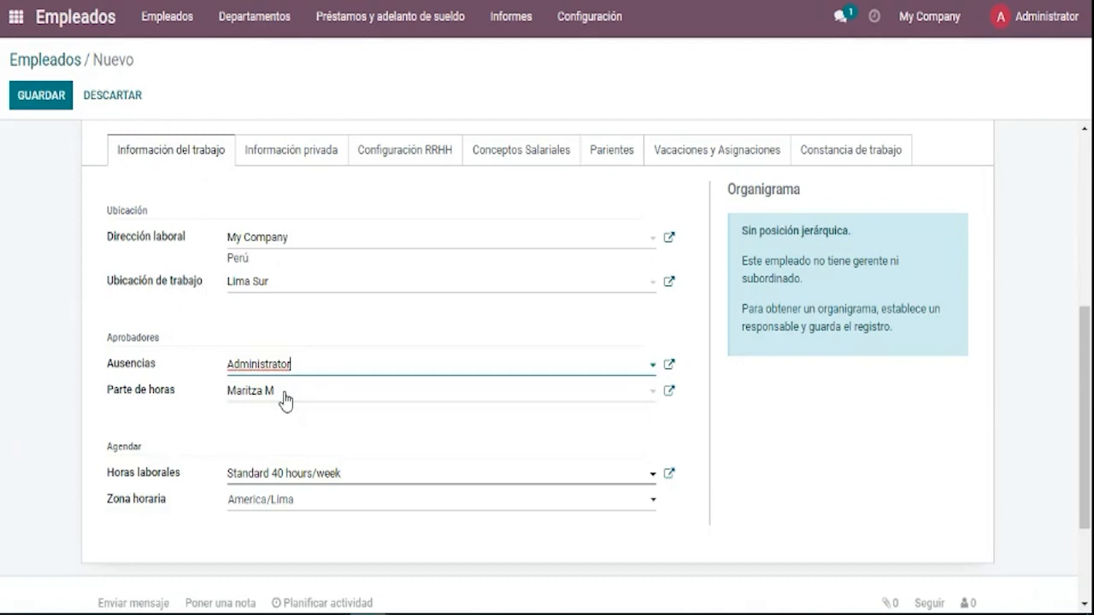
left_click(305, 373)
left_click(305, 418)
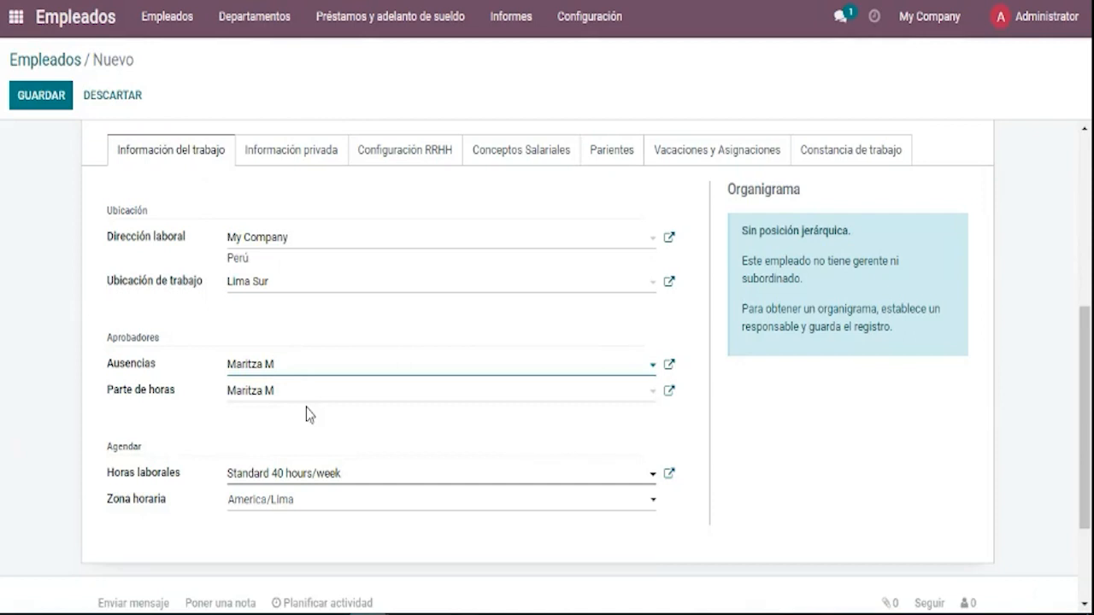
Select Jornada A under Horas laborales, leaving Zona horaria at America/Lima.
scroll(261, 420, "down", 2)
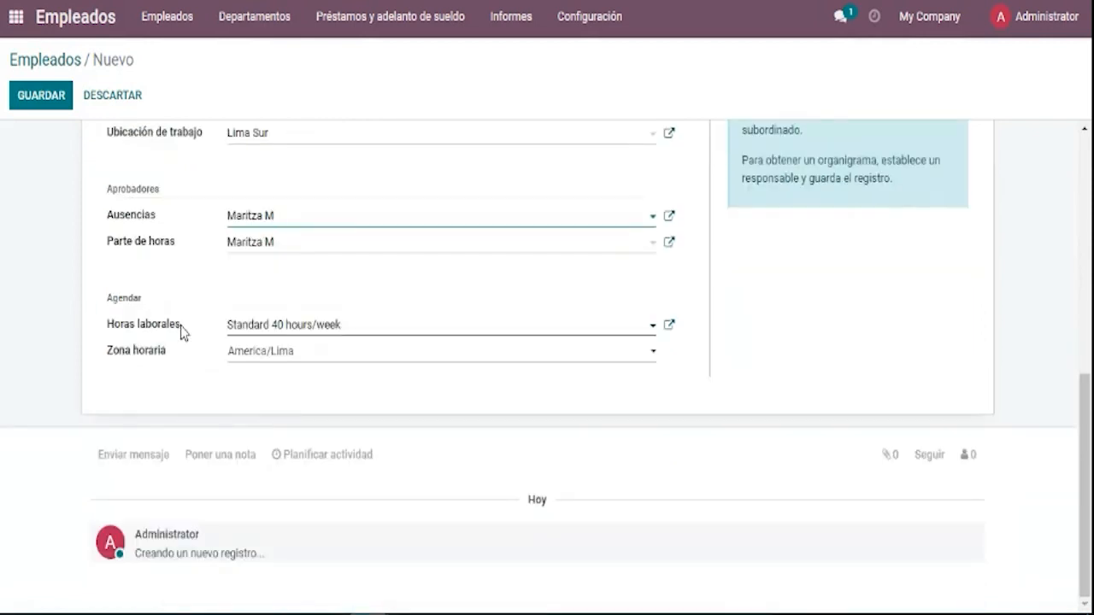
left_click_drag(180, 332, 108, 344)
left_click(270, 335)
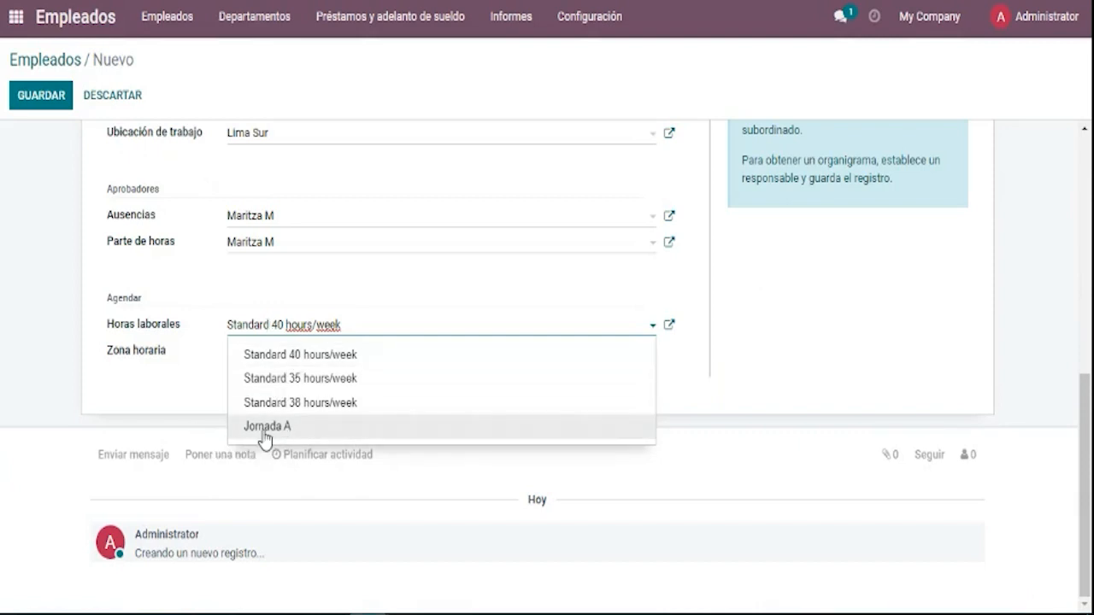
left_click(265, 426)
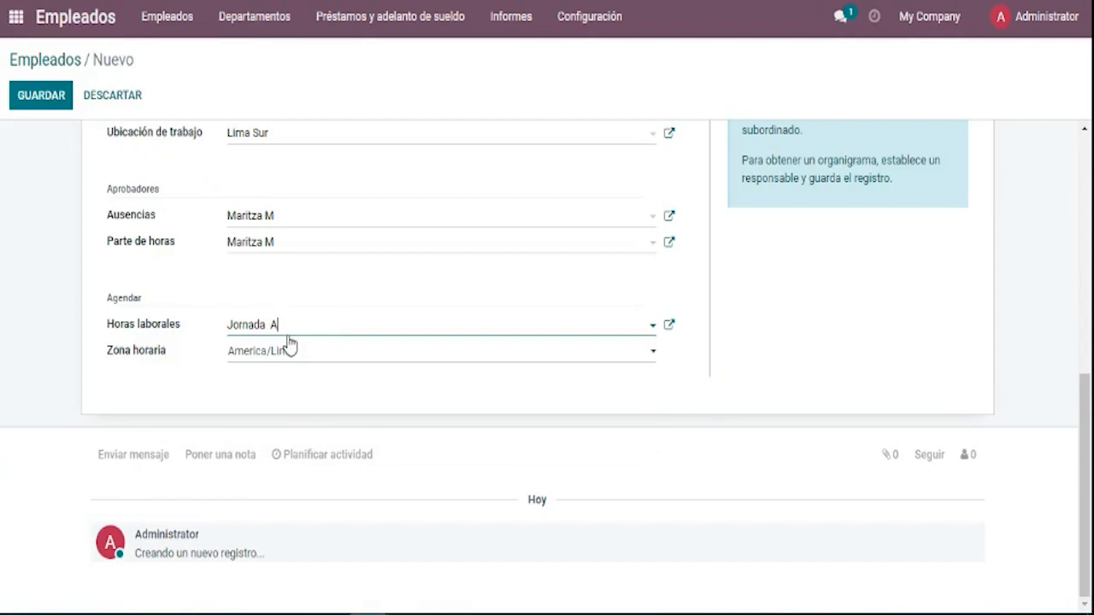
left_click(315, 359)
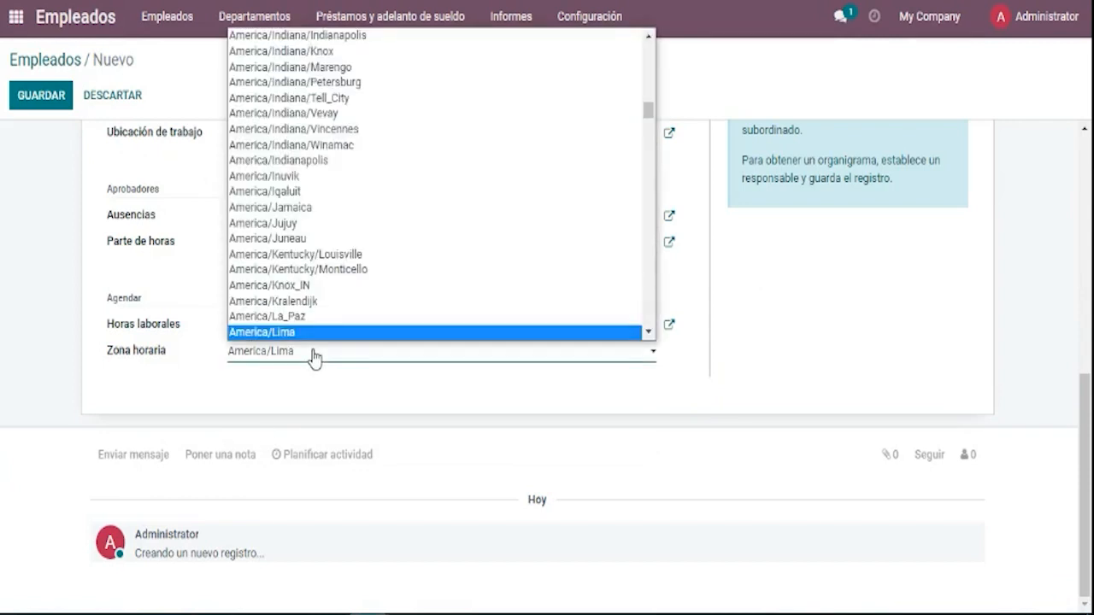
left_click(314, 359)
left_click(293, 330)
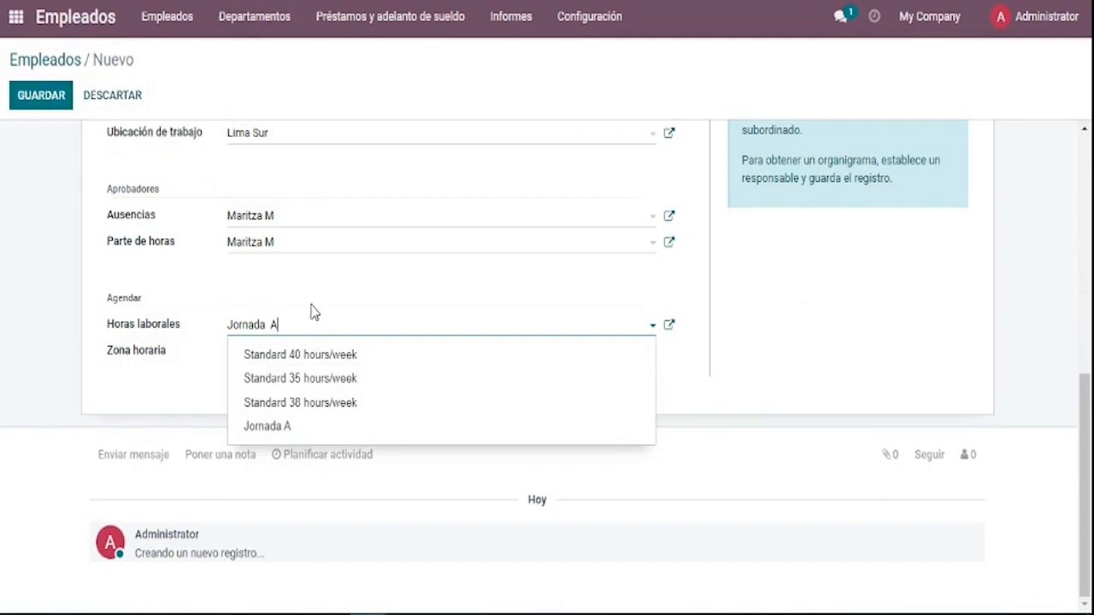
left_click(313, 311)
scroll(317, 286, "up", 2)
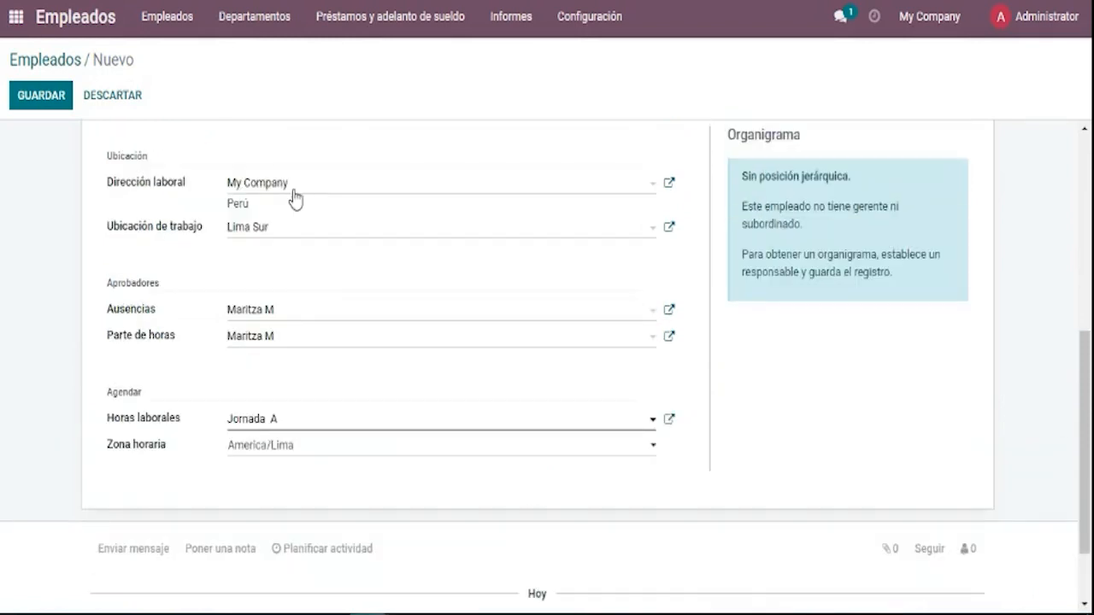
left_click_drag(291, 184, 238, 193)
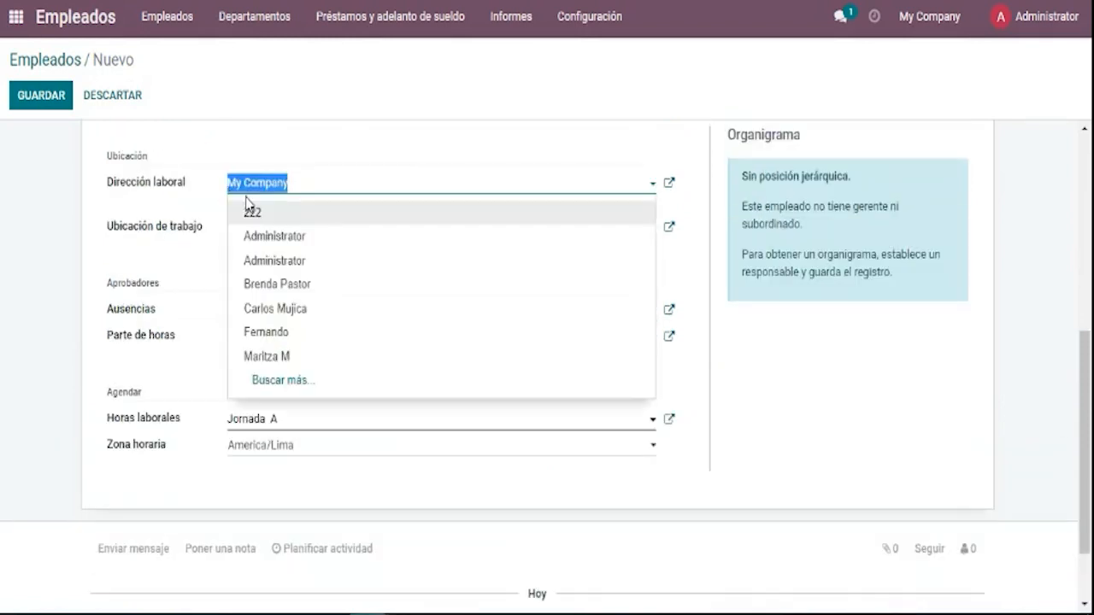
left_click(301, 210)
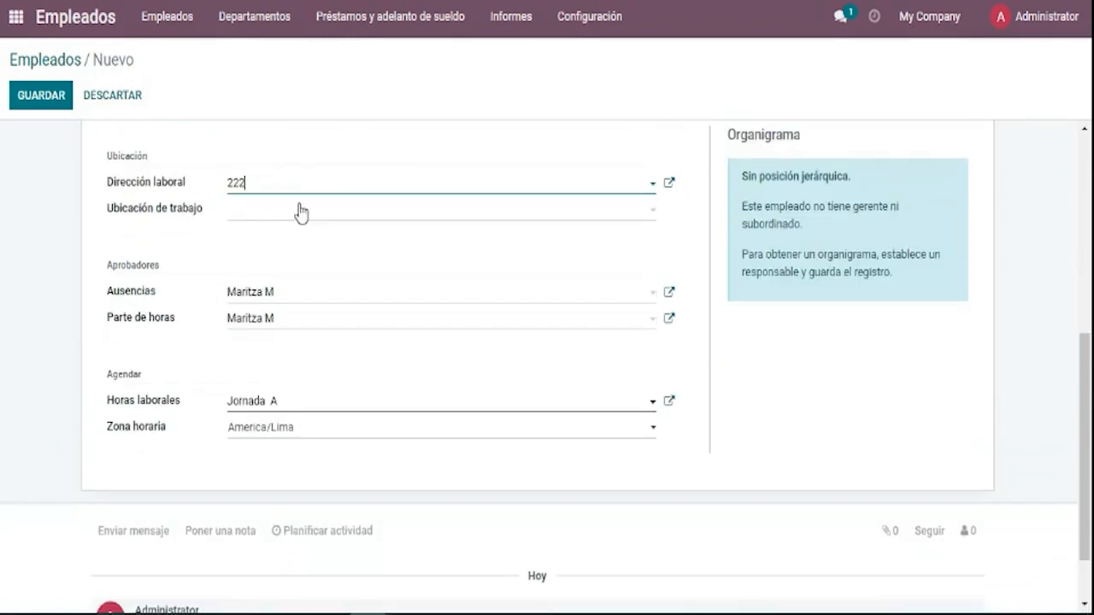
scroll(280, 357, "down", 2)
left_click(283, 333)
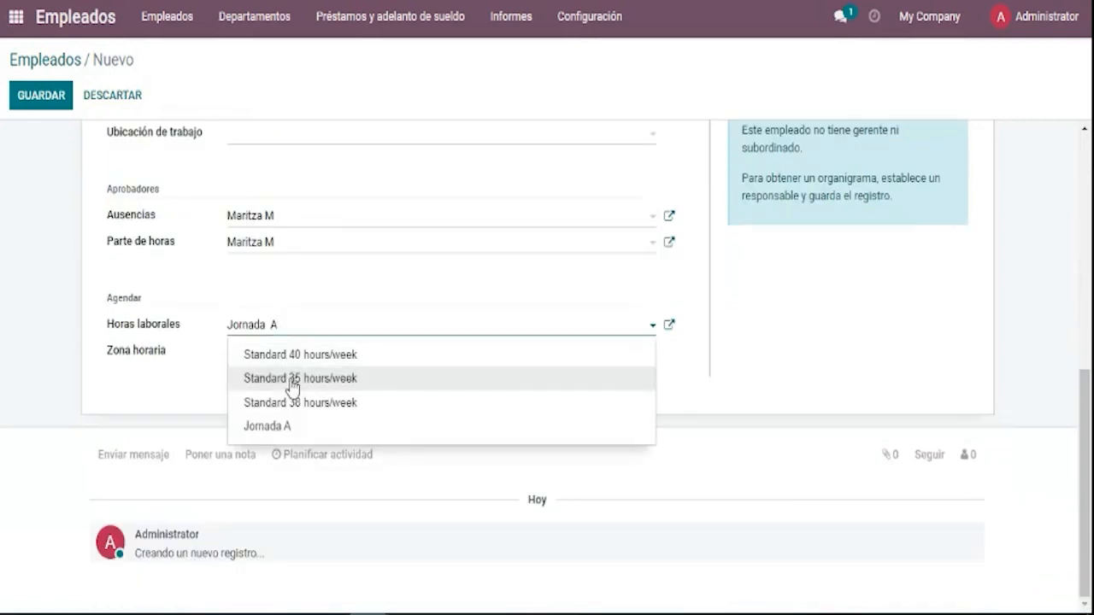
scroll(290, 329, "up", 4)
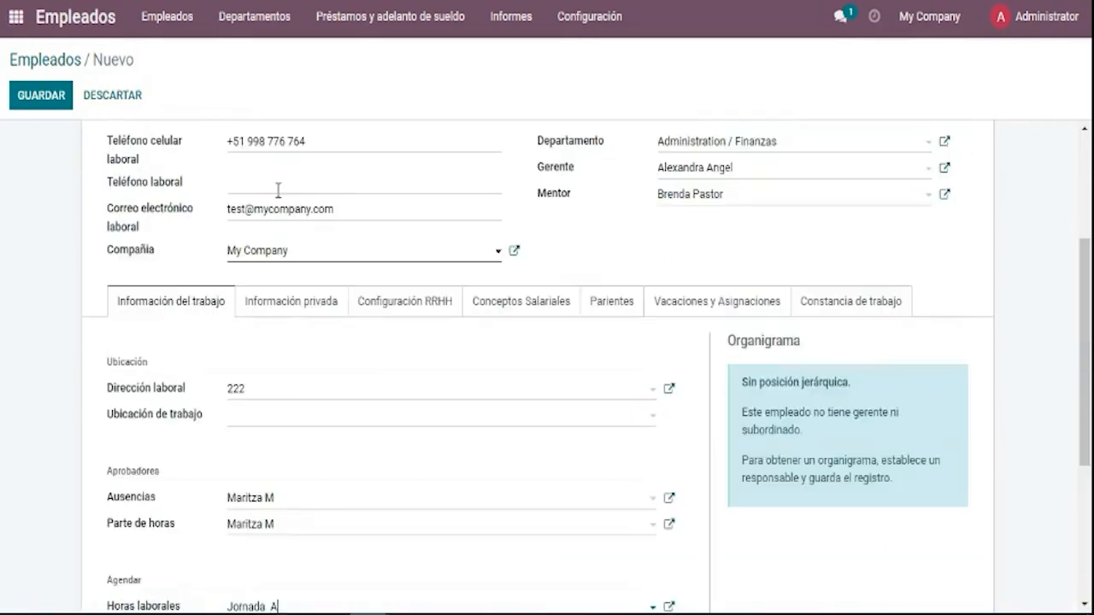
left_click(260, 390)
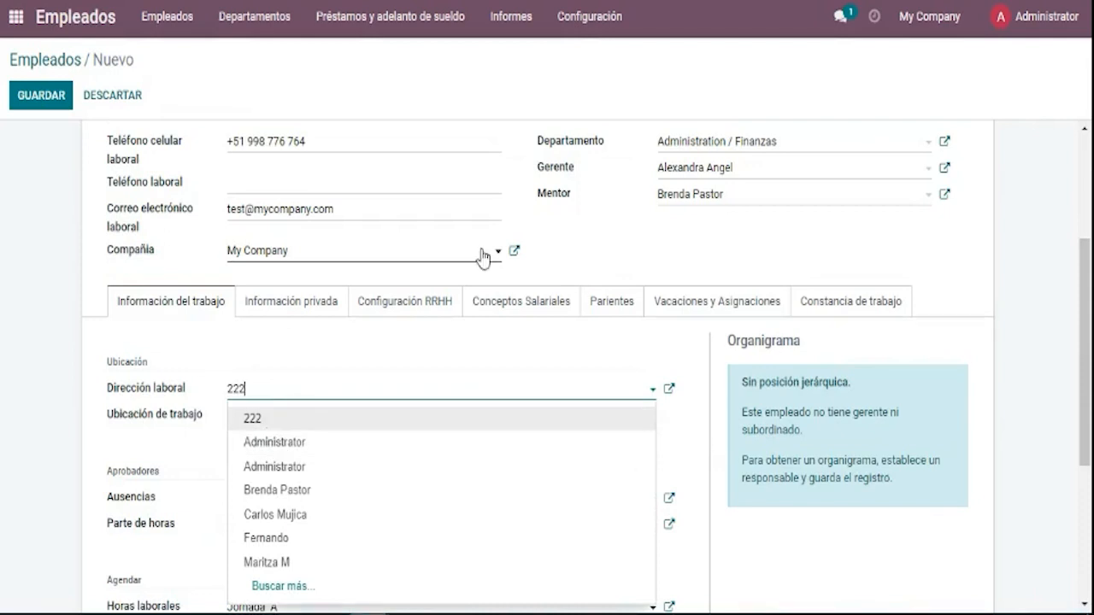
scroll(483, 256, "up", 1)
left_click(299, 363)
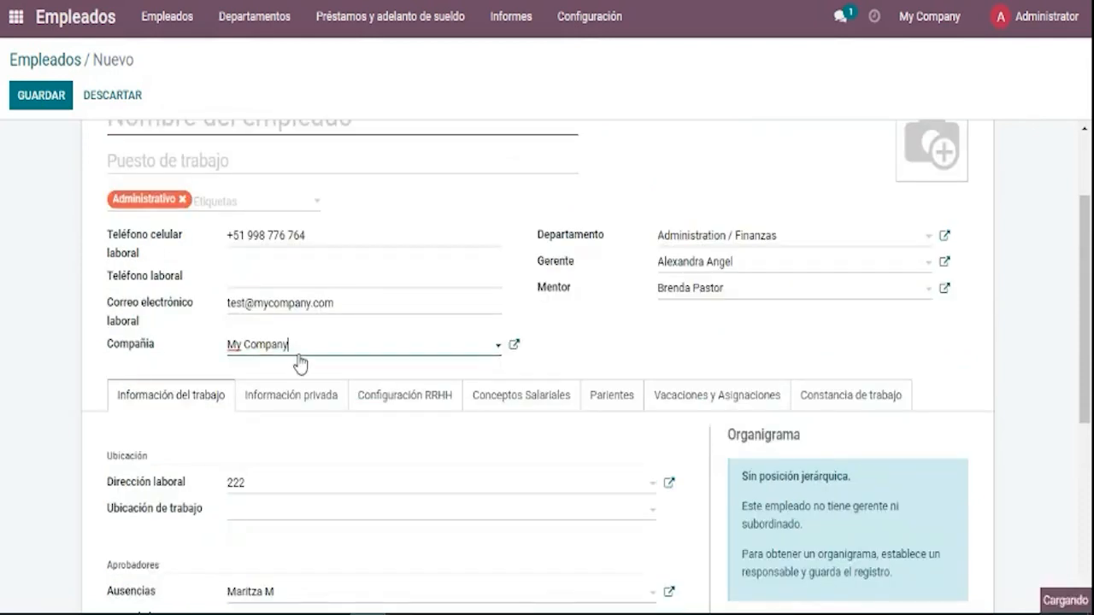
left_click(263, 489)
scroll(333, 405, "down", 4)
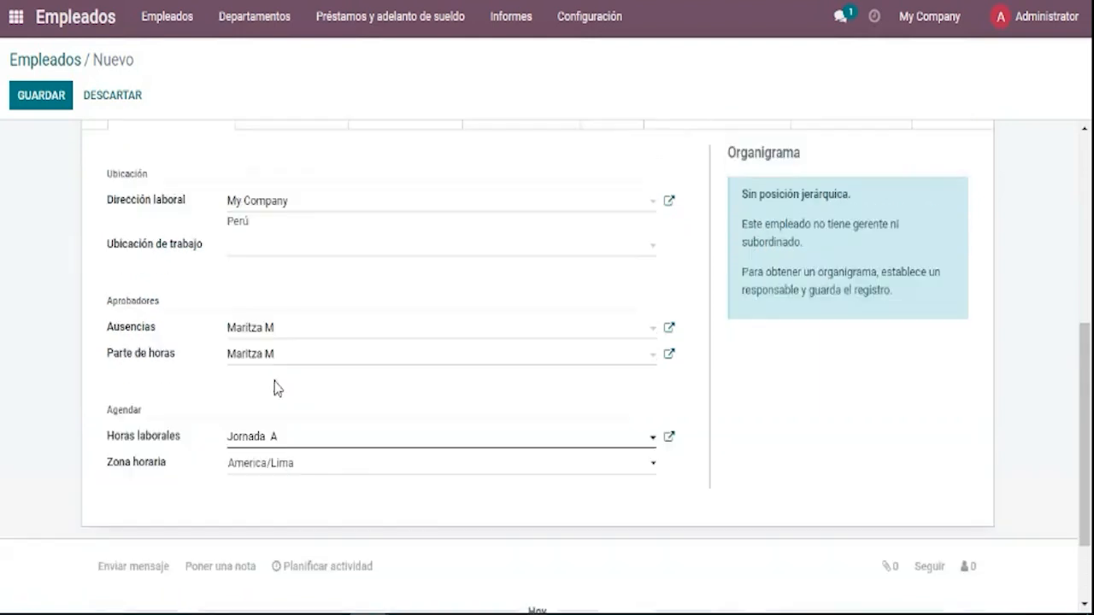
scroll(278, 389, "up", 1)
left_click(265, 246)
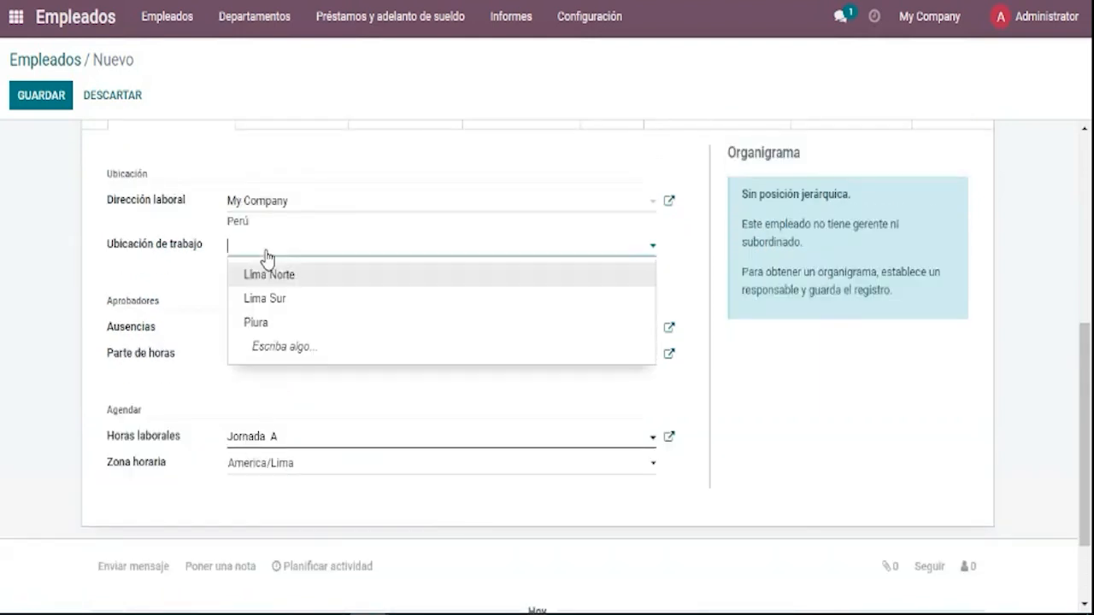
left_click(279, 305)
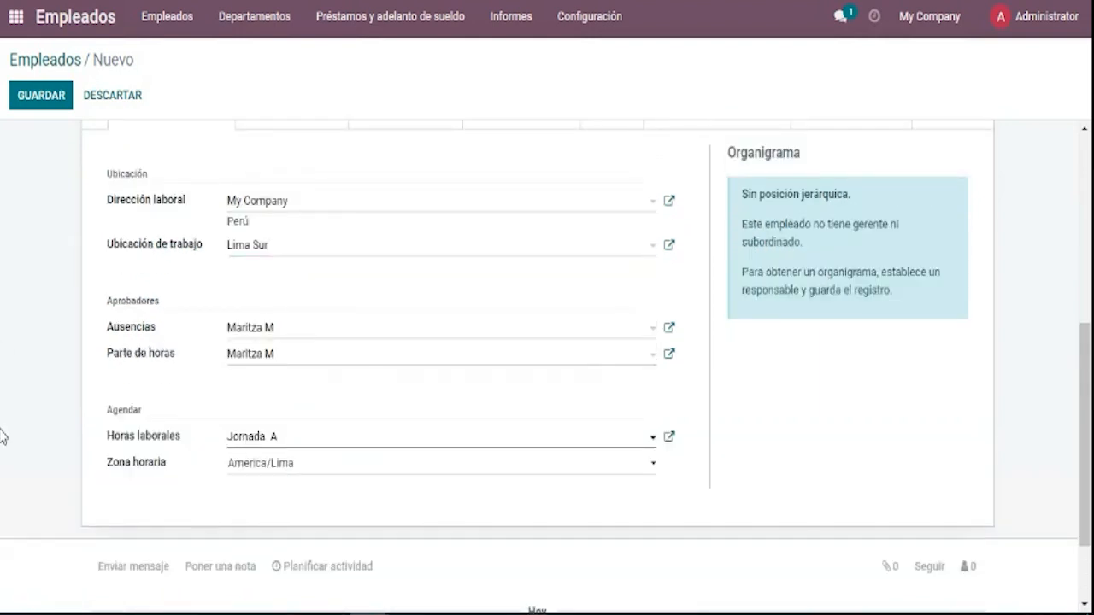
scroll(2, 437, "up", 2)
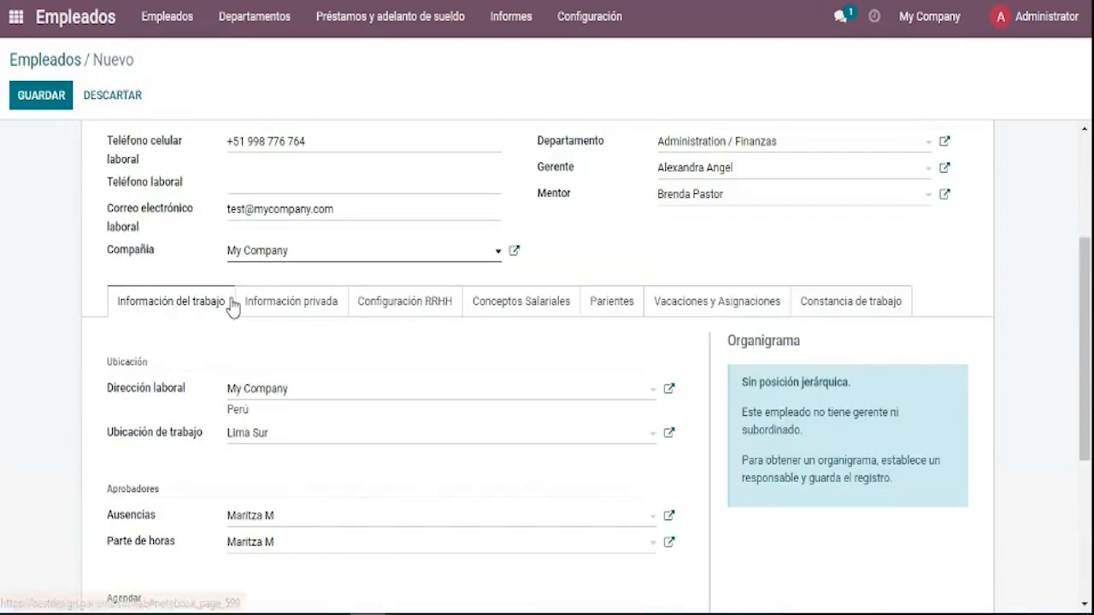
scroll(257, 327, "down", 1)
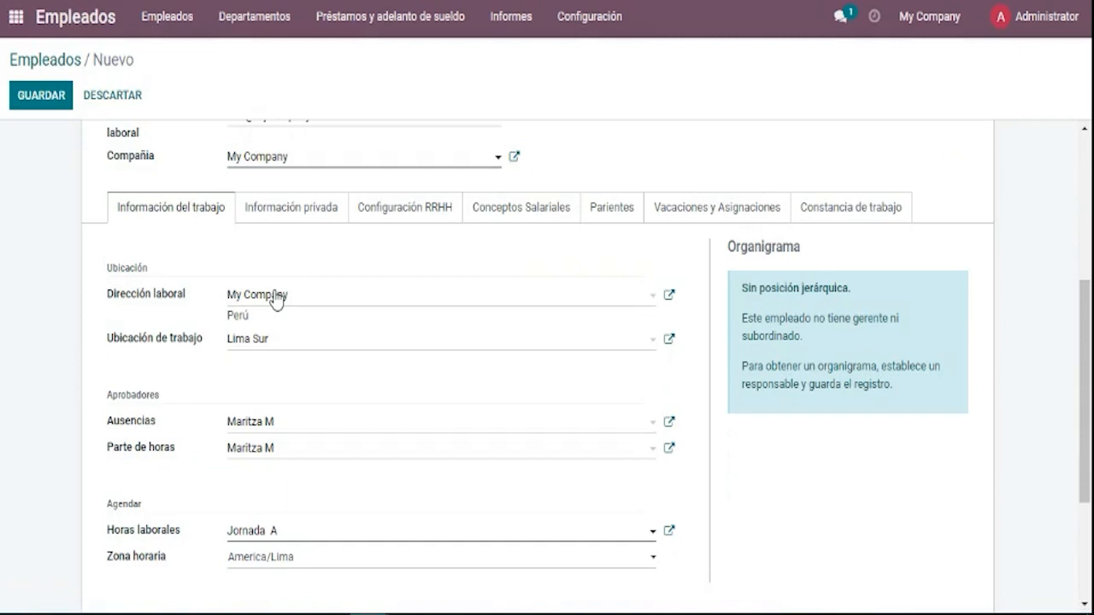
Switch to the Información privada tab, briefly revisit Información del trabajo, and scroll to the private contact fields.
left_click(339, 208)
scroll(446, 346, "down", 2)
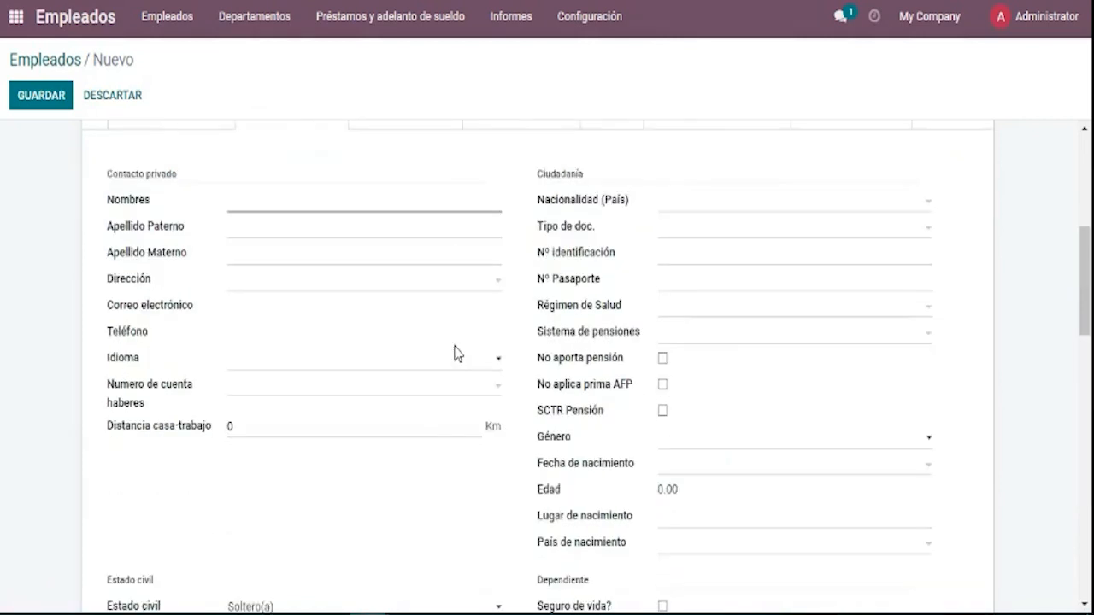
left_click(413, 208)
scroll(403, 190, "up", 5)
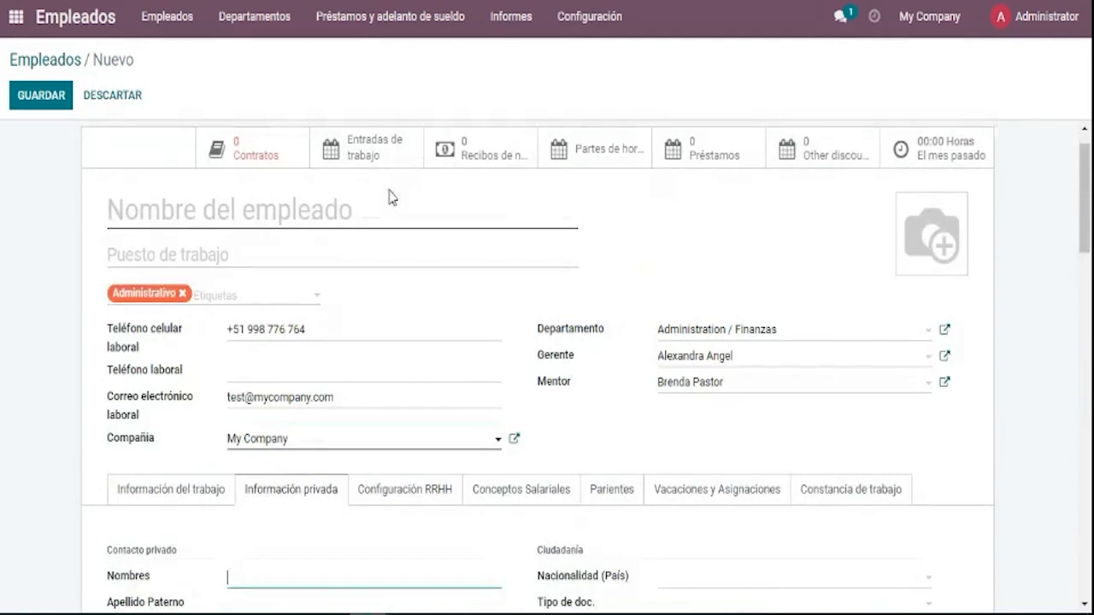
scroll(505, 237, "down", 5)
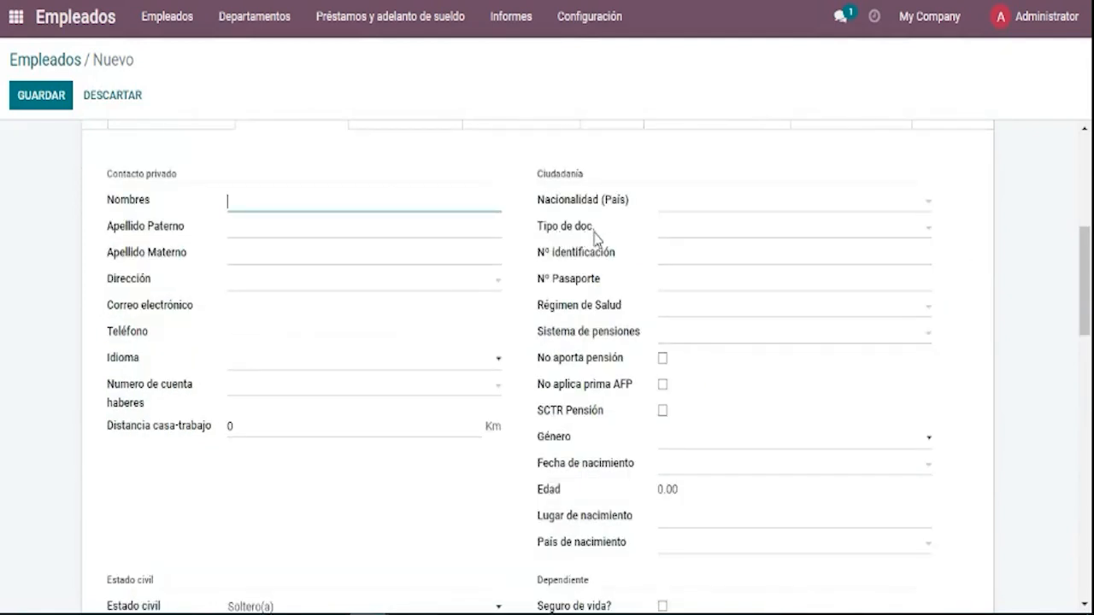
scroll(598, 237, "up", 1)
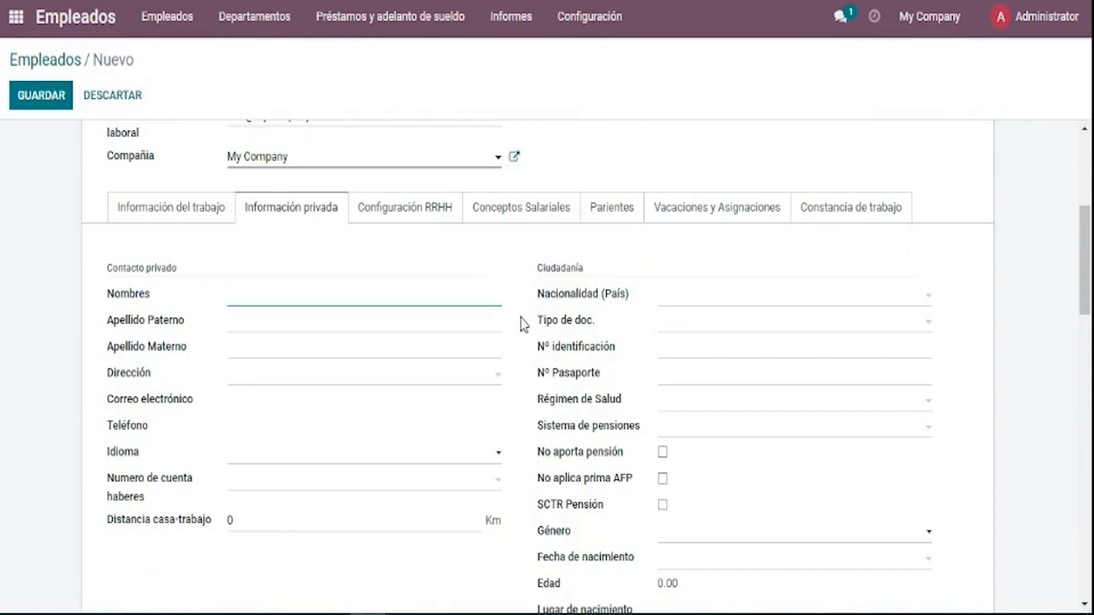
left_click(158, 217)
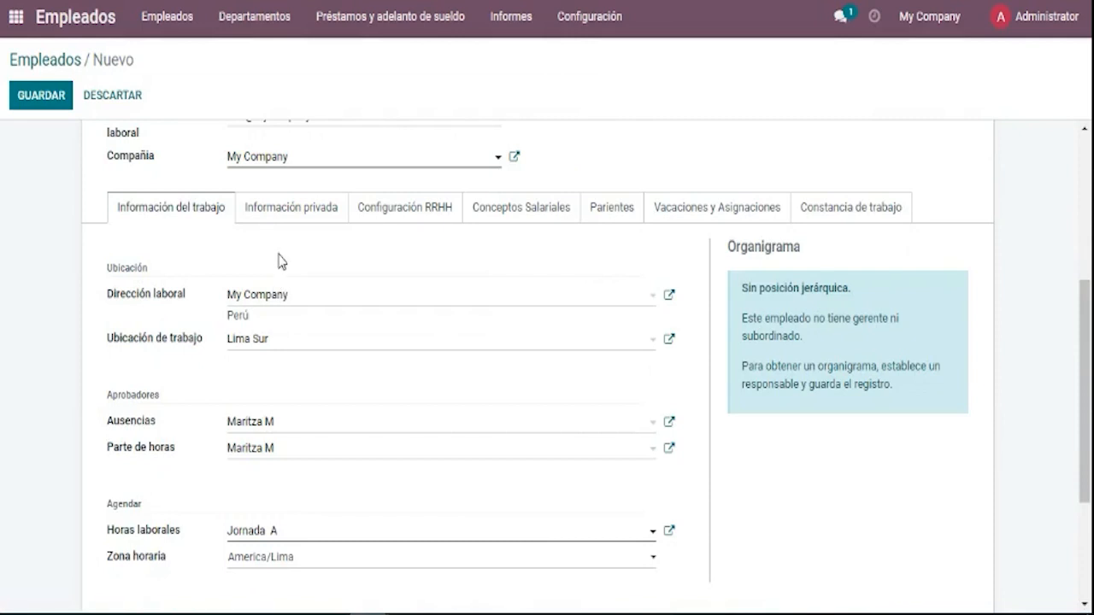
left_click_drag(418, 218, 247, 223)
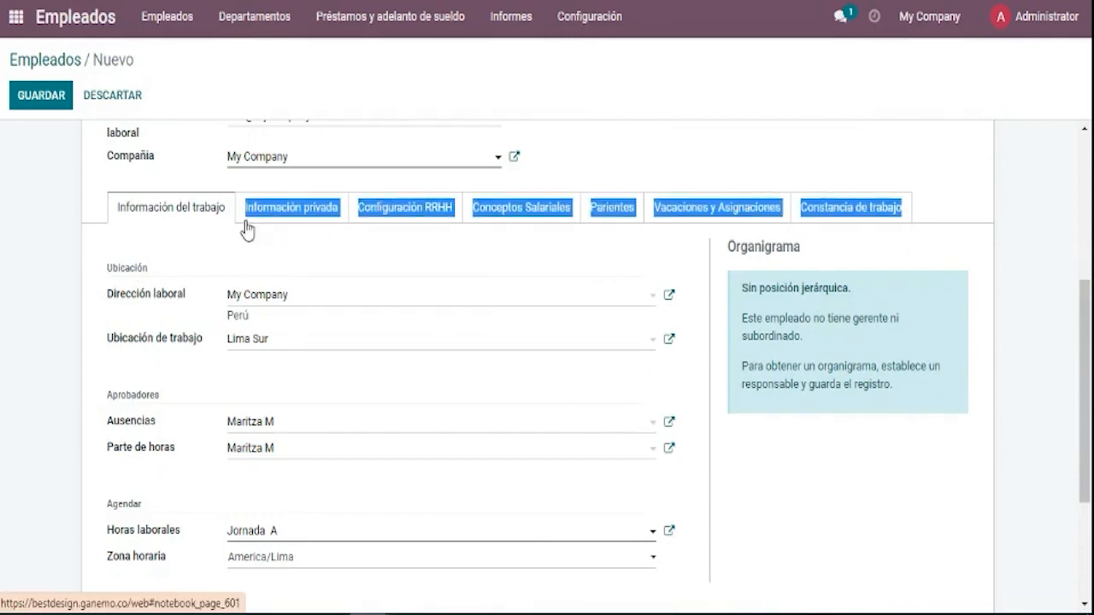
left_click(370, 274)
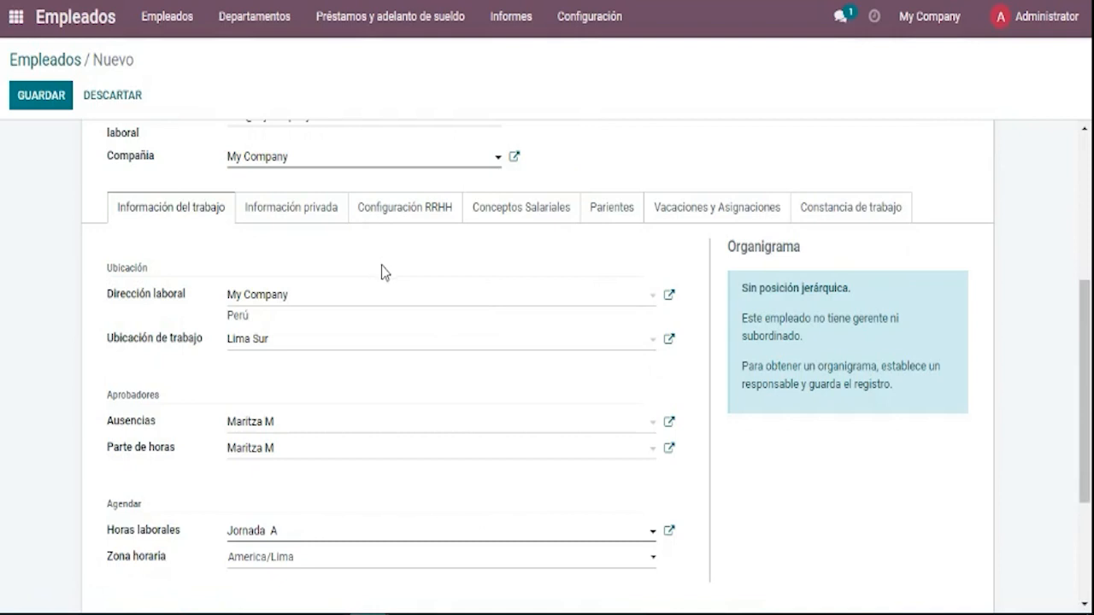
left_click(332, 227)
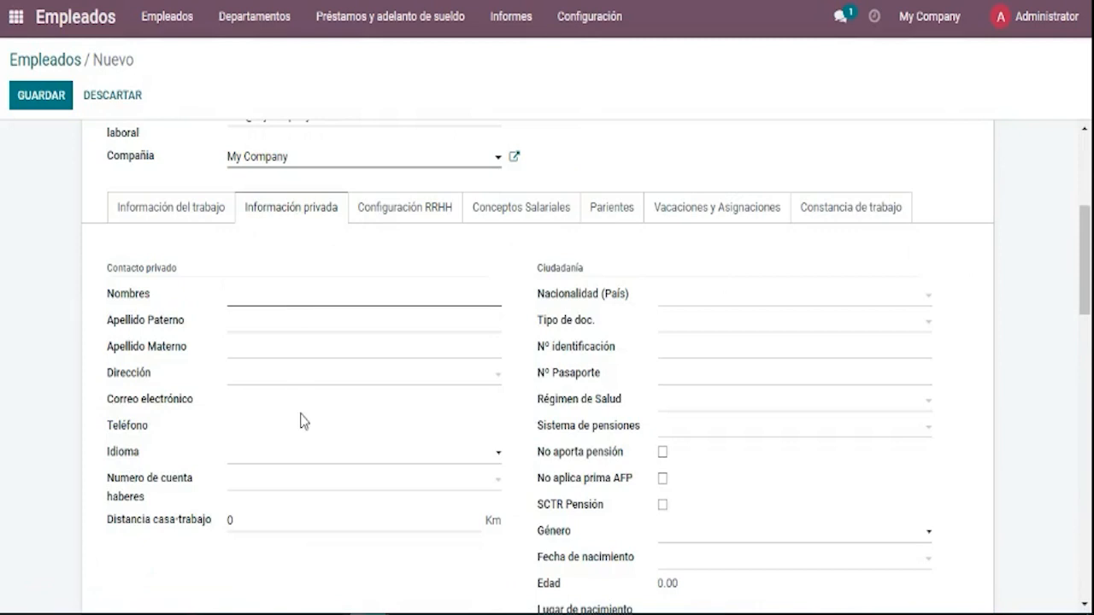
scroll(307, 420, "down", 1)
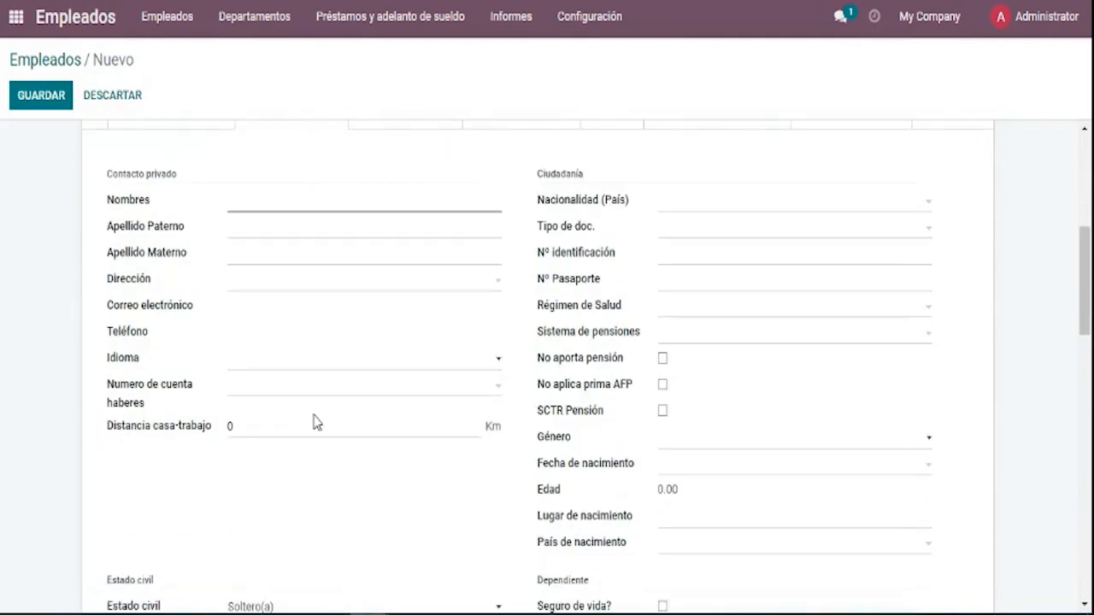
Enter the private contact's first names, paternal surname and maternal surname, correcting the accents.
left_click(425, 200)
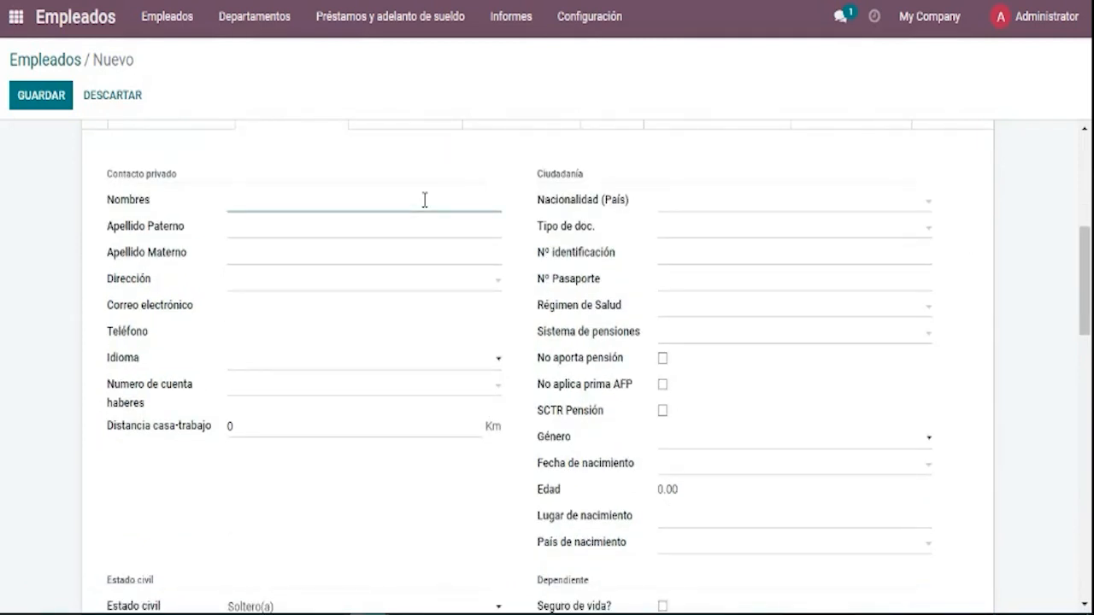
key("Tab")
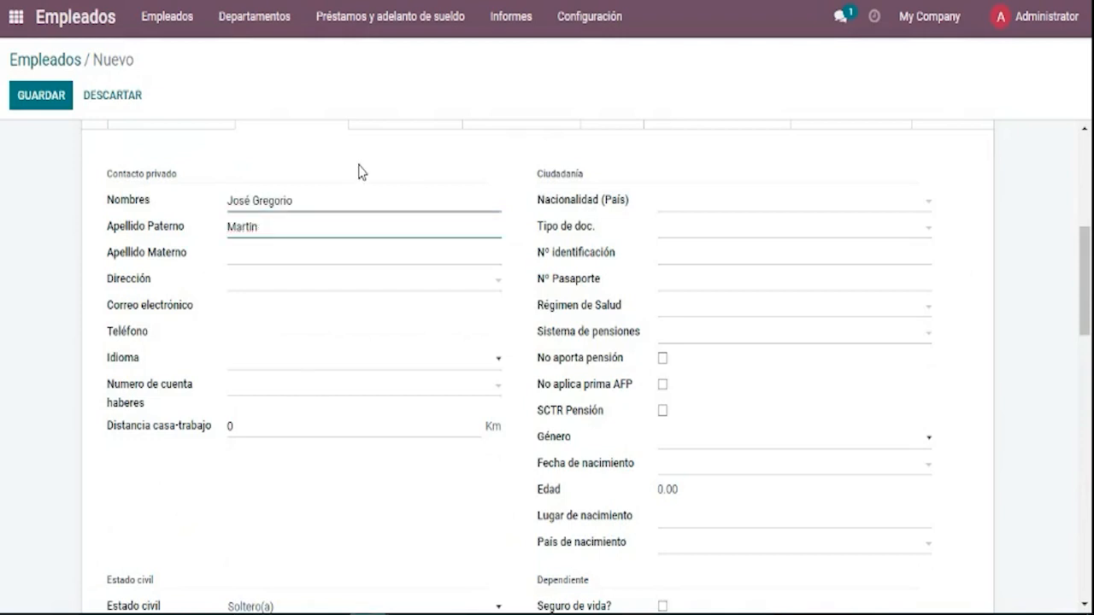
key("Tab")
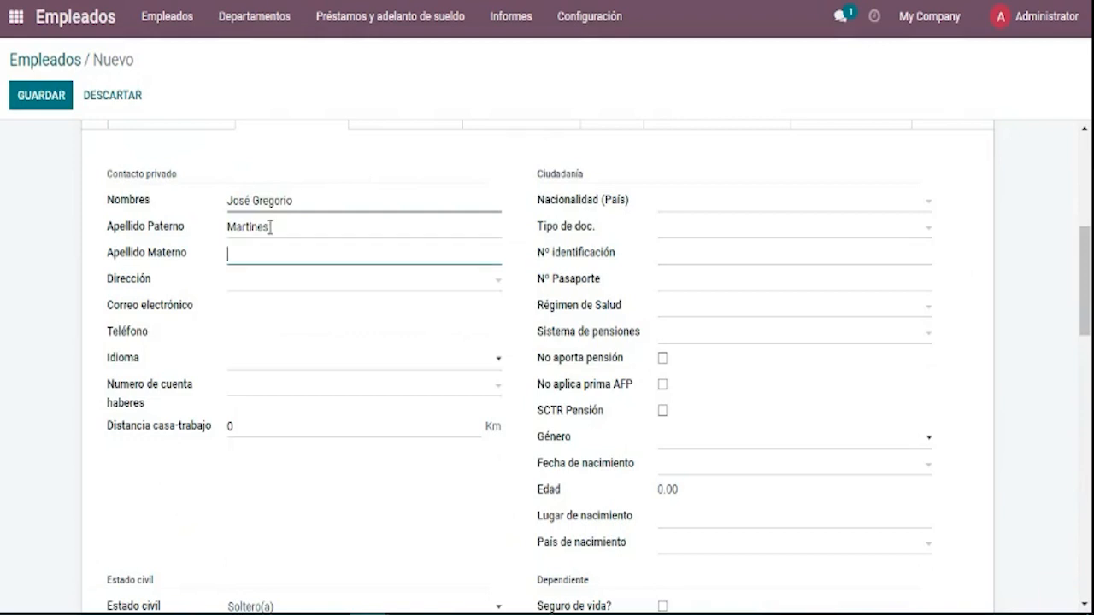
Browse the private address contact choices in Dirección without picking one.
left_click(236, 287)
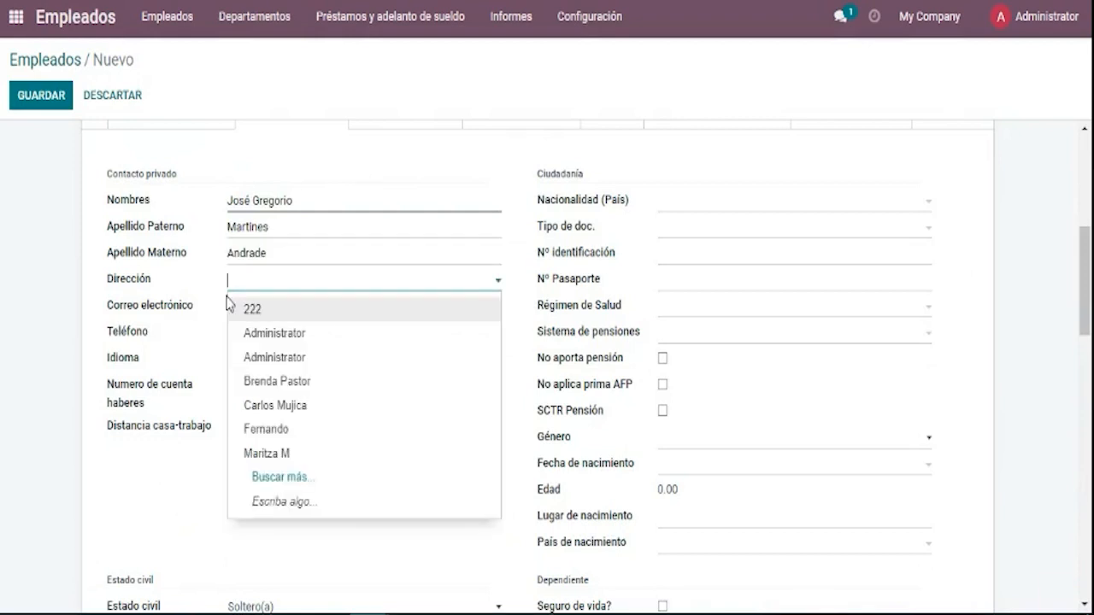
left_click(221, 305)
scroll(342, 205, "up", 5)
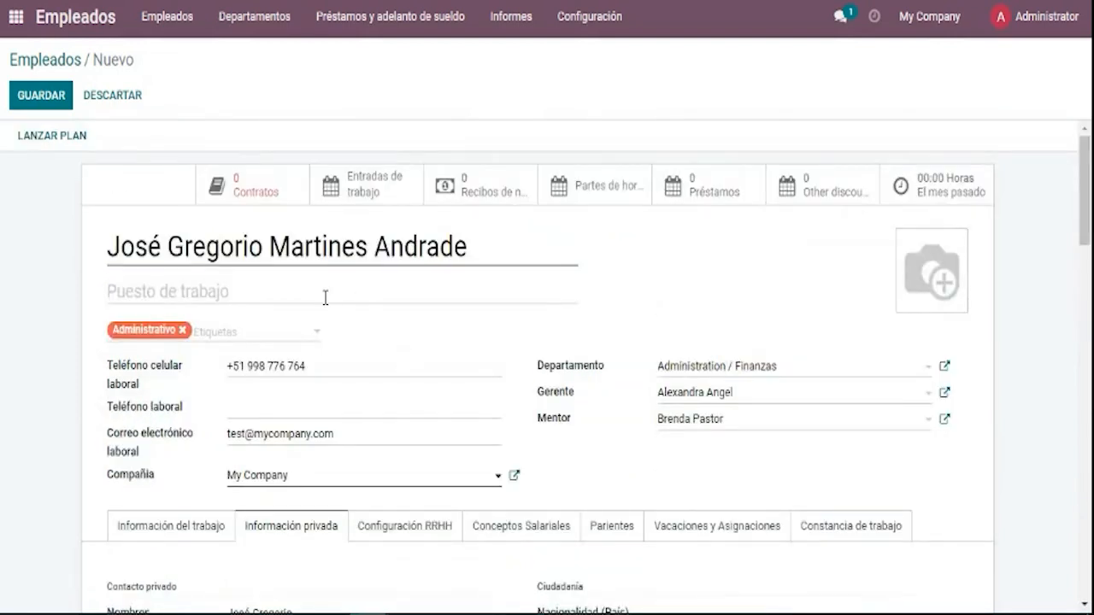
scroll(348, 432, "down", 1)
scroll(329, 427, "down", 2)
scroll(291, 341, "up", 3)
scroll(359, 308, "down", 3)
left_click(325, 419)
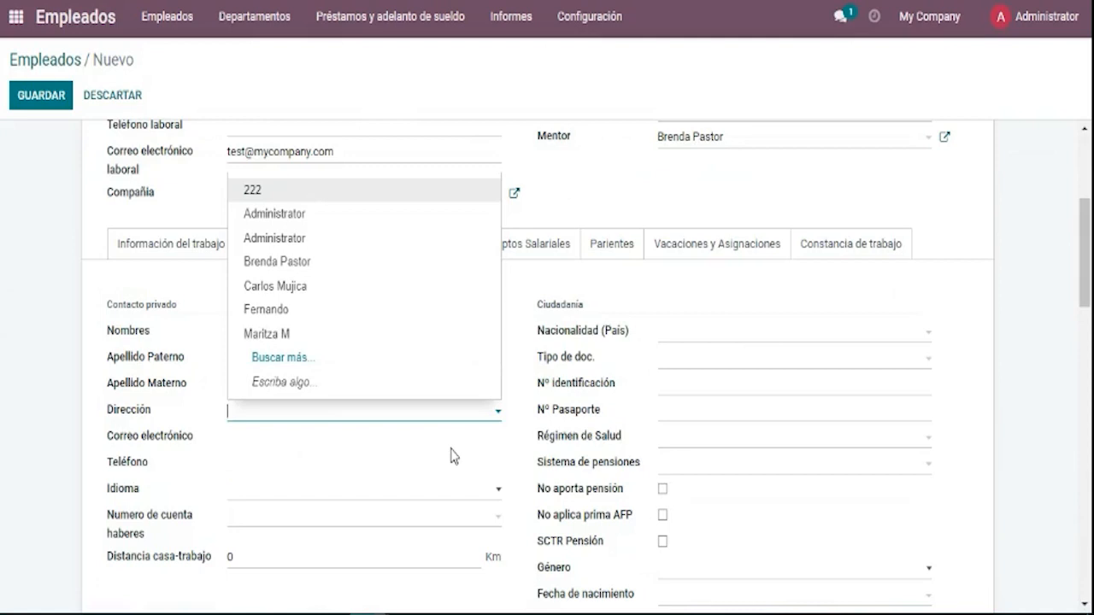
Type the employee's name into Dirección and choose 'Crear y editar...' for a new address contact.
left_click(454, 477)
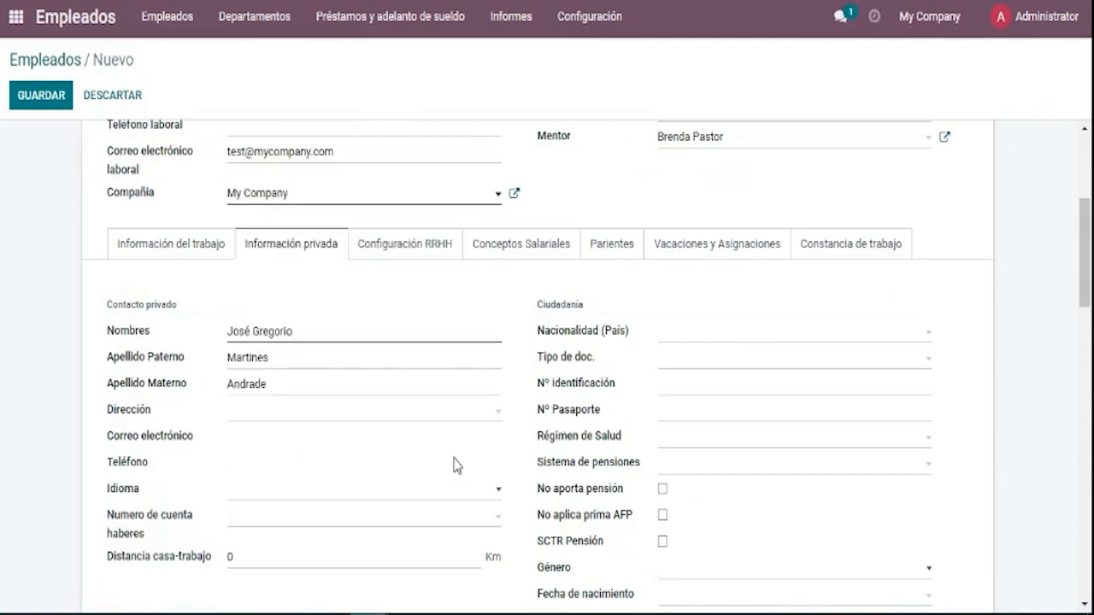
left_click(460, 412)
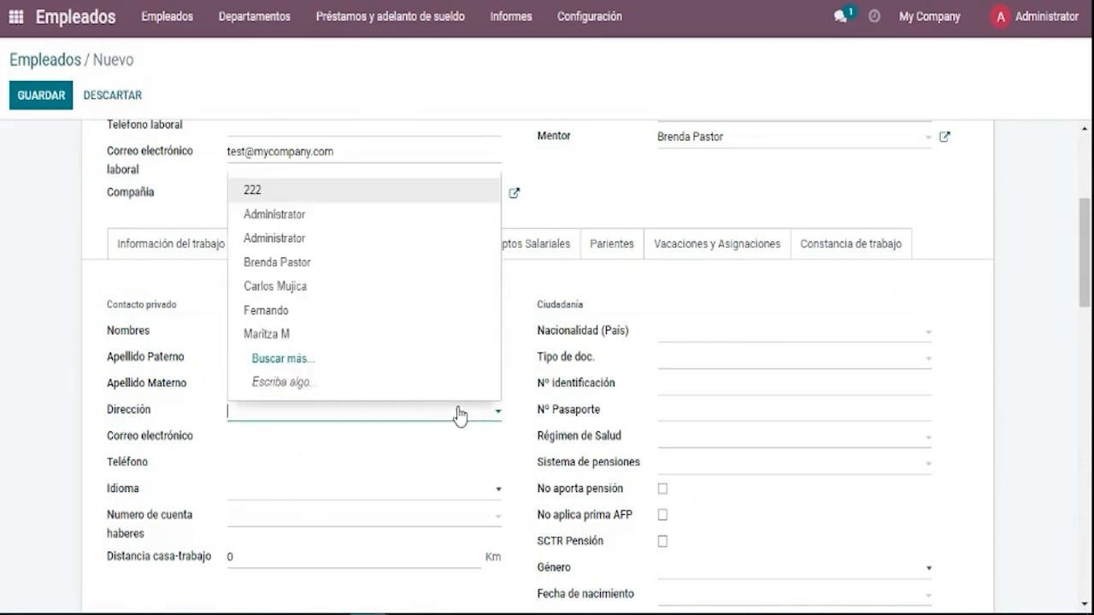
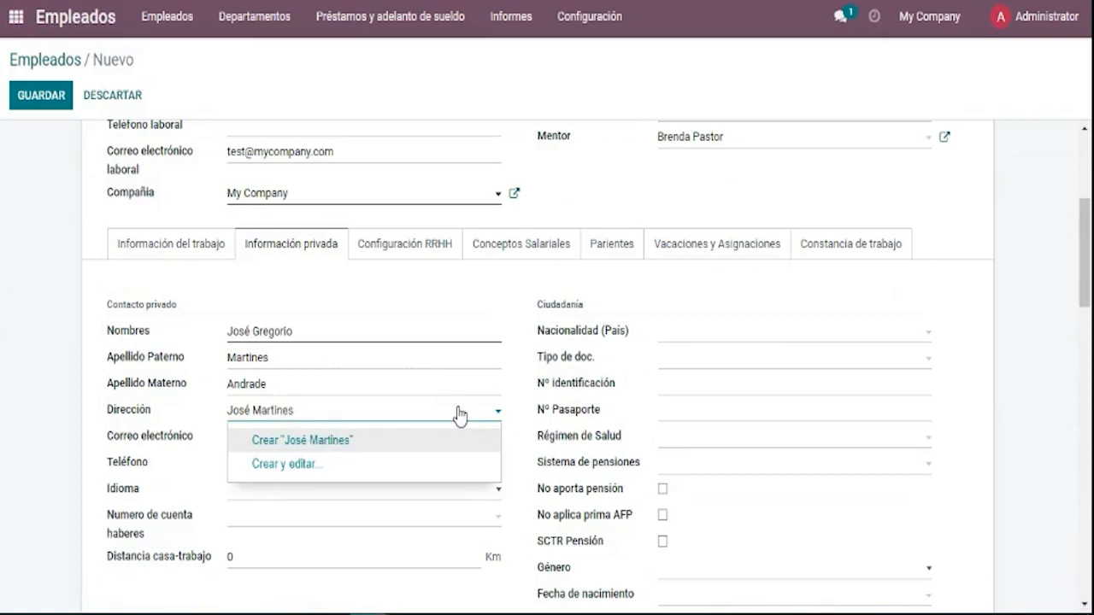
left_click(440, 466)
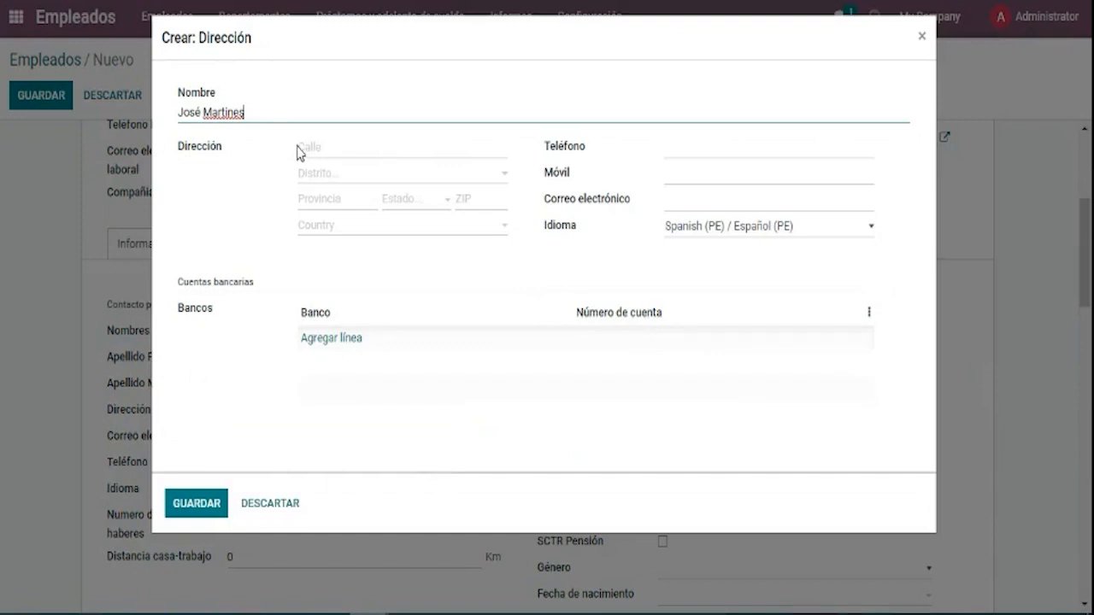
Correct the contact's surname spelling and enter the Lima street address.
right_click(222, 114)
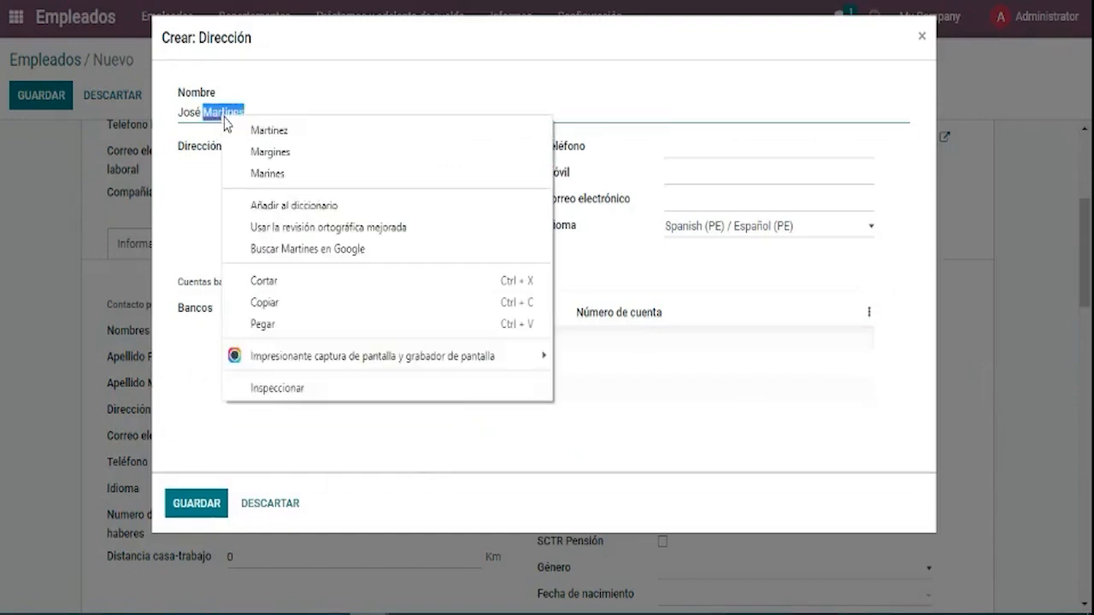
left_click(236, 129)
left_click(332, 148)
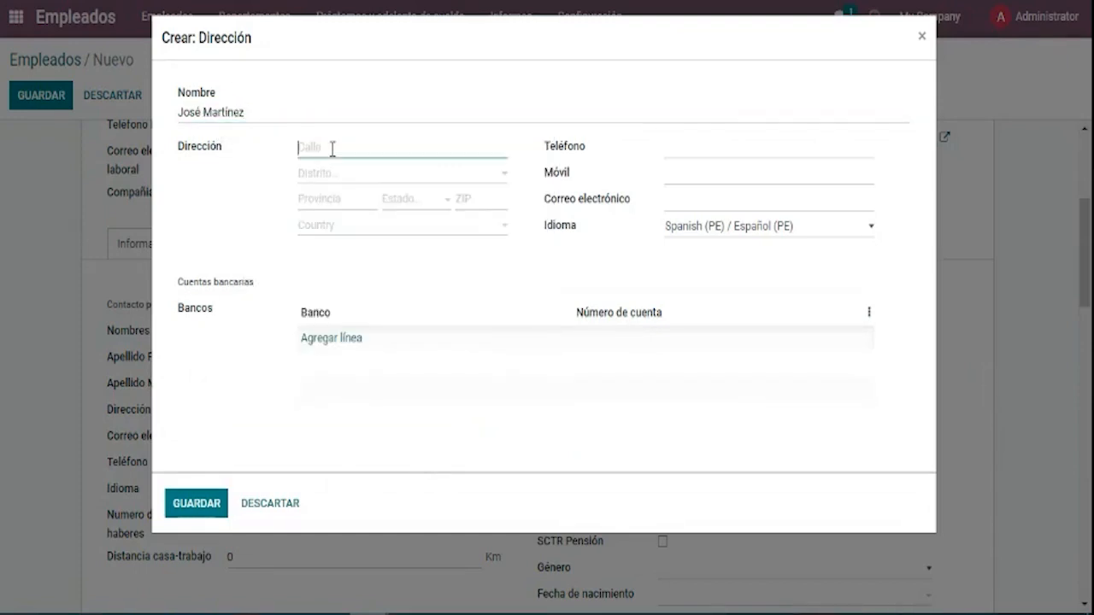
type("Av La Paz")
key("Tab")
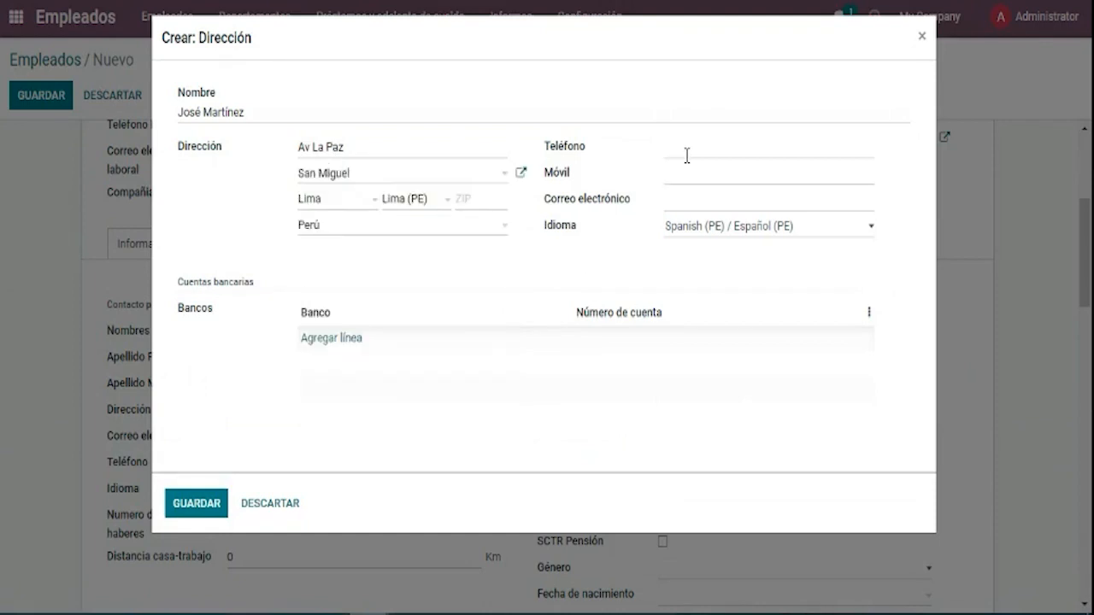
Enter the contact's Peruvian (+51) mobile number in Móvil.
left_click(687, 156)
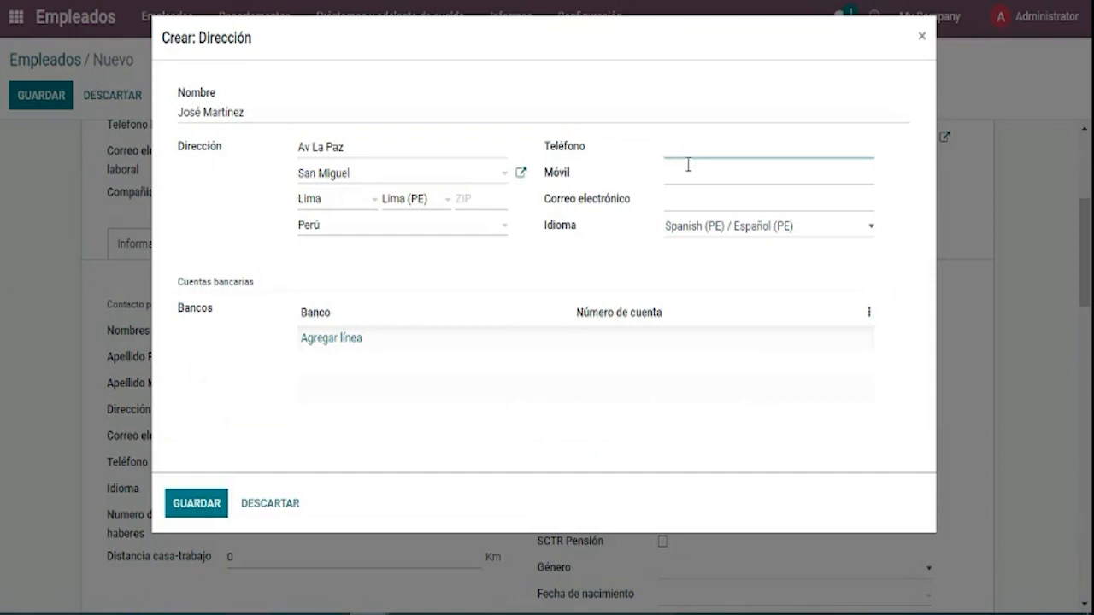
left_click(688, 167)
left_click(693, 139)
left_click(701, 174)
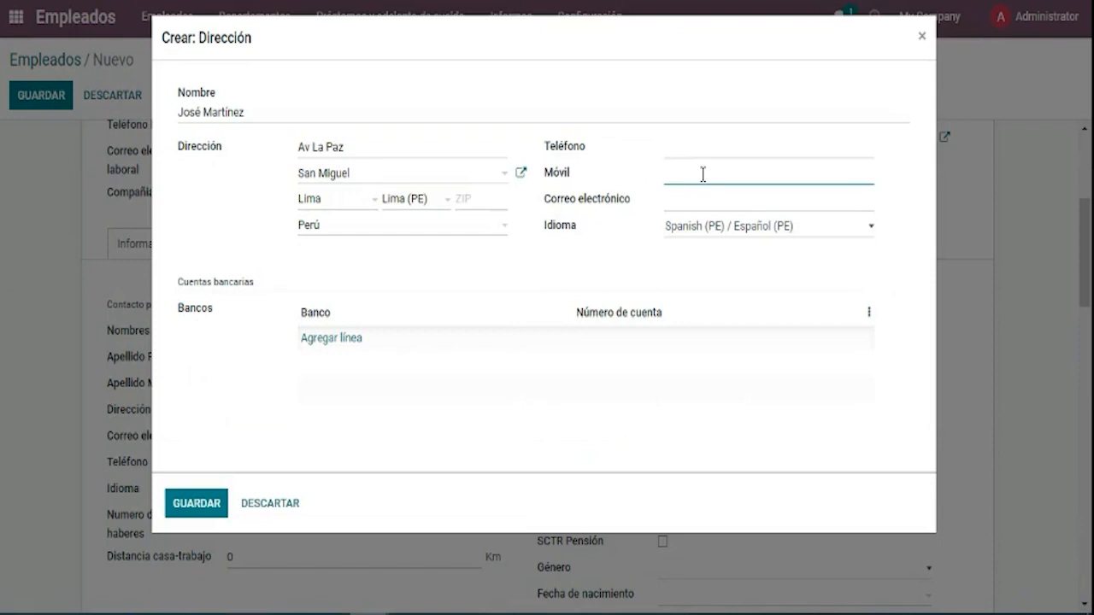
left_click(645, 260)
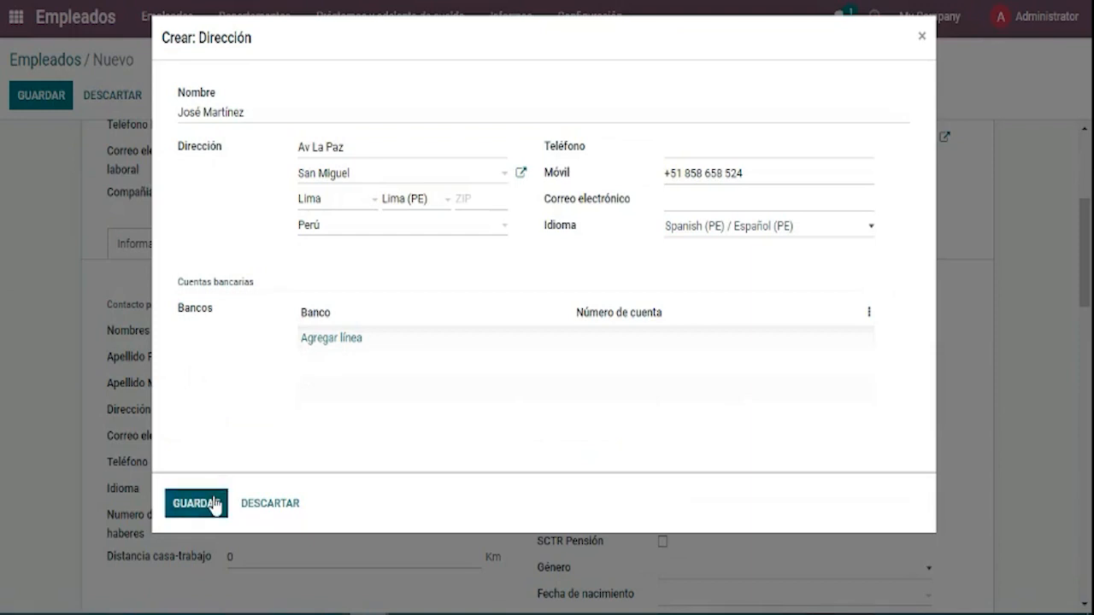
Enter the contact's Gmail e-mail address in Correo electrónico.
left_click(699, 207)
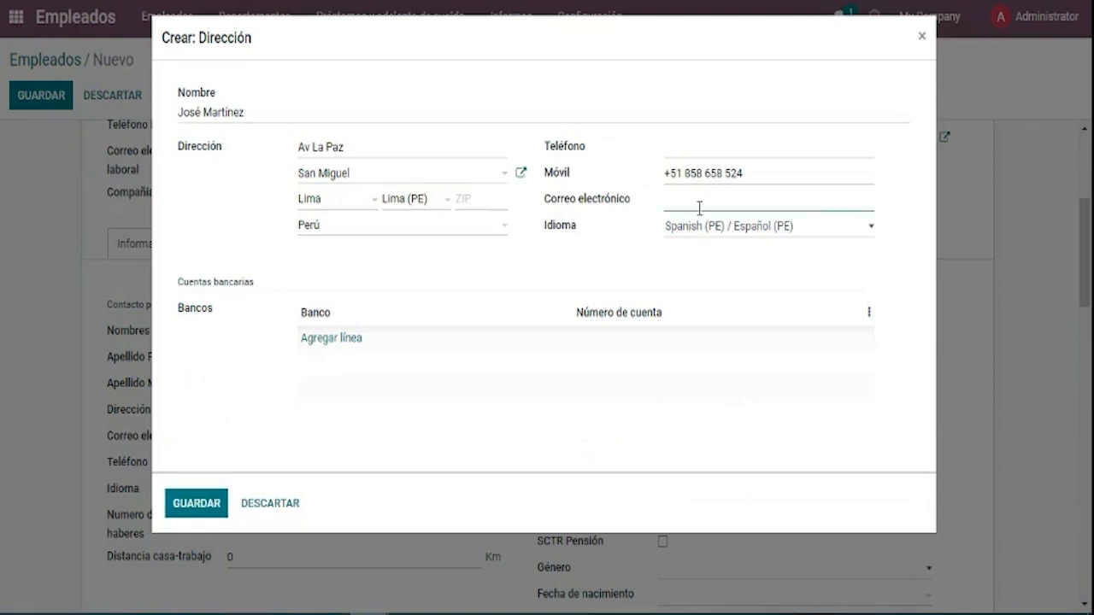
left_click(707, 255)
Tidy up the e-mail address text, removing a stray semicolon, and leave the field.
left_click(765, 203)
right_click(674, 194)
left_click(674, 195)
right_click(674, 196)
left_click(758, 195)
right_click(758, 195)
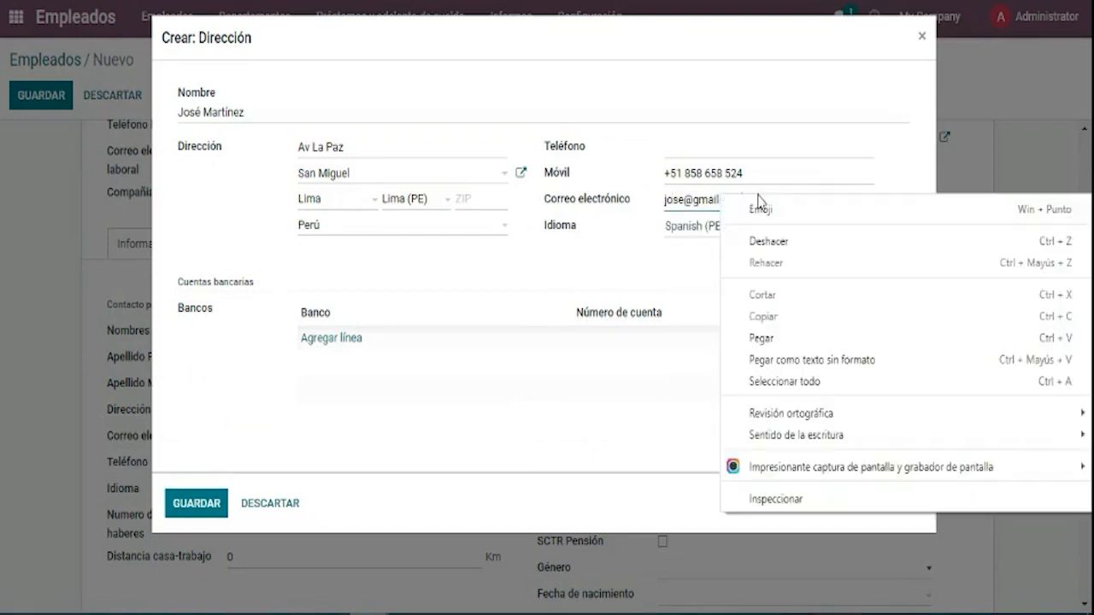
left_click(758, 193)
right_click(758, 194)
left_click(780, 131)
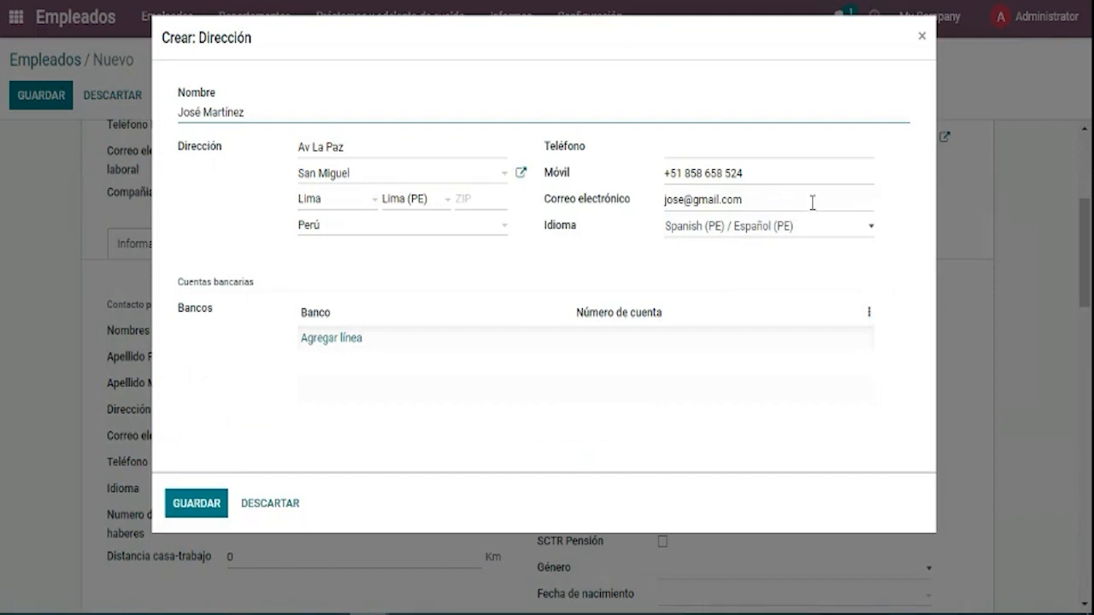
left_click(812, 203)
right_click(661, 204)
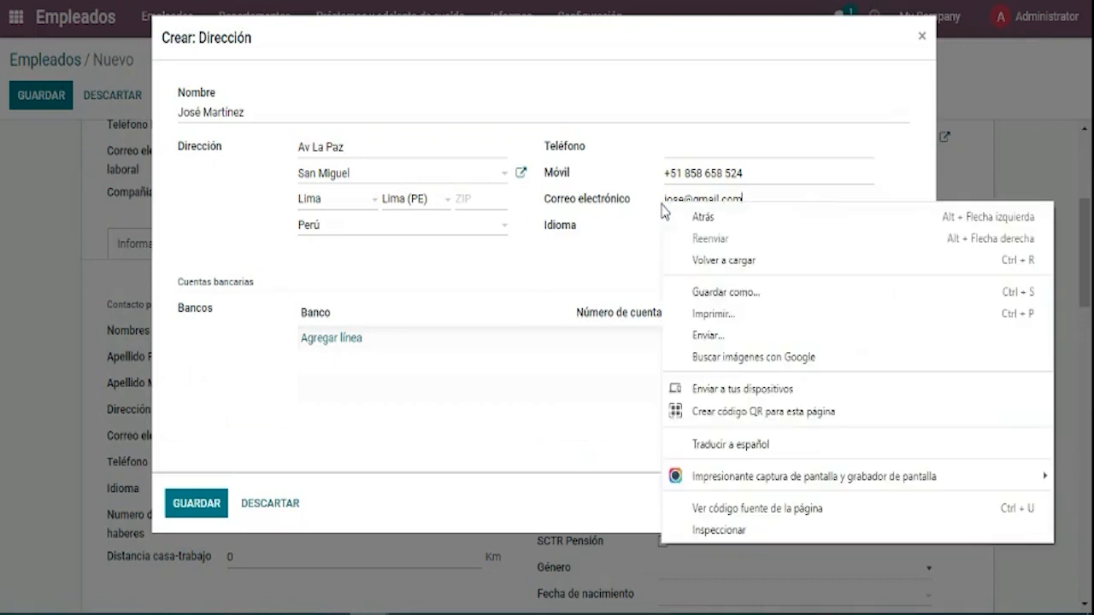
right_click(651, 213)
right_click(651, 213)
left_click(588, 250)
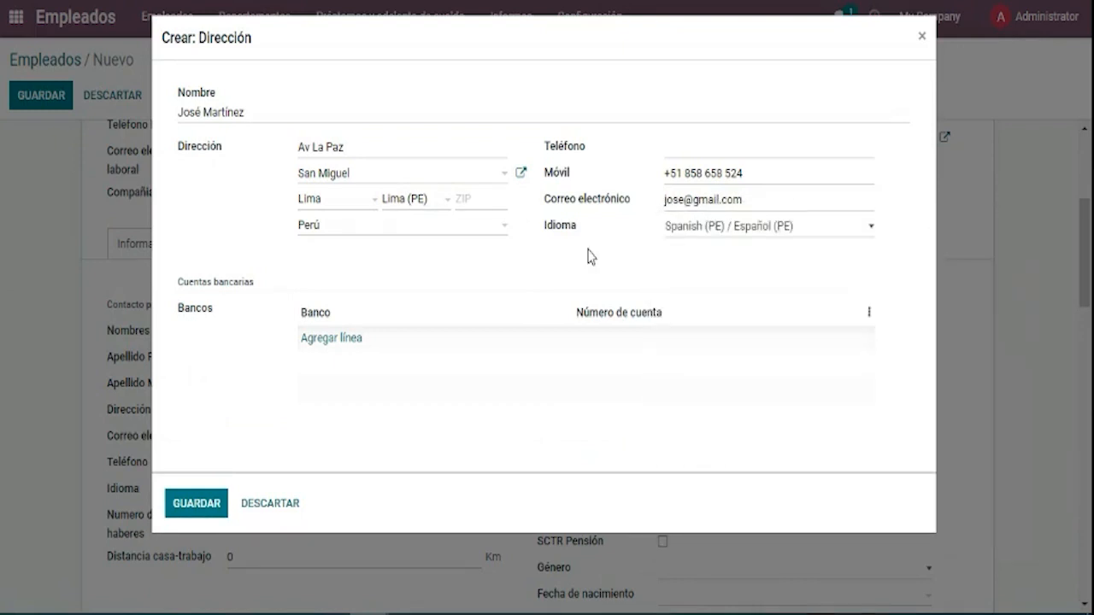
left_click(778, 202)
type(";")
key("BackSpace")
left_click(756, 258)
Save the new address contact so it links to the employee.
left_click(198, 512)
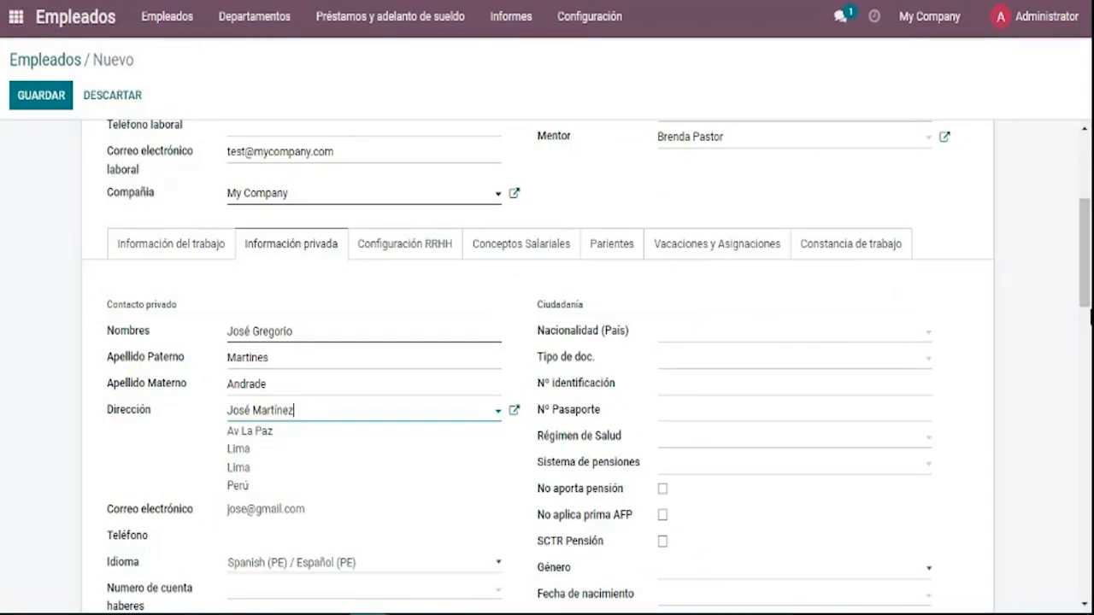
right_click(1086, 286)
scroll(1083, 284, "down", 3)
mouse_move(1083, 283)
left_mouse_down()
mouse_move(1083, 245)
mouse_move(1083, 263)
left_mouse_up()
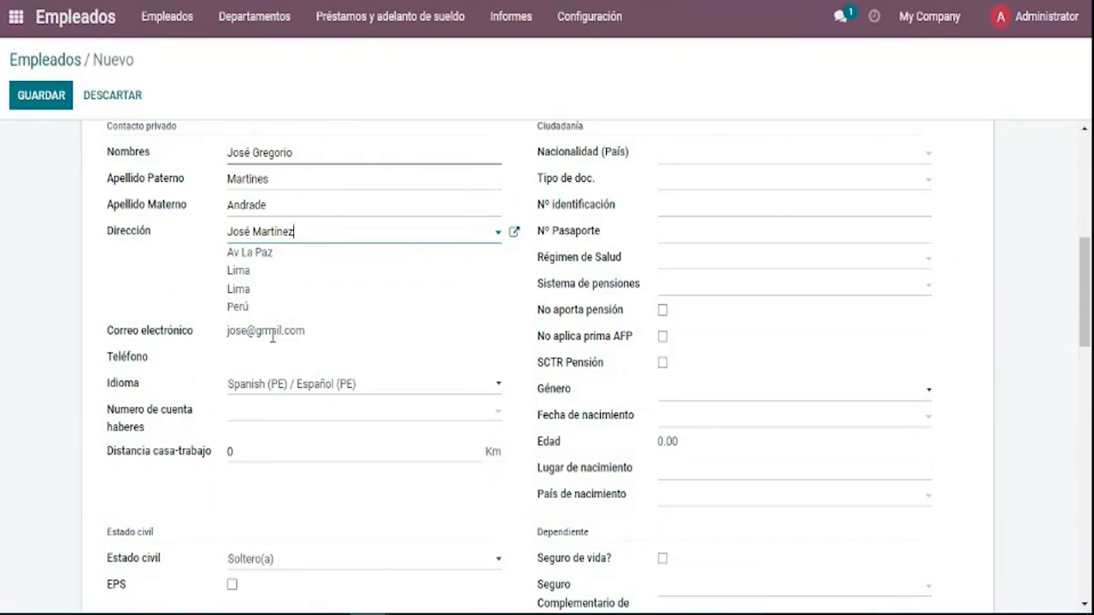
Move the address contact's number from Móvil to Teléfono and save the contact.
left_click(513, 235)
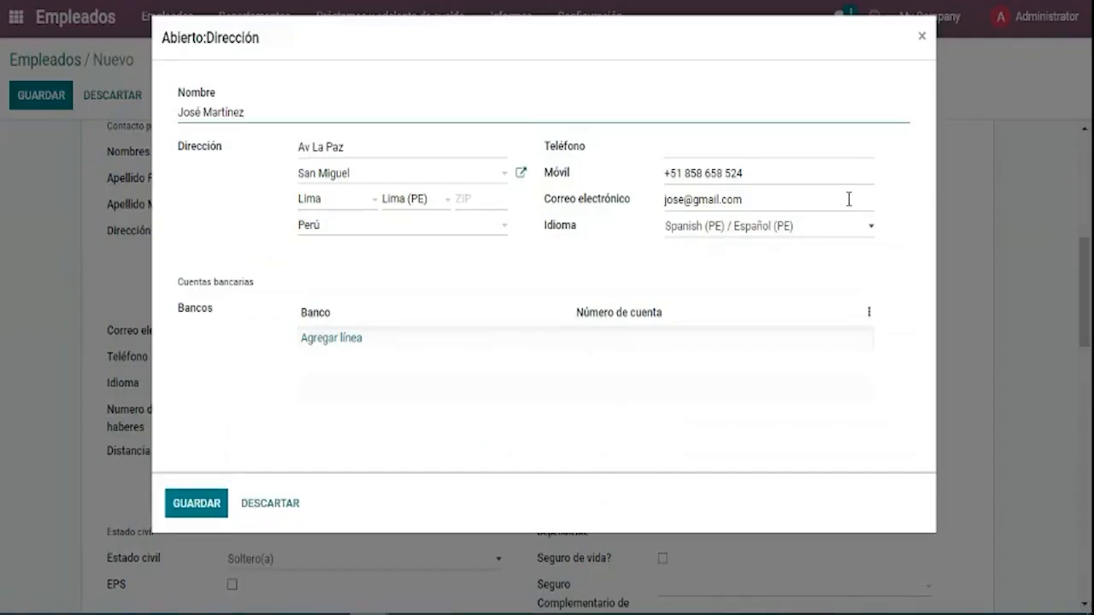
left_click_drag(800, 177, 643, 213)
left_click_drag(681, 174, 667, 139)
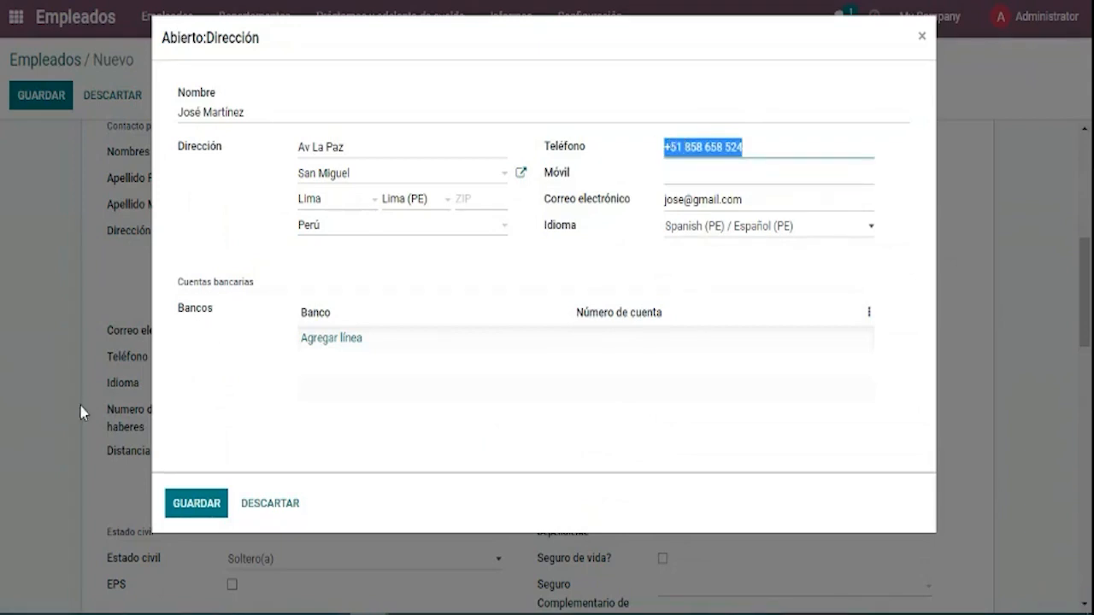
left_click(220, 522)
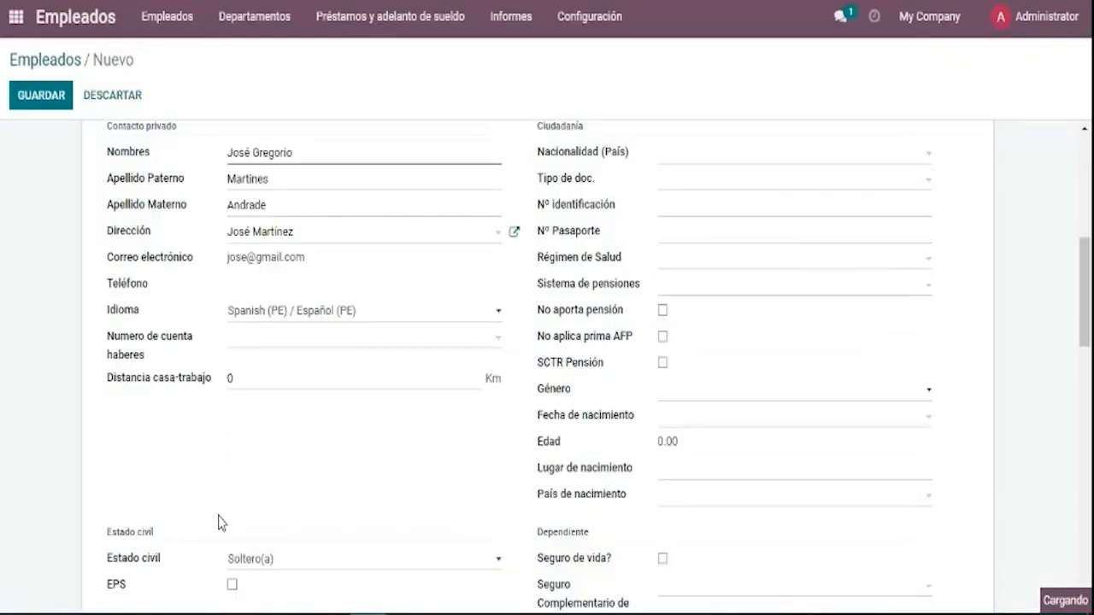
Type the salary account number in Numero de cuenta haberes and choose 'Crear y editar...'.
left_click(154, 338)
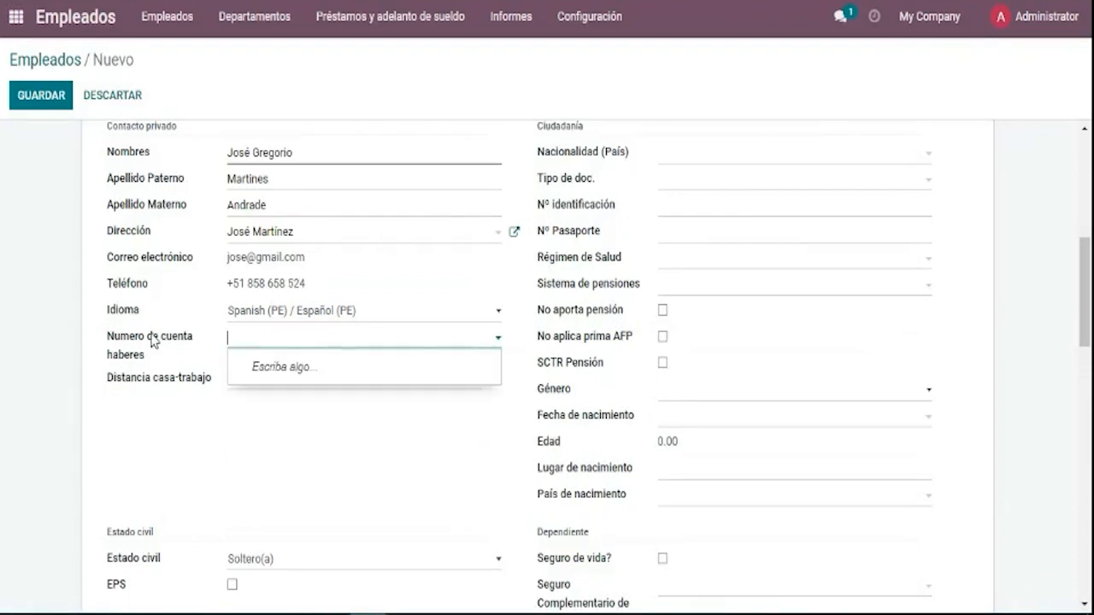
left_click(93, 370)
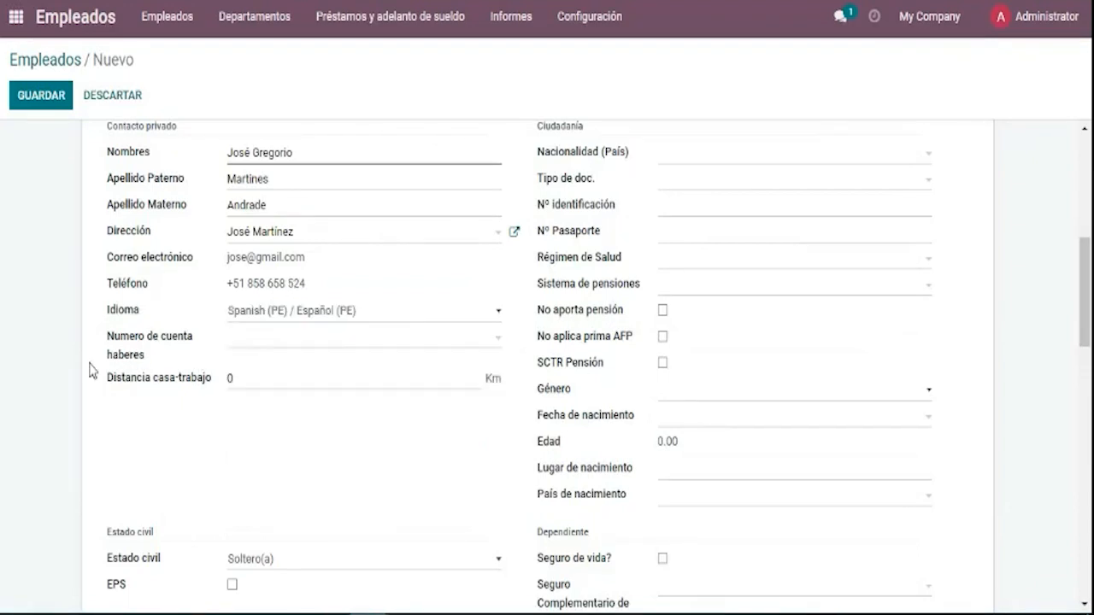
left_click(265, 358)
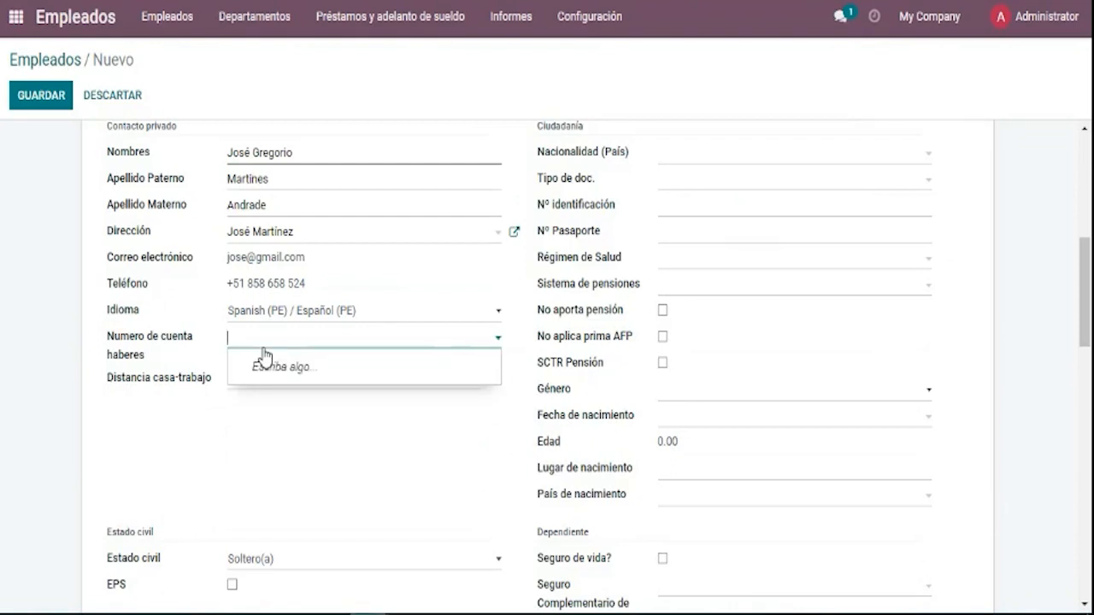
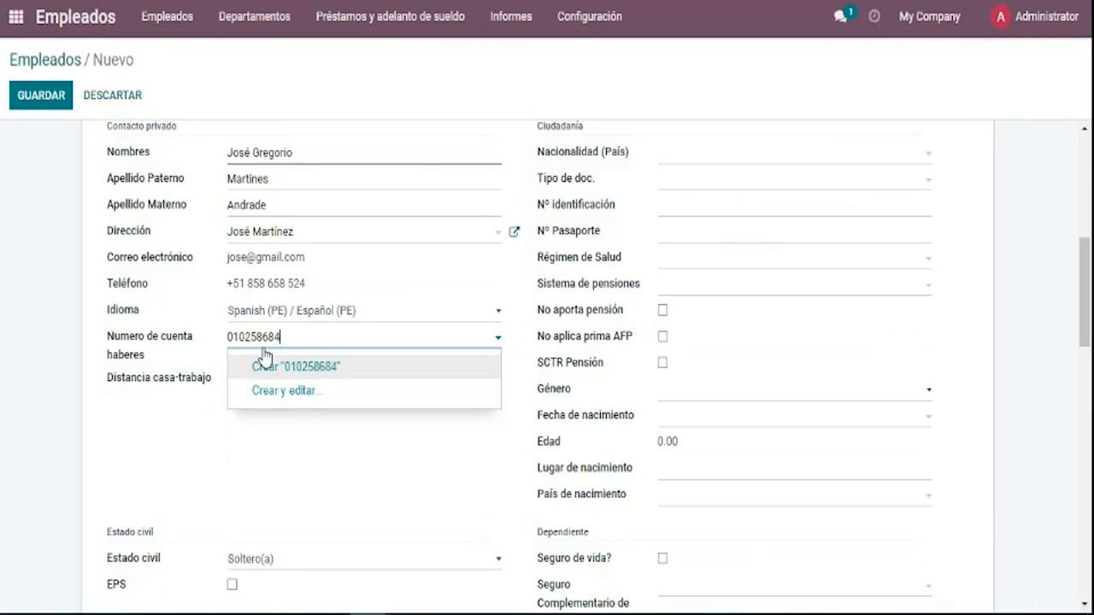
left_click(261, 391)
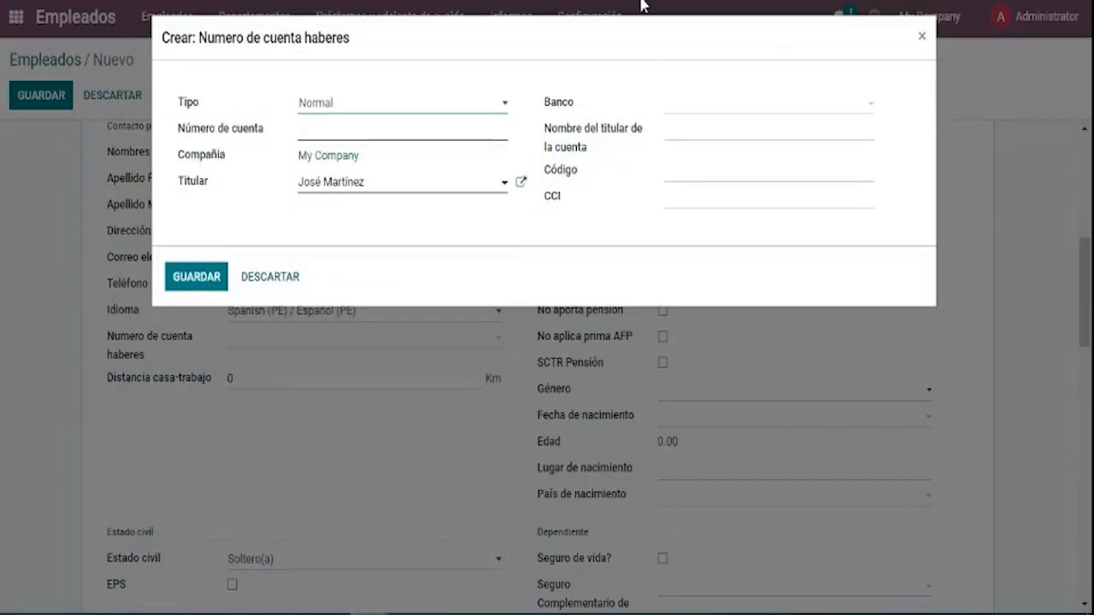
Set the account type to Sueldo and enter the account number.
left_click(416, 133)
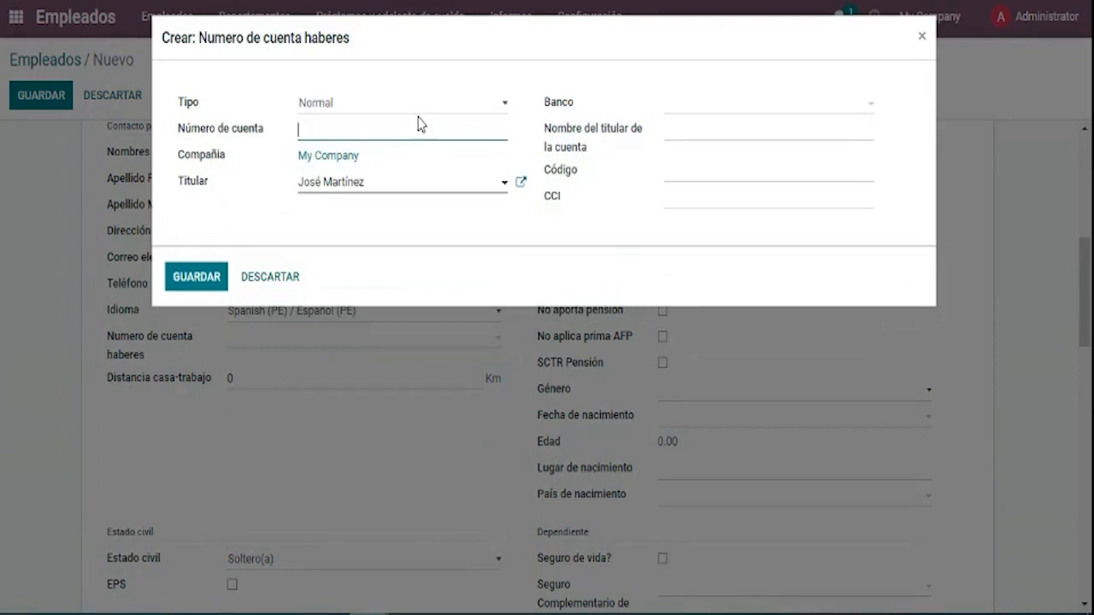
left_click(413, 119)
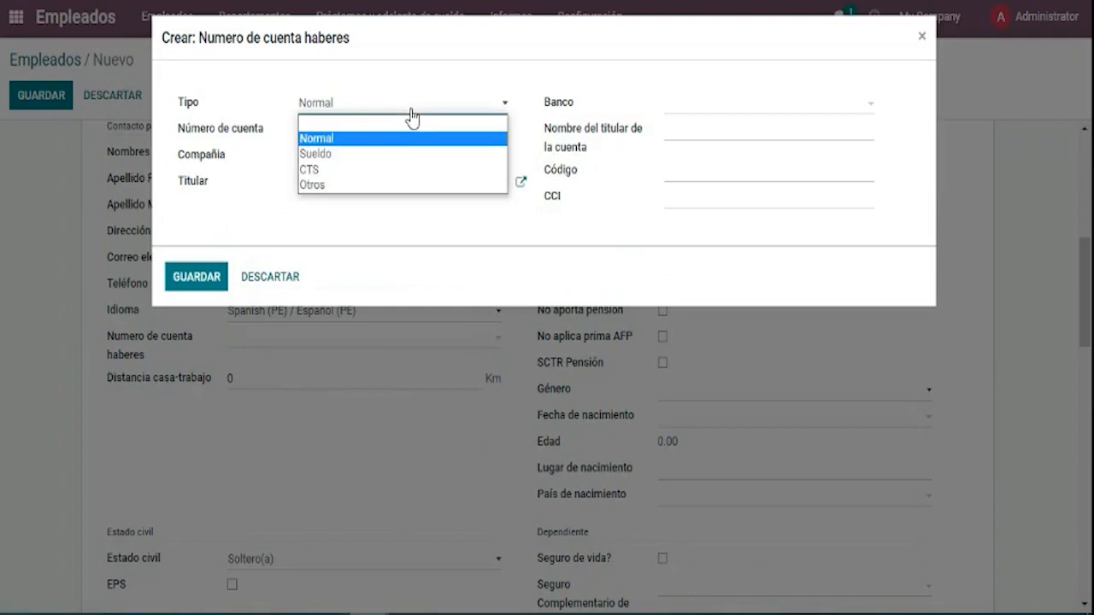
left_click(414, 157)
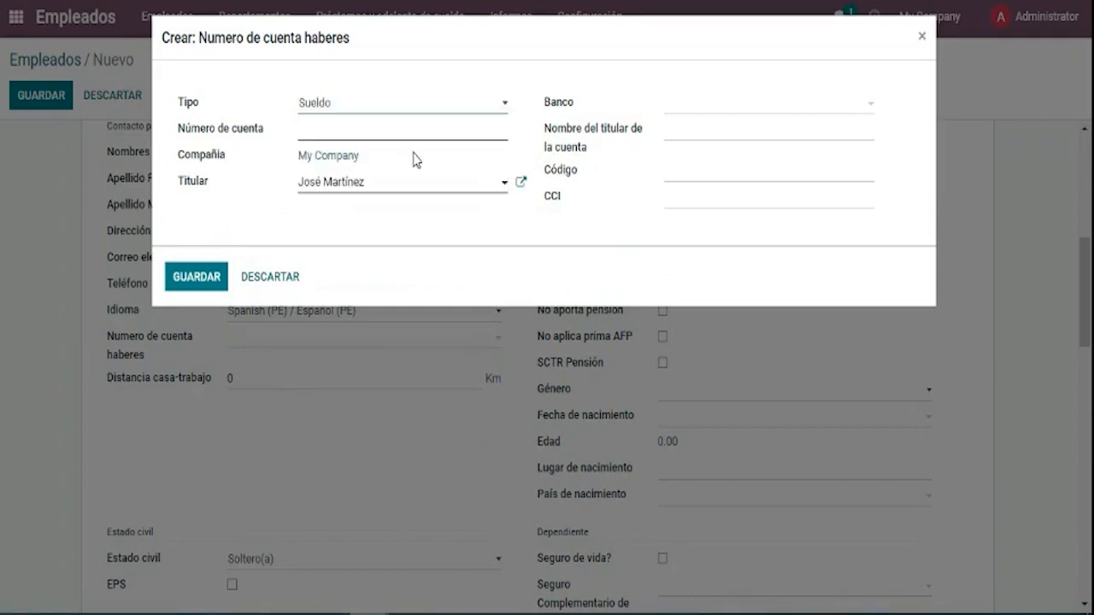
left_click(390, 108)
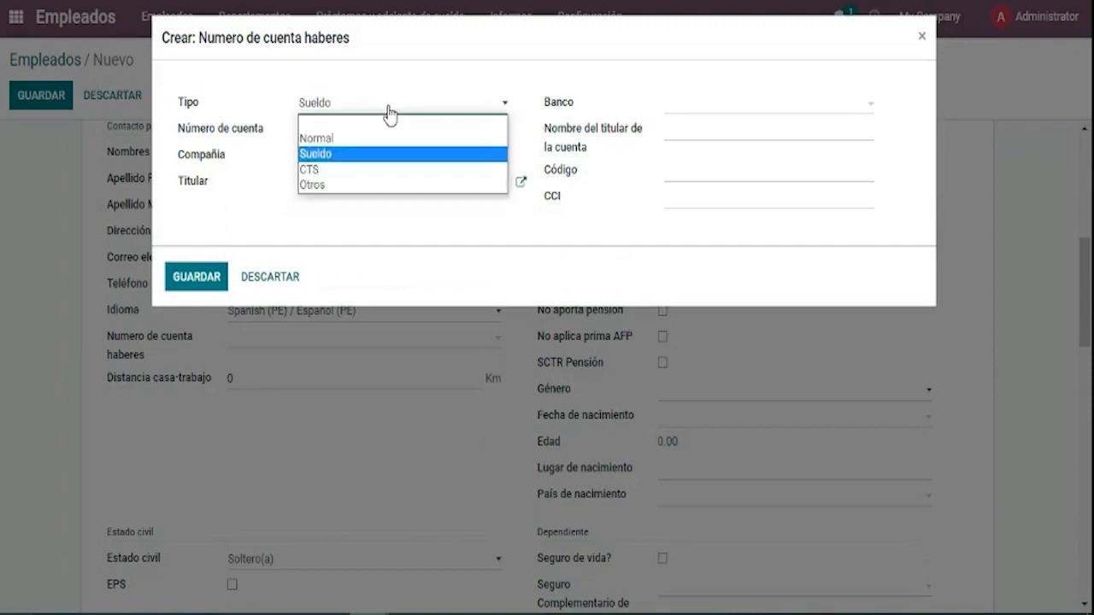
left_click(382, 177)
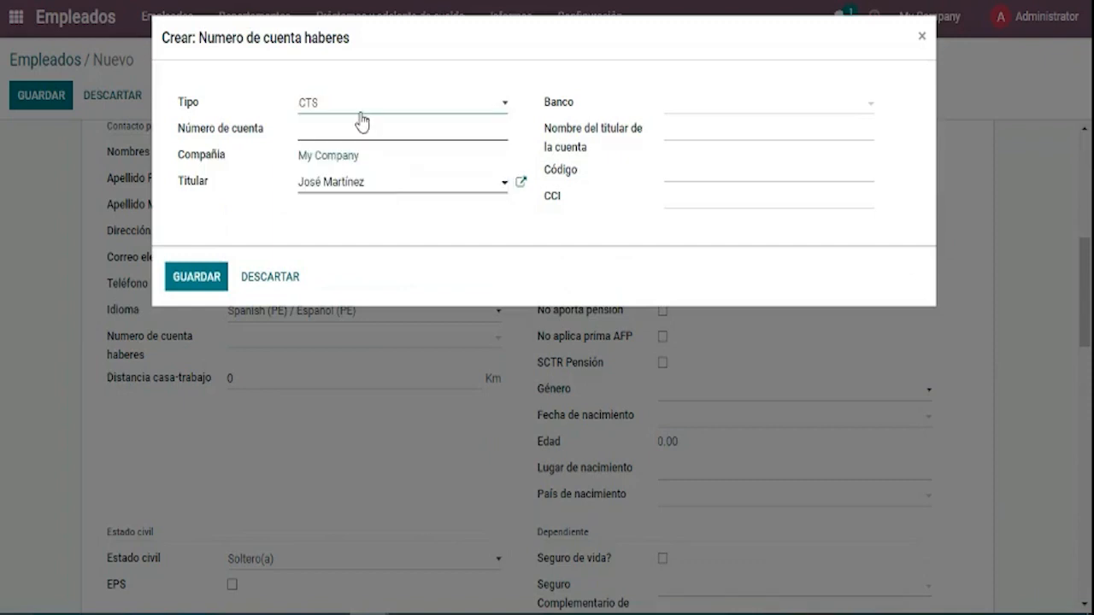
left_click(361, 120)
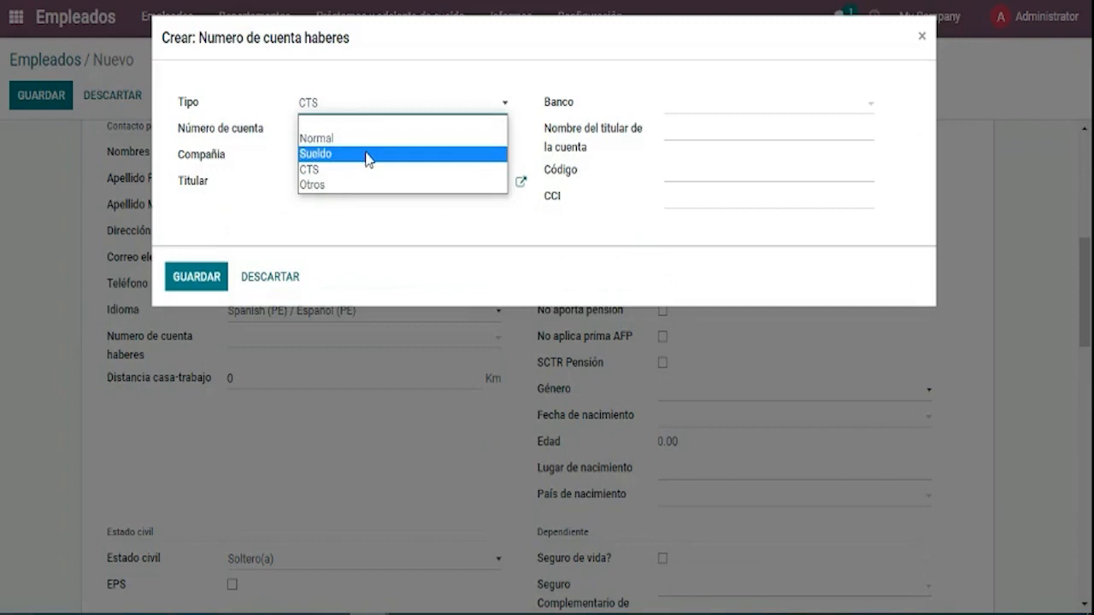
left_click(368, 155)
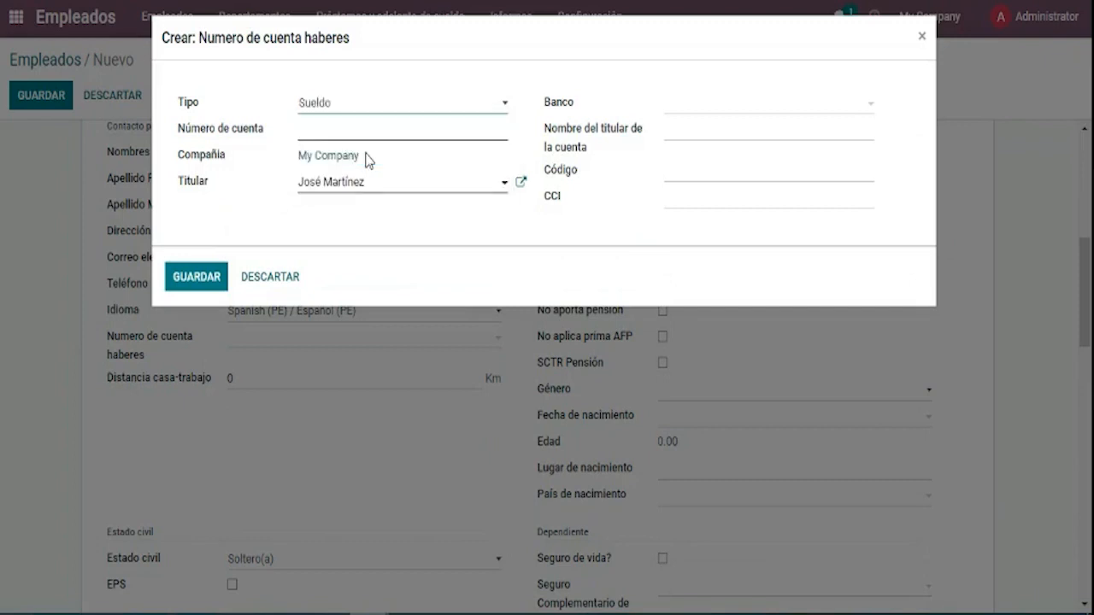
left_click(367, 129)
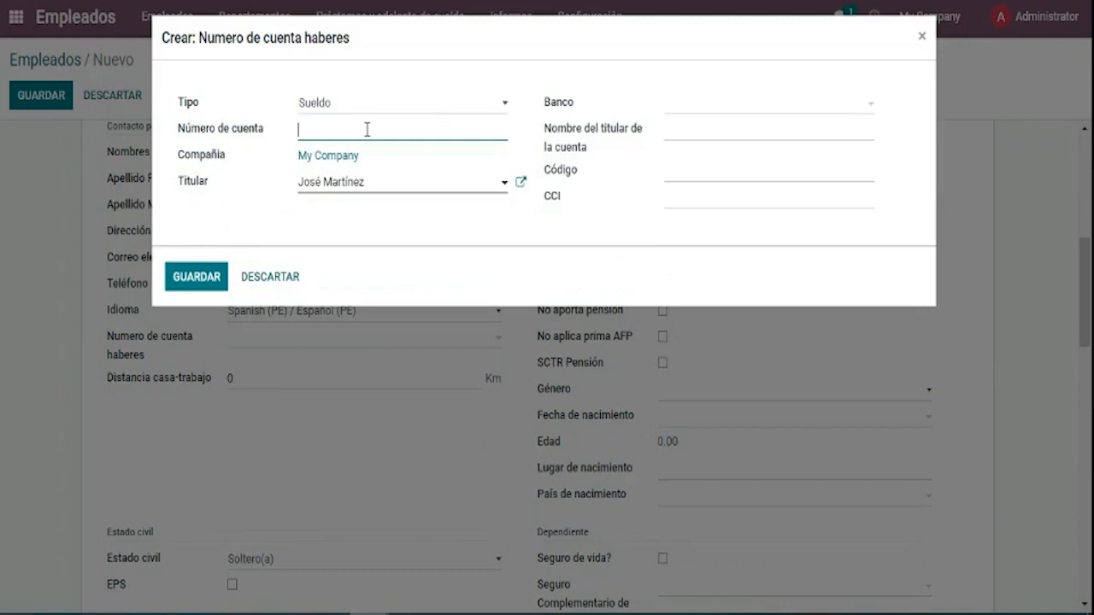
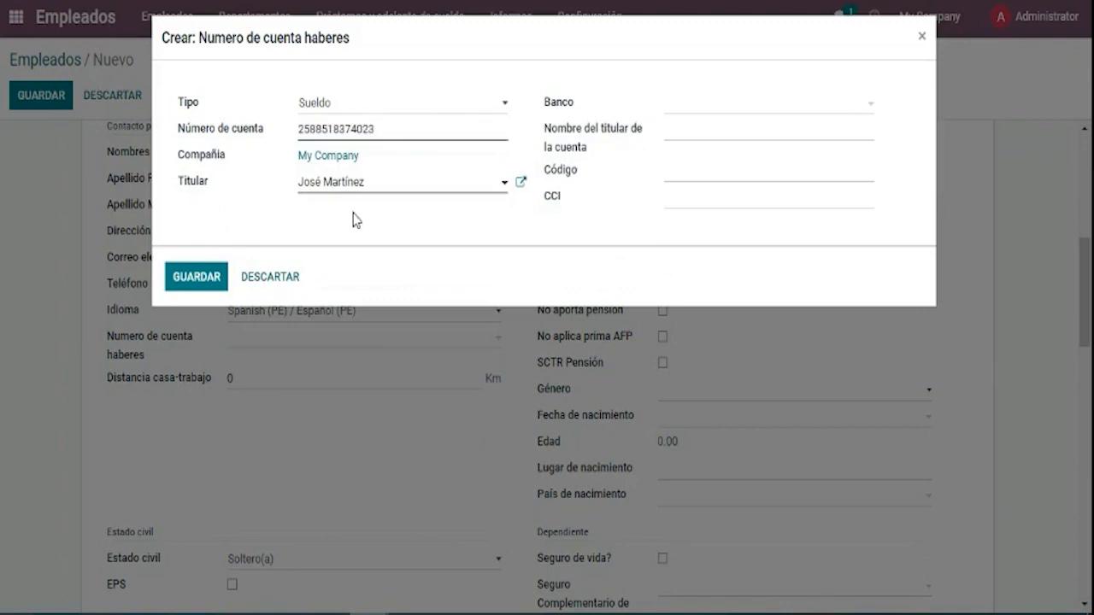
Choose BCP as the bank, enter the account holder's name, and open the BCP record.
left_click(668, 110)
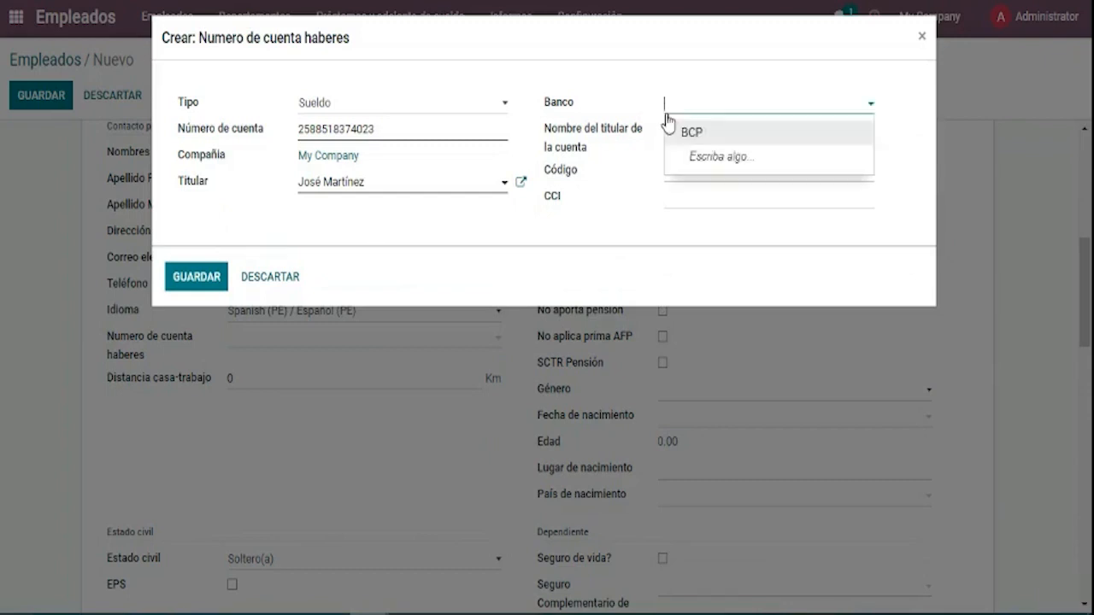
left_click(672, 133)
left_click(667, 131)
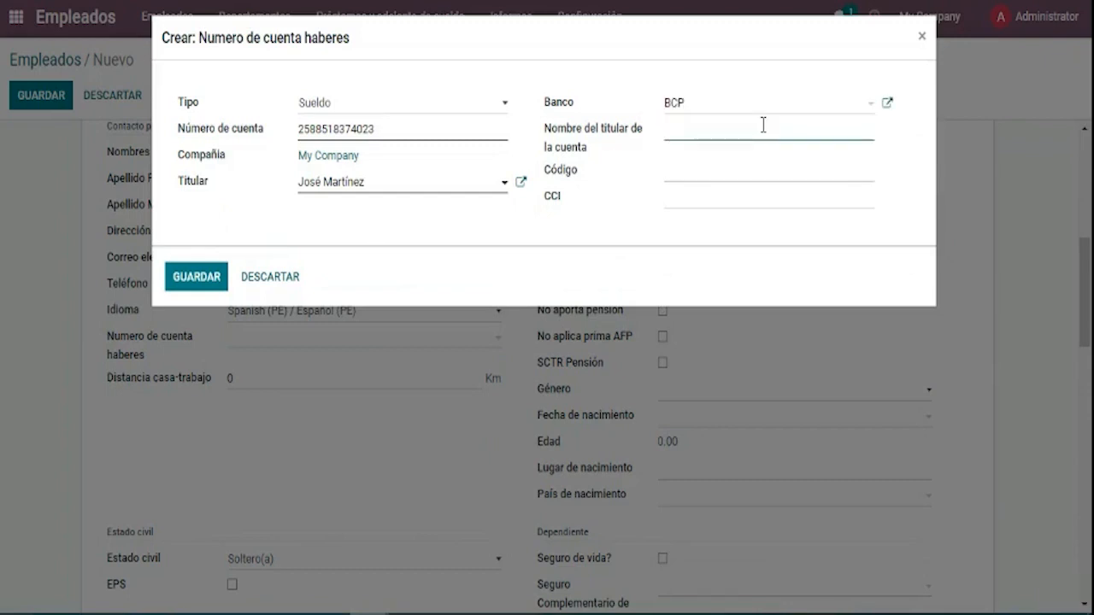
left_click(686, 177)
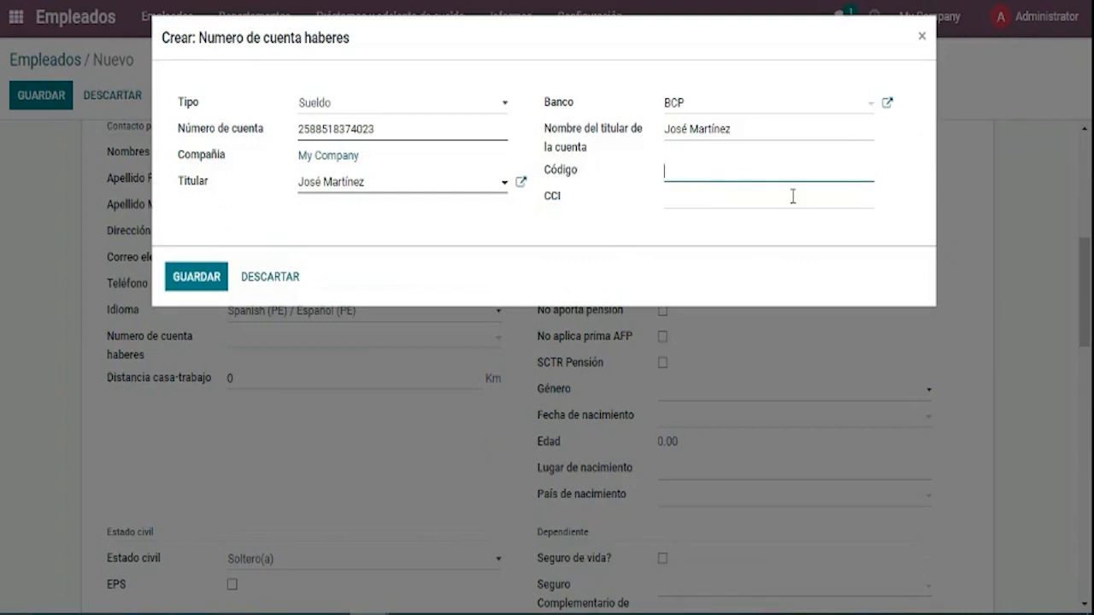
left_click(887, 103)
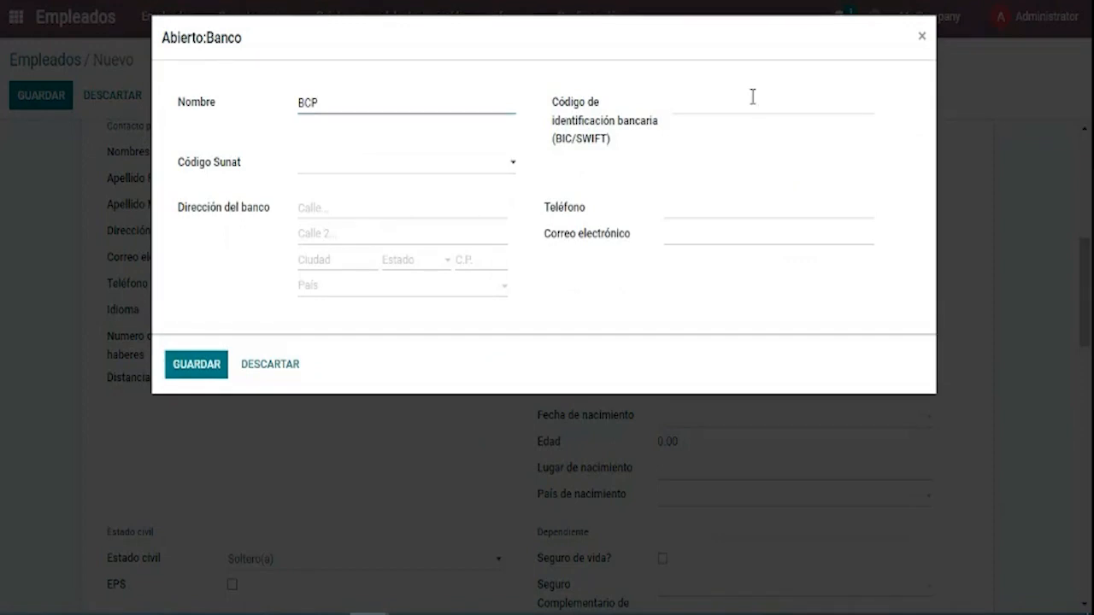
Set the BCP bank's Código Sunat to 02 - DE CREDITO DEL PERU and save it.
left_click(402, 165)
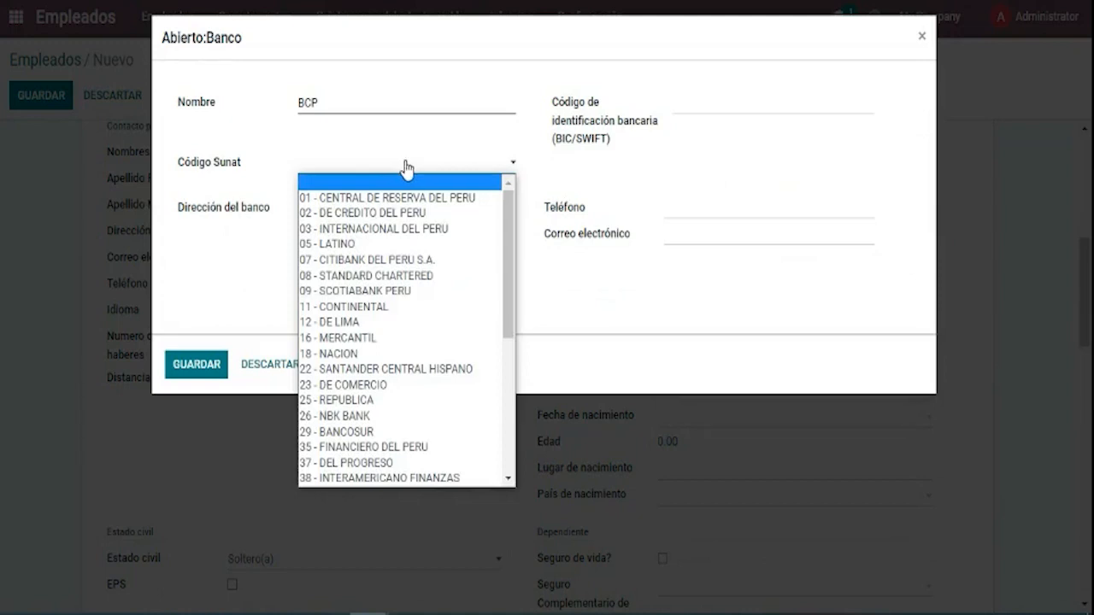
left_click(418, 215)
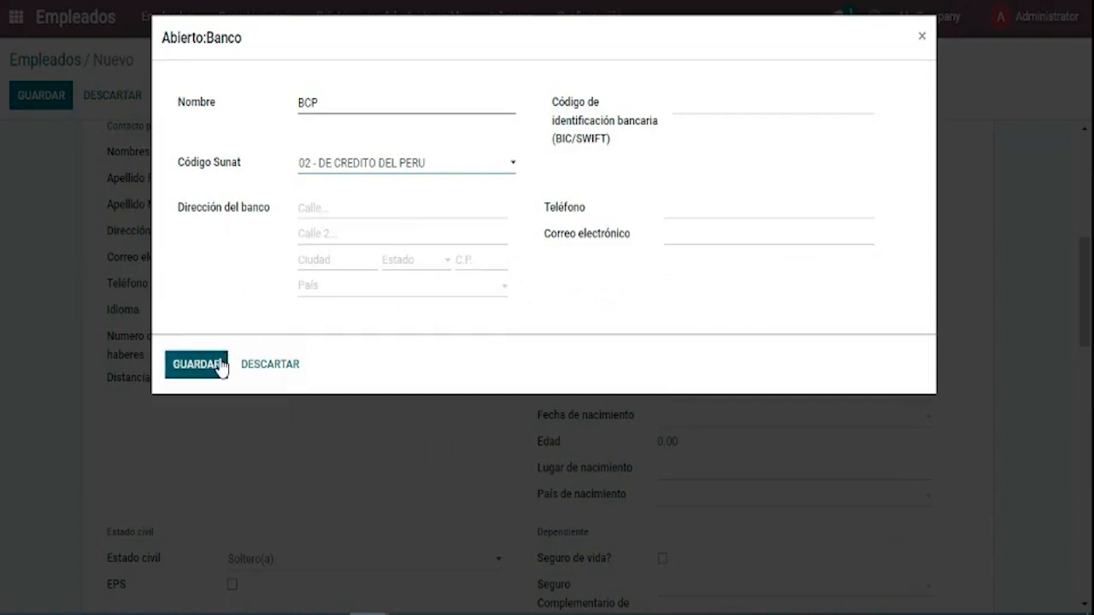
left_click(316, 169)
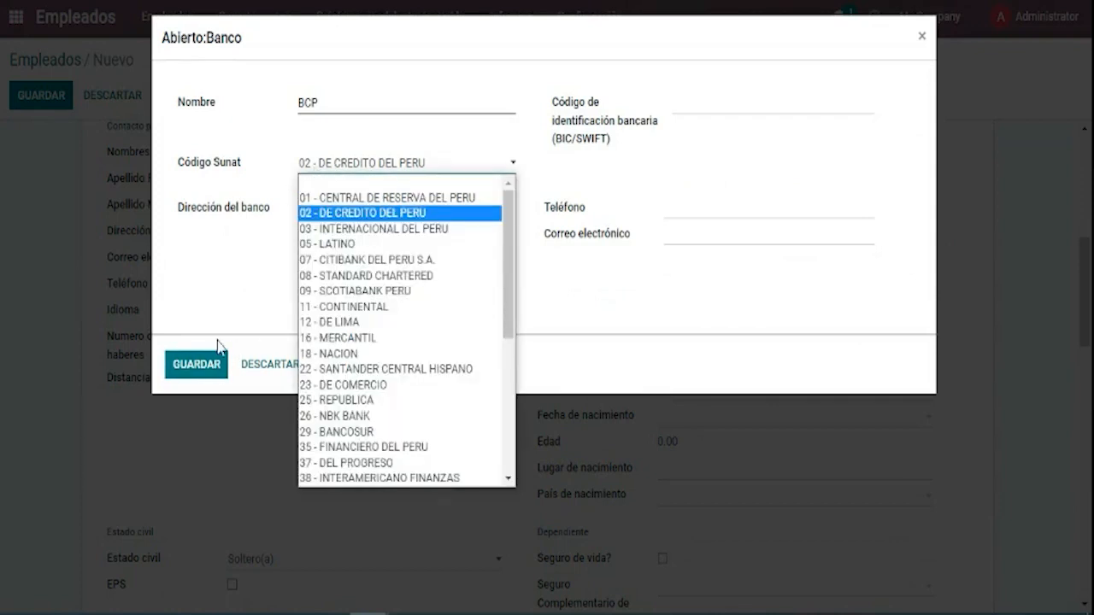
left_click(218, 365)
left_click(220, 367)
left_click(715, 171)
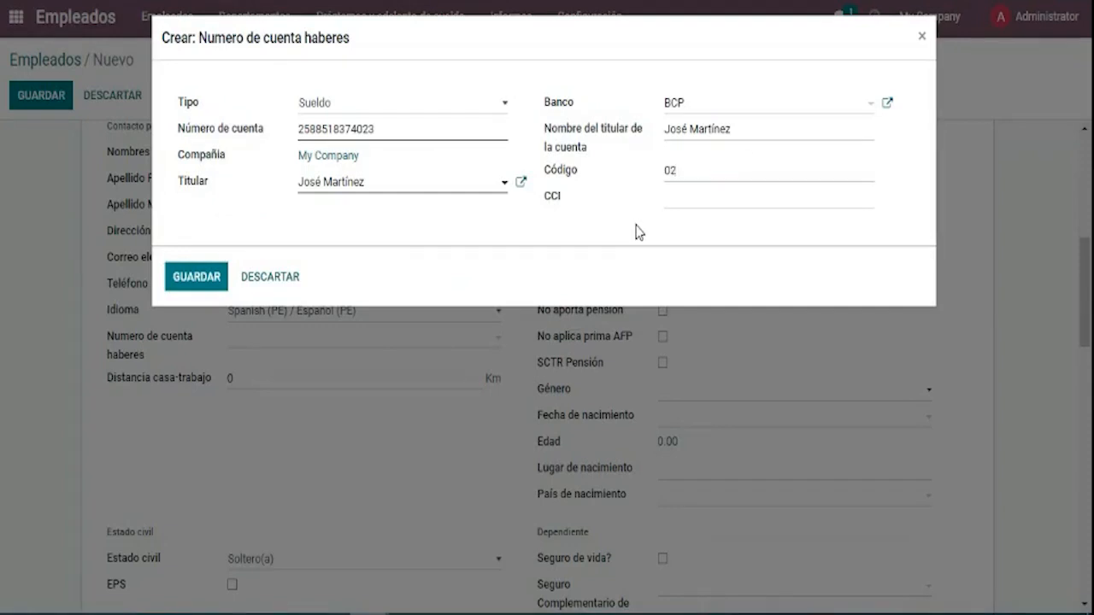
Enter the CCI interbank number, double-check the account number, and save the salary account.
left_click(708, 200)
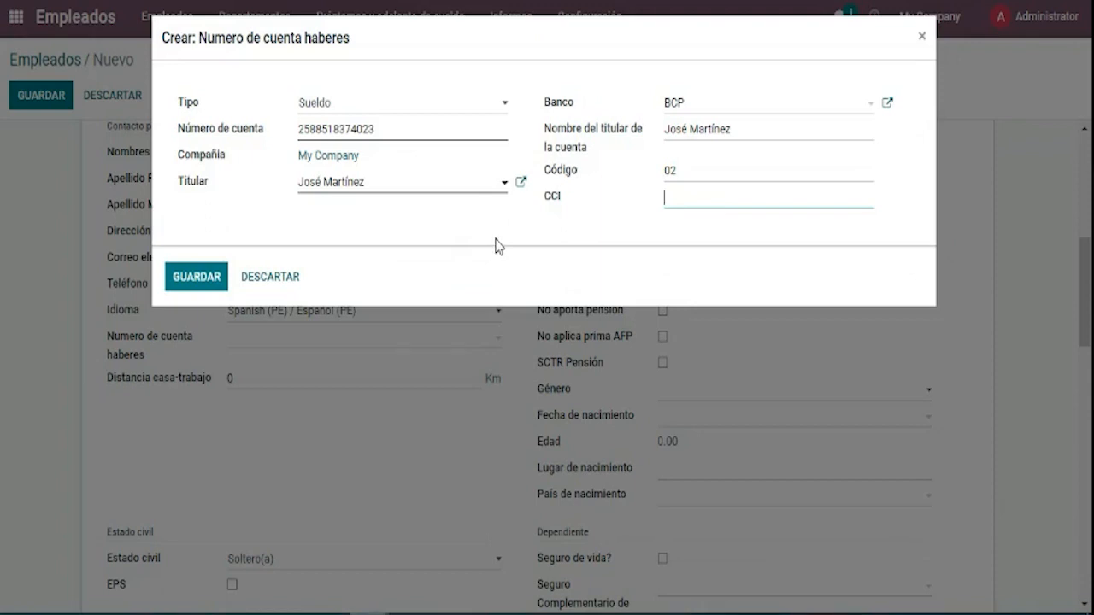
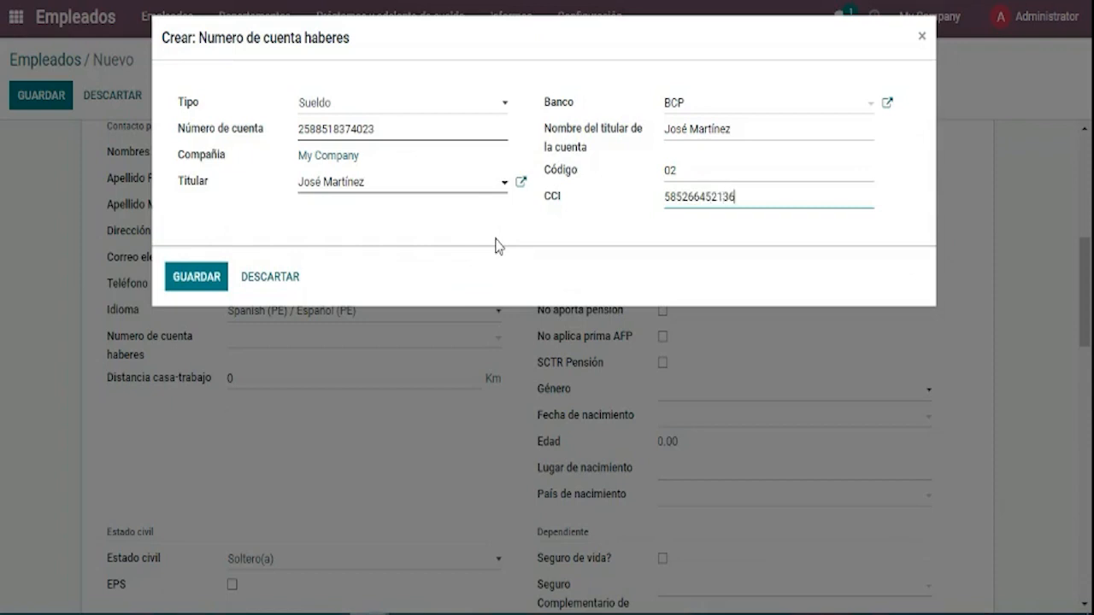
left_click(700, 200)
left_click(690, 225)
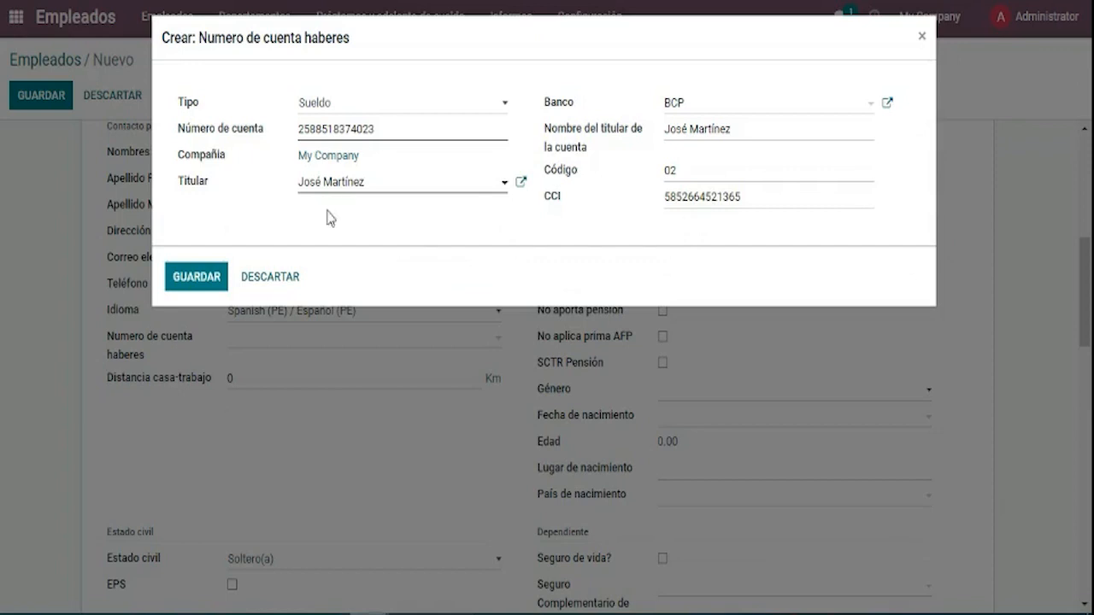
left_click_drag(402, 135, 284, 134)
left_click(272, 169)
left_click(202, 274)
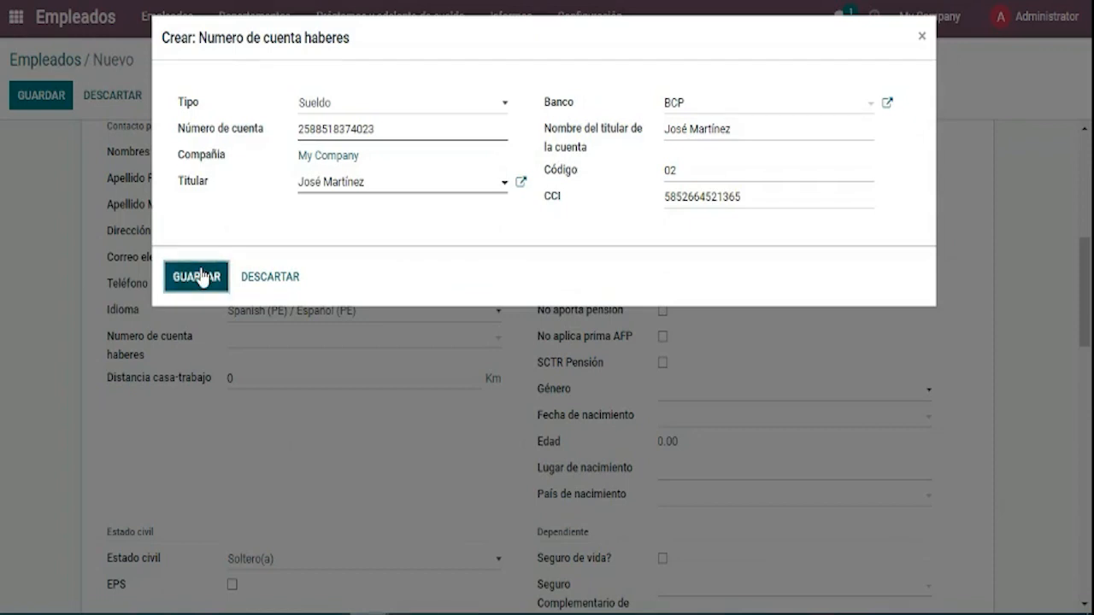
Clear the employee's current salary account entry and start creating a new account with full details.
scroll(368, 312, "down", 1)
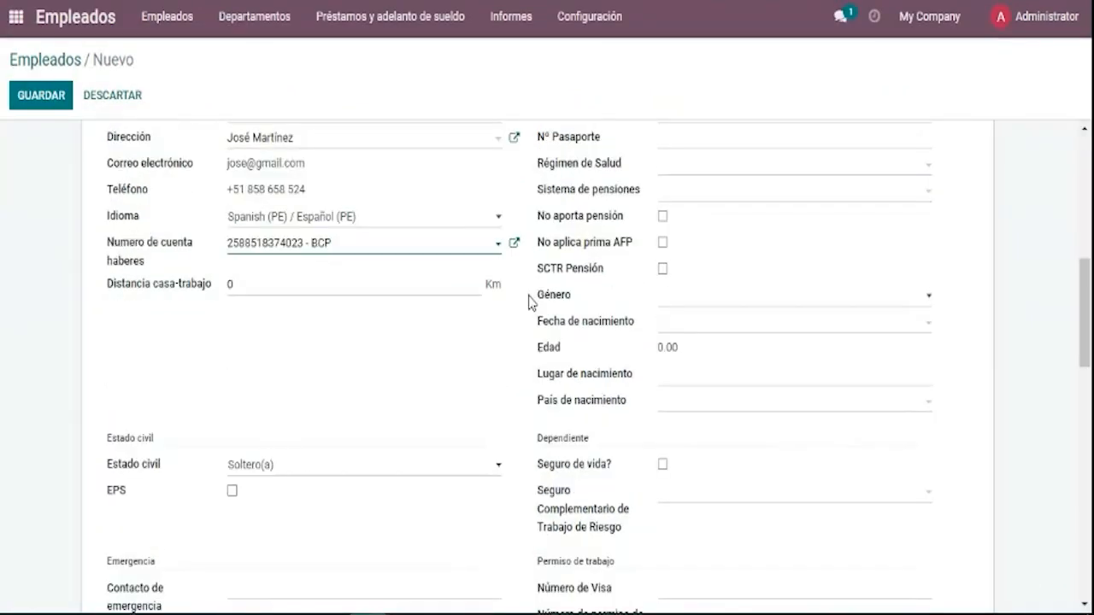
left_click(309, 384)
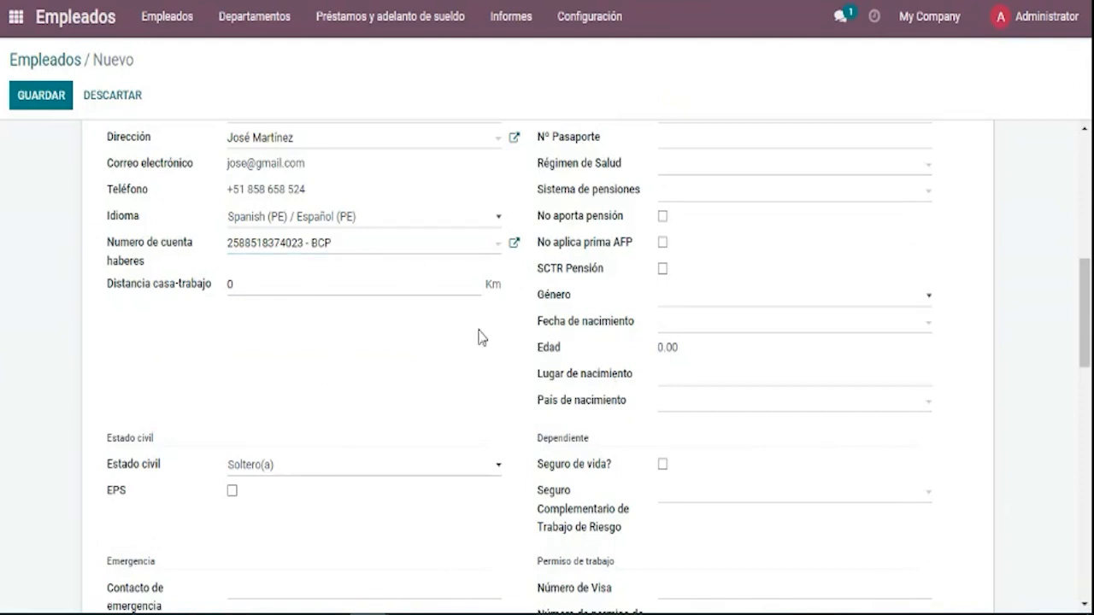
left_click(478, 263)
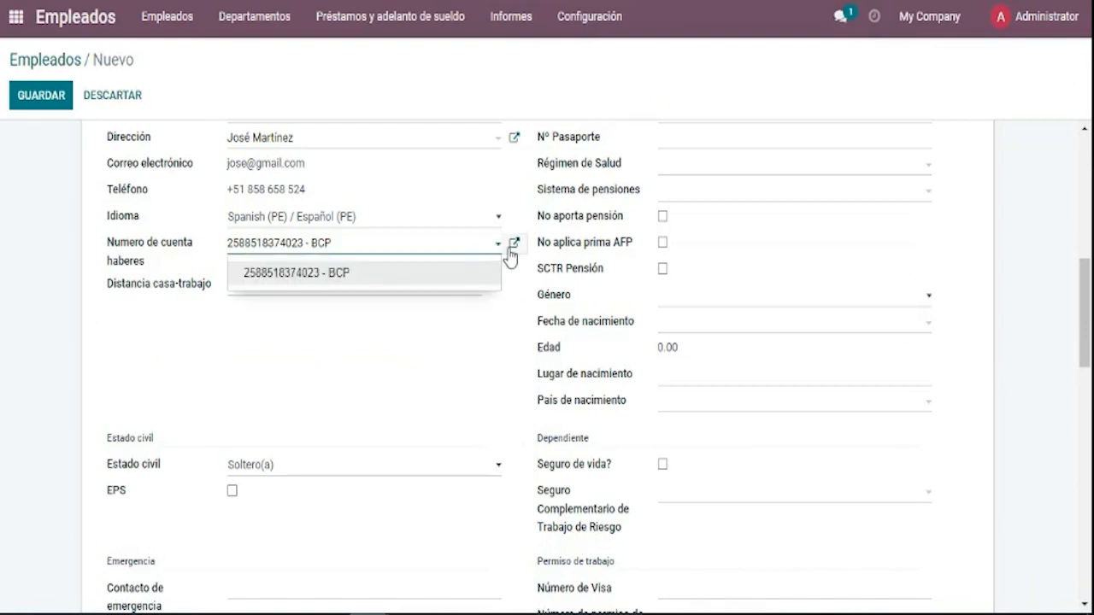
left_click_drag(459, 254, 179, 232)
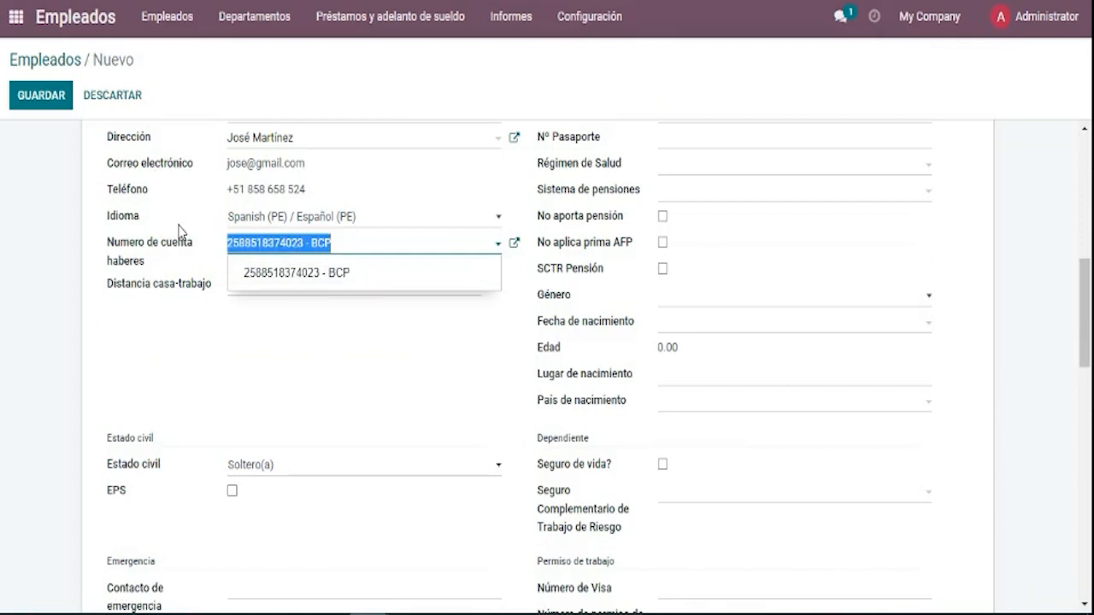
key("BackSpace")
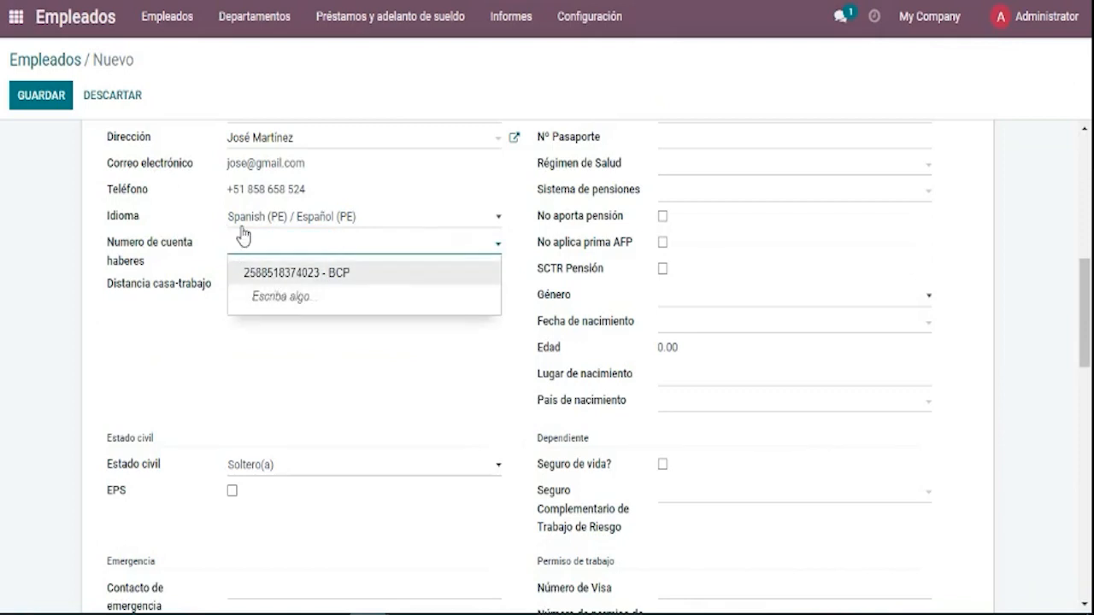
type("987")
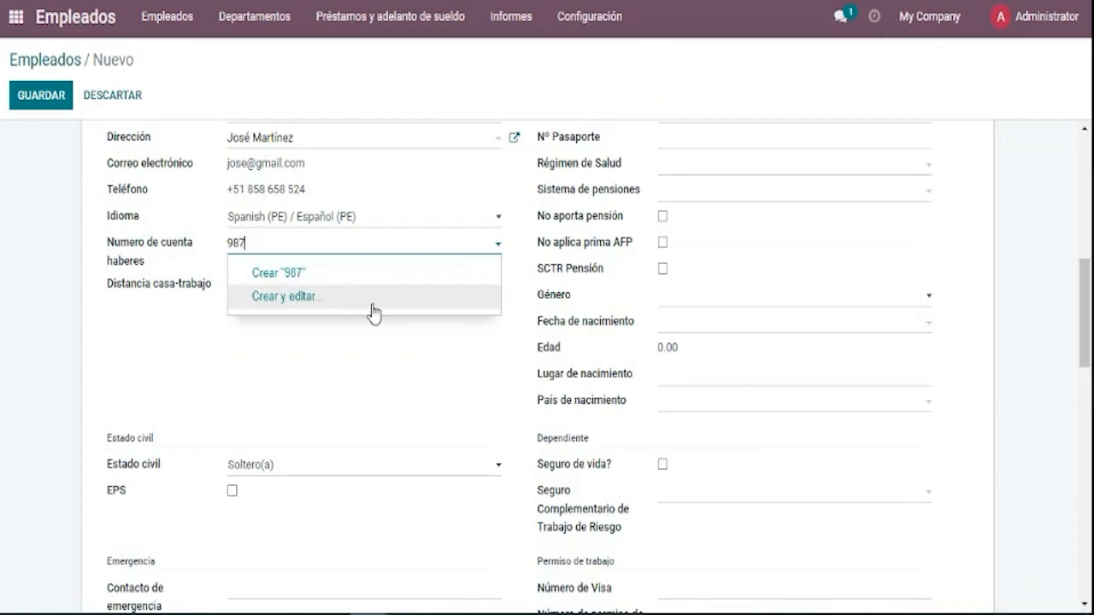
left_click(371, 299)
Set the new account's type to CTS and enter its account number, correcting the last digit.
left_click(371, 112)
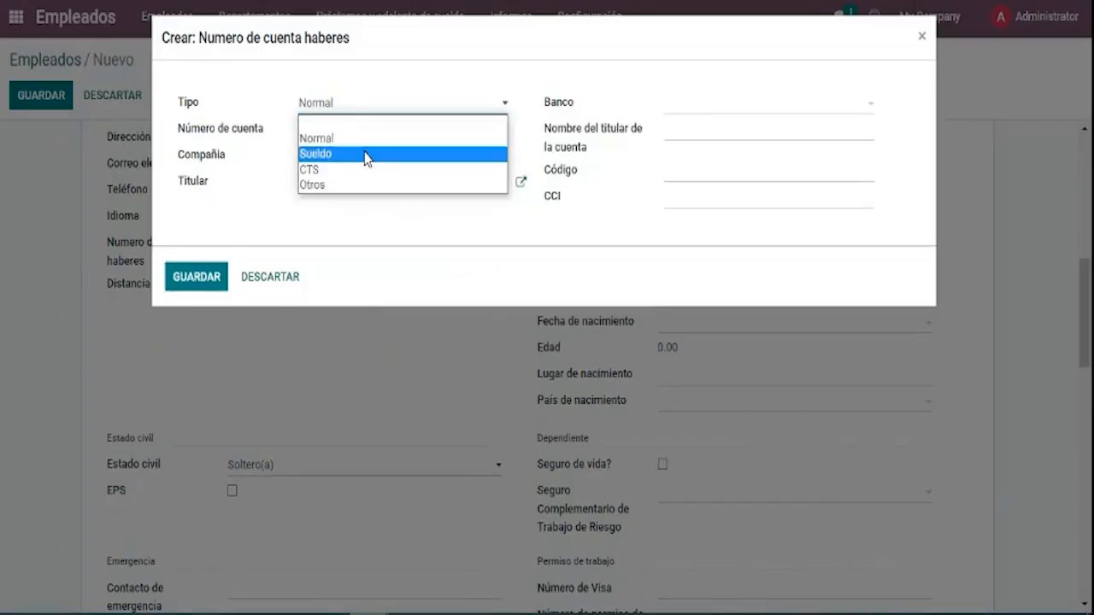
left_click(358, 167)
left_click(338, 131)
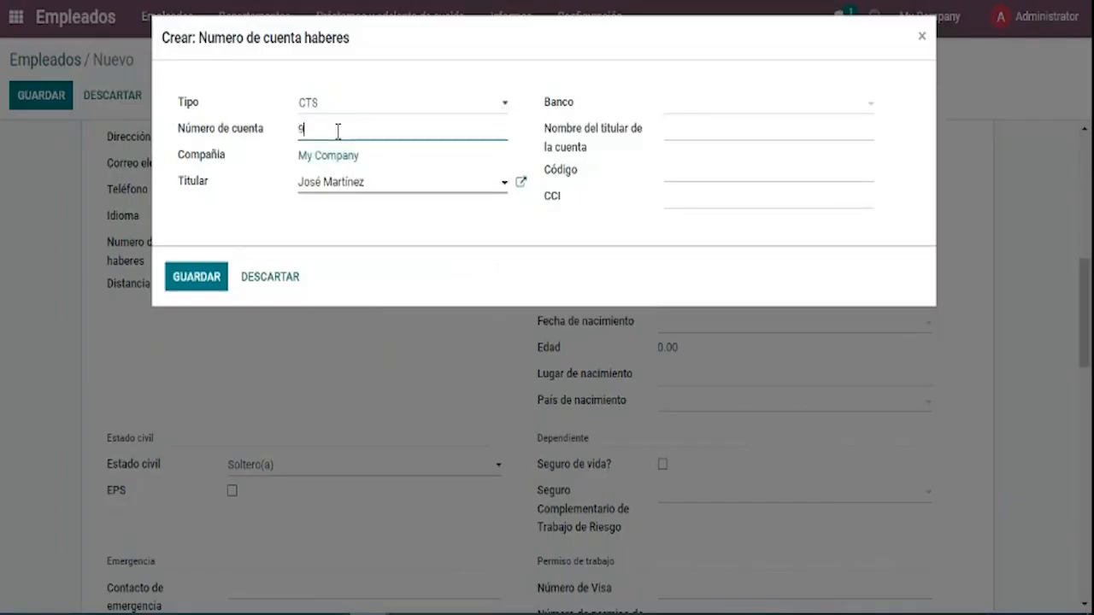
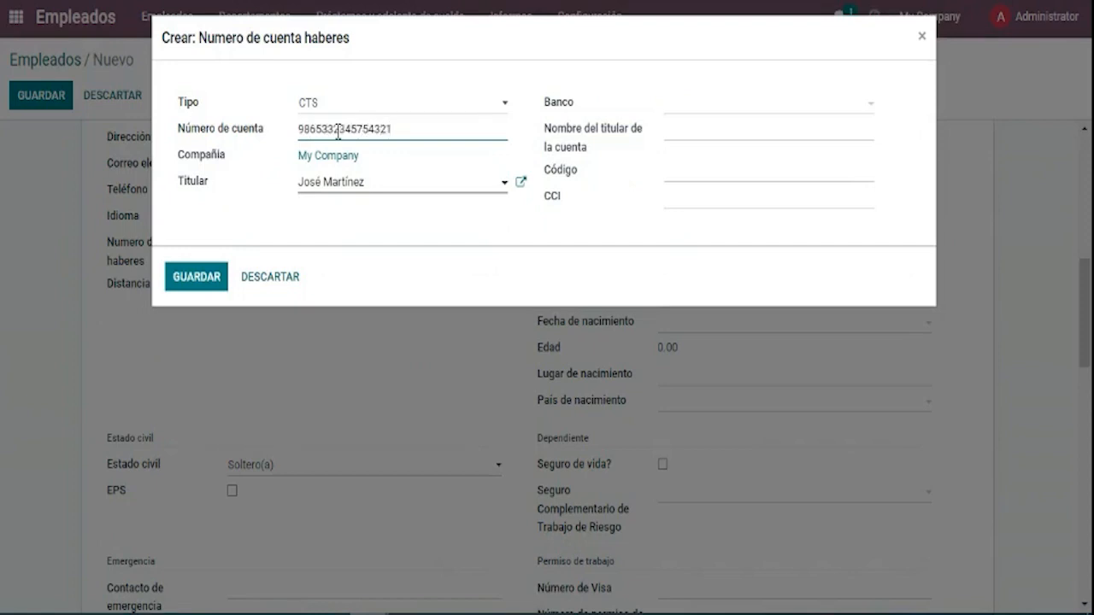
left_click(668, 106)
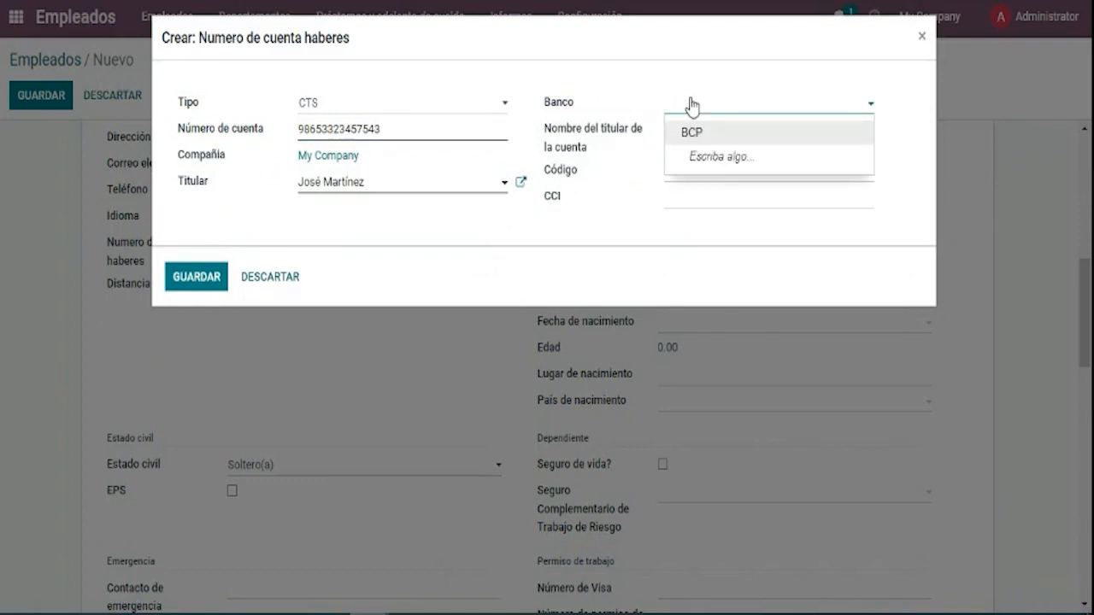
left_click(342, 103)
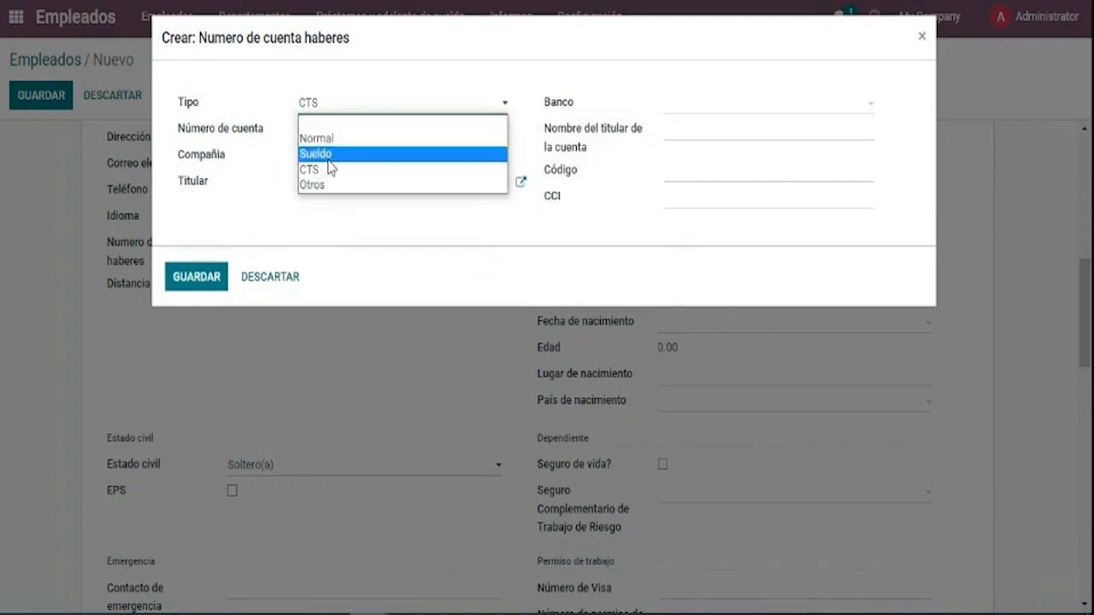
left_click(329, 170)
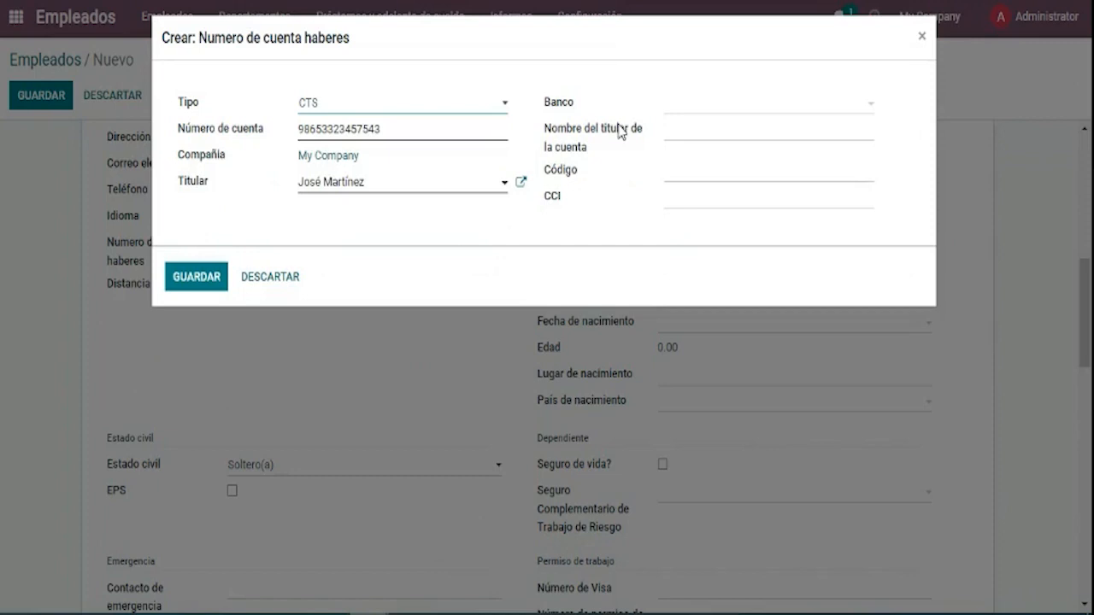
left_click(674, 111)
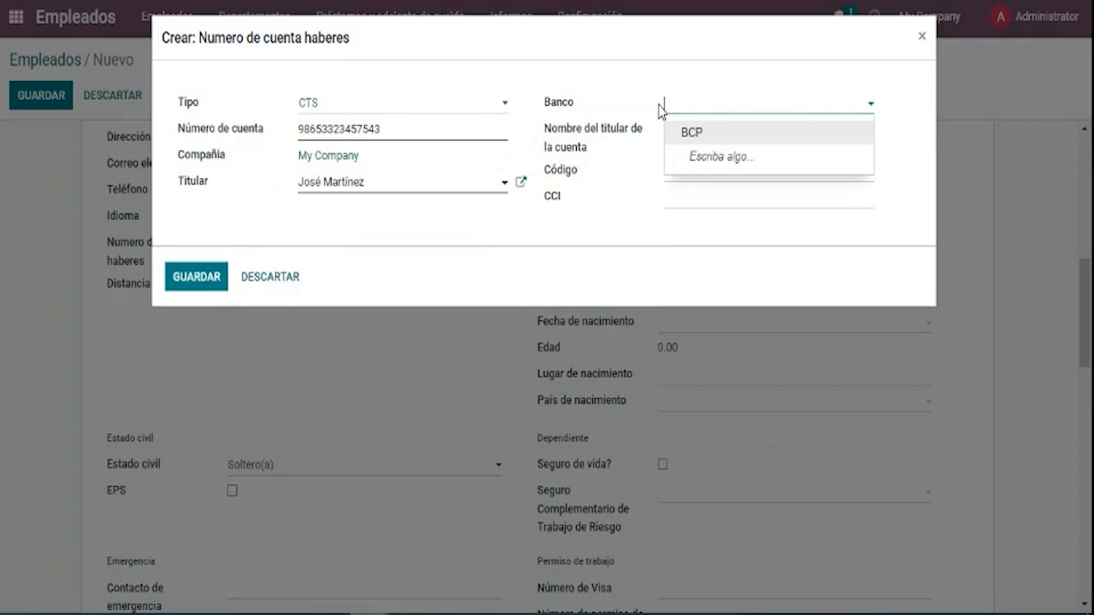
left_click(483, 107)
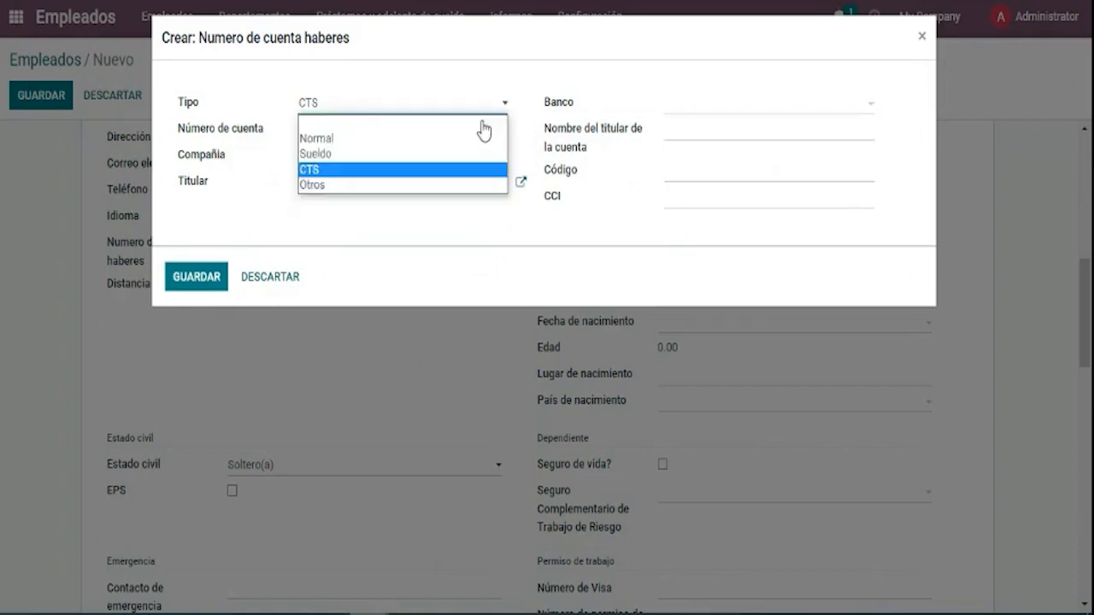
left_click(518, 78)
left_click(448, 140)
key("BackSpace")
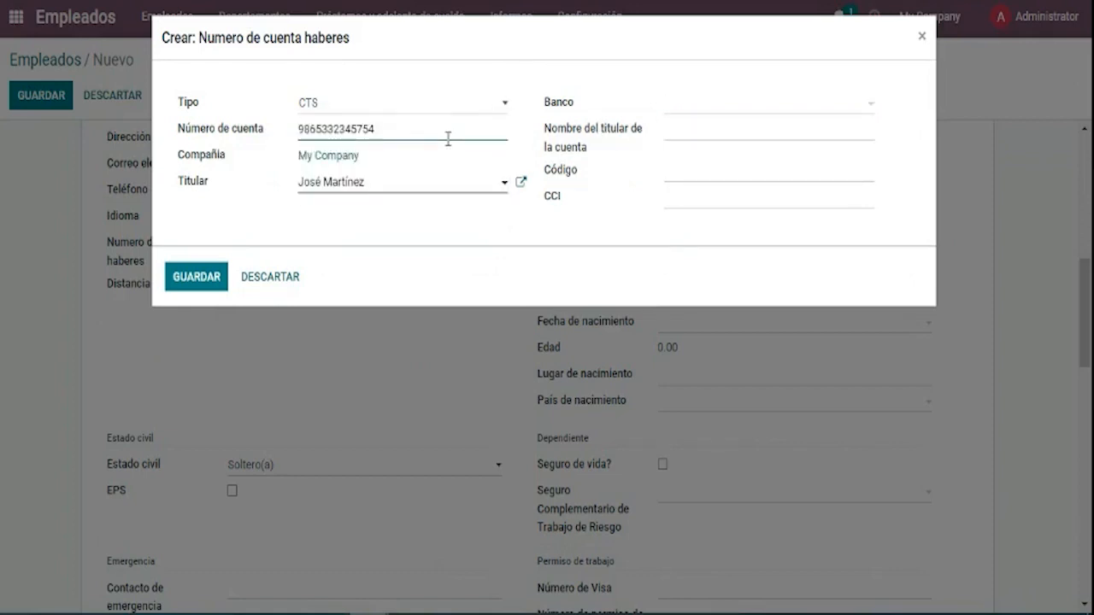
key("BackSpace")
type("7")
Set the account's bank to BCP, bank code 02, and fill in the CCI number.
left_click(670, 107)
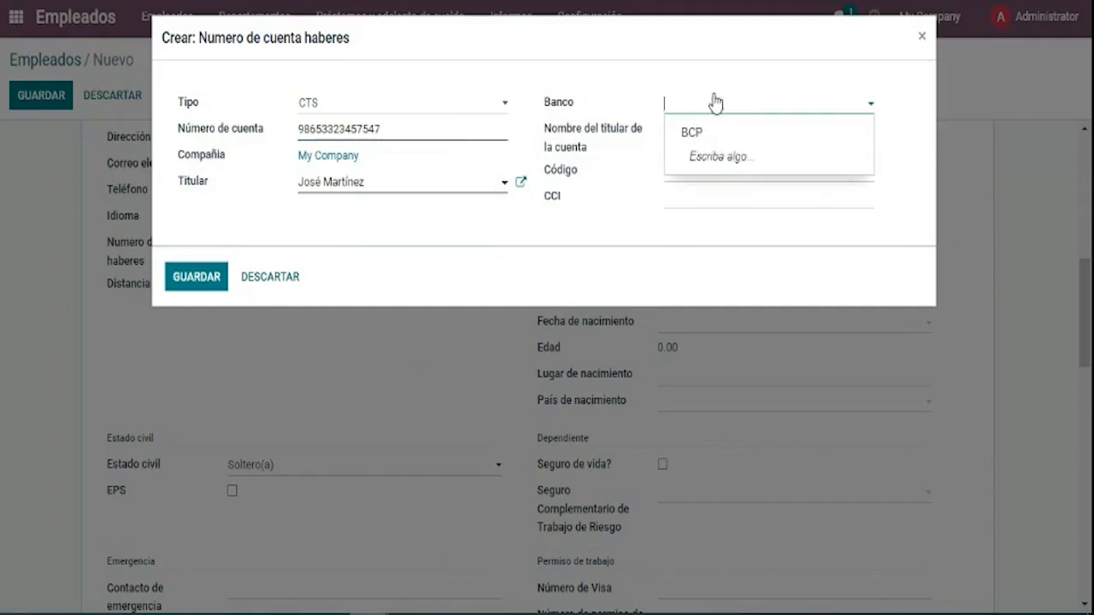
type("n")
type("N")
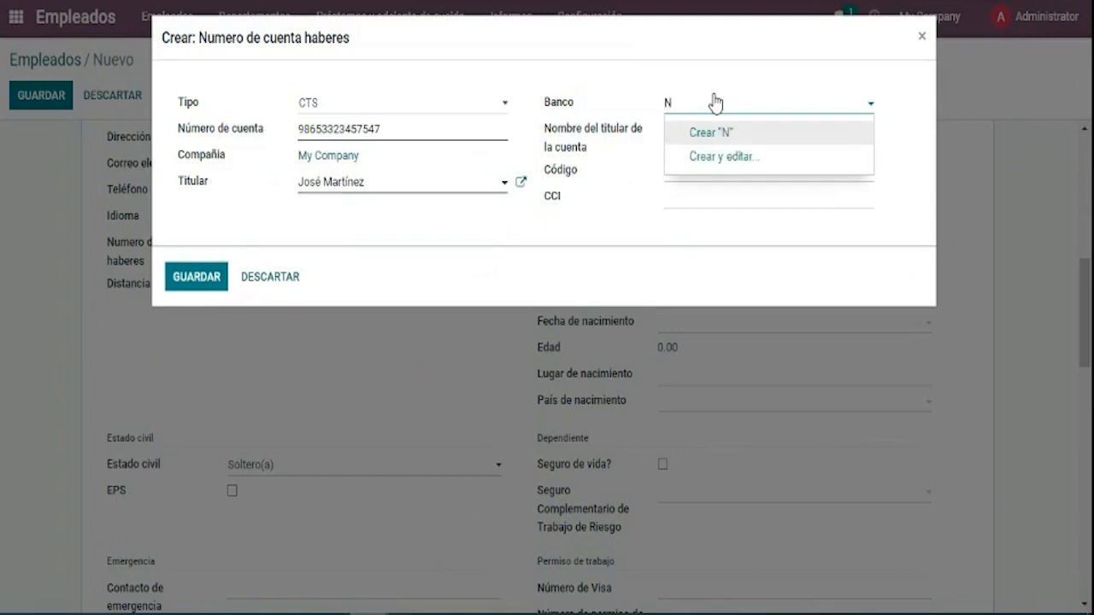
key("BackSpace")
left_click(699, 132)
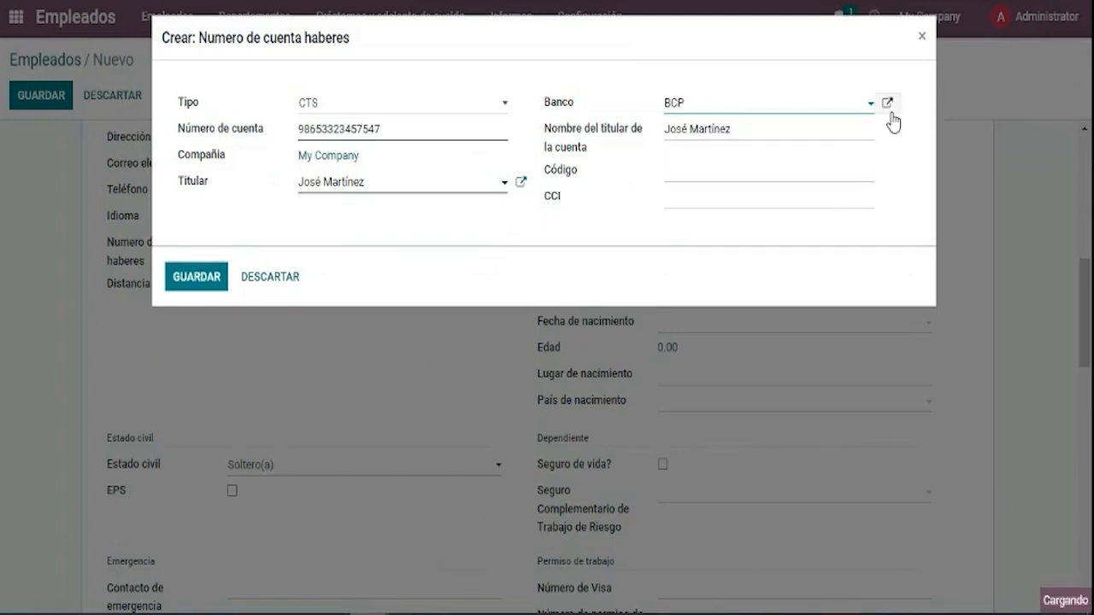
left_click(885, 104)
left_click(920, 39)
left_click(768, 167)
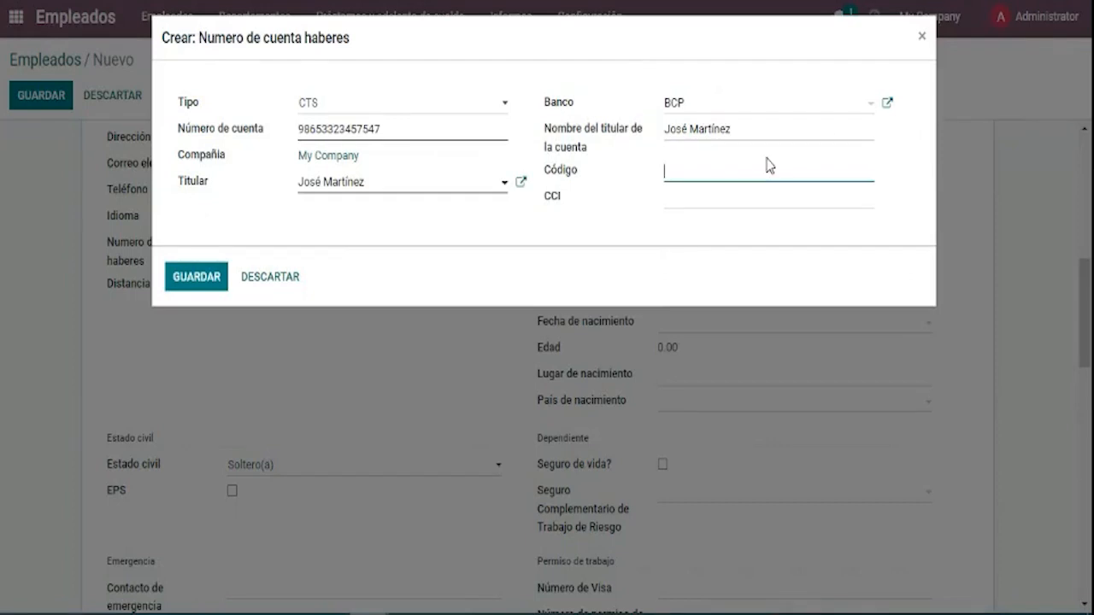
type("02")
key("Tab")
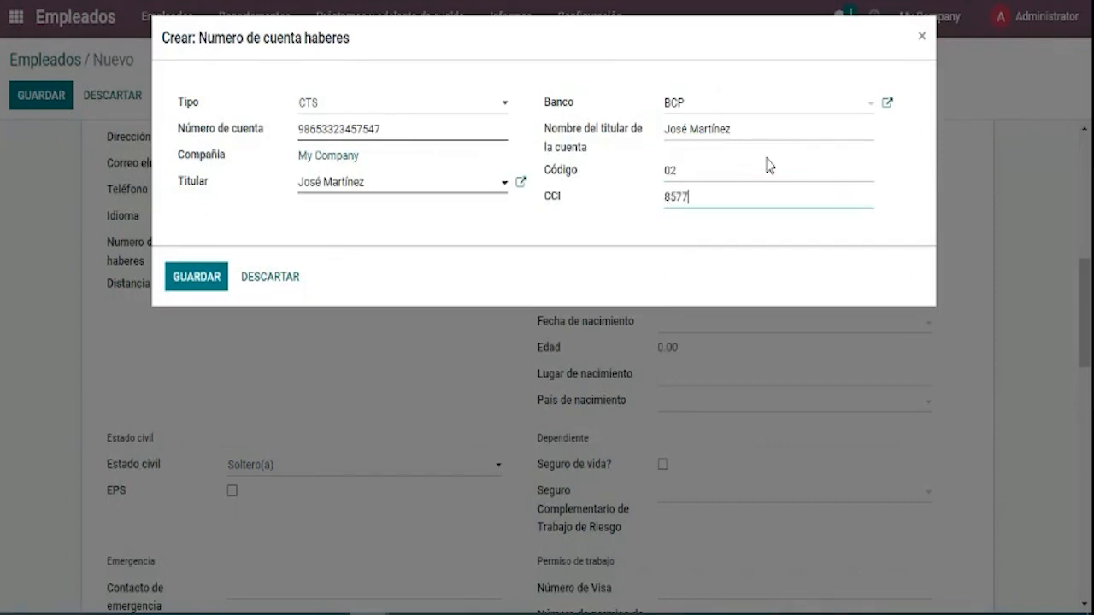
Save the new CTS account and select it as the employee's account number.
left_click(214, 285)
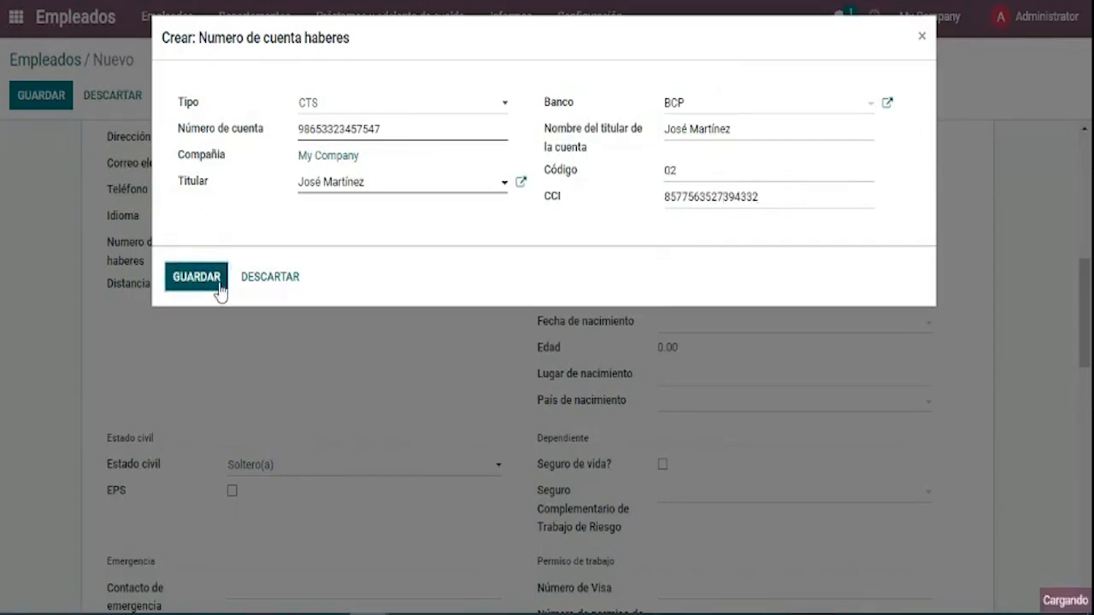
left_click(462, 268)
left_click(461, 318)
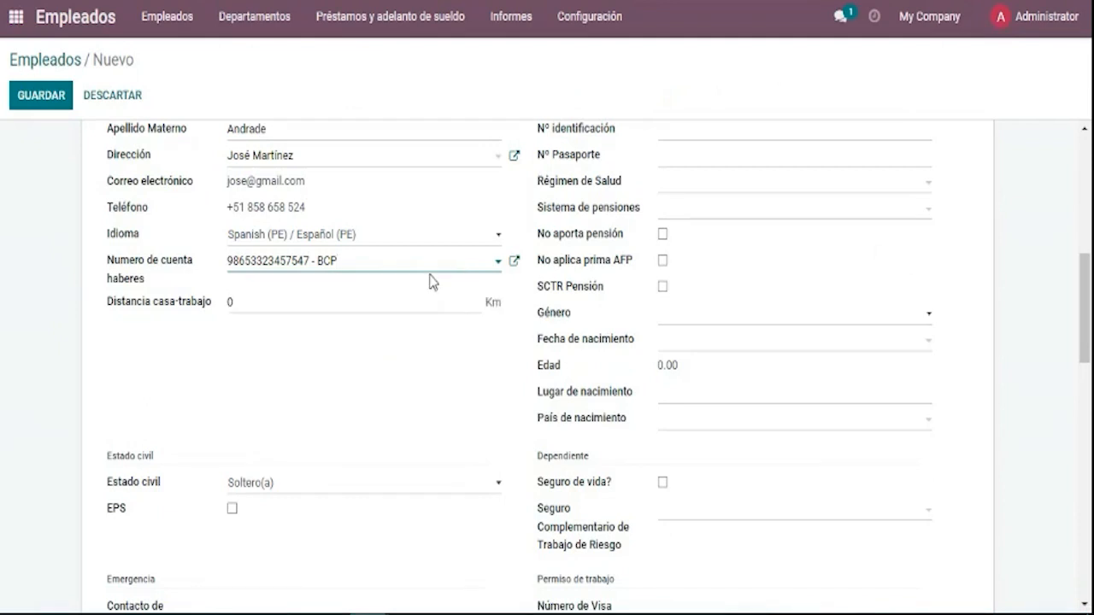
Keep the CTS account selected, then bring up the Estado civil choices showing Soltero(a).
left_click(433, 267)
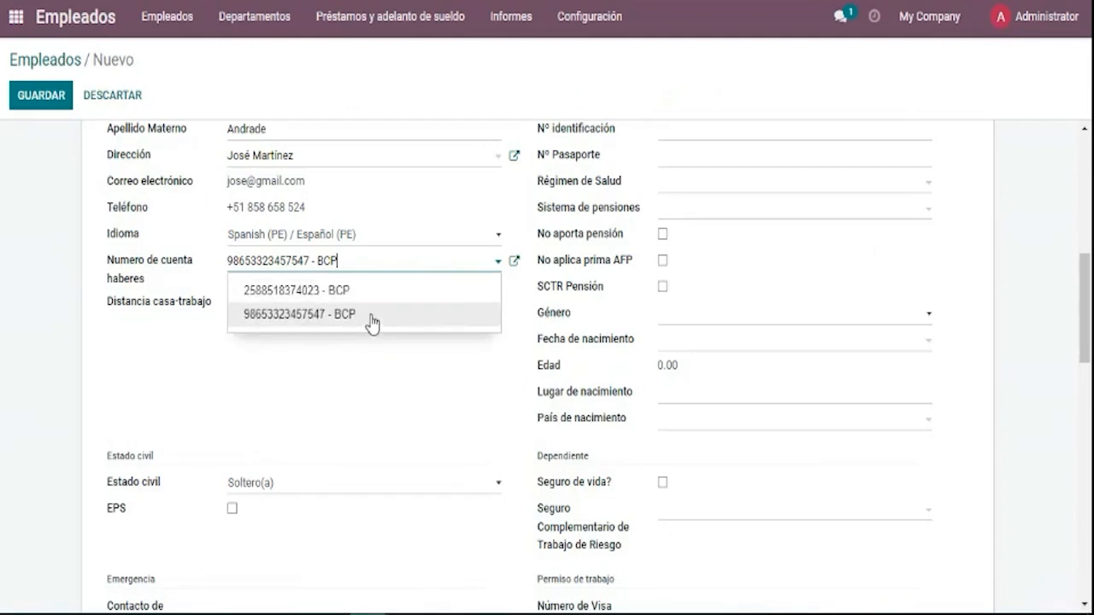
left_click(370, 319)
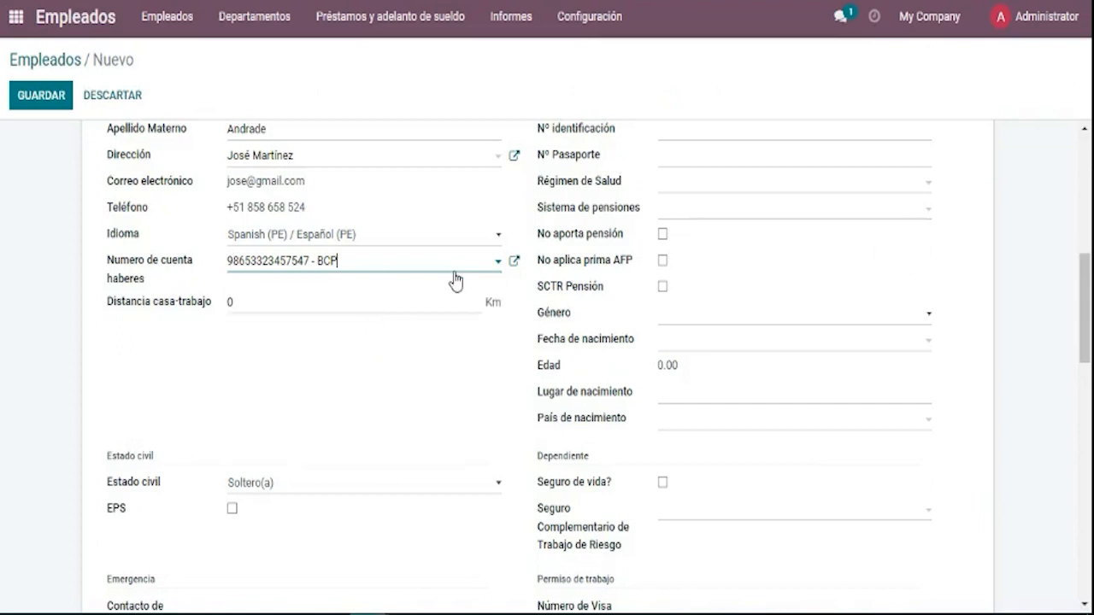
scroll(327, 308, "down", 1)
scroll(310, 291, "up", 2)
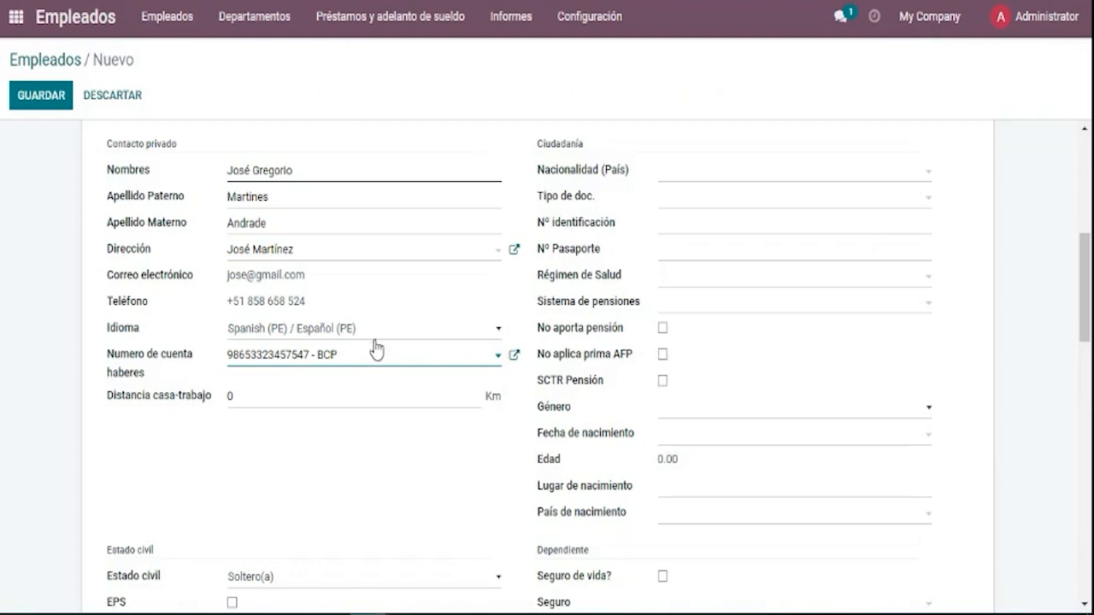
scroll(353, 393, "down", 2)
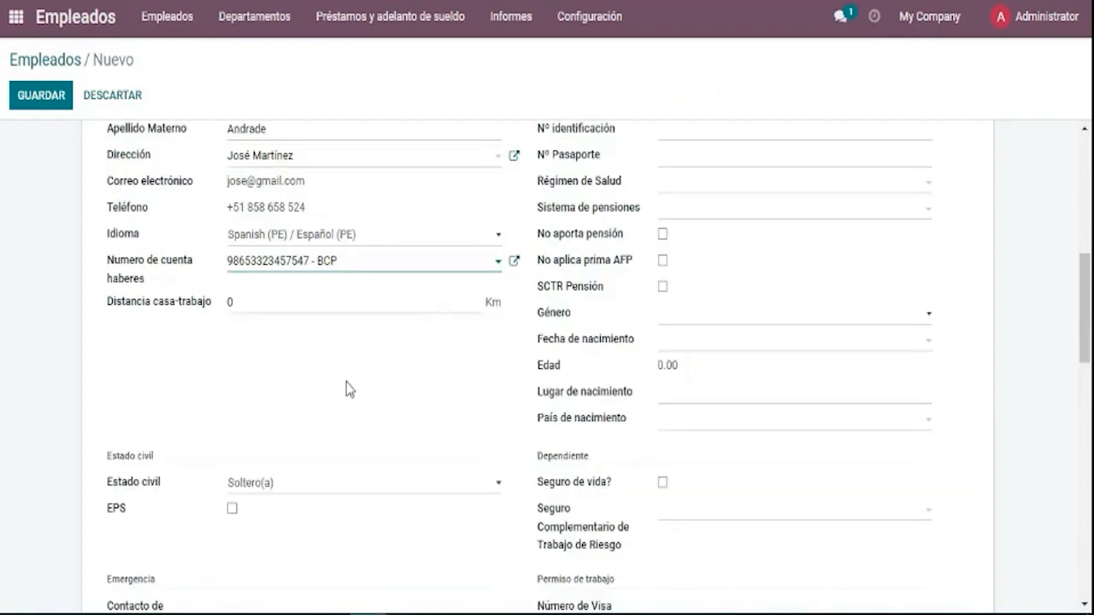
scroll(387, 361, "down", 2)
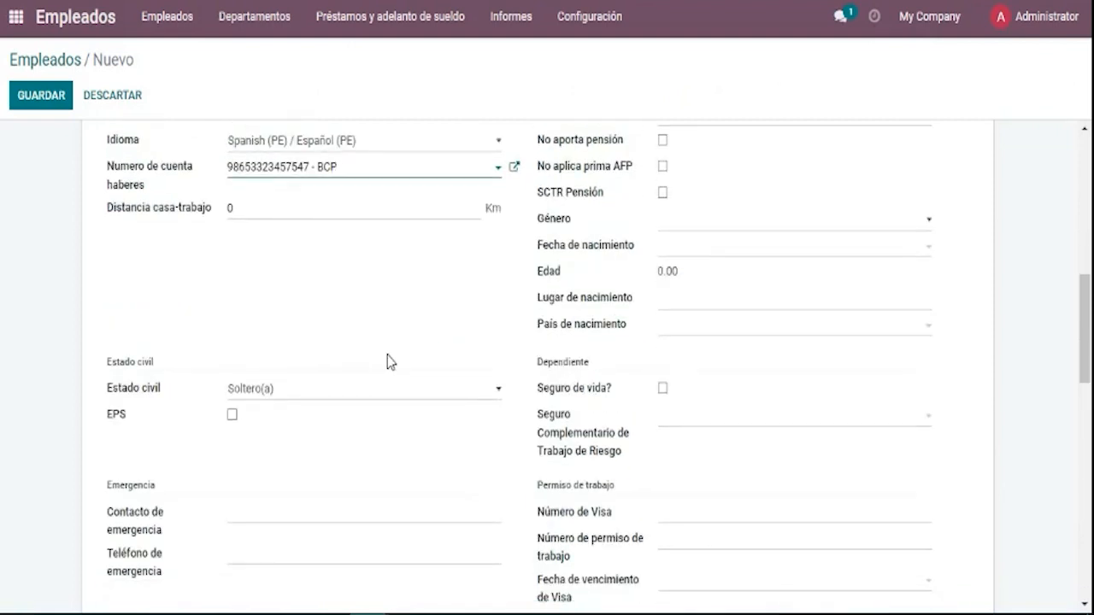
scroll(346, 376, "down", 2)
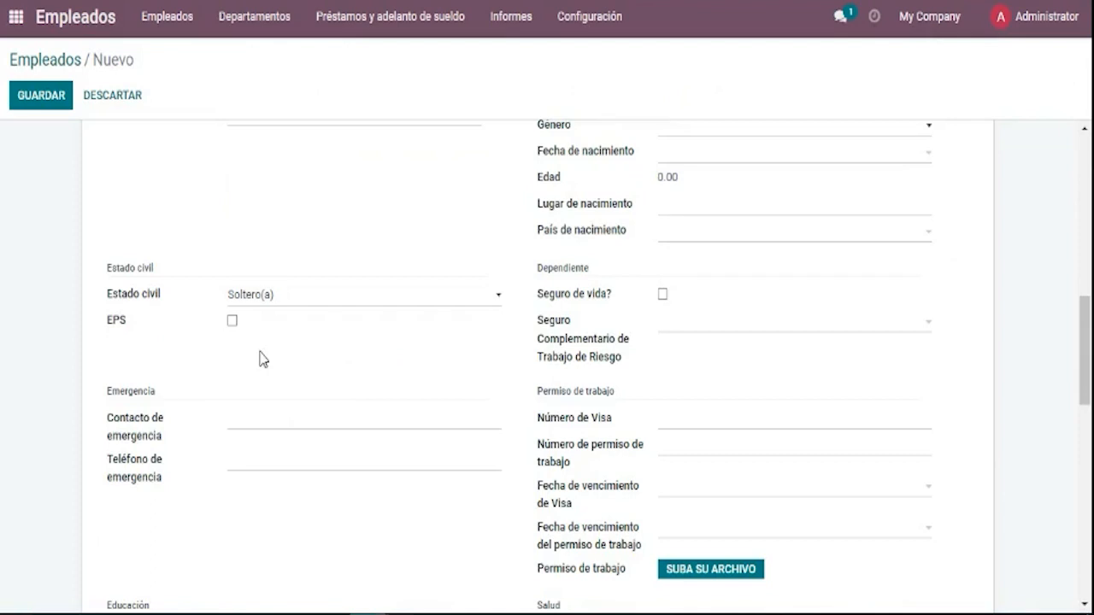
left_click(289, 307)
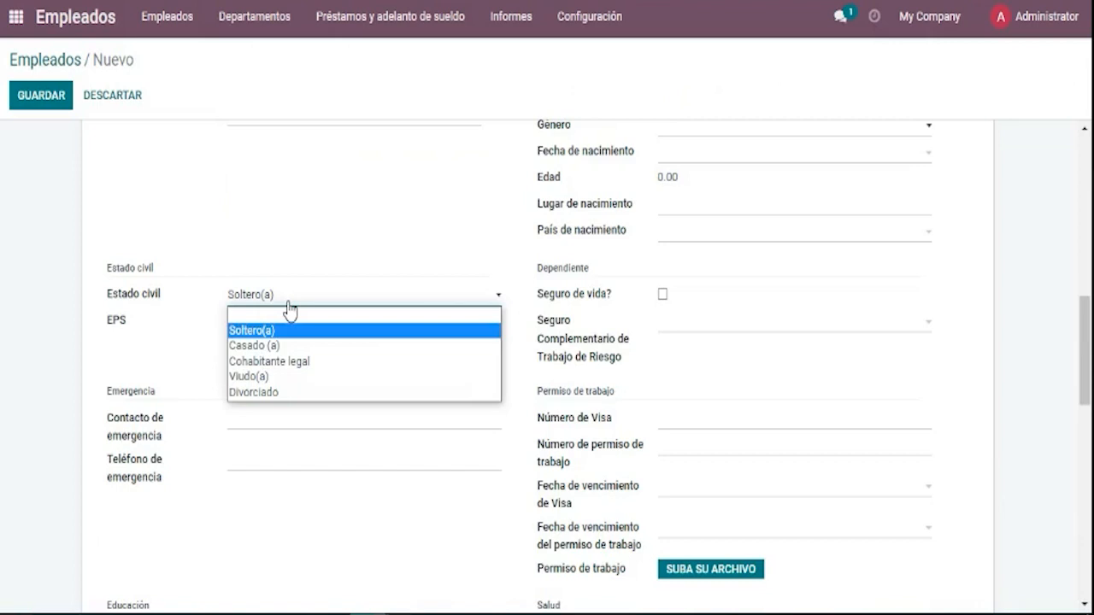
Correct the misspelled ending of the employee's paternal surname (Apellido Paterno).
left_click(147, 347)
scroll(163, 339, "up", 4)
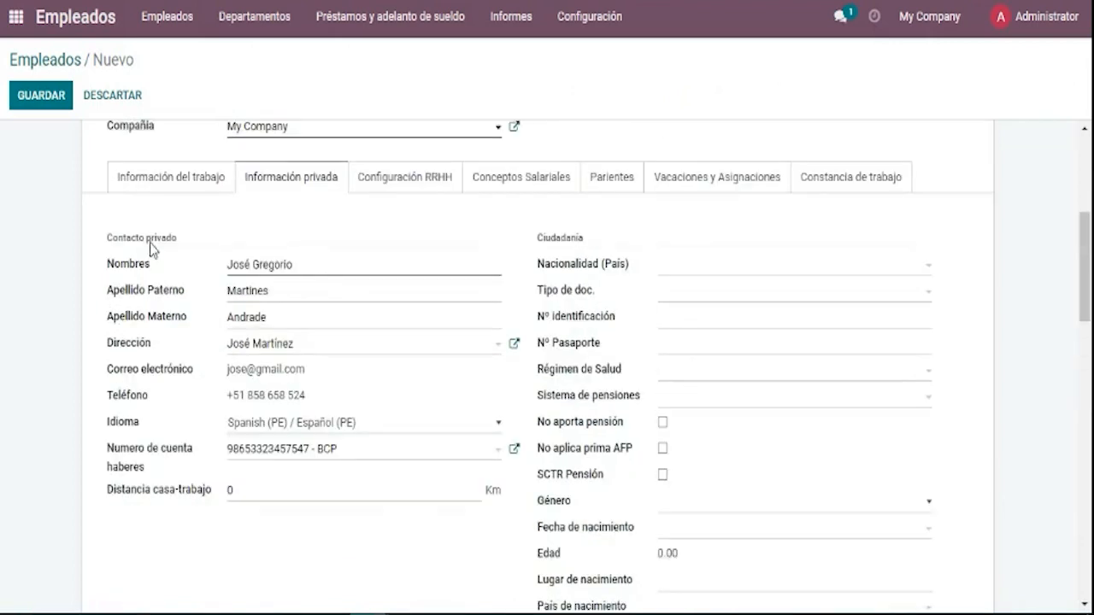
mouse_move(104, 237)
left_mouse_down()
mouse_move(197, 242)
mouse_move(101, 243)
left_mouse_up()
left_click(96, 265)
left_click(266, 290)
key("BackSpace")
key("BackSpace")
key("BackSpace")
key("BackSpace")
type("ínez")
Check that the marital status is still Soltero(a) after the surname correction.
scroll(163, 384, "down", 5)
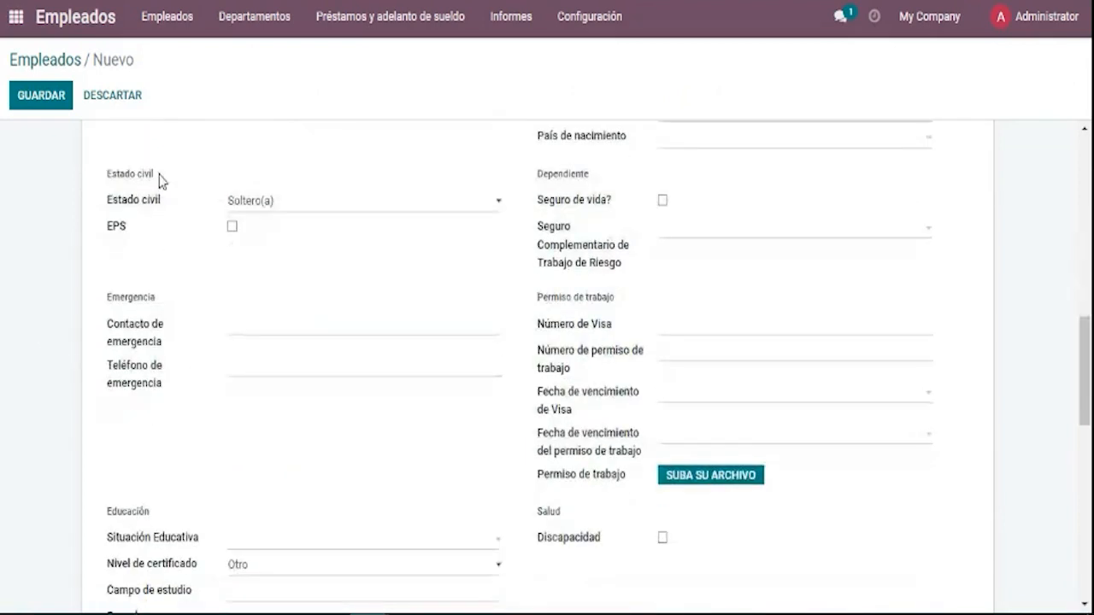
left_click_drag(159, 179, 114, 180)
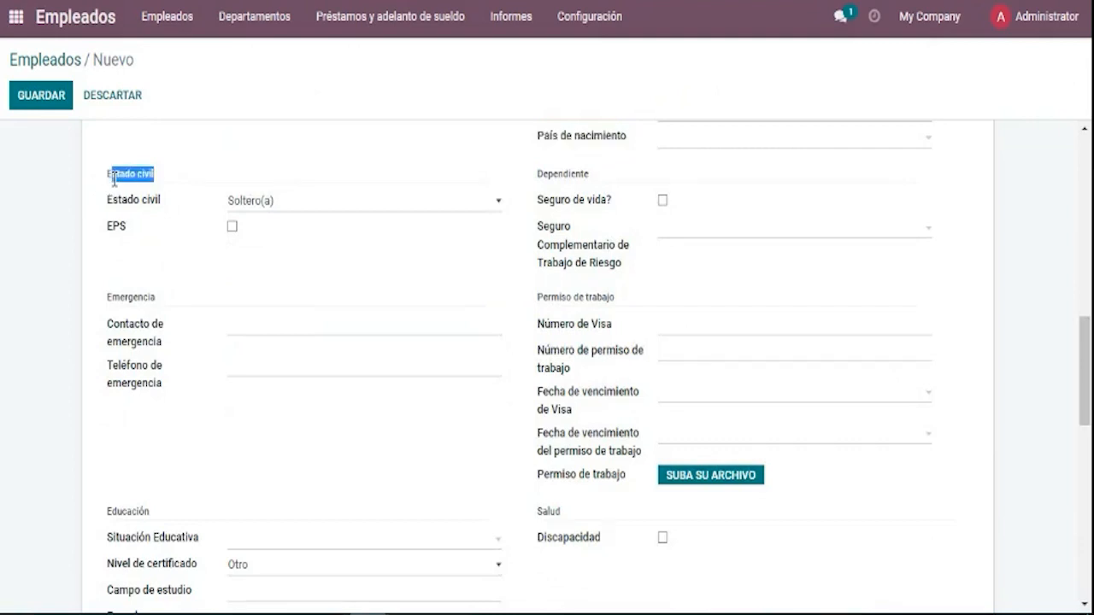
left_click(249, 212)
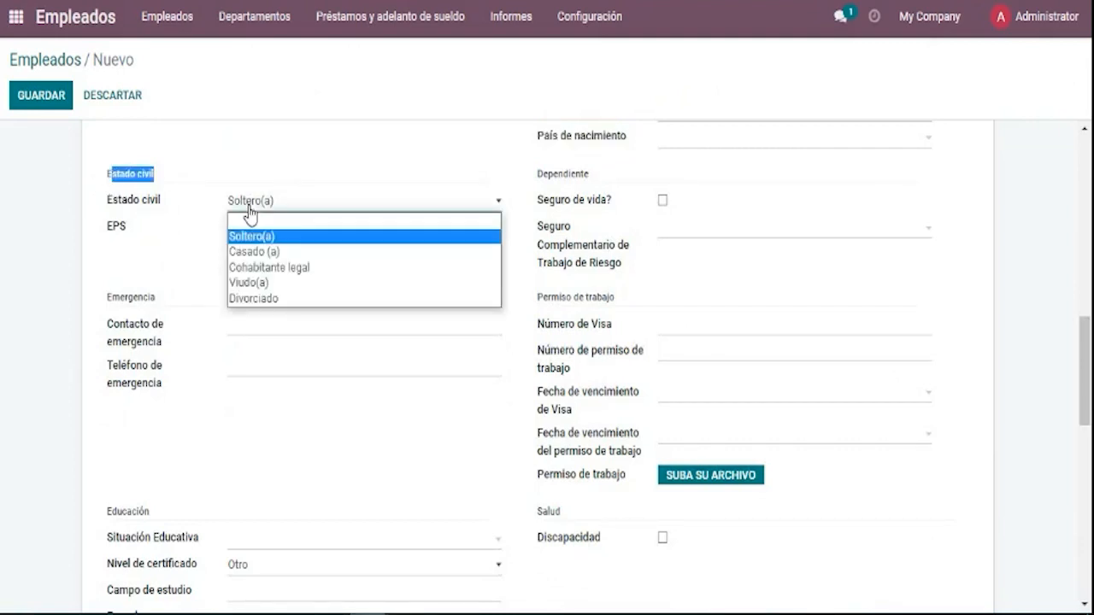
left_click(249, 213)
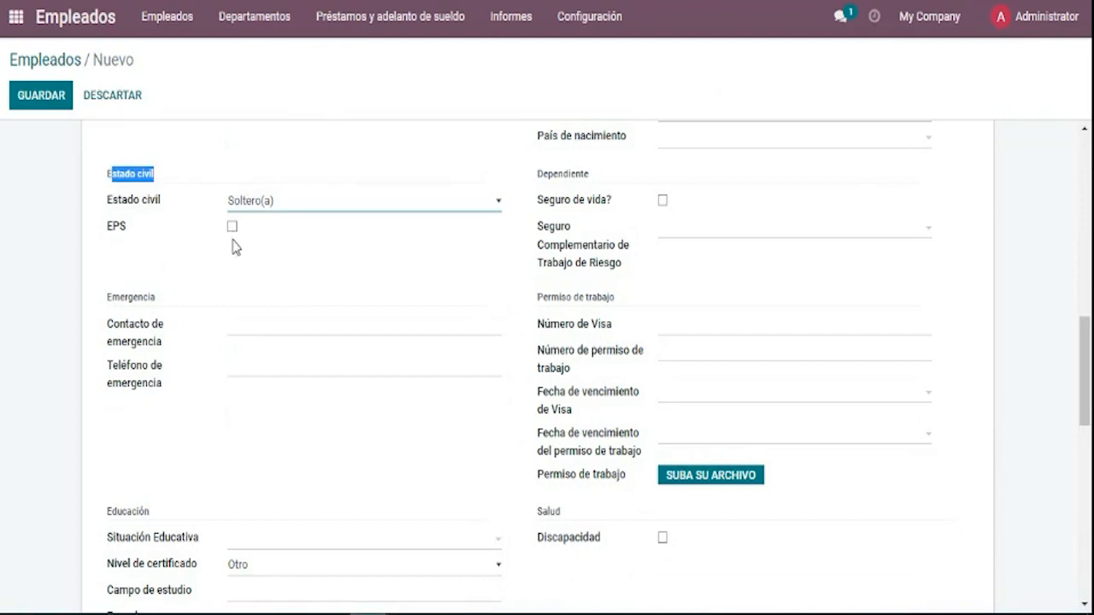
left_click(235, 247)
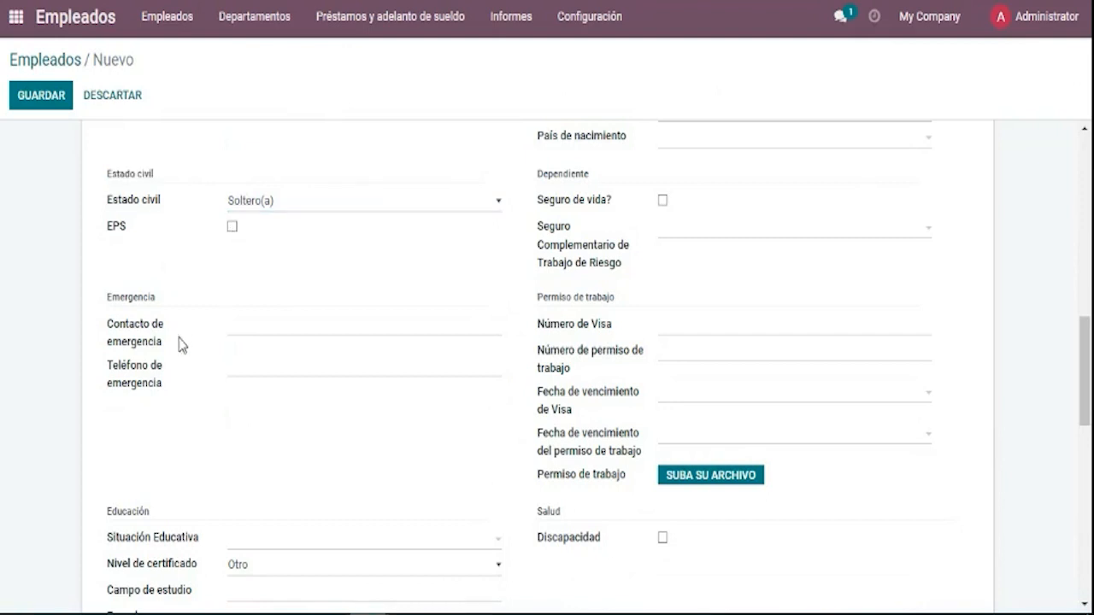
Tick EPS and choose RIMAC-False as the EPS policy.
left_click(232, 228)
left_click(244, 258)
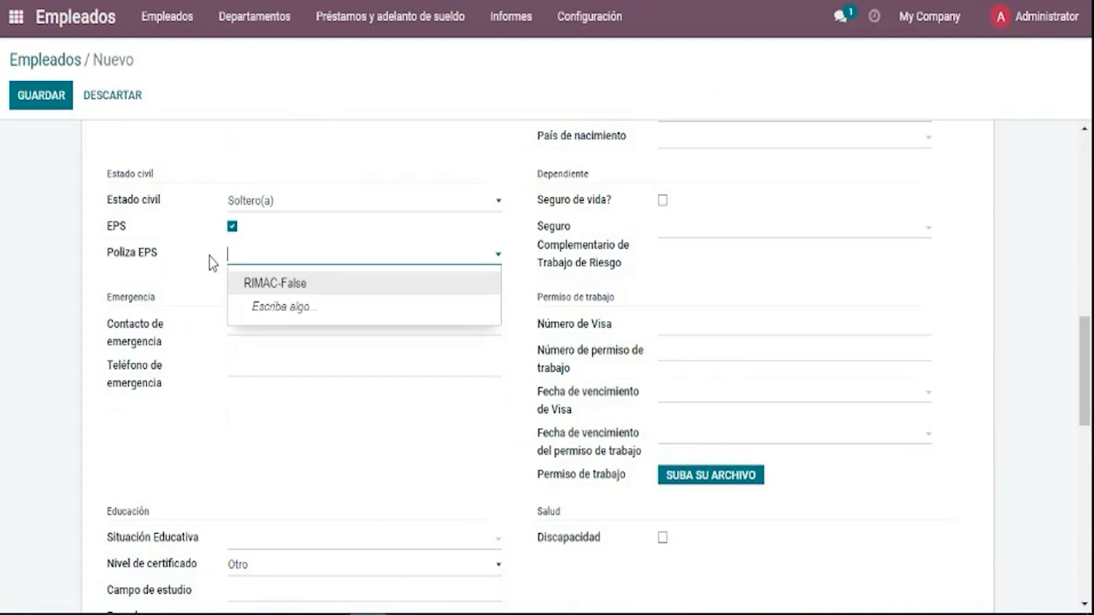
left_click(155, 290)
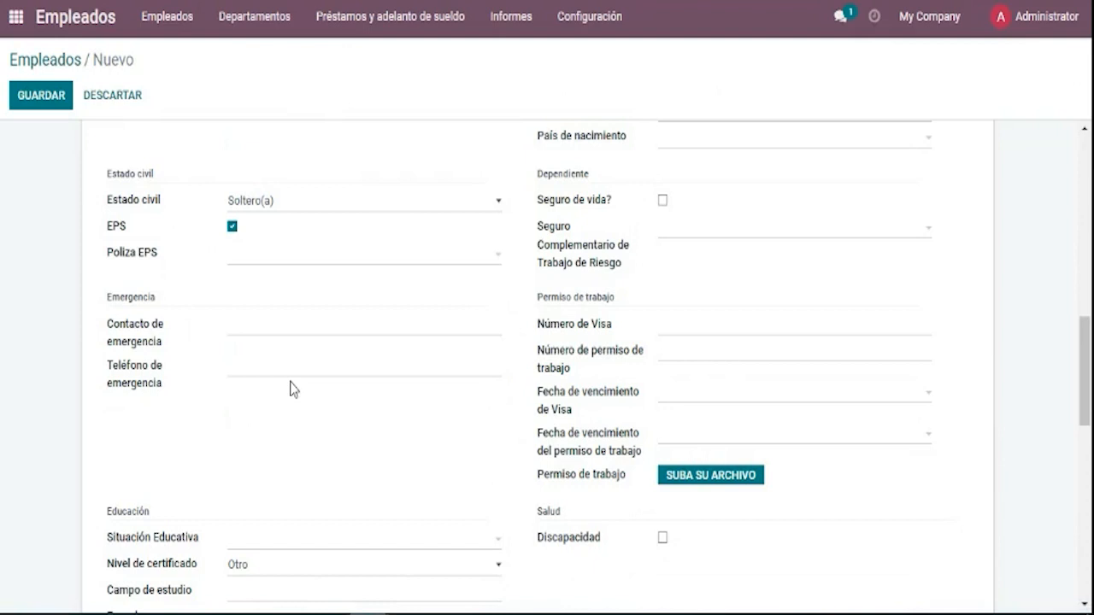
left_click(271, 259)
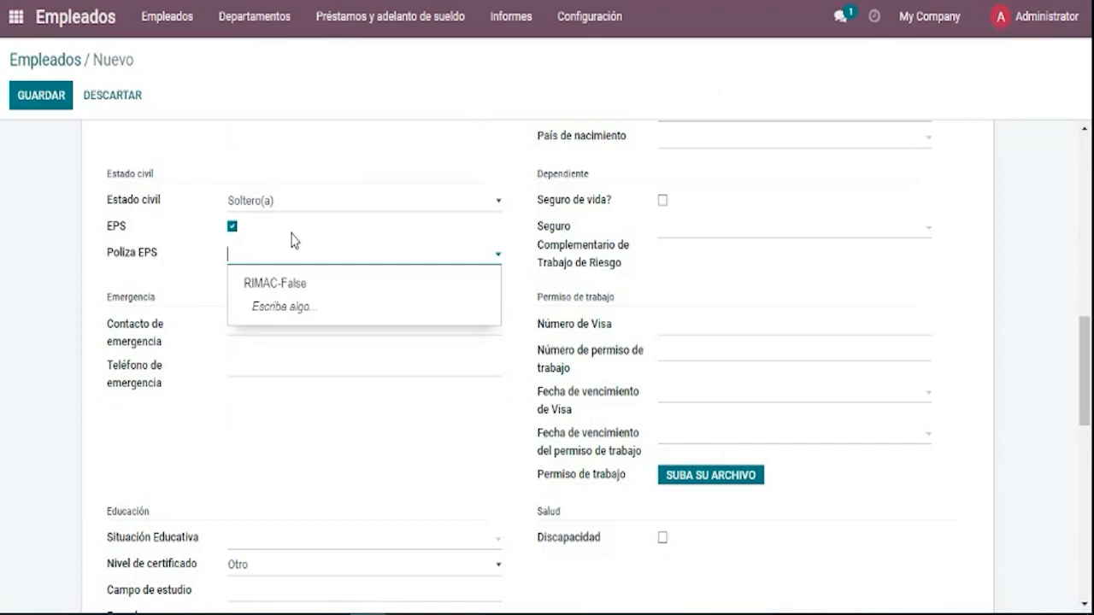
left_click(298, 283)
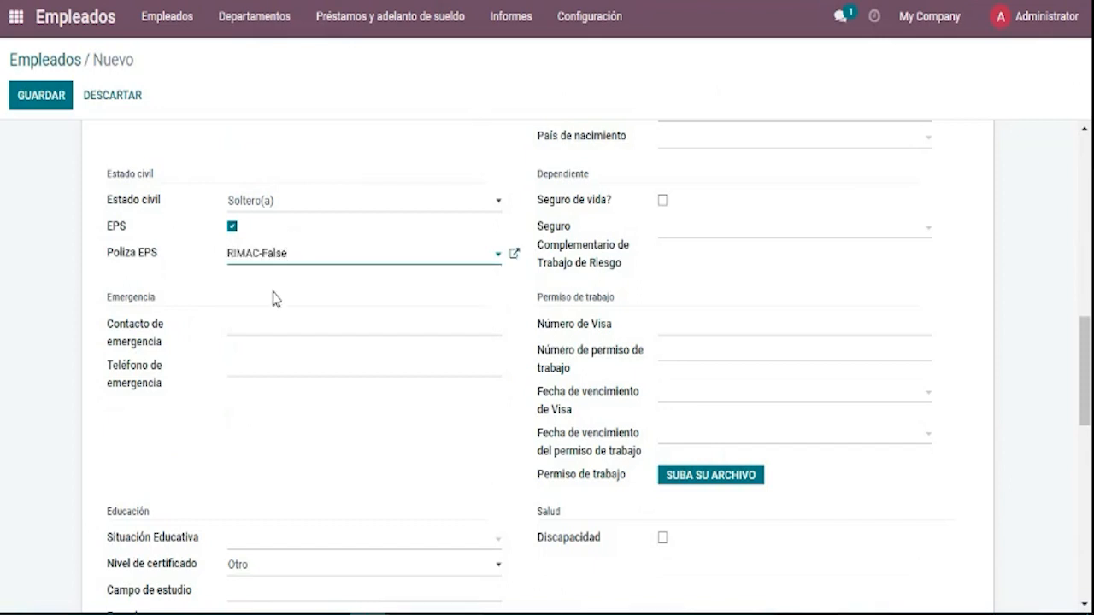
Go through the emergency contact and emergency phone fields, leaving them unchanged.
scroll(274, 300, "down", 2)
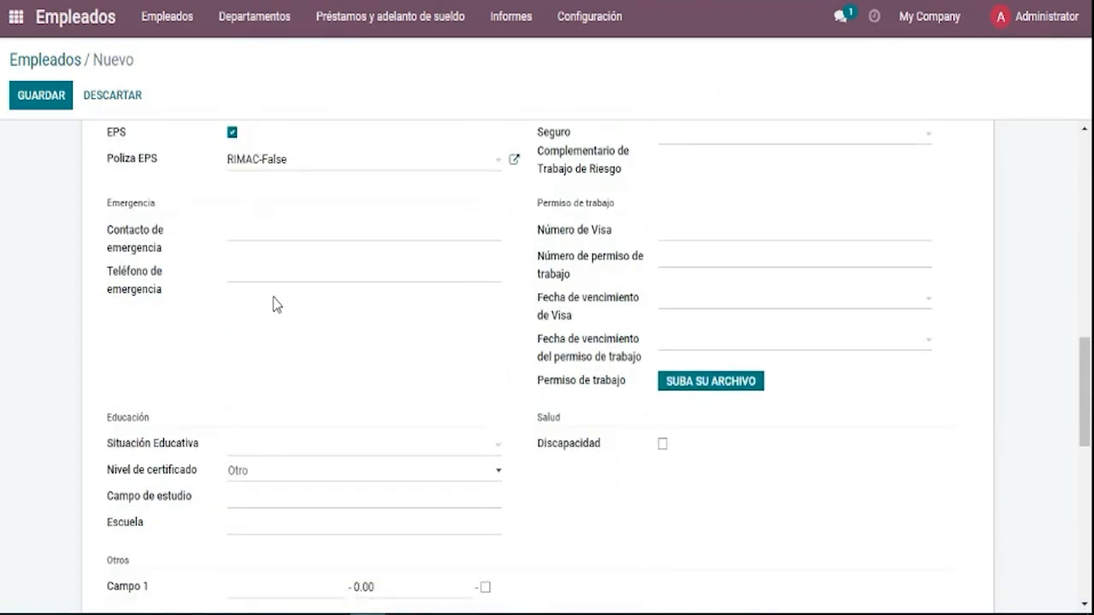
left_click(286, 237)
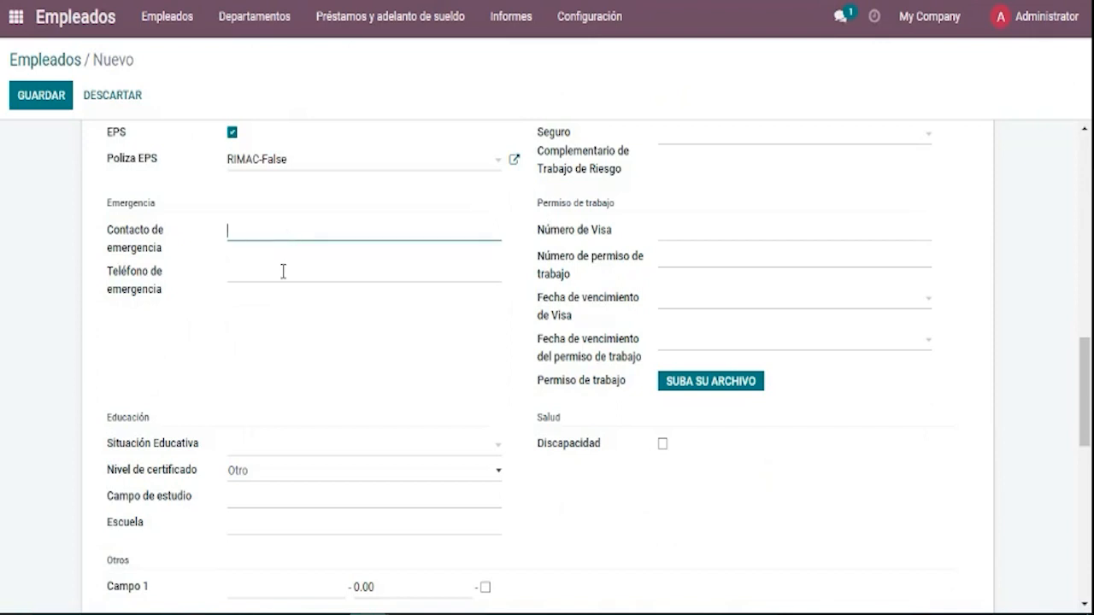
left_click(283, 271)
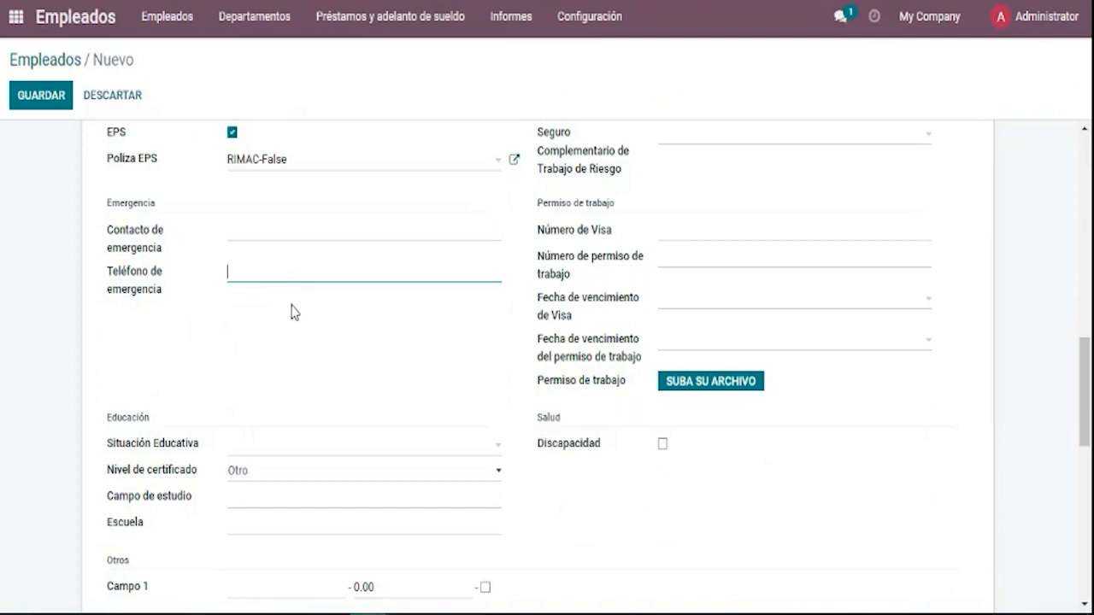
scroll(218, 370, "down", 3)
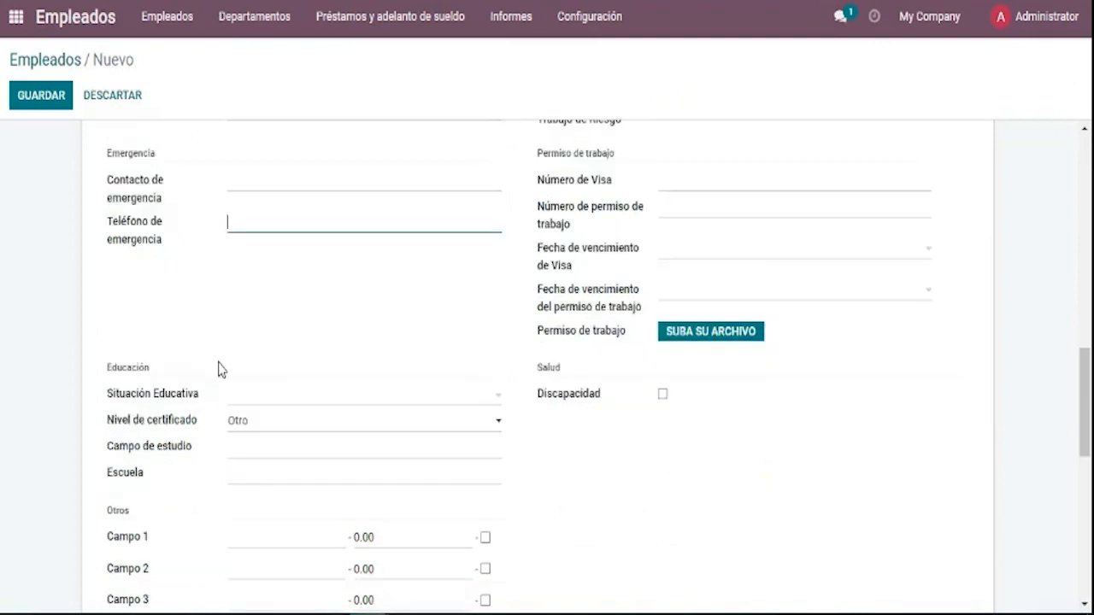
Set a provisional education status and keep Otro as the certificate level.
left_click_drag(165, 234, 105, 239)
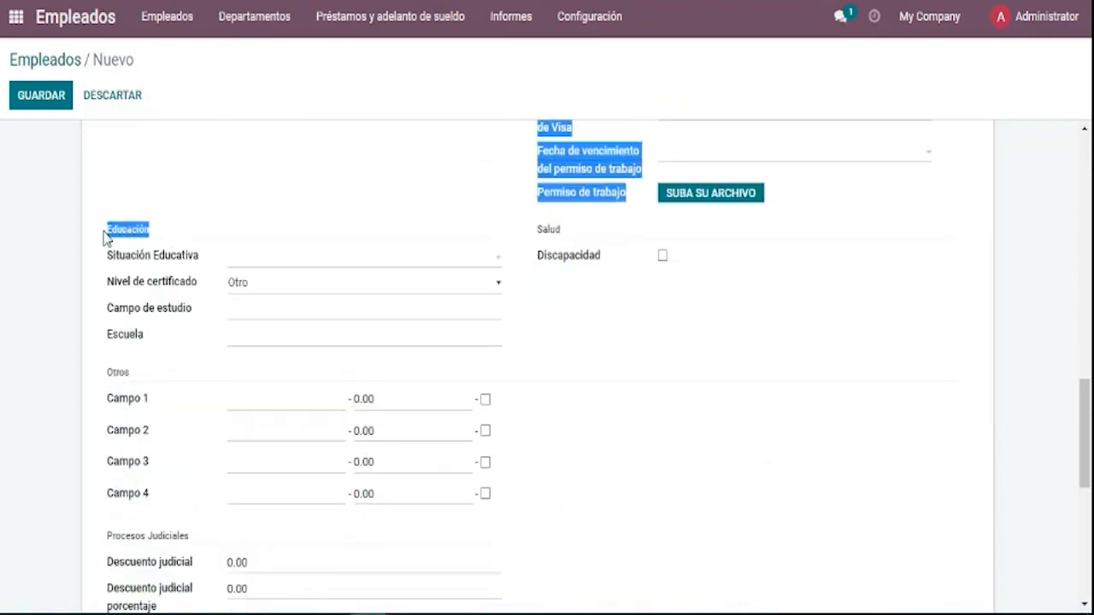
left_click(222, 259)
left_click(240, 259)
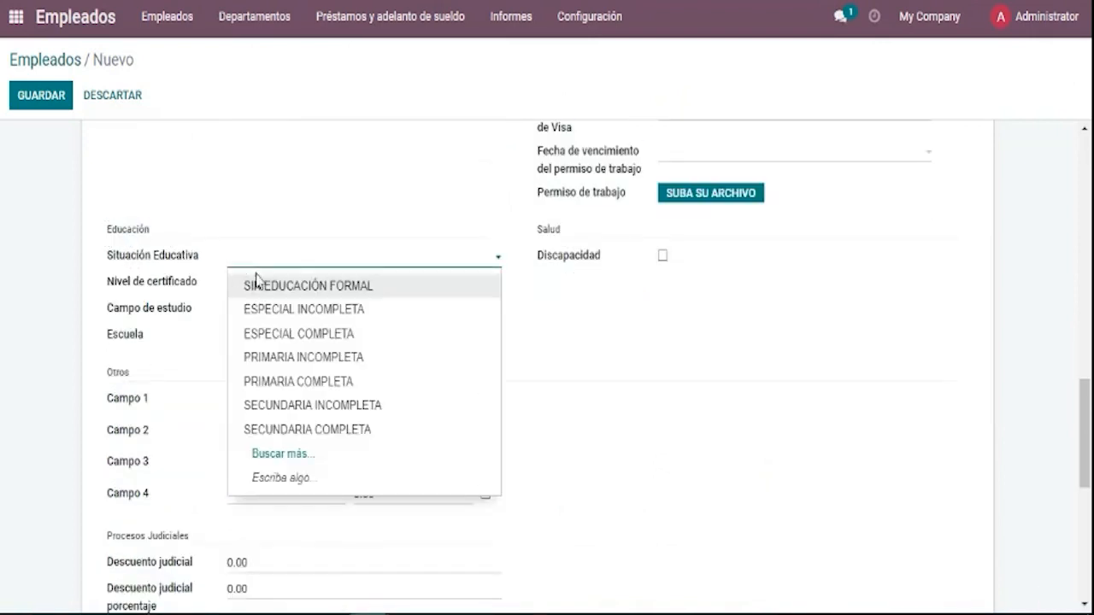
left_click(274, 311)
left_click(267, 293)
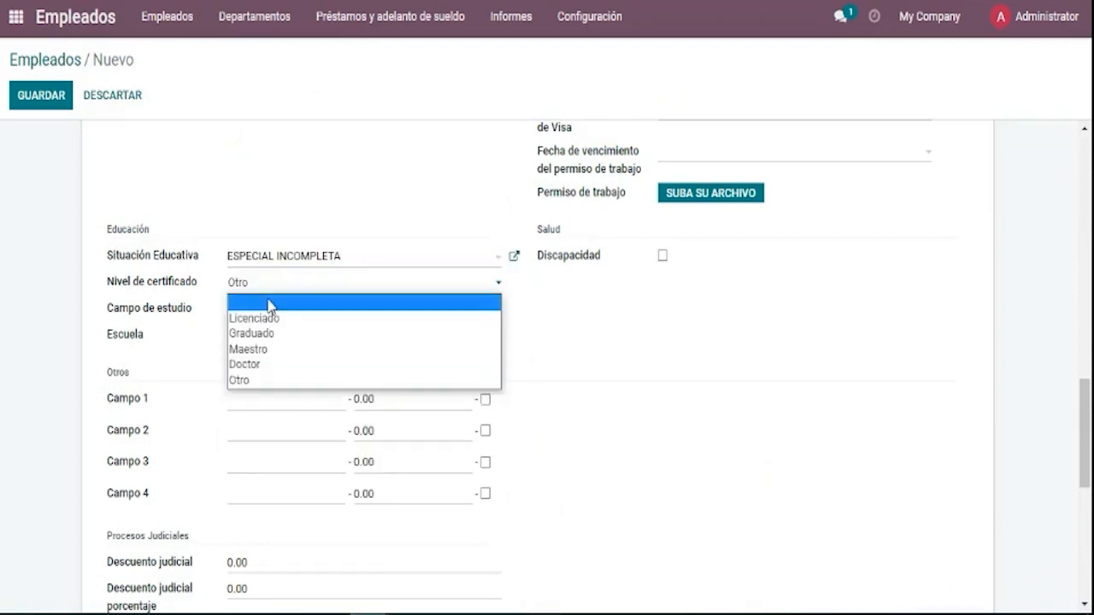
left_click(274, 382)
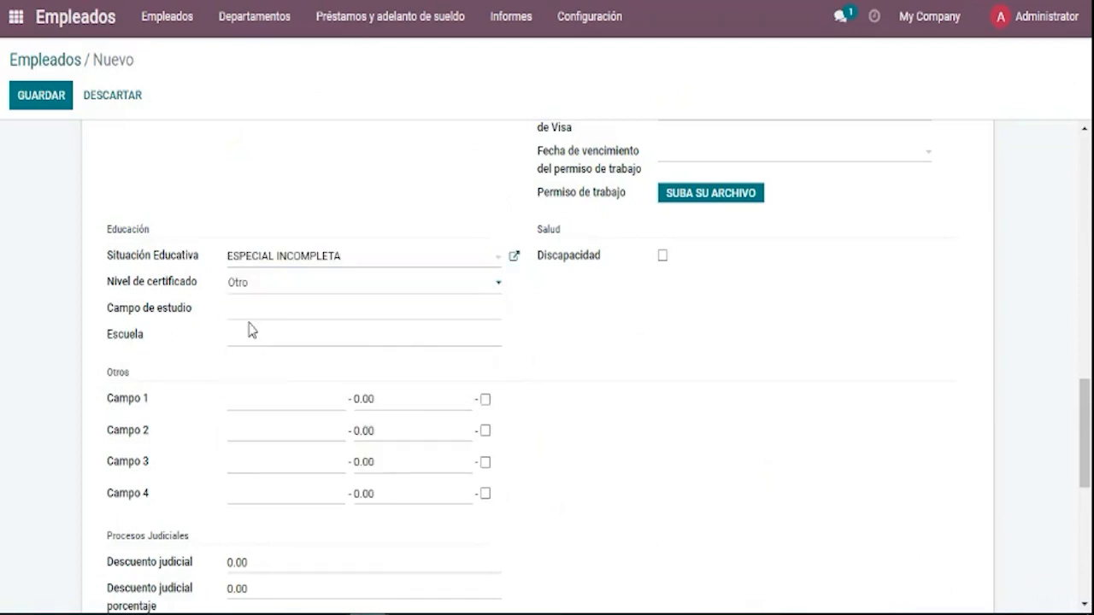
left_click(252, 310)
left_click(279, 334)
scroll(254, 367, "down", 1)
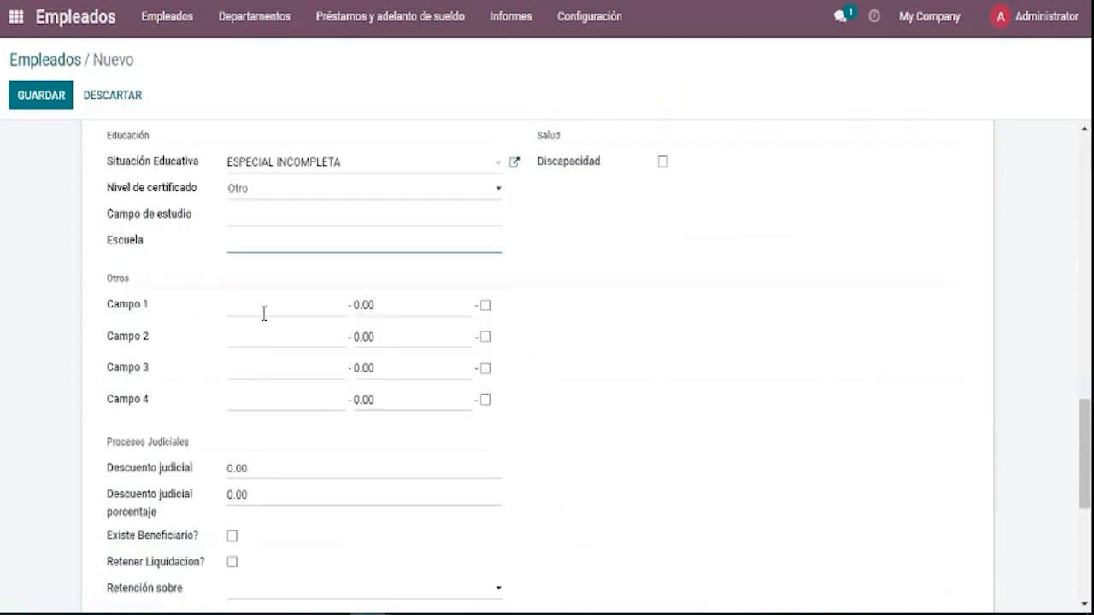
left_click(276, 302)
scroll(276, 308, "down", 1)
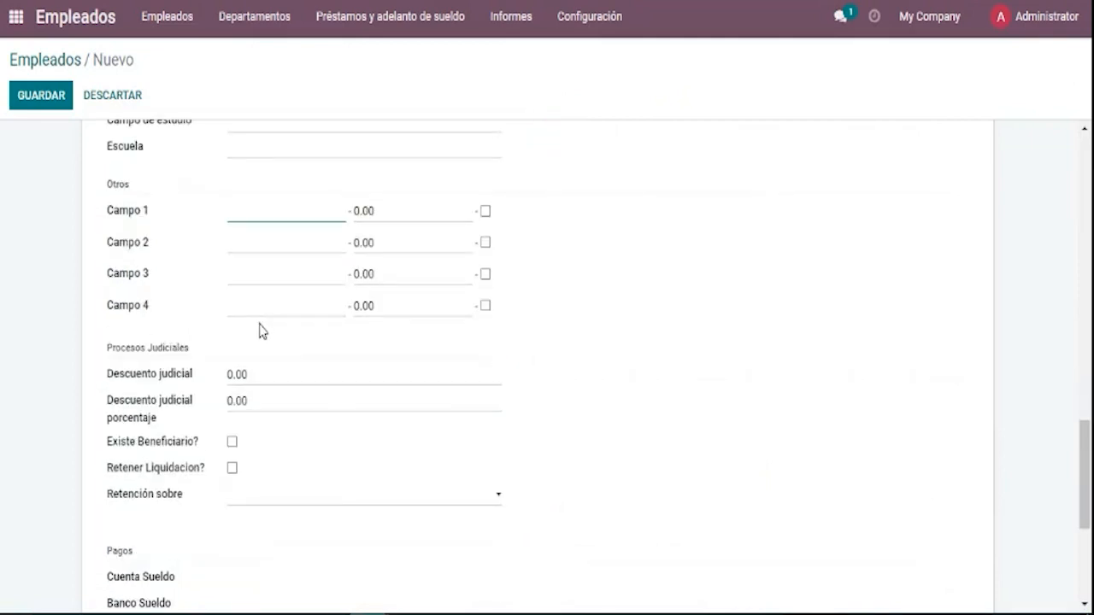
scroll(268, 337, "up", 3)
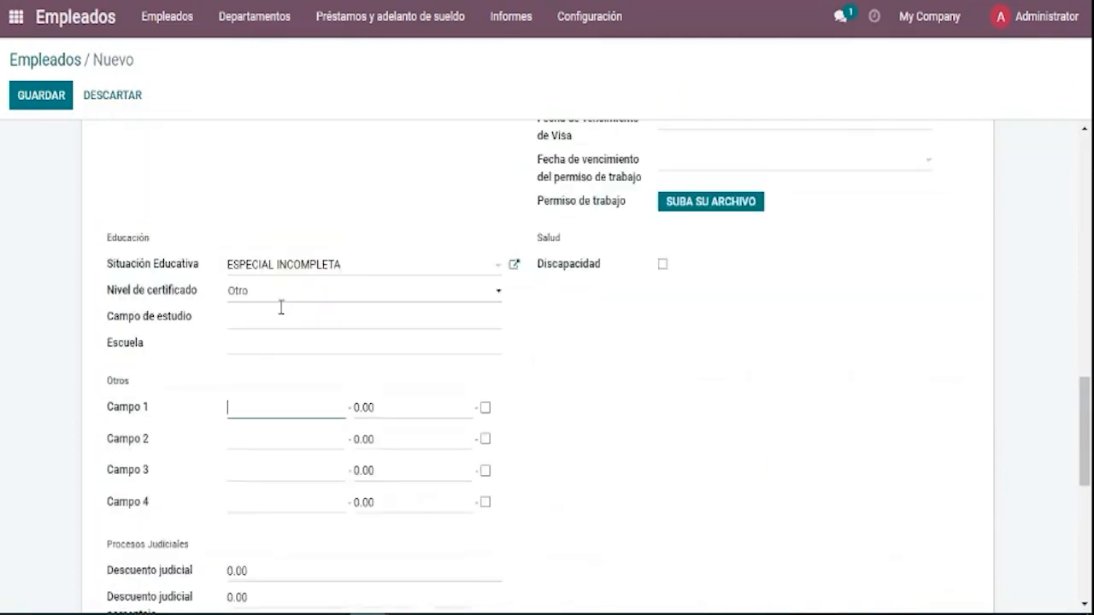
Change the education status to SECUNDARIA INCOMPLETA.
left_click(310, 350)
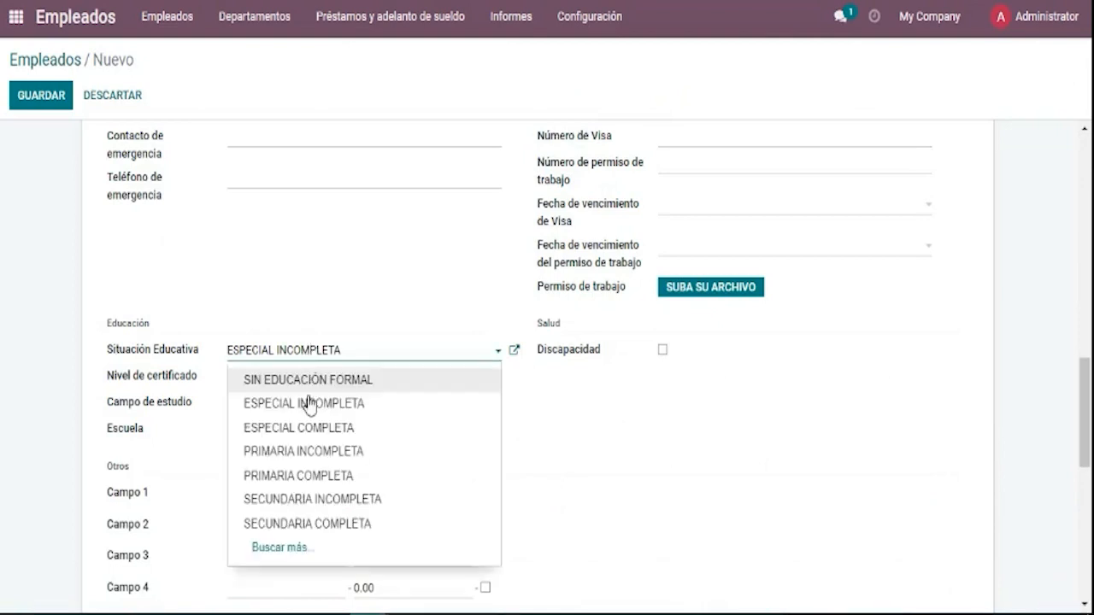
left_click(320, 449)
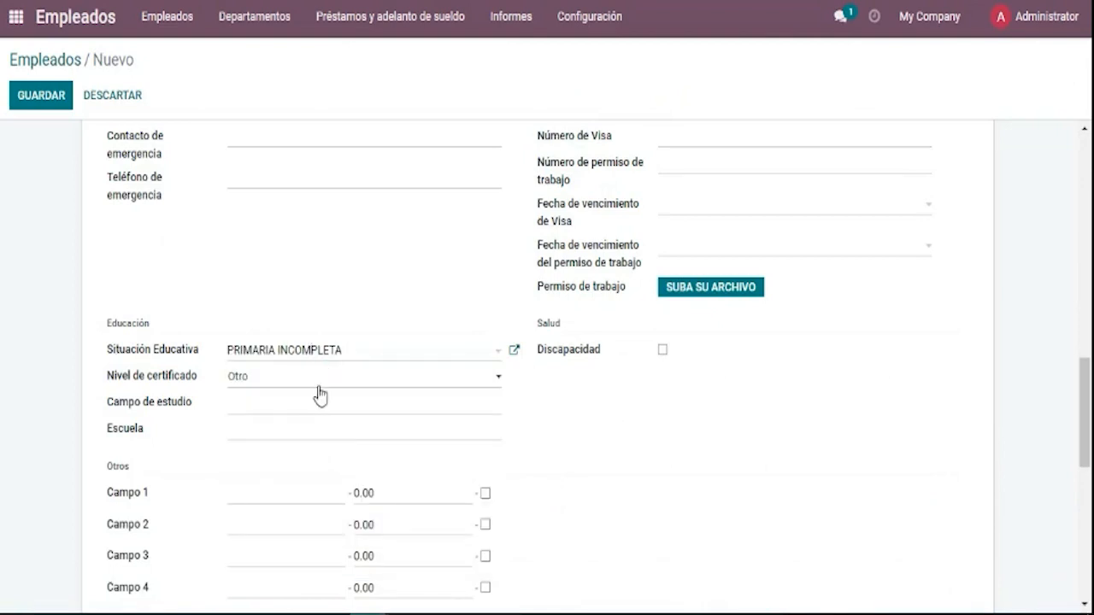
left_click(325, 359)
left_click(317, 499)
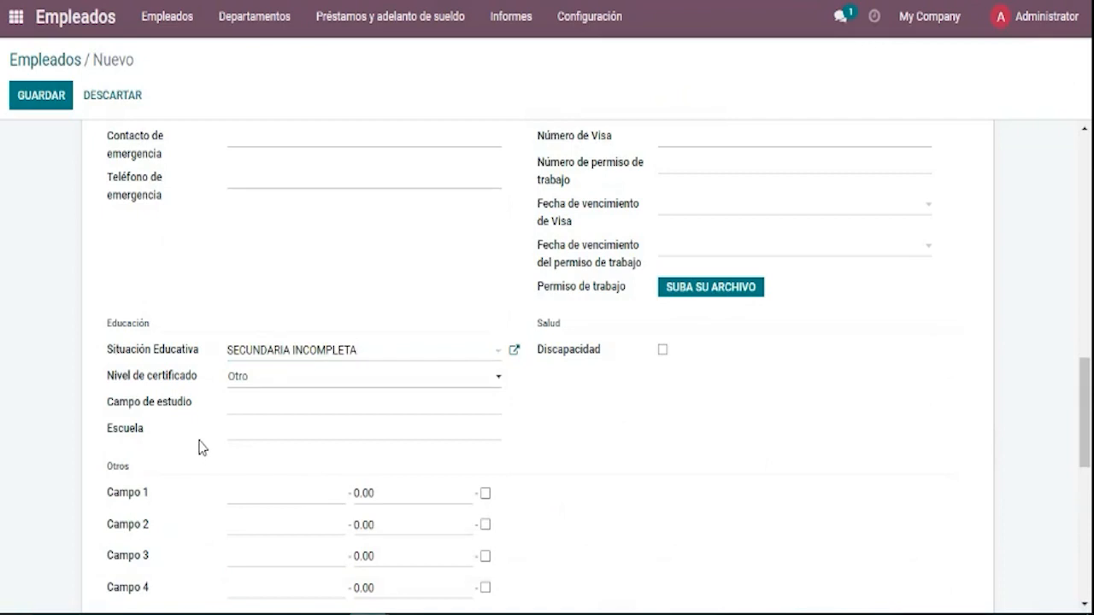
scroll(197, 434, "down", 2)
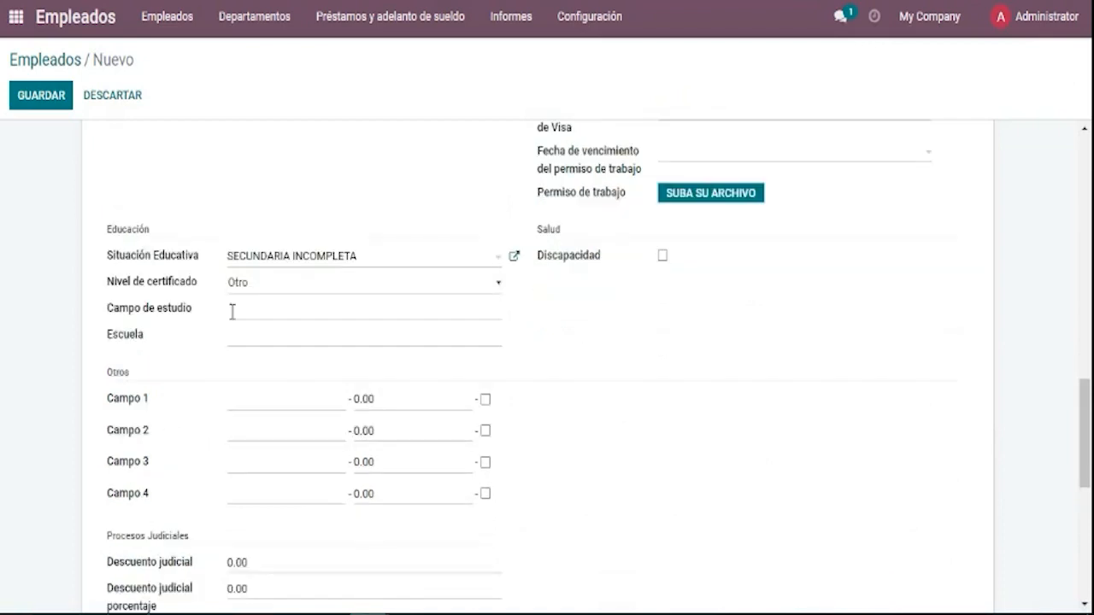
left_click(300, 265)
left_click(300, 265)
scroll(154, 376, "down", 2)
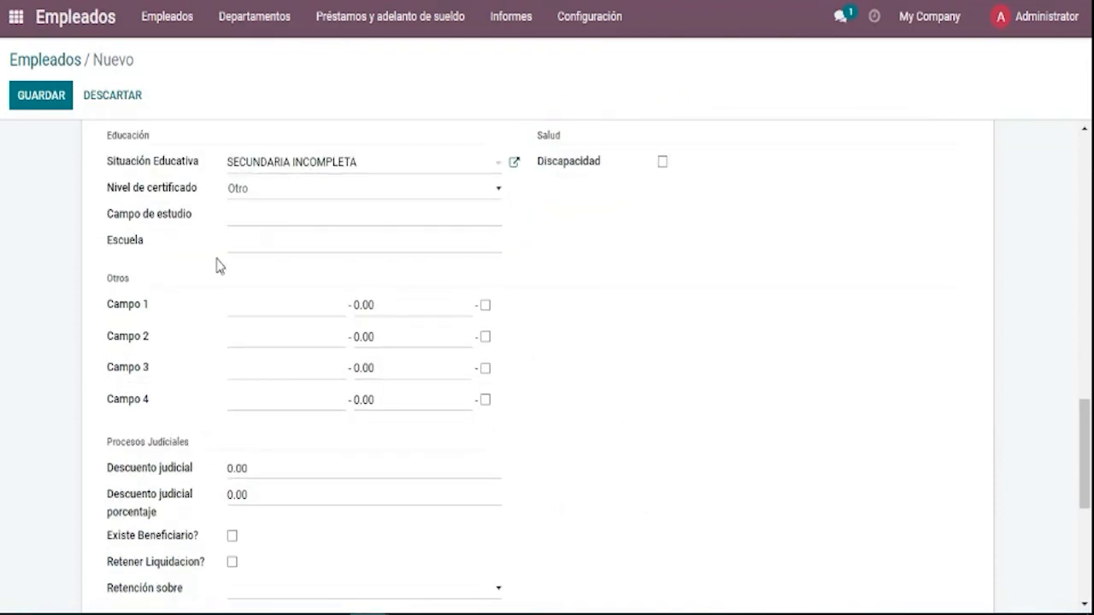
left_click_drag(129, 282, 103, 287)
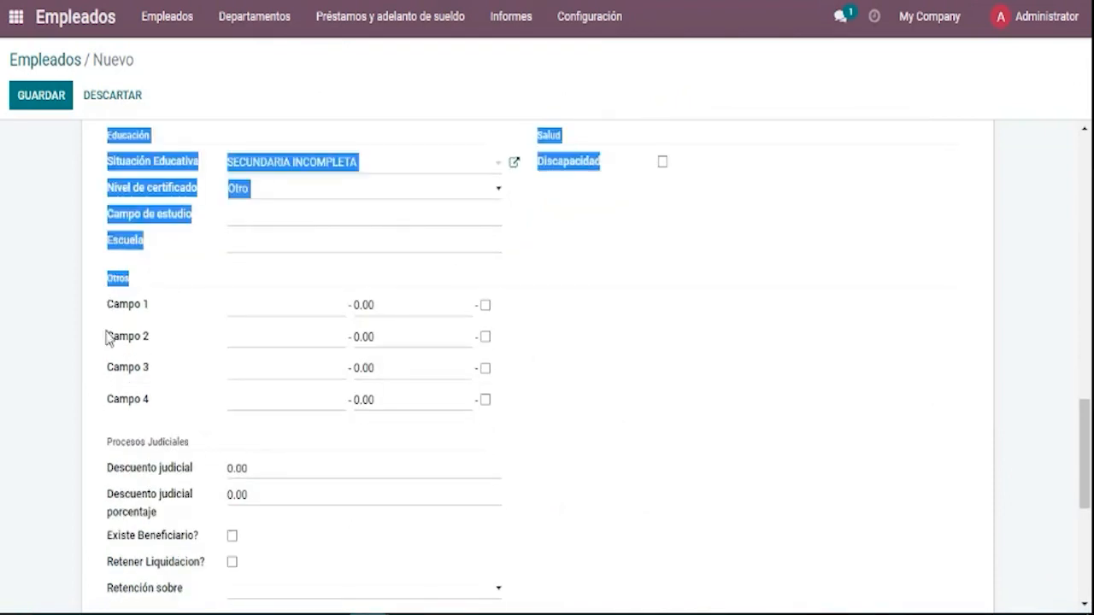
left_click(21, 378)
scroll(57, 389, "down", 4)
scroll(83, 393, "up", 2)
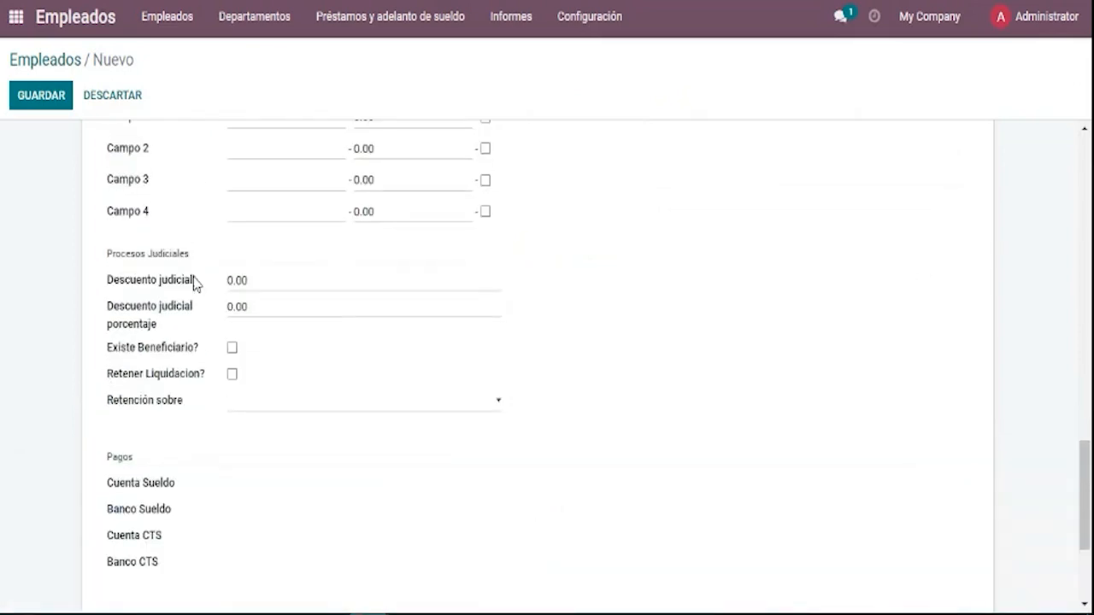
left_click_drag(189, 254, 116, 268)
left_click(190, 291)
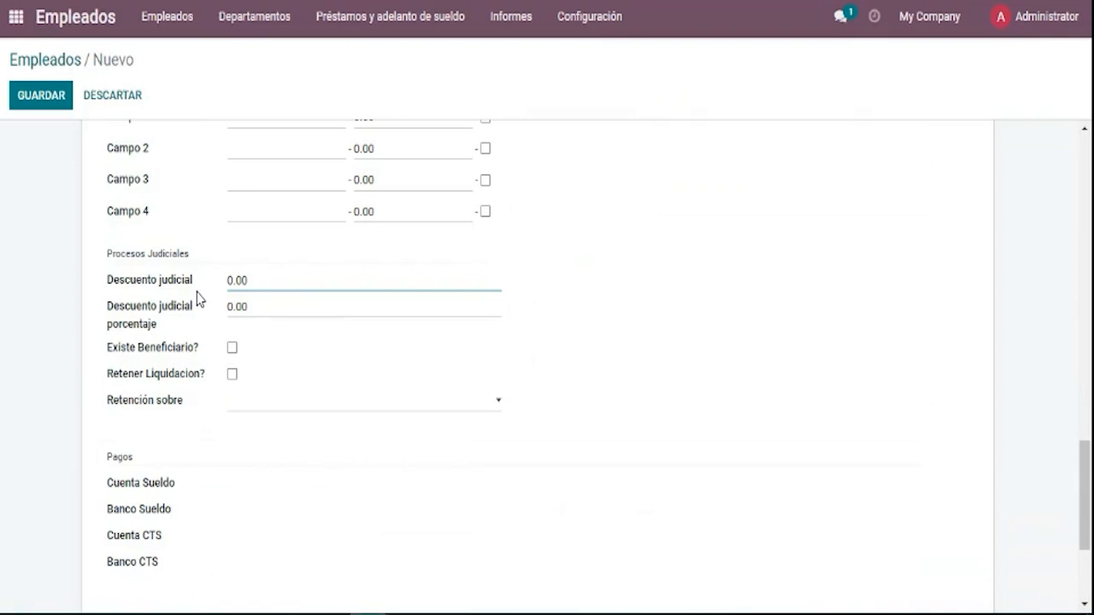
Replace the judicial discount amount with 500.
key("BackSpace")
left_click(153, 408)
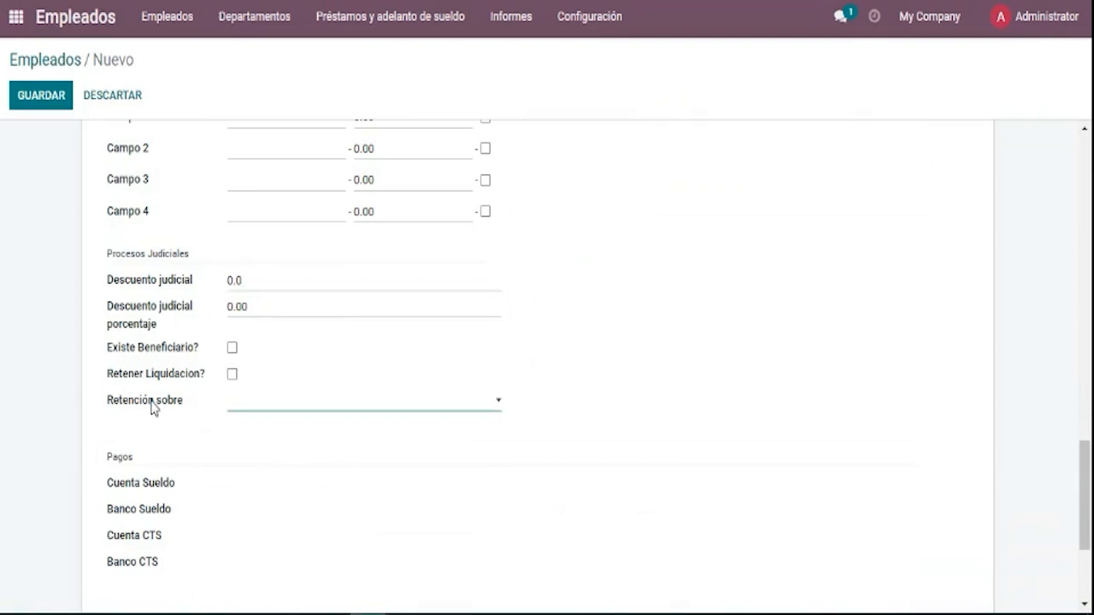
left_click(256, 283)
key("BackSpace")
key("BackSpace")
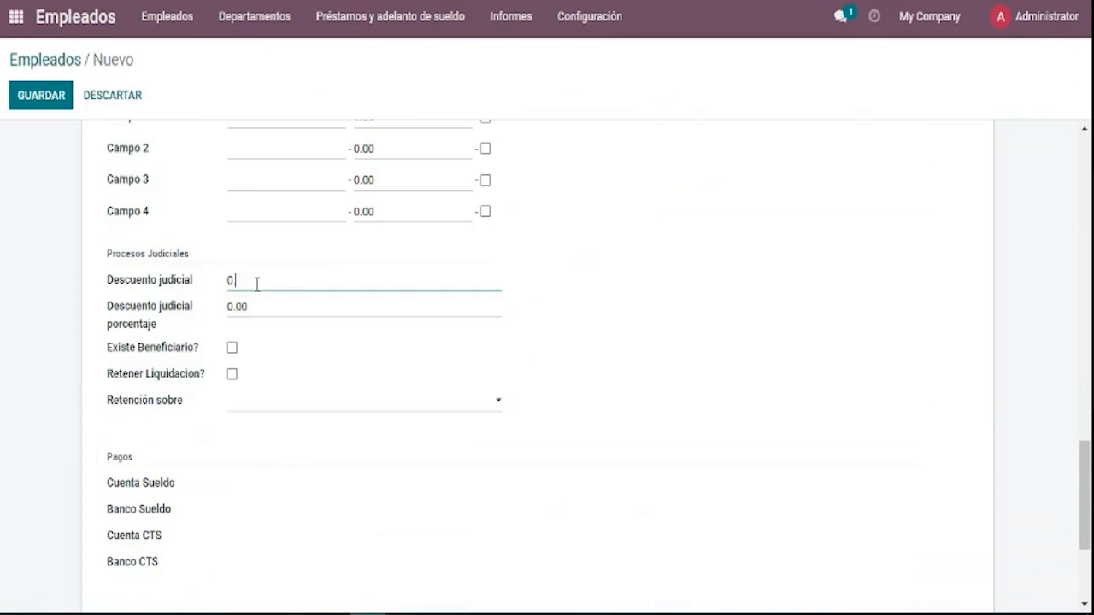
key("BackSpace")
type("900")
key("BackSpace")
key("BackSpace")
key("BackSpace")
type("500")
Set the judicial discount percentage to 0.30.
key("Tab")
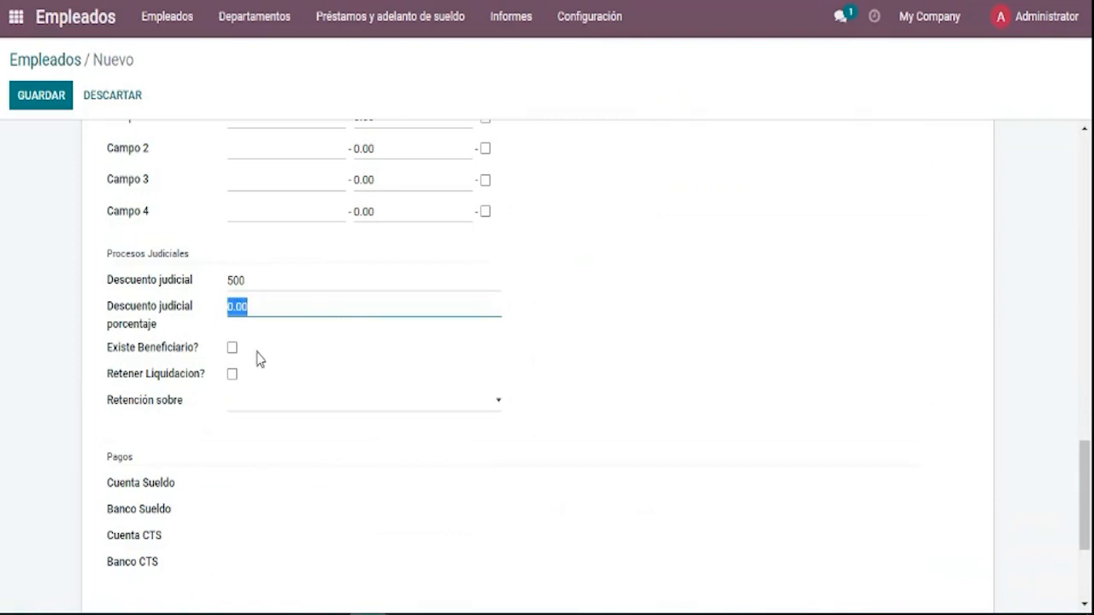
left_click(264, 309)
key("BackSpace")
key("BackSpace")
key("BackSpace")
key("BackSpace")
type("5")
key("BackSpace")
type("30")
left_click(288, 315)
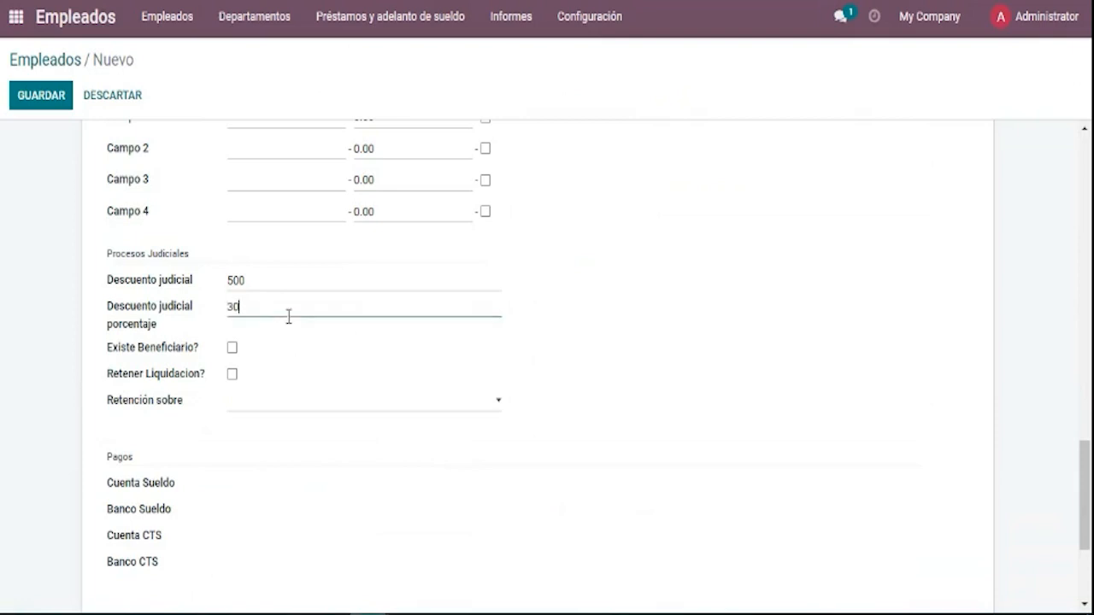
key("BackSpace")
key("BackSpace")
type("0.30")
left_click(2, 523)
Tick Existe Beneficiario? without picking a beneficiary yet.
left_click(231, 349)
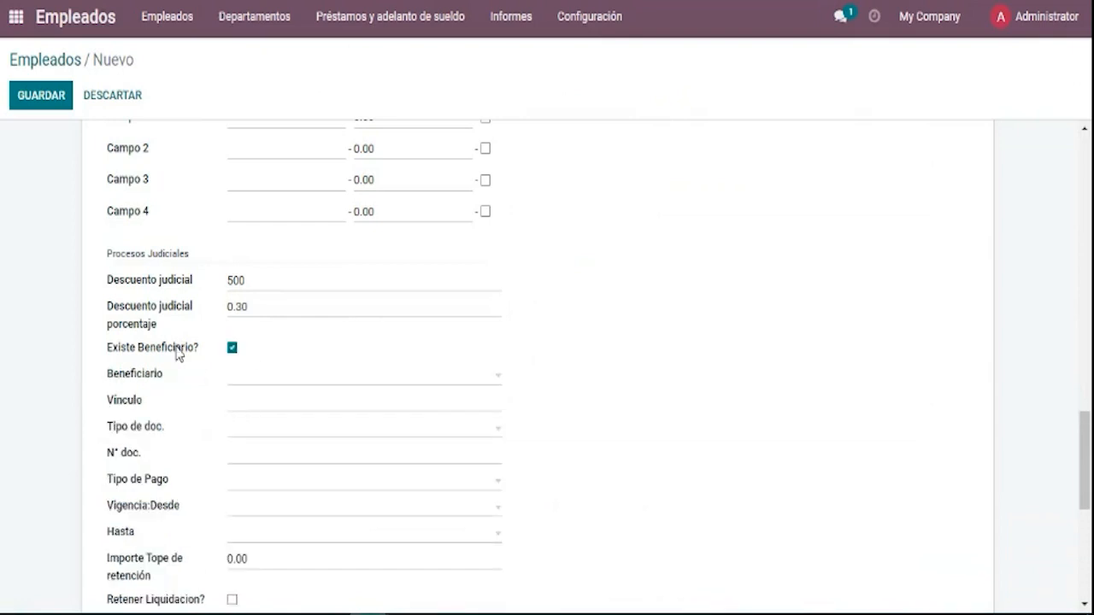
left_click(252, 382)
left_click(210, 410)
left_click_drag(1086, 496, 1087, 470)
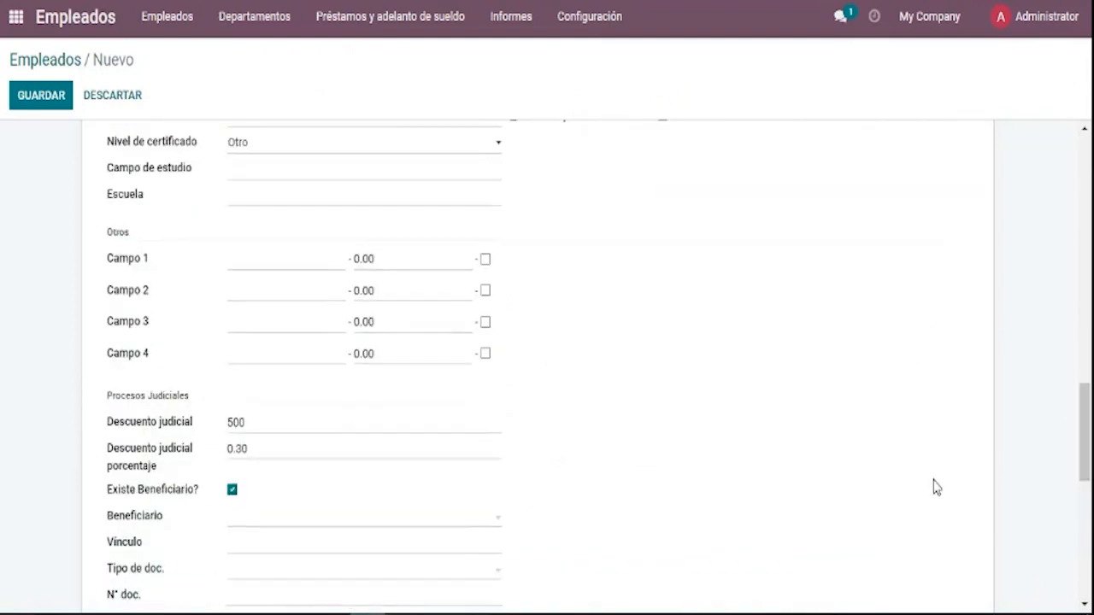
Clear the judicial discount amount so it is blank.
left_click(321, 422)
key("BackSpace")
key("BackSpace")
key("BackSpace")
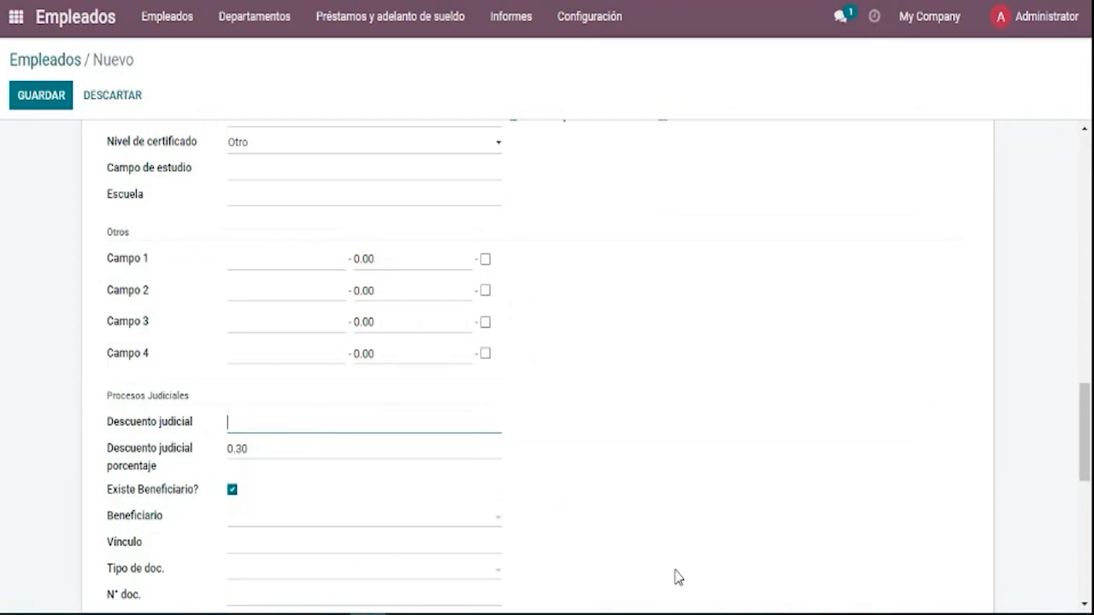
left_click(675, 577)
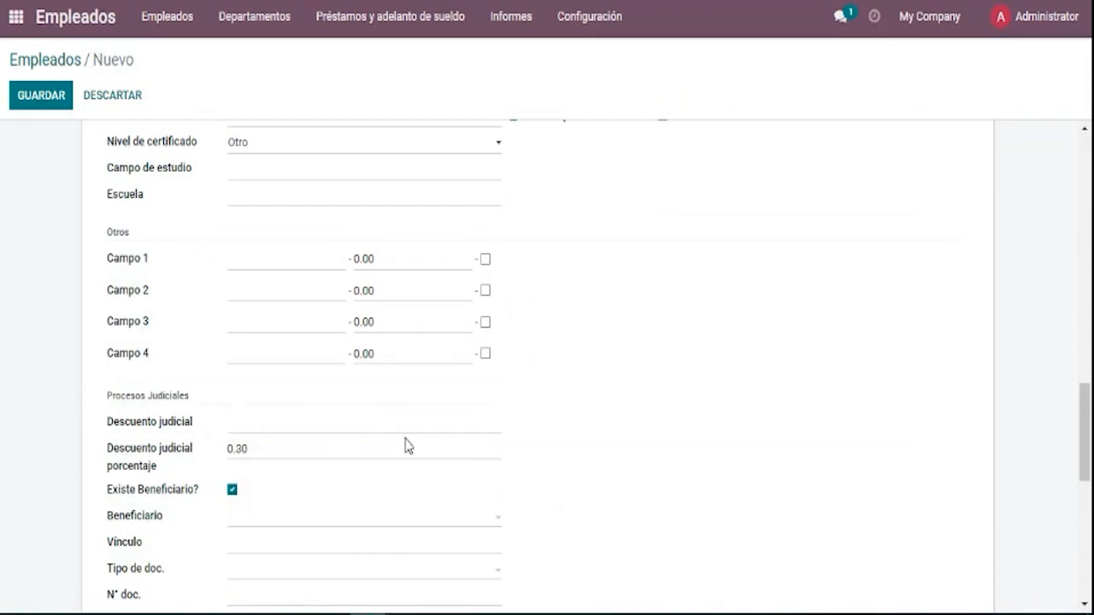
left_click_drag(1092, 504, 1091, 534)
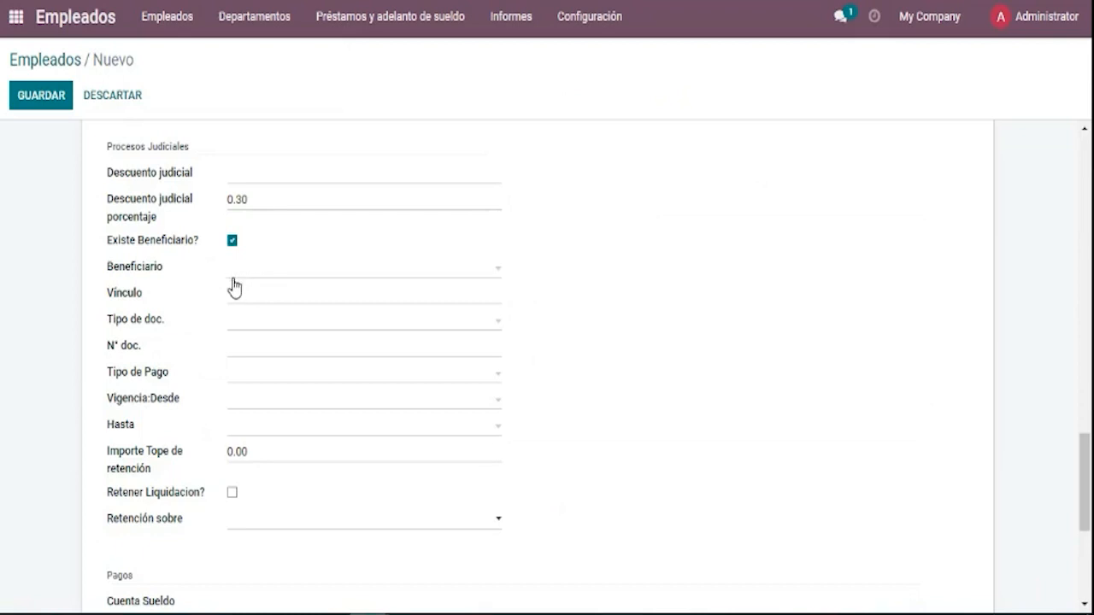
Select the employee as the beneficiary in the Beneficiario list.
left_click(232, 279)
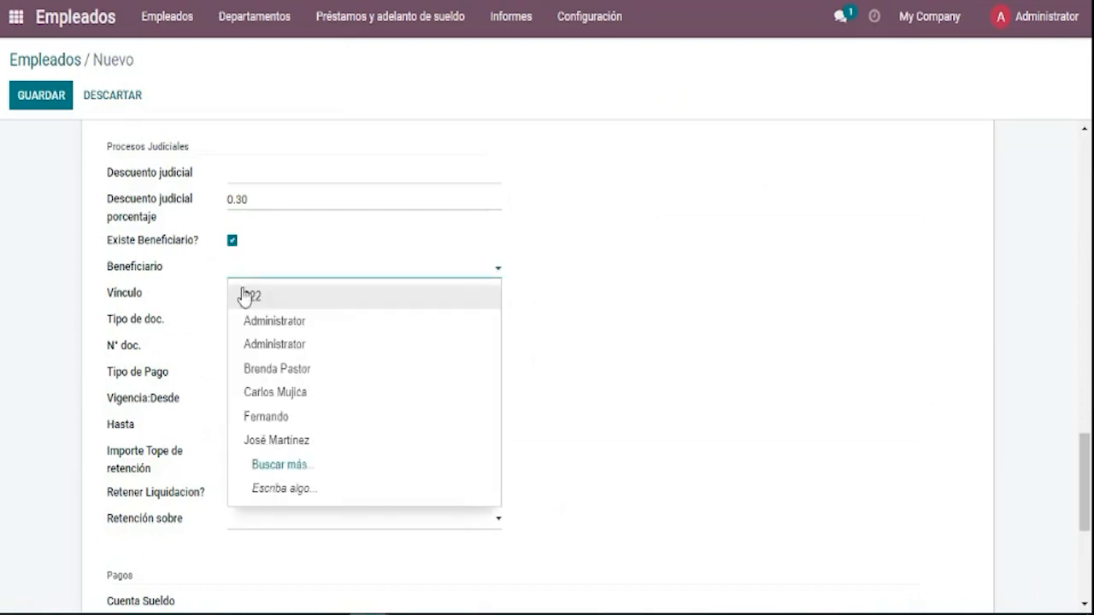
left_click(198, 301)
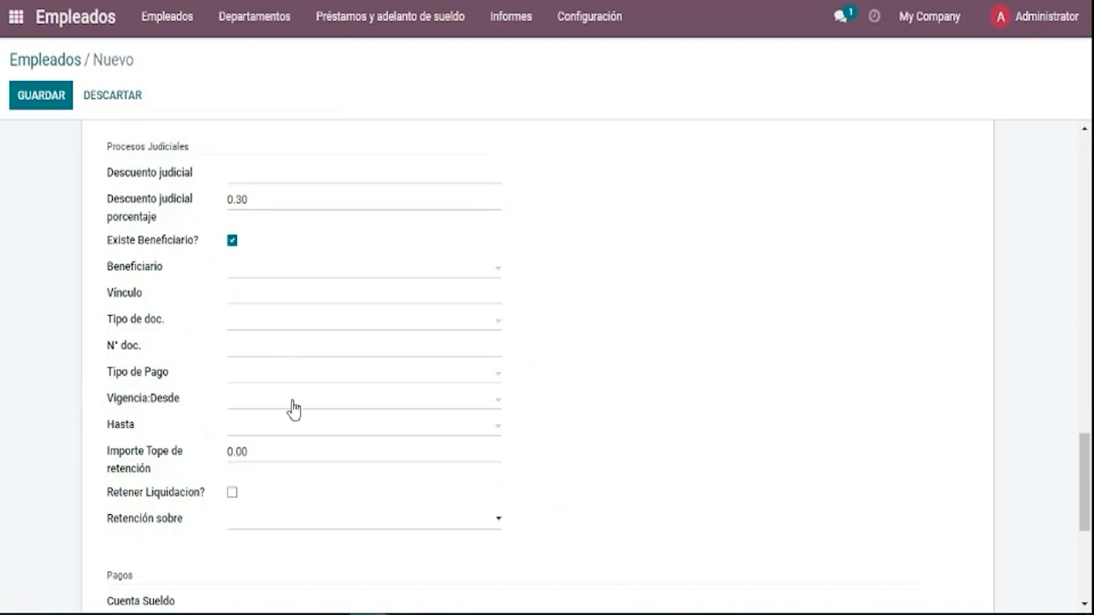
left_click(233, 242)
left_click(231, 244)
left_click(247, 288)
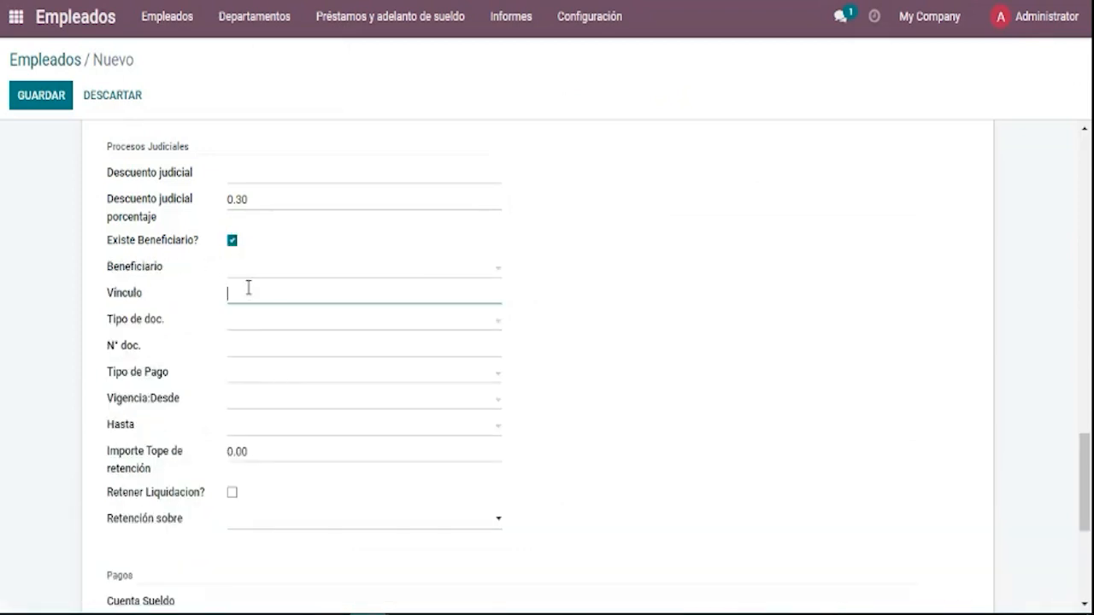
left_click(242, 279)
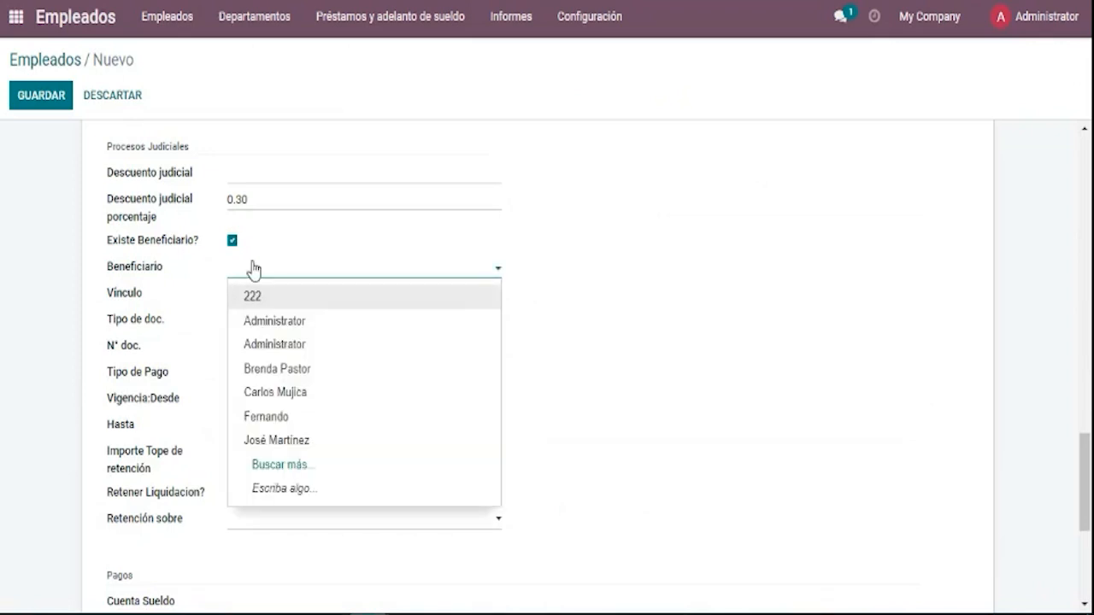
left_click(254, 271)
left_click(253, 271)
left_click(298, 372)
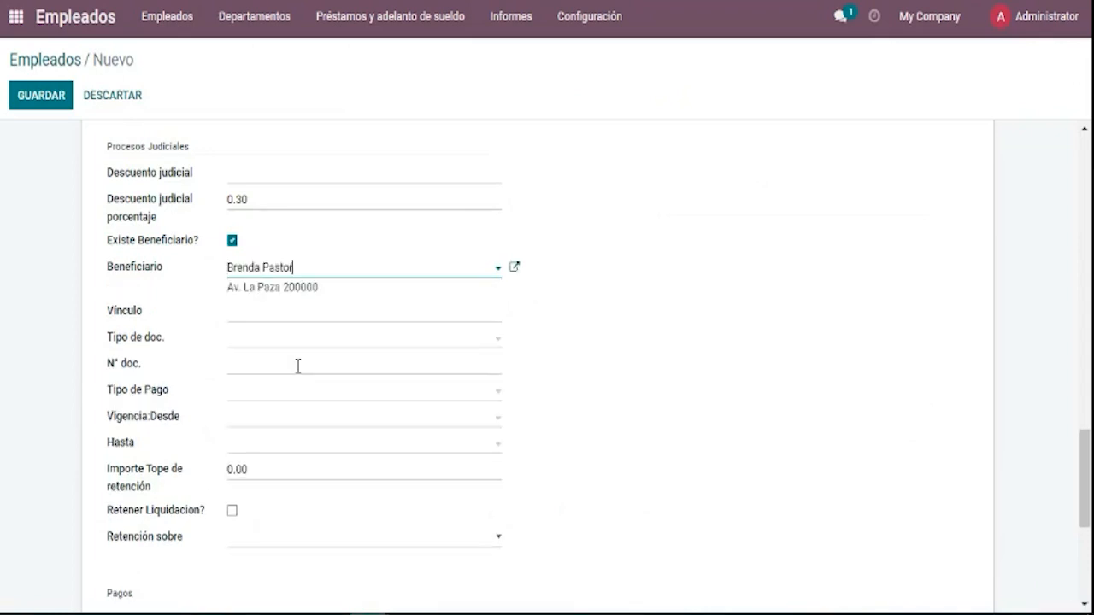
Enter relationship Esposa, document type DNI and the beneficiary's document number.
left_click(273, 312)
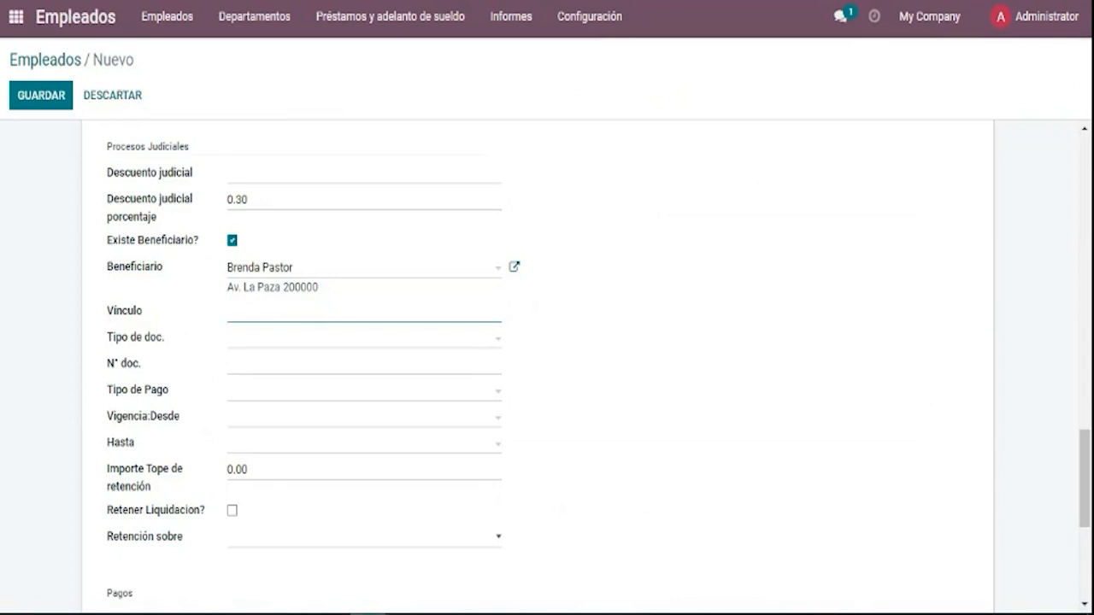
type("e")
type("sposa")
left_click(324, 346)
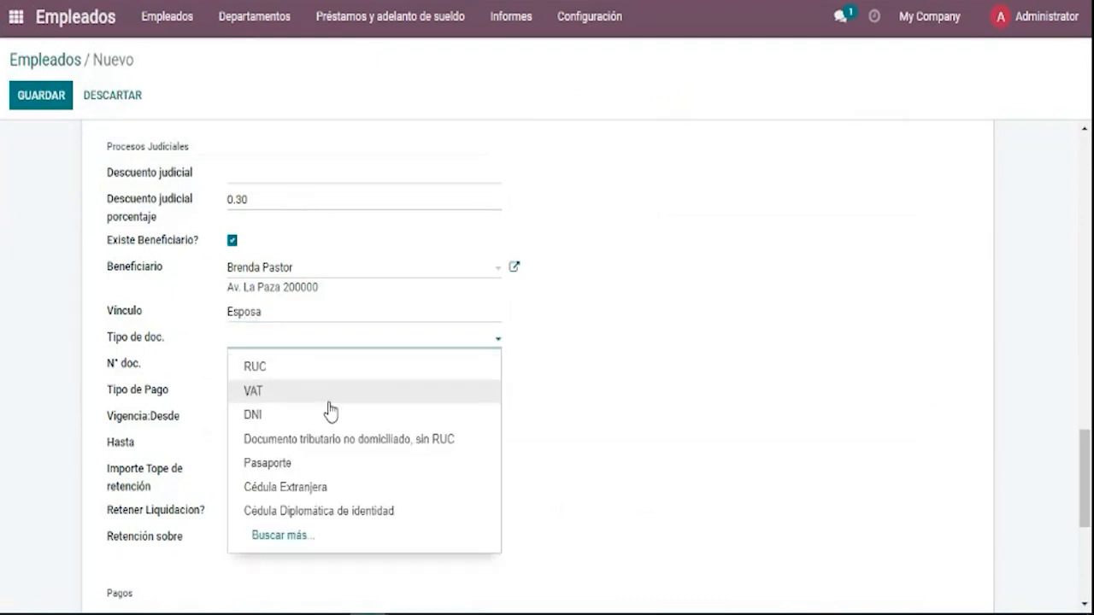
left_click(330, 416)
left_click(338, 367)
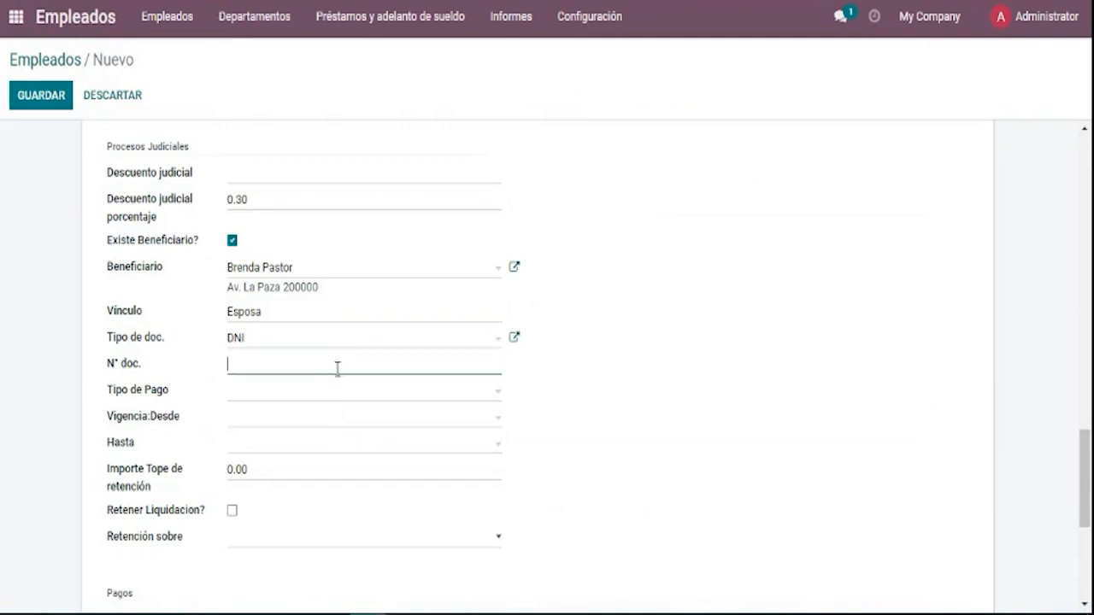
left_click(333, 395)
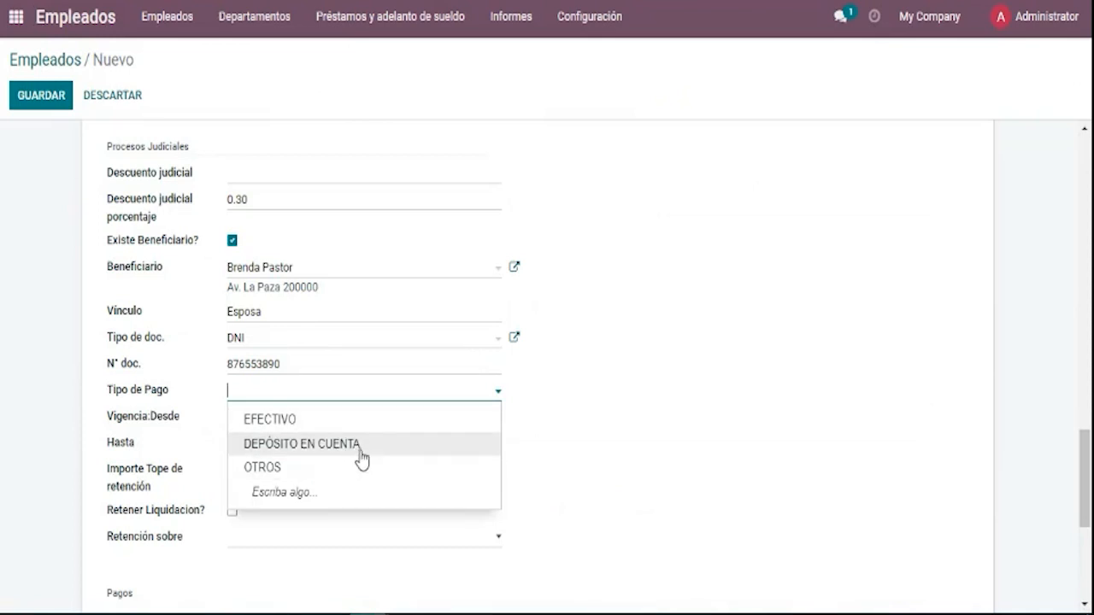
Set the beneficiary's payment type to EFECTIVO.
left_click(359, 453)
left_click(339, 425)
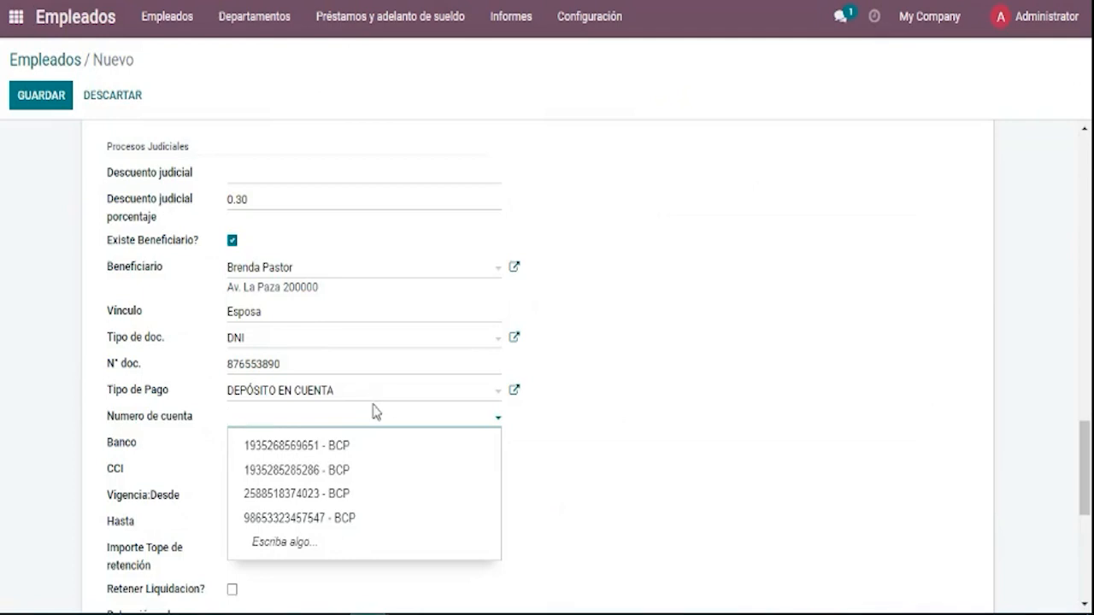
left_click(379, 399)
left_click(380, 421)
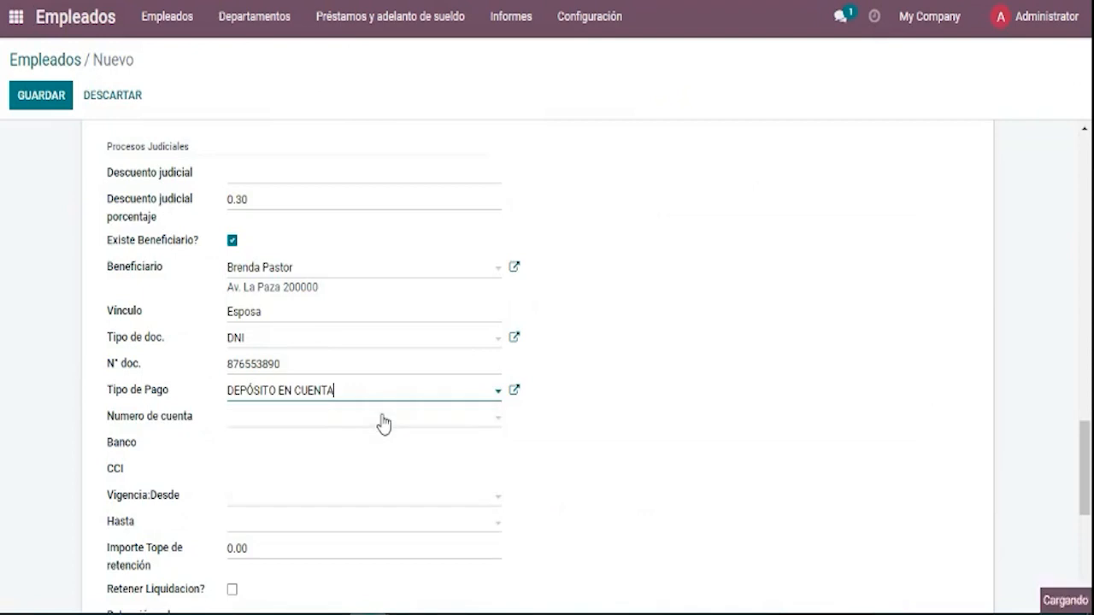
Set the validity period from 01/03/2023 to 31/12/2023.
left_click(386, 424)
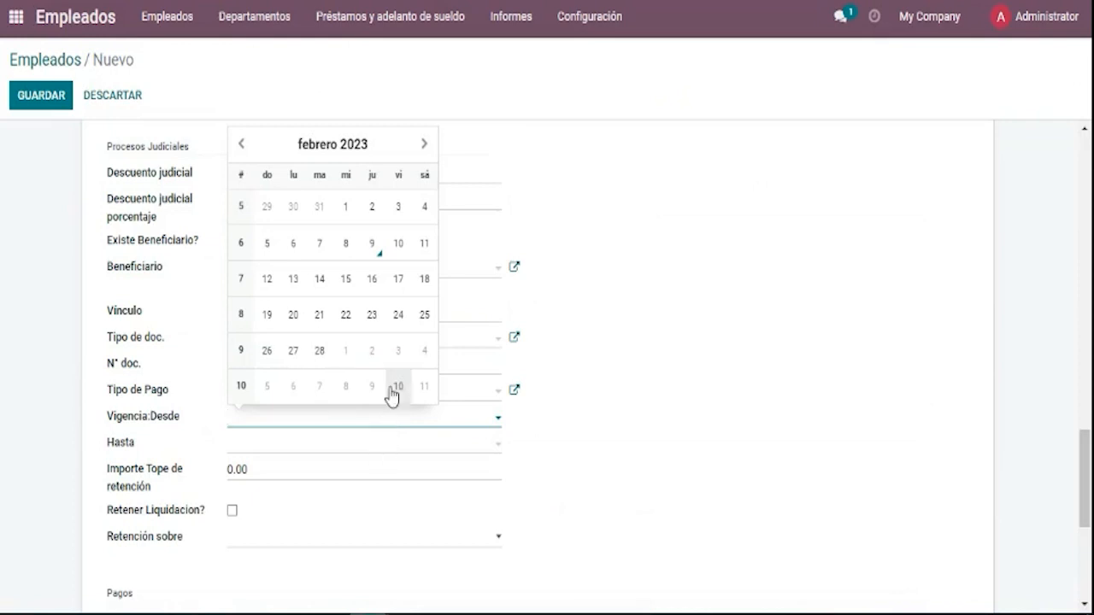
left_click(343, 365)
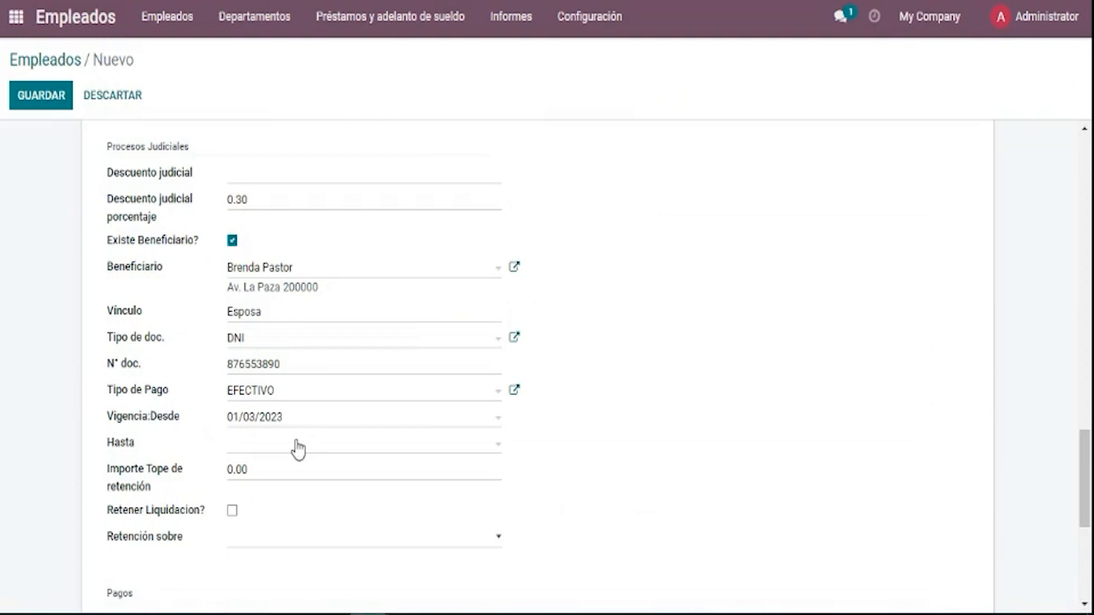
left_click(297, 449)
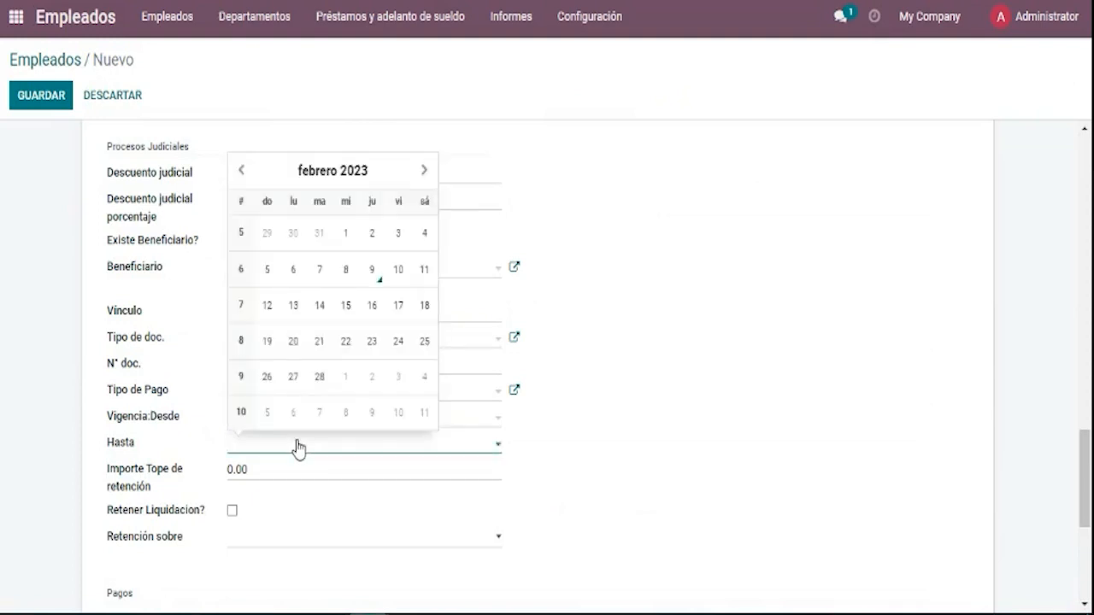
left_click(424, 171)
left_click(424, 171)
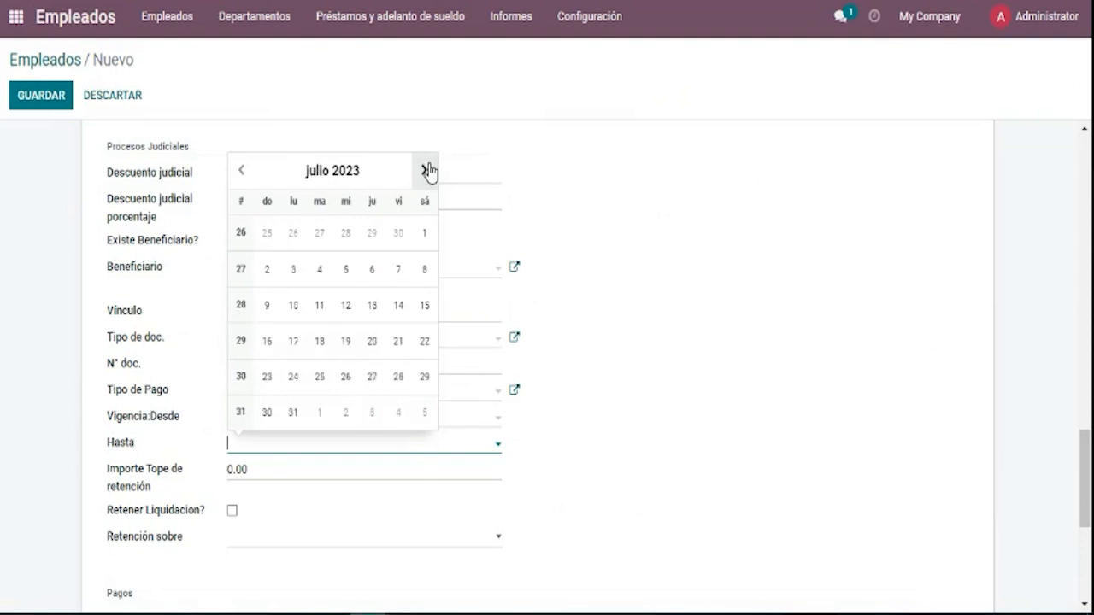
left_click(424, 171)
left_click(424, 171)
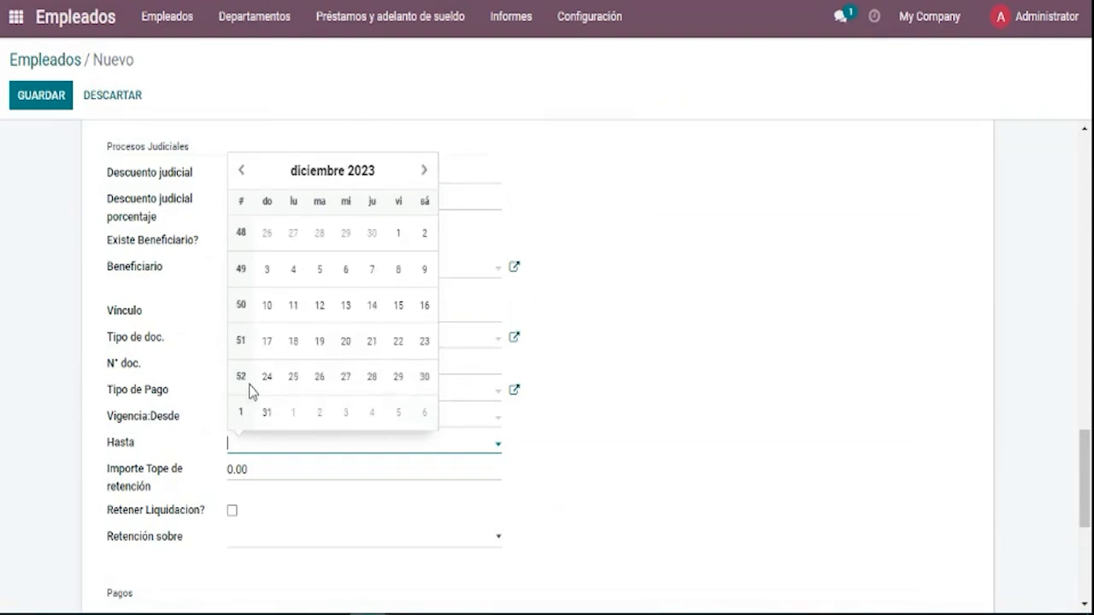
left_click(263, 415)
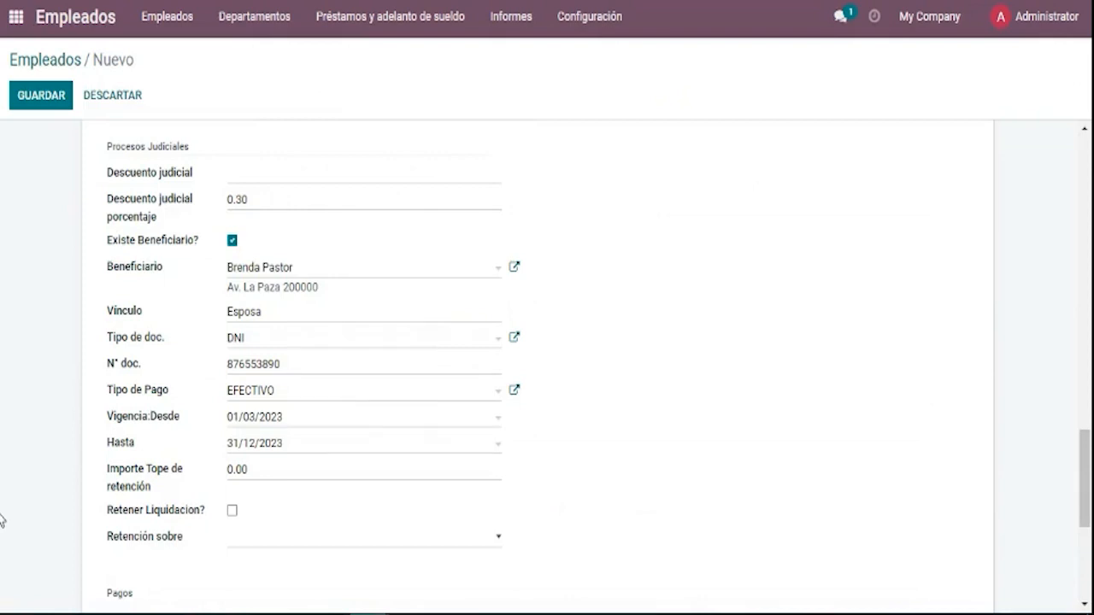
left_click(267, 471)
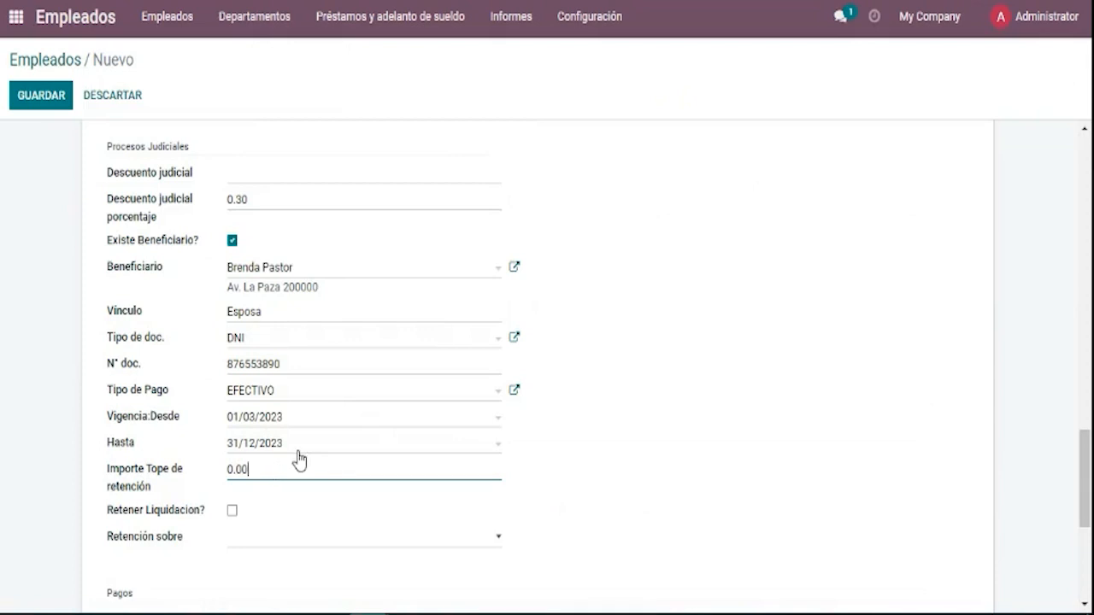
Enter 600 as the retention cap, leaving Retención sobre unchosen.
key("BackSpace")
key("BackSpace")
key("BackSpace")
key("BackSpace")
type("600")
left_click(299, 515)
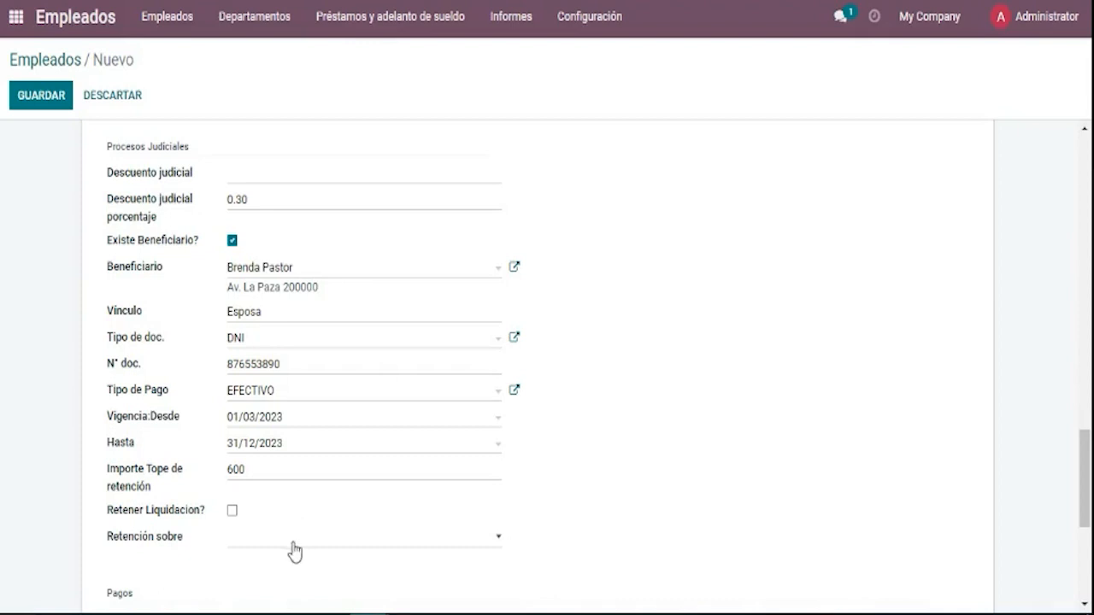
left_click(293, 545)
left_click(214, 548)
Enable retaining the settlement and try retention bases, ending on Neto a pagar.
left_click(232, 515)
scroll(1085, 478, "down", 1)
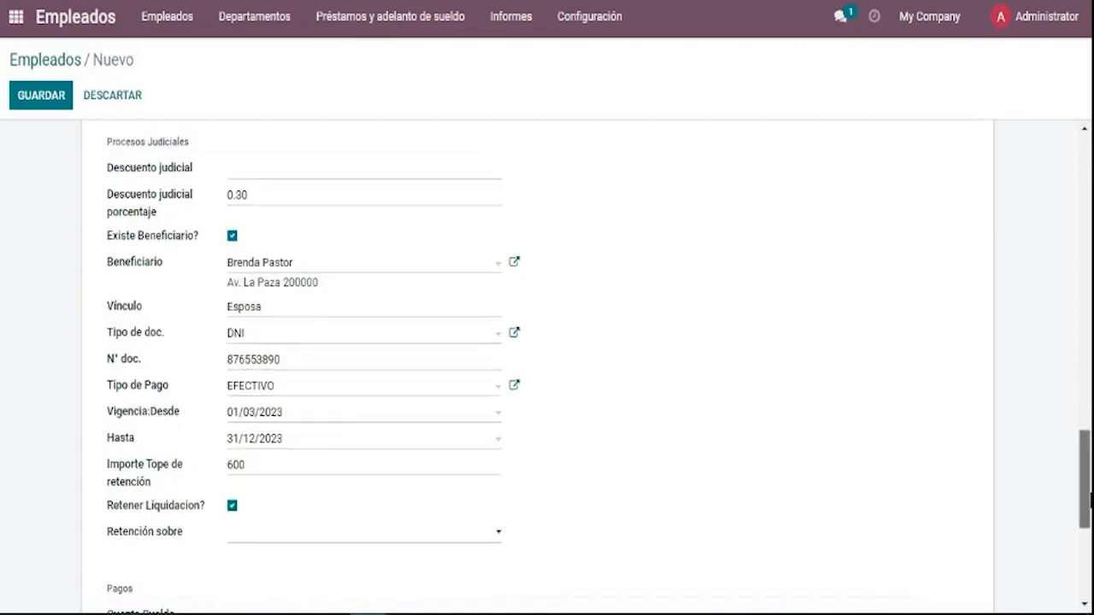
left_click_drag(1091, 494, 1056, 504)
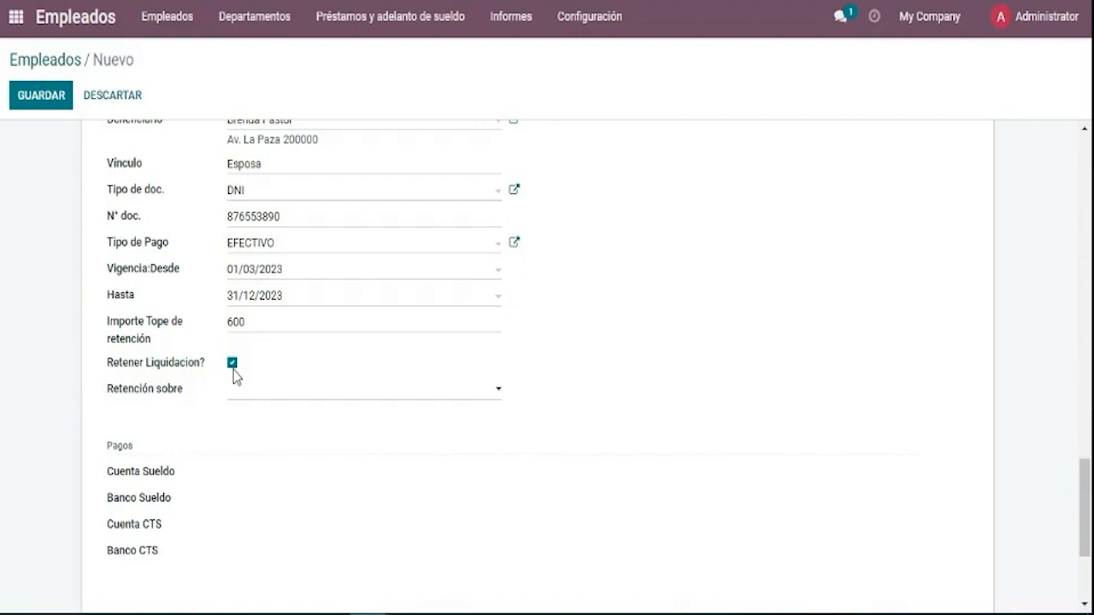
left_click(236, 391)
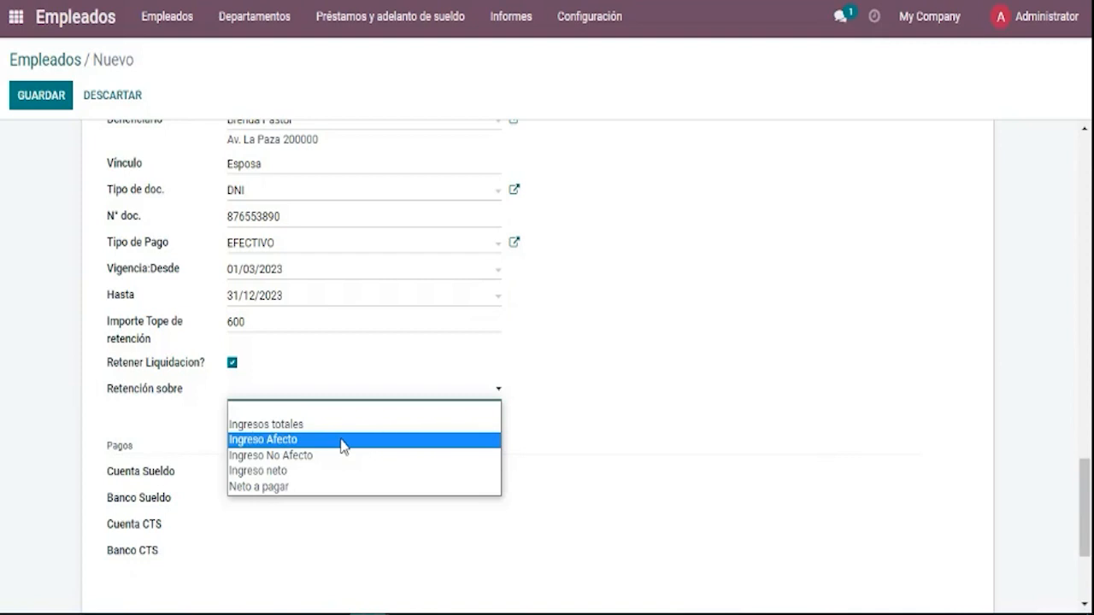
left_click(325, 426)
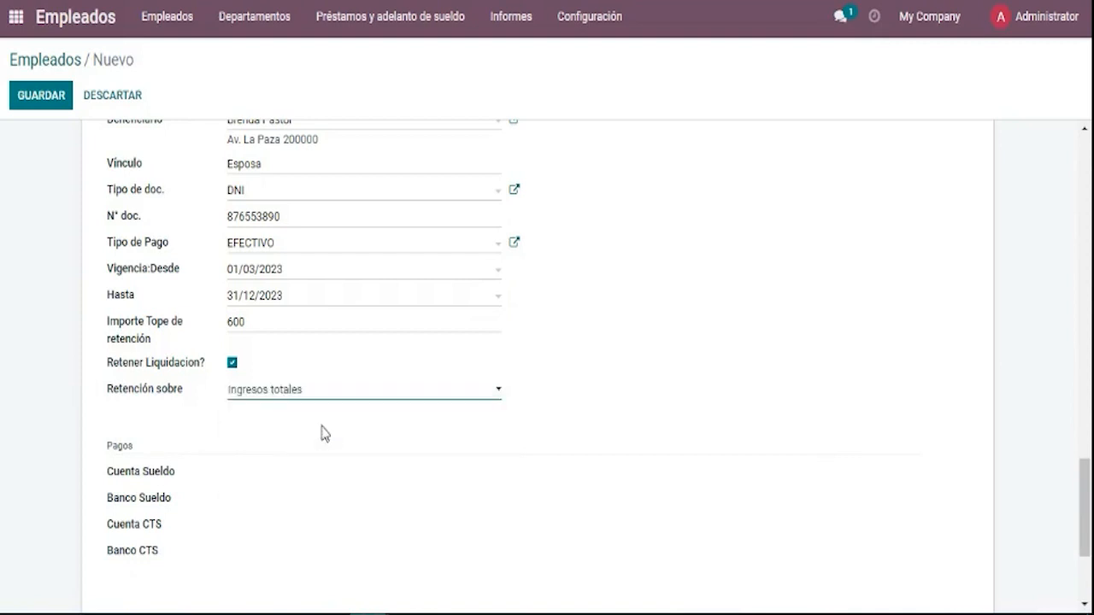
left_click(325, 401)
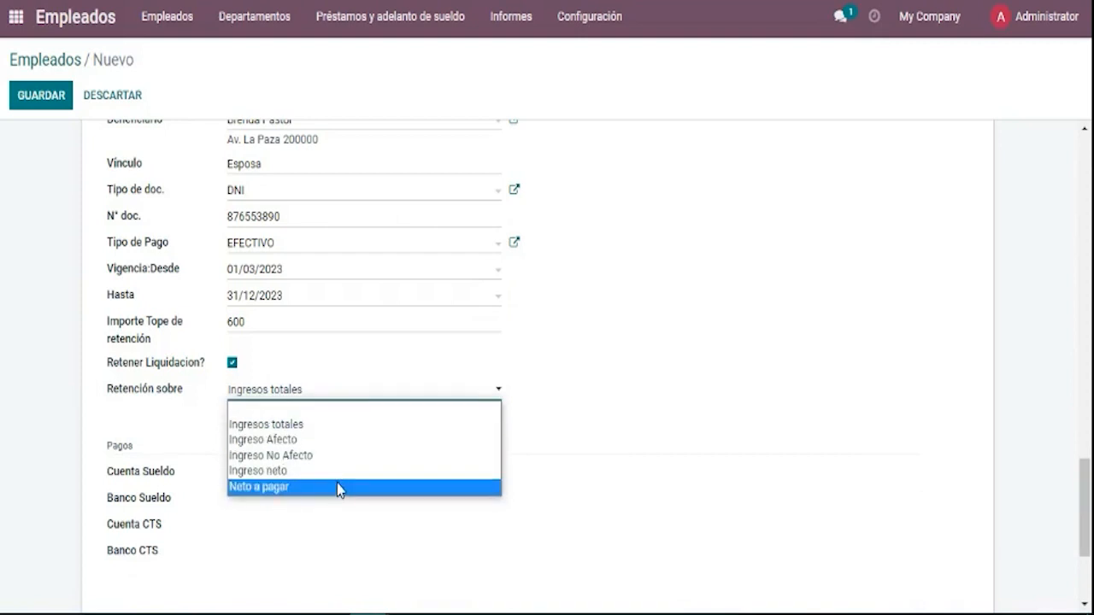
left_click(323, 441)
left_click(333, 390)
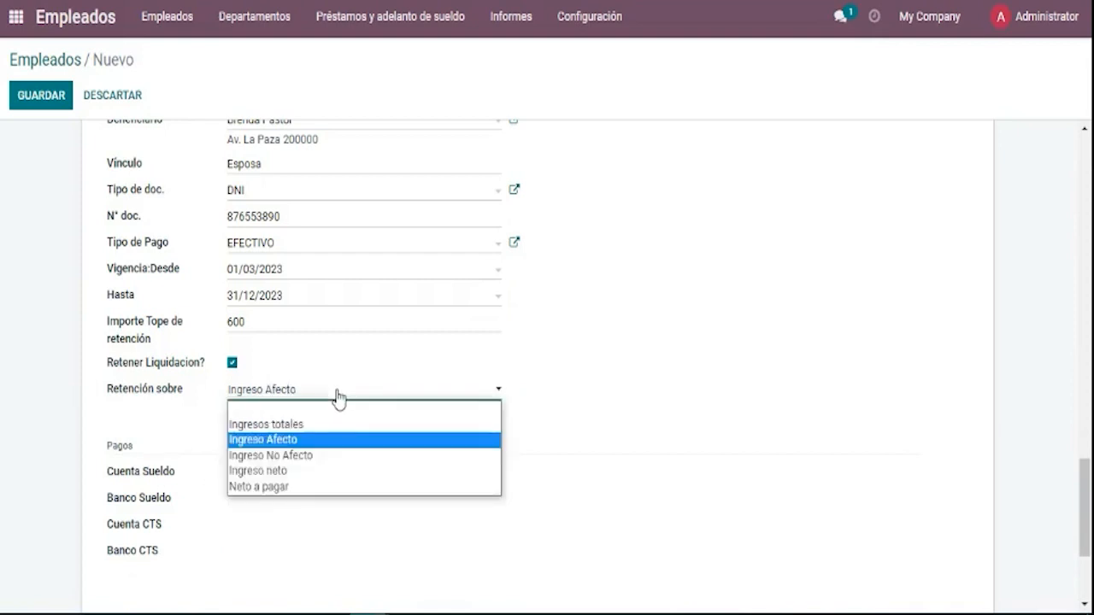
left_click(335, 455)
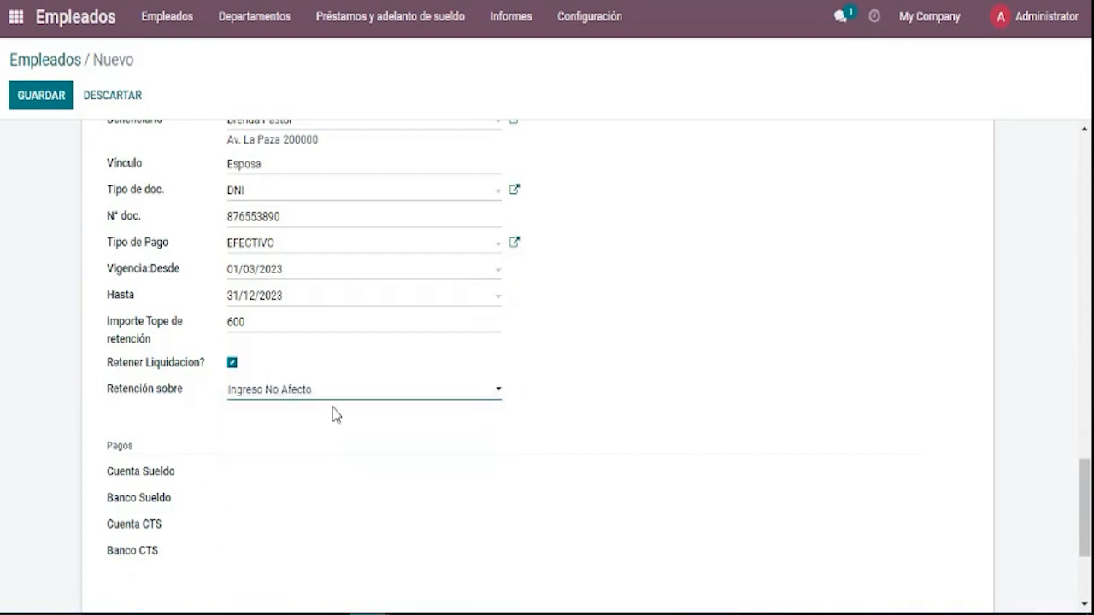
left_click(337, 400)
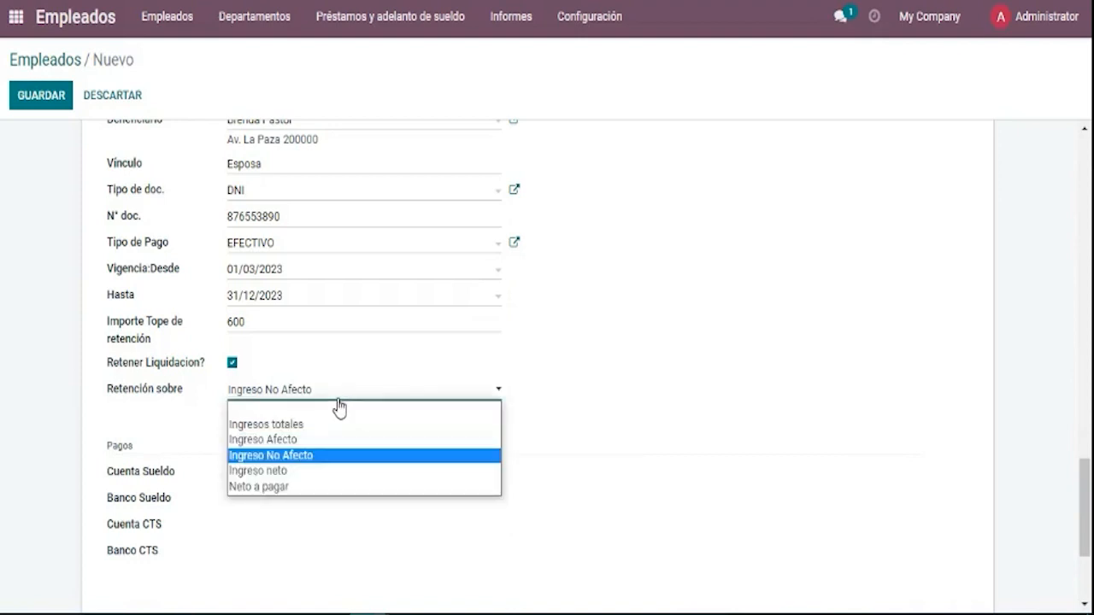
left_click(336, 473)
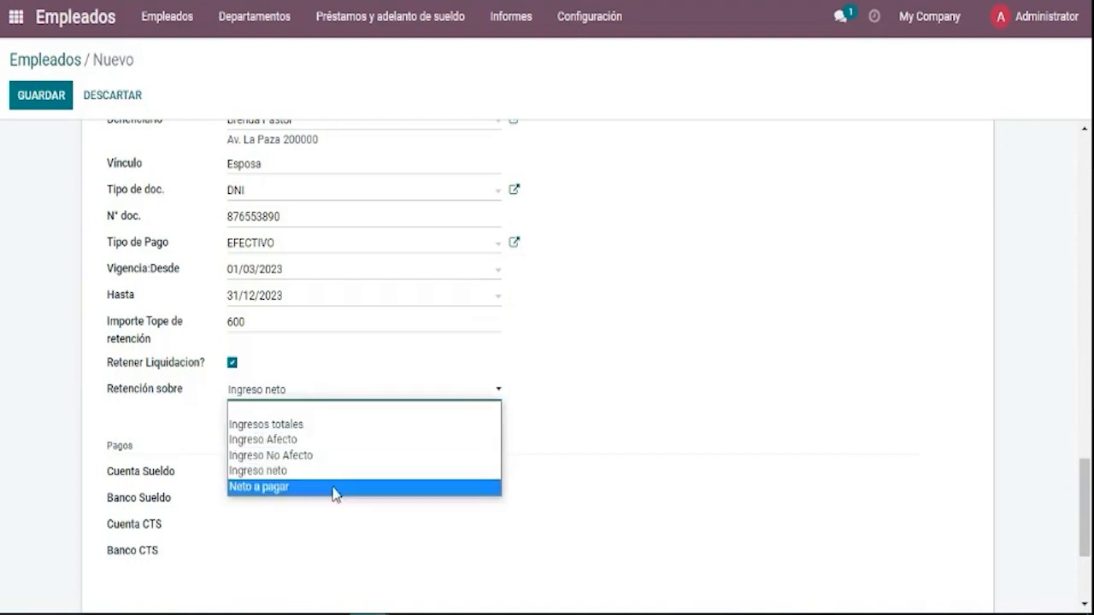
left_click(333, 487)
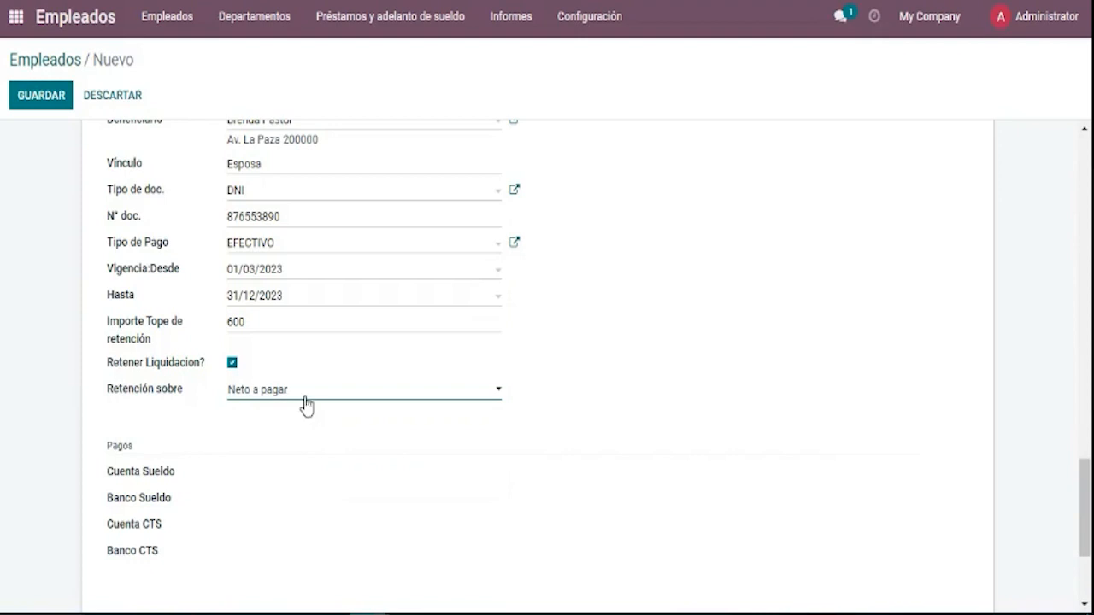
Keep Neto a pagar as the retention basis and save the employee record.
left_click(304, 396)
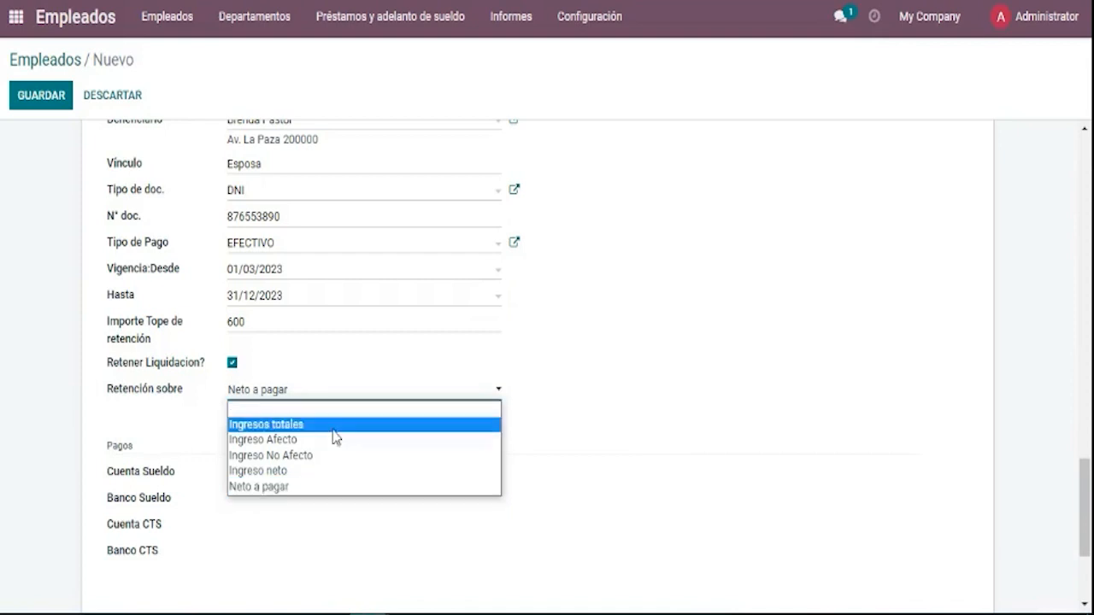
left_click(391, 501)
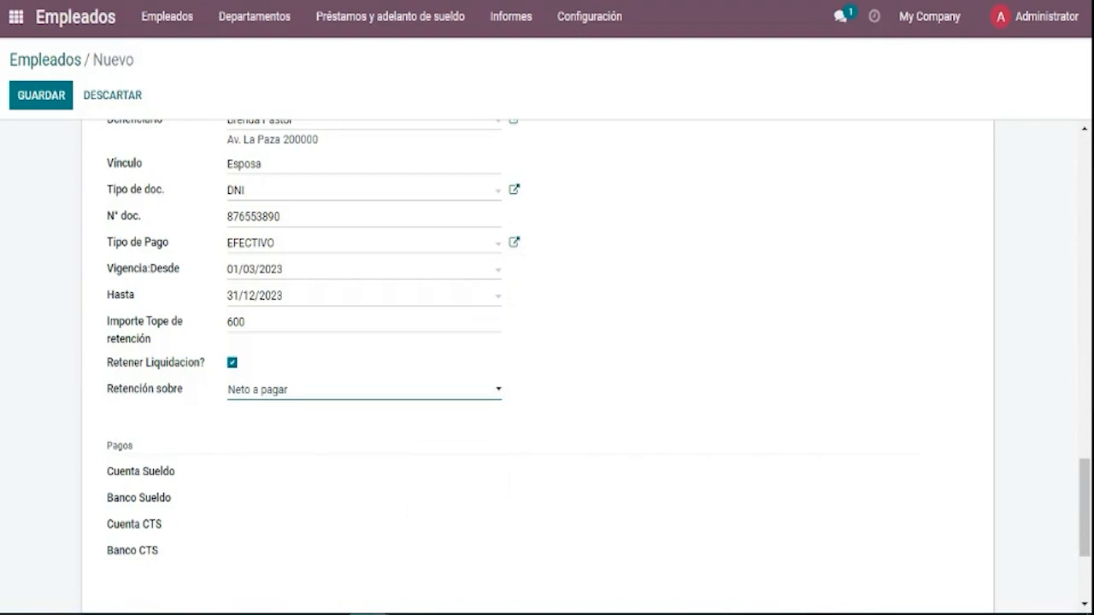
scroll(1089, 526, "down", 1)
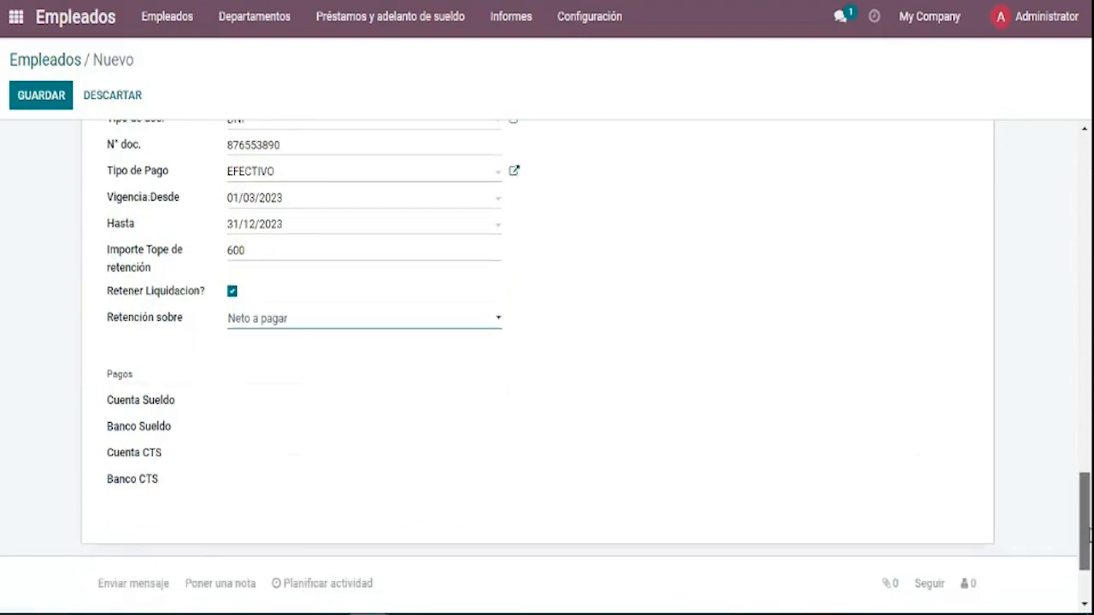
scroll(1089, 525, "up", 2)
scroll(1088, 530, "down", 3)
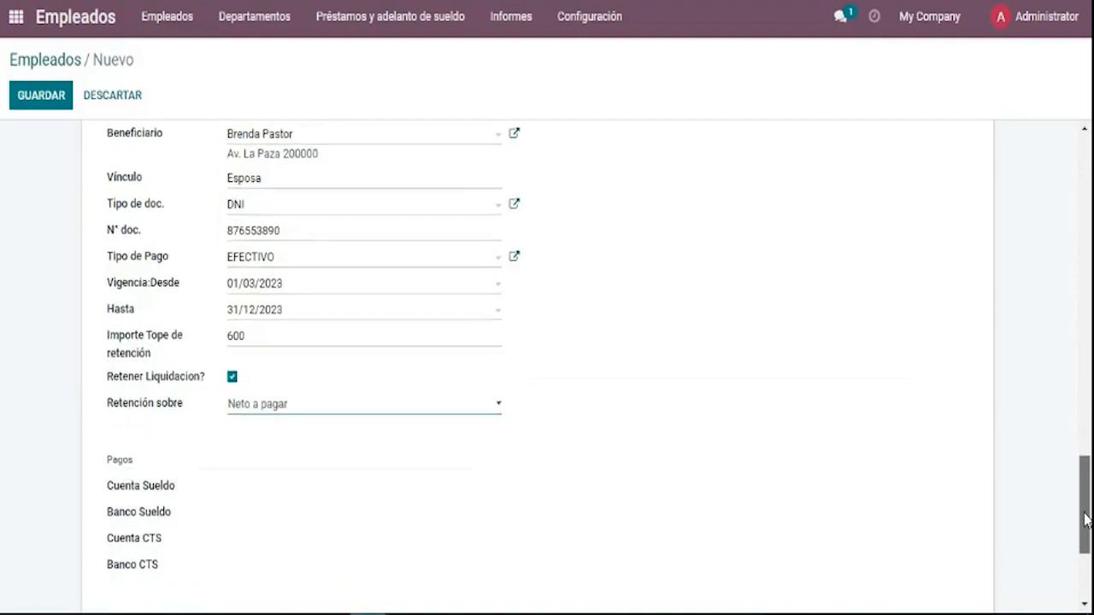
scroll(1088, 530, "down", 2)
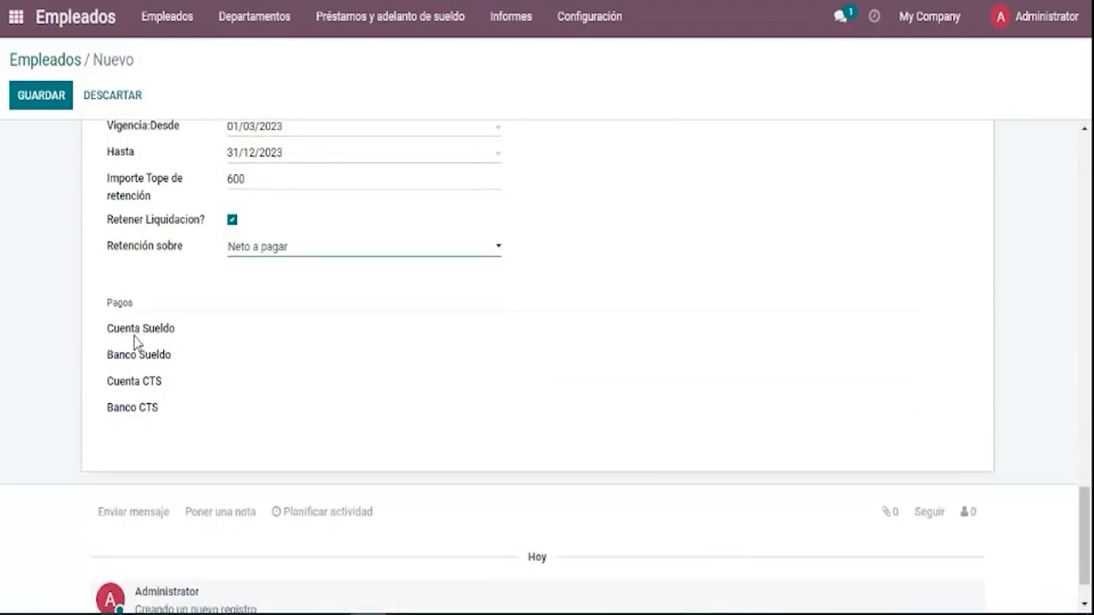
left_click(266, 250)
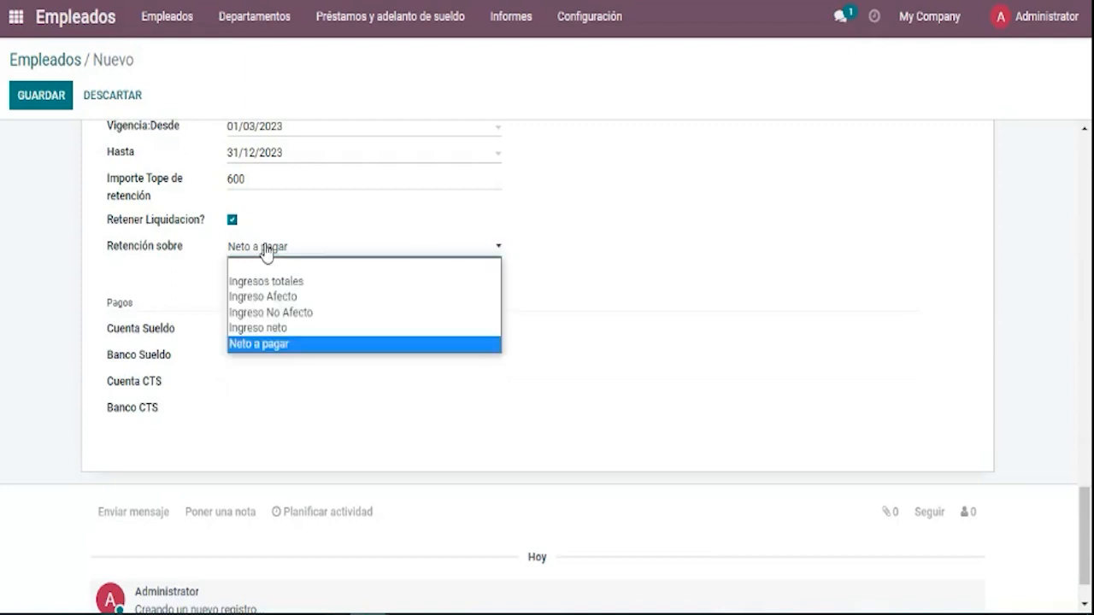
left_click(266, 249)
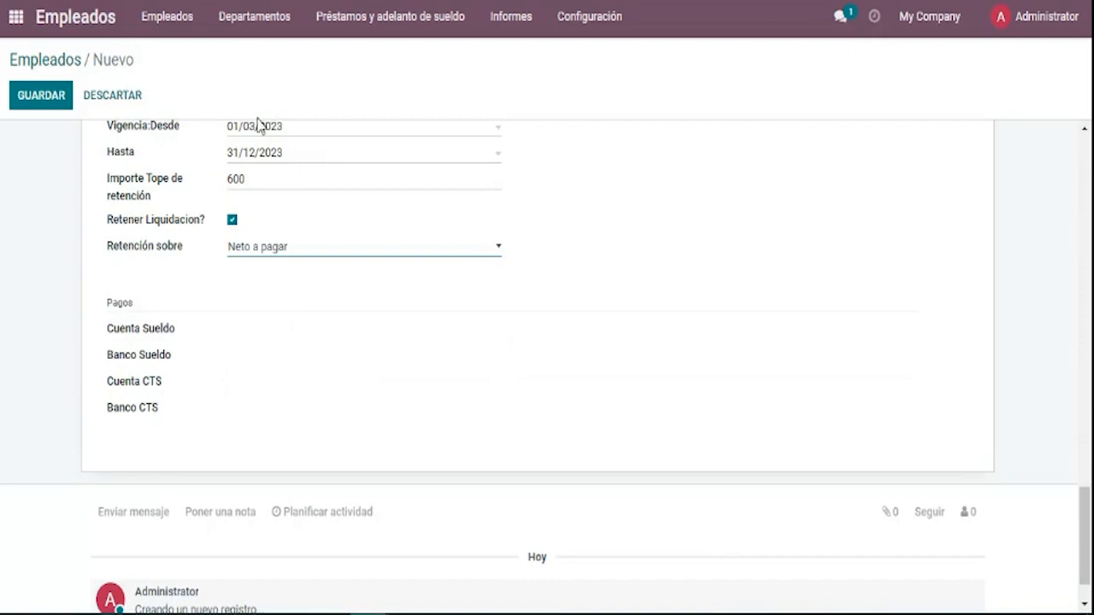
left_click(40, 99)
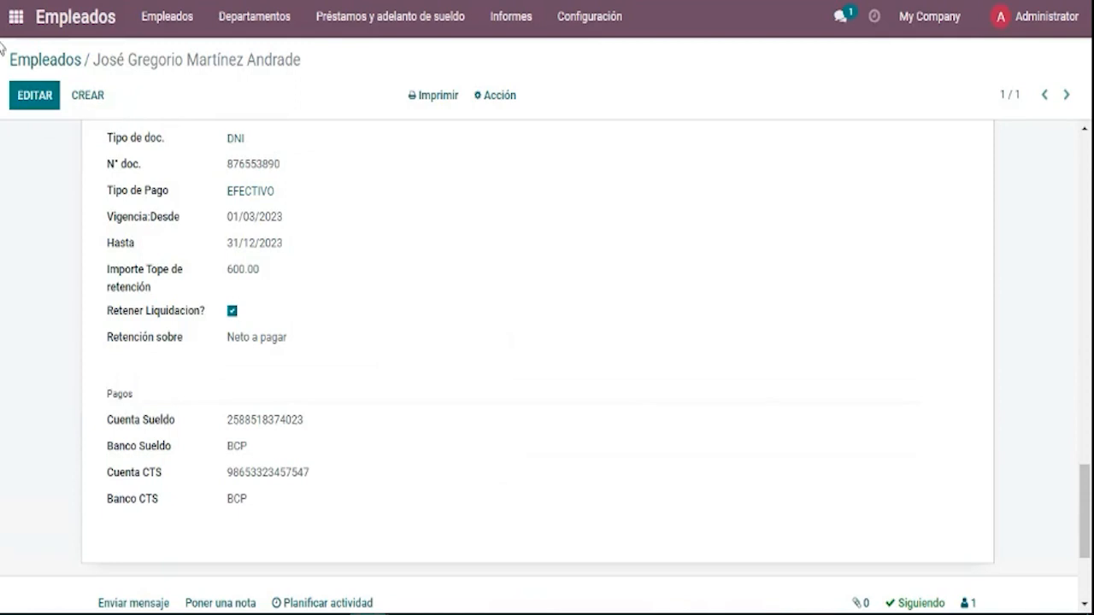
Review the saved payment details, then put the employee record back into edit mode.
left_click_drag(107, 400, 305, 502)
left_click(306, 503)
left_click(1087, 428)
left_click_drag(1087, 419, 1072, 283)
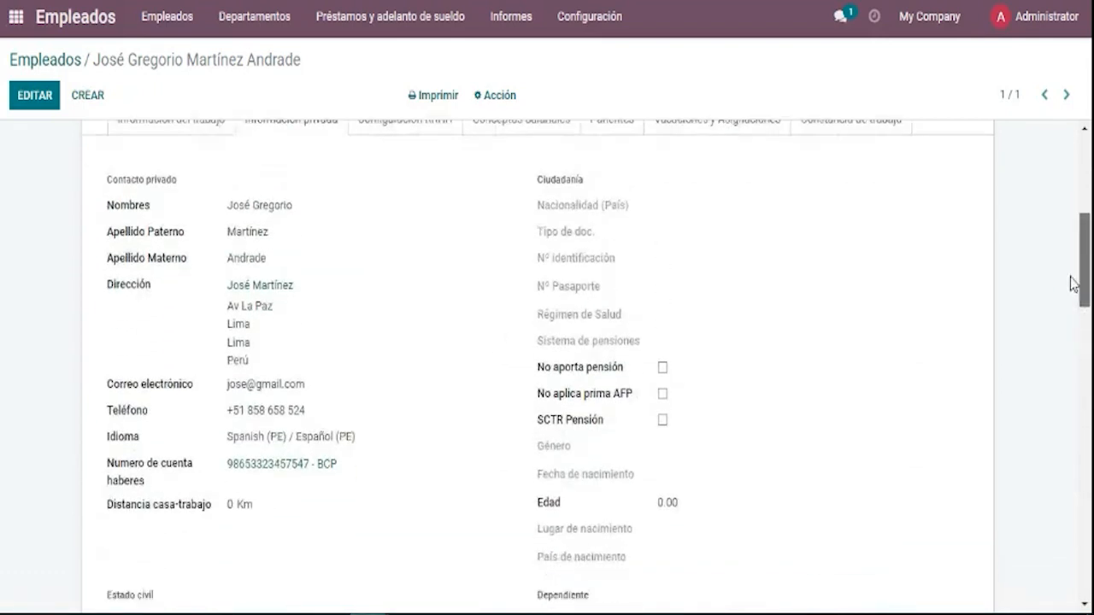
left_click(20, 110)
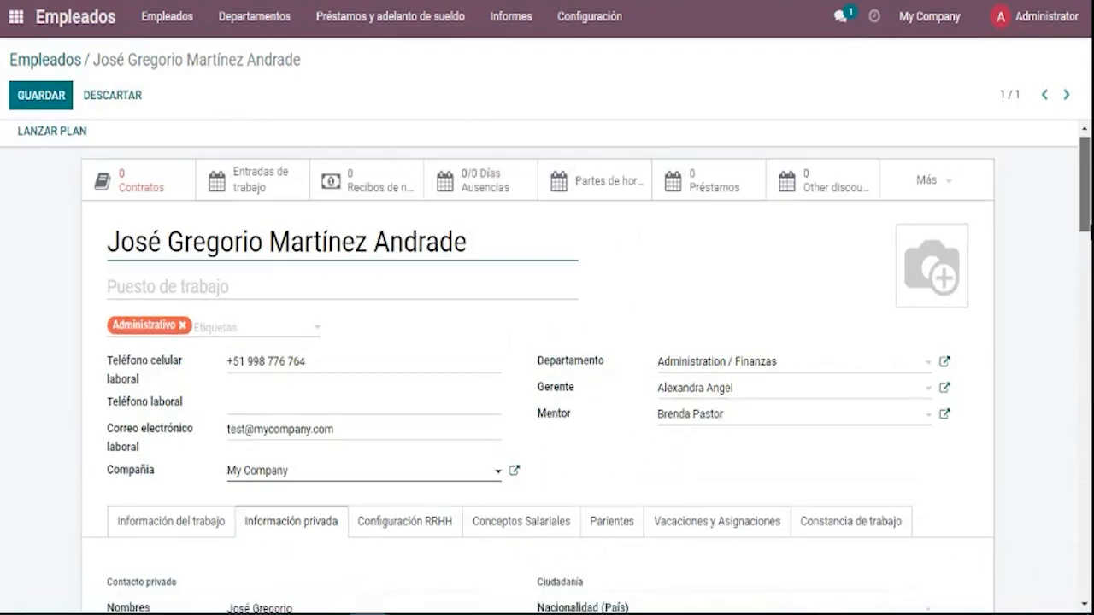
Set nationality to Venezuela and document type to Cédula Extranjera.
left_click_drag(1084, 213, 1075, 299)
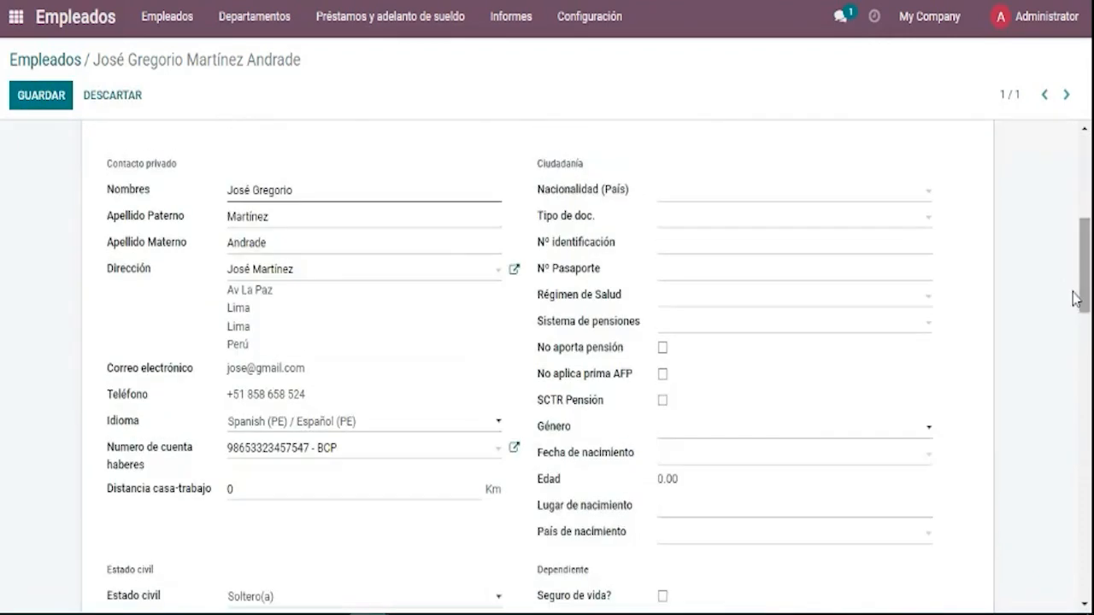
left_click(728, 202)
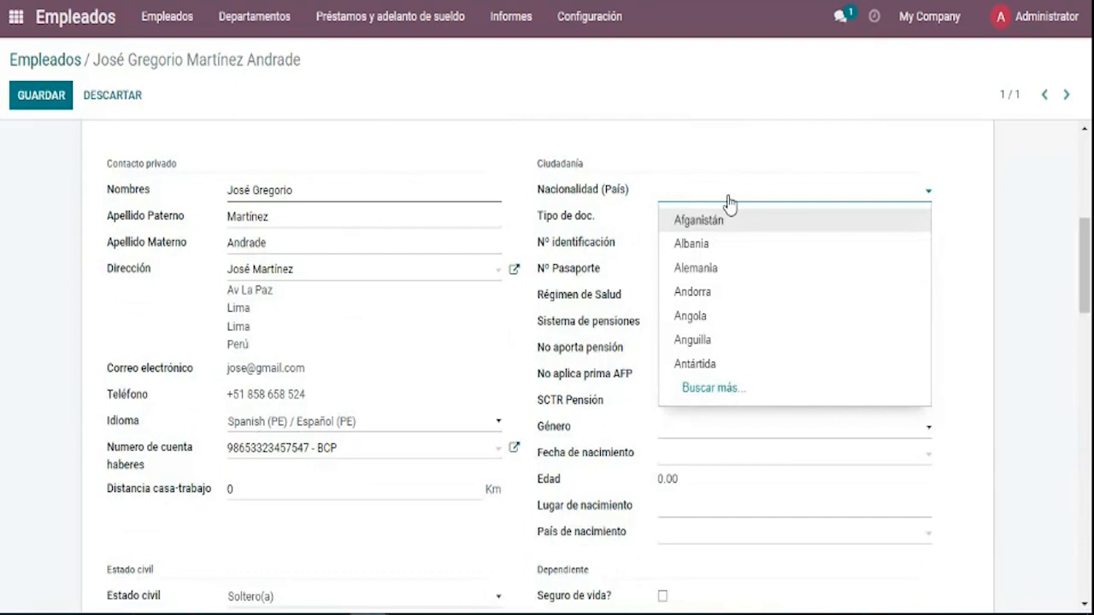
type("p")
key("BackSpace")
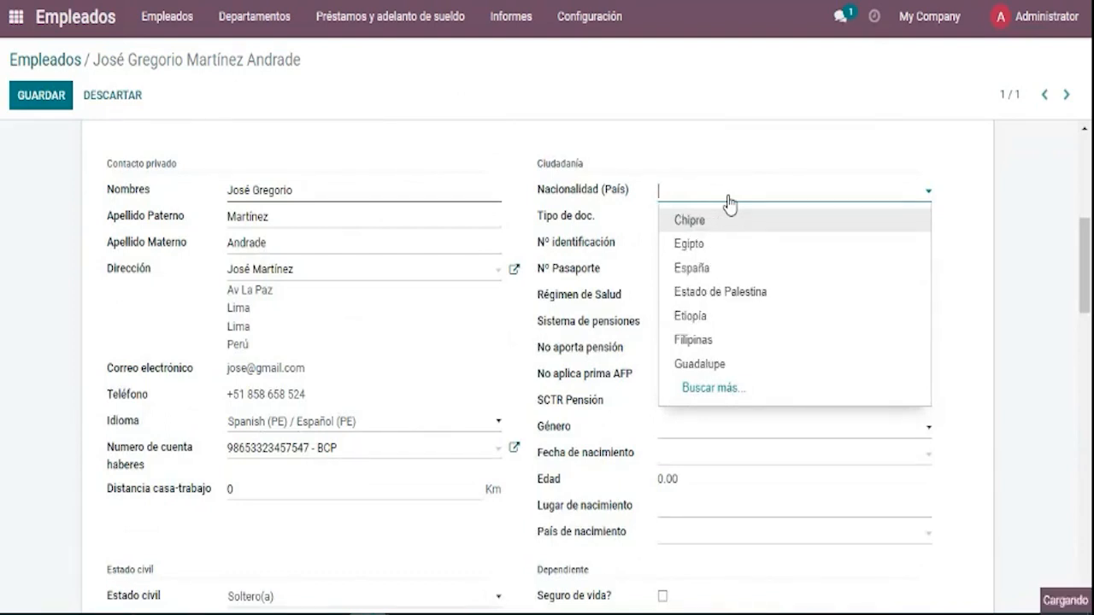
type("venez")
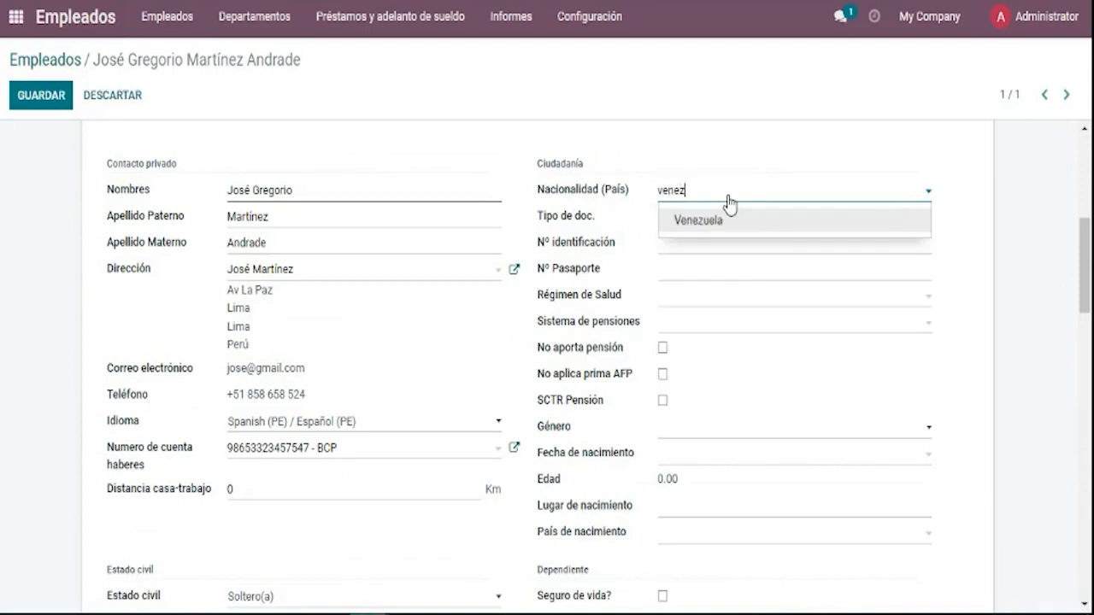
left_click(729, 226)
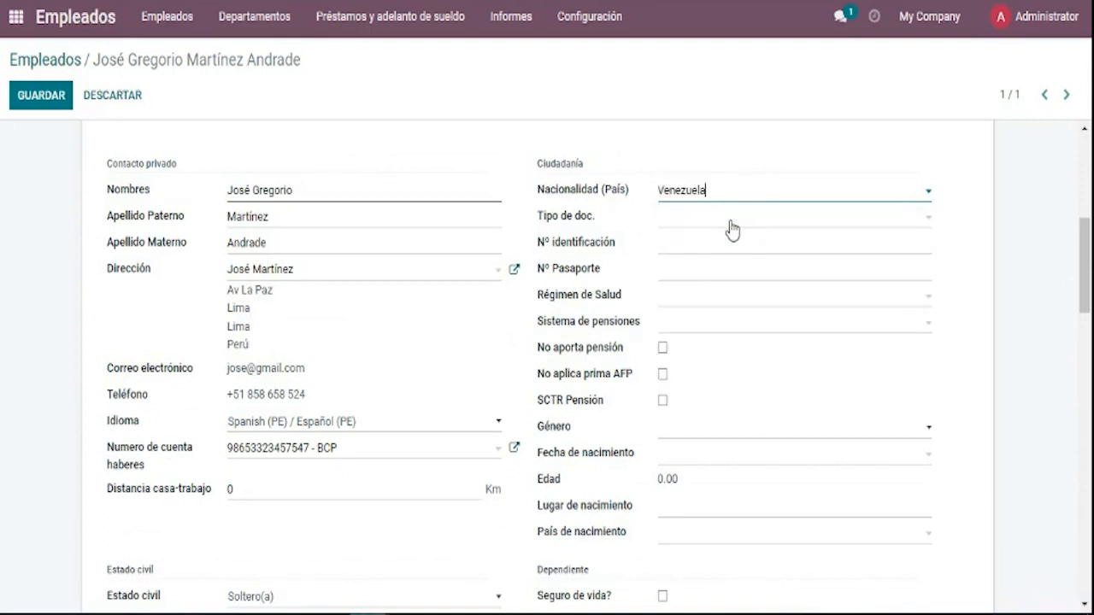
left_click(732, 228)
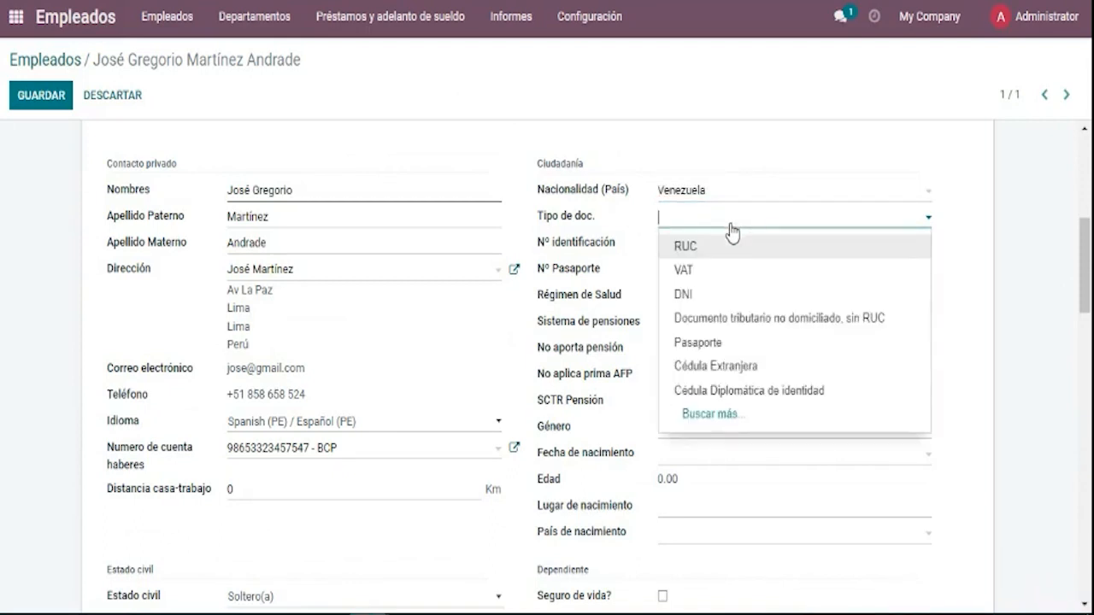
left_click(755, 367)
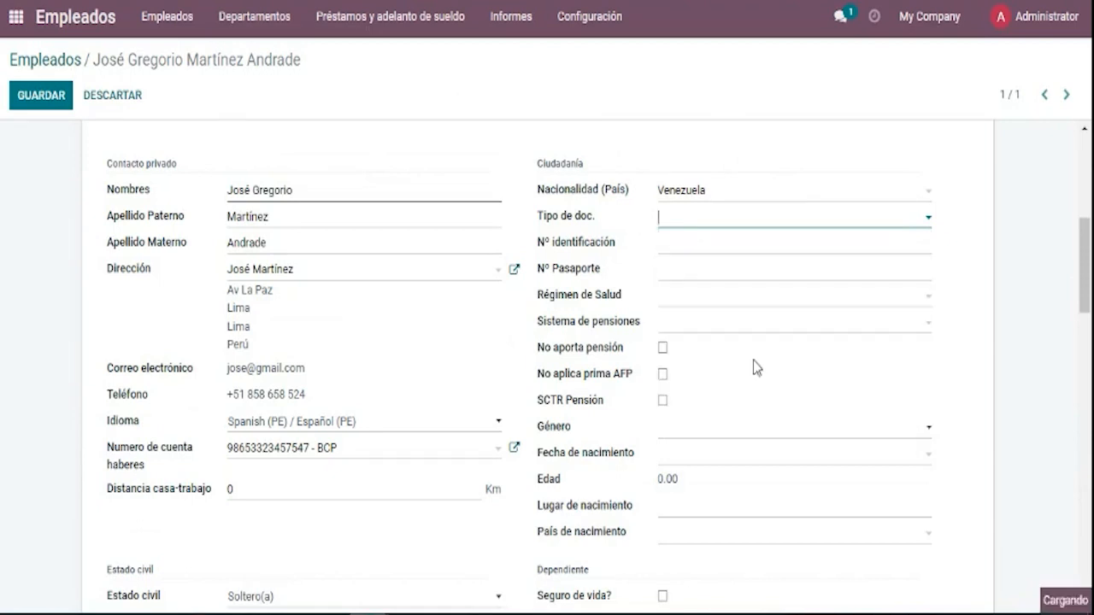
Fill in the employee's identification number.
left_click(774, 248)
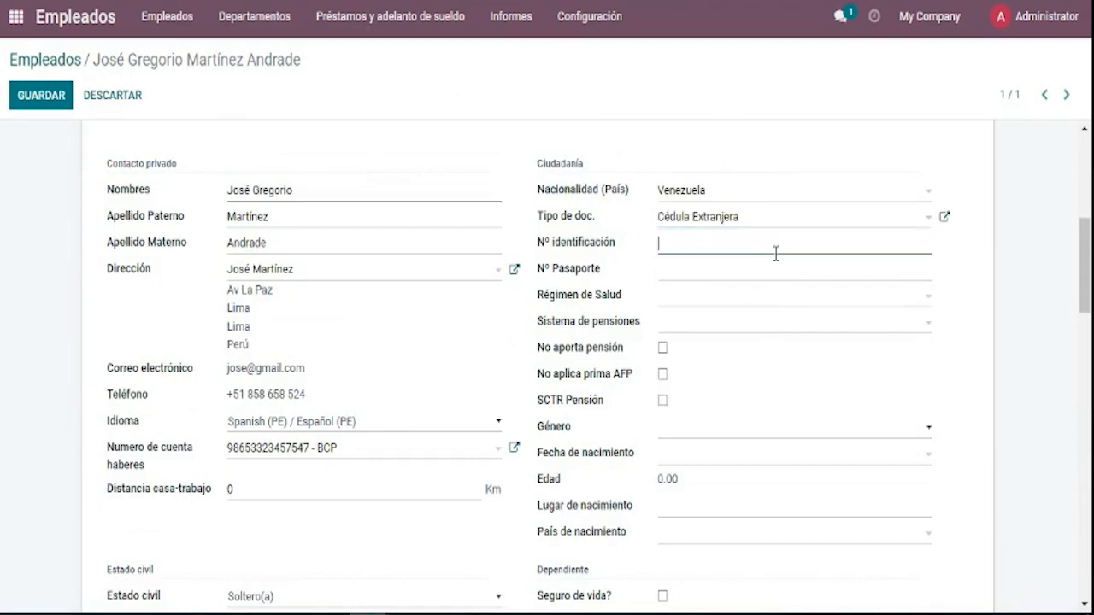
type("1234567890")
left_click(780, 266)
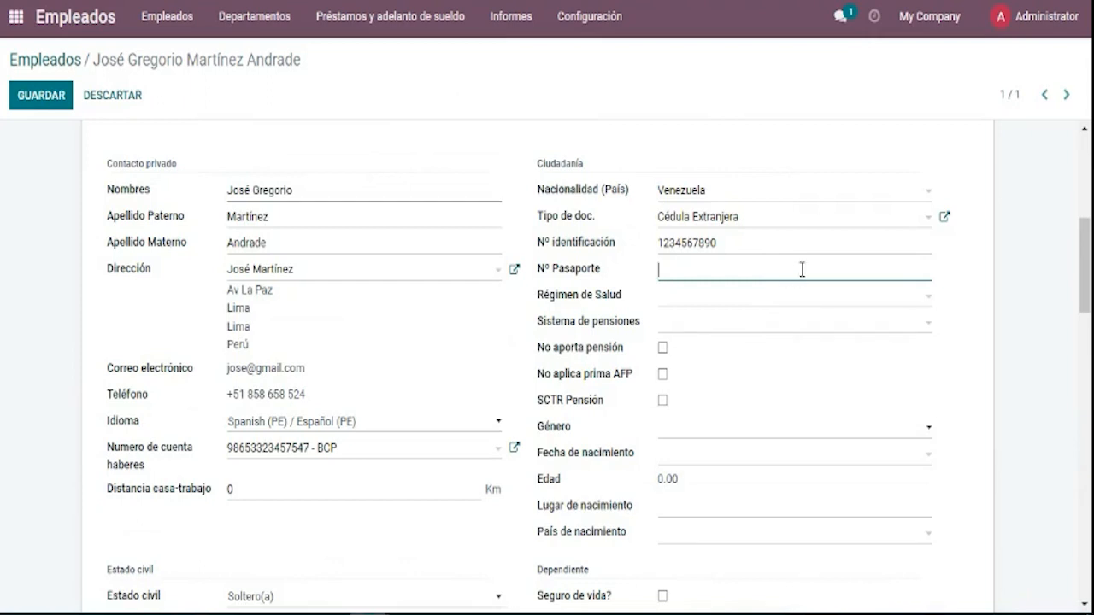
left_click(802, 301)
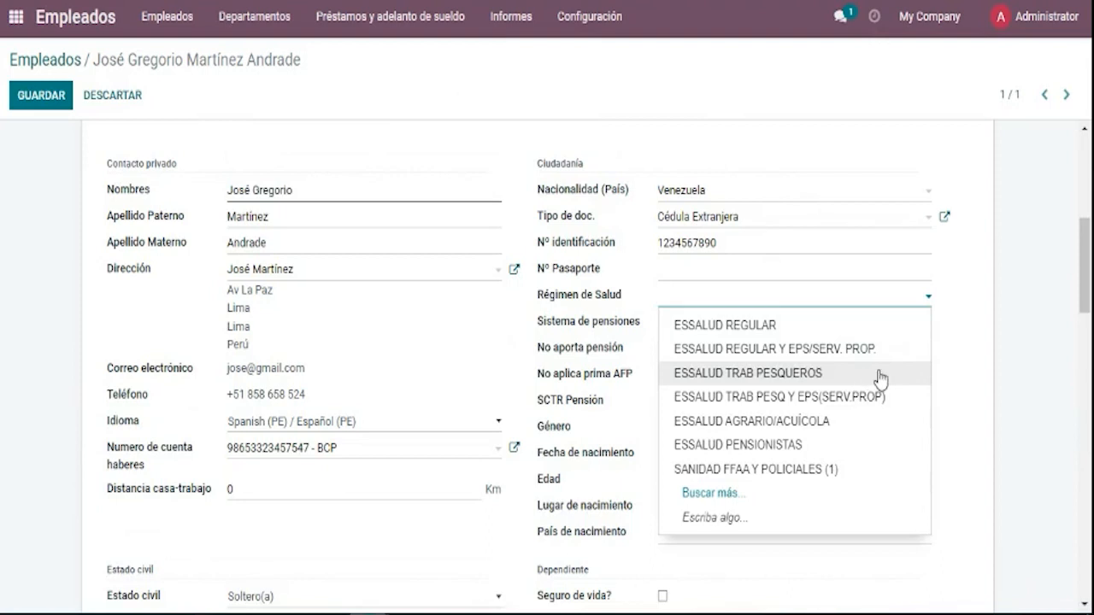
Set health regime to SIS – MICROEMPRESA (2) and try several pension systems.
type("sis")
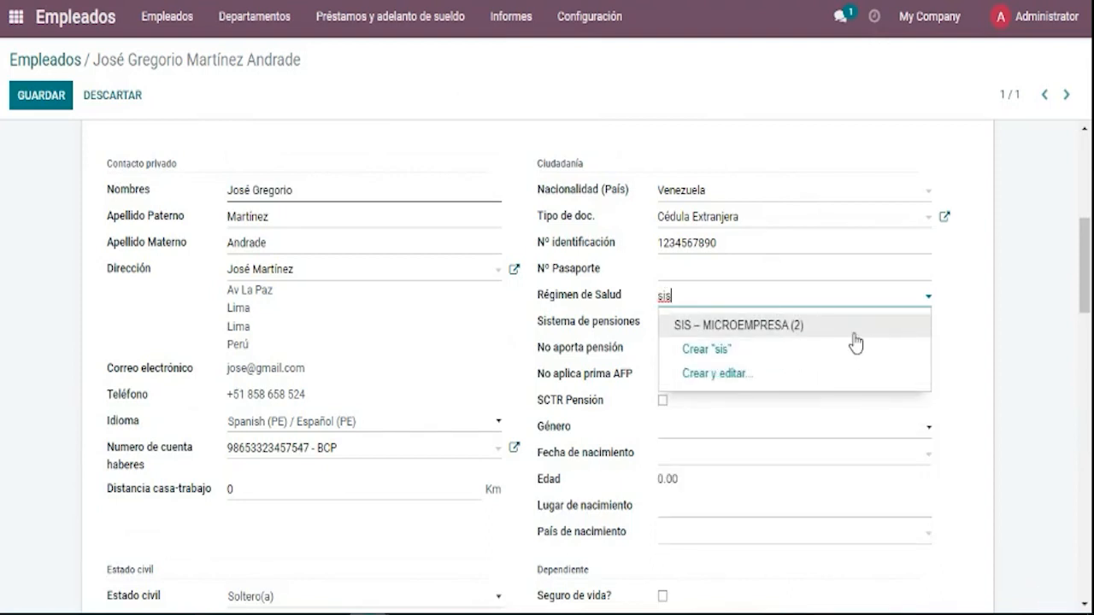
left_click(856, 342)
left_click(854, 337)
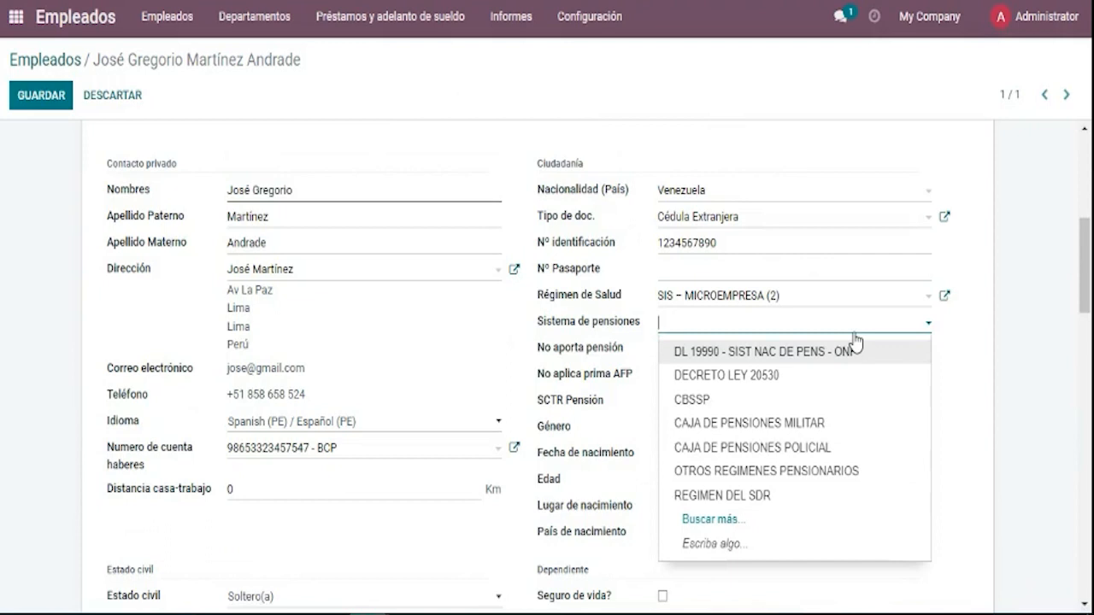
left_click(855, 366)
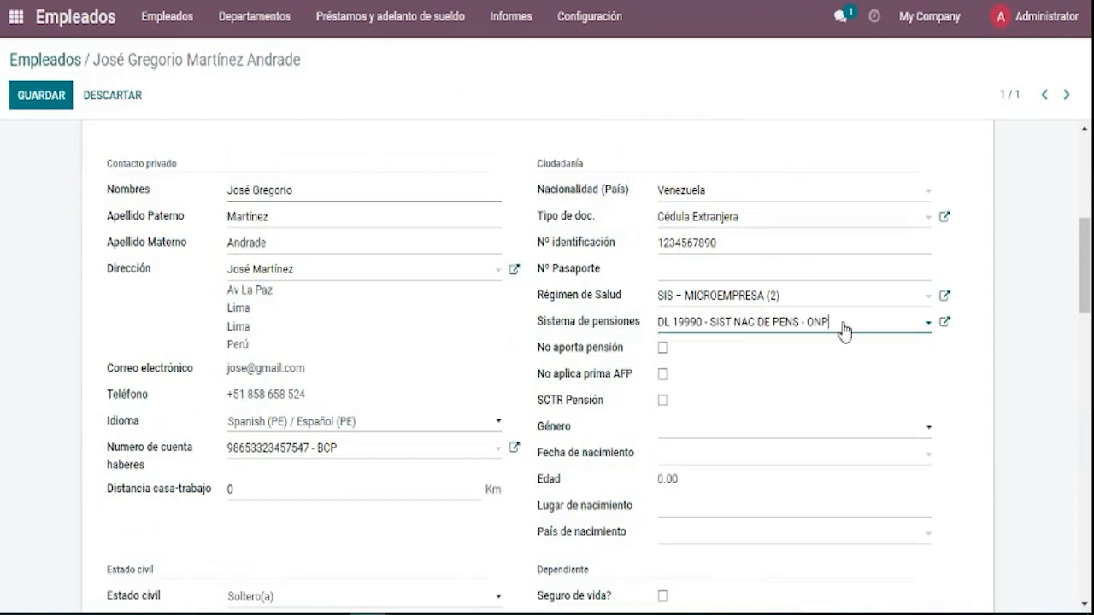
left_click(843, 323)
left_click(844, 388)
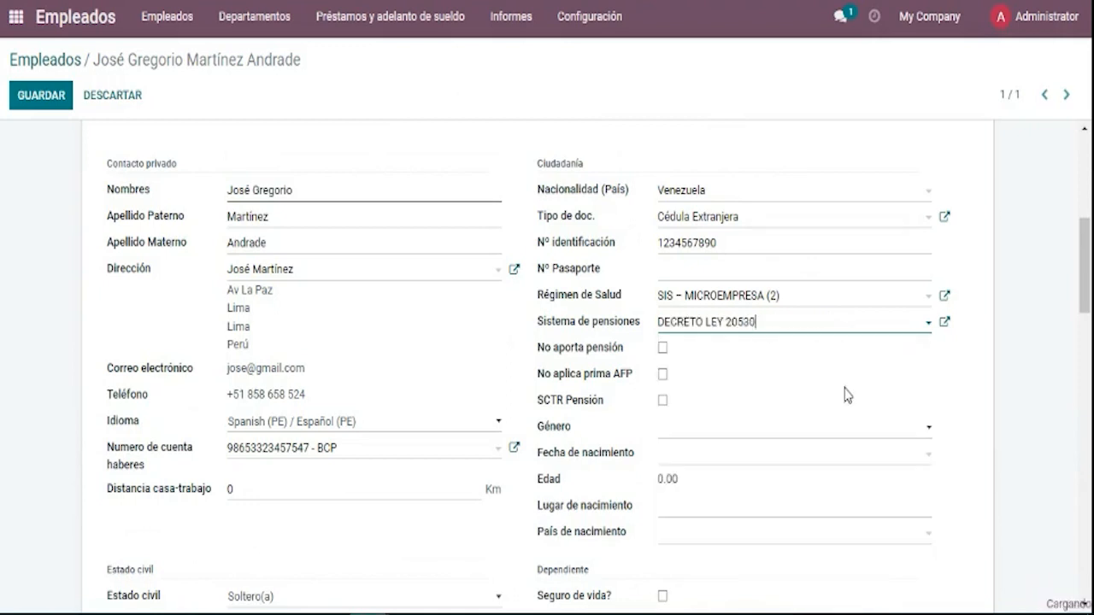
left_click(835, 332)
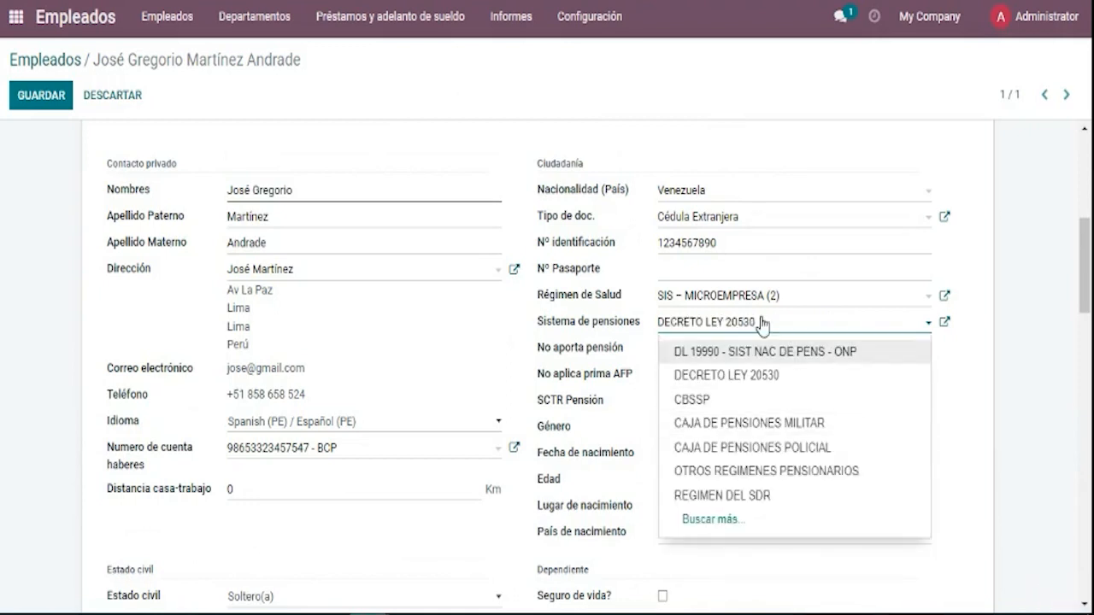
left_click(772, 422)
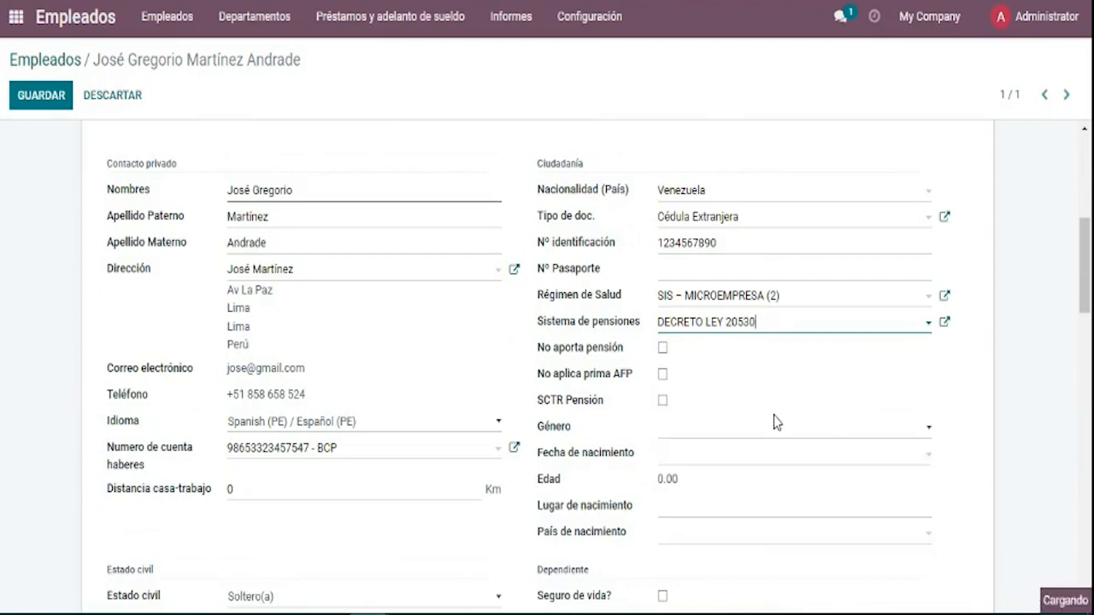
left_click(796, 332)
left_click(794, 375)
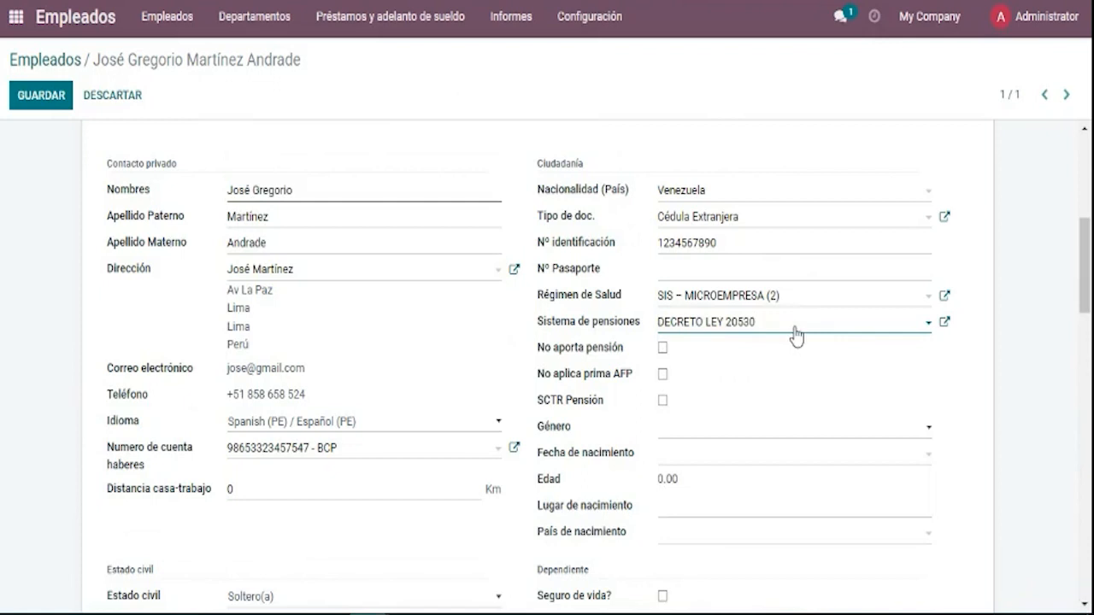
Search 'prim' and set the pension system to SPP PRIMA.
left_click(796, 333)
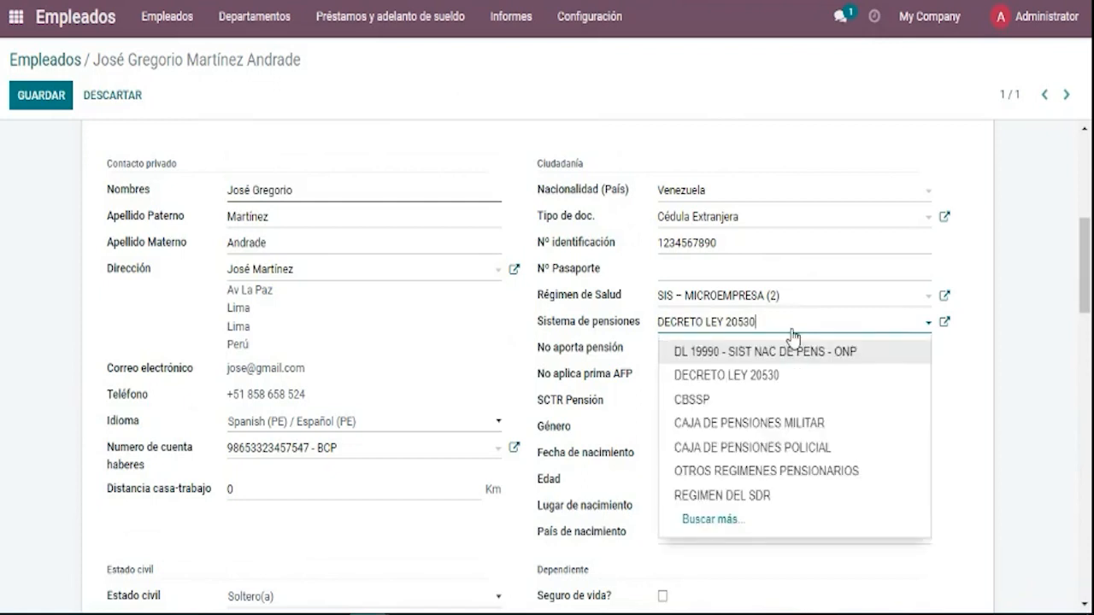
key("BackSpace")
key("BackSpace")
key("BackSpace")
key("BackSpace")
key("BackSpace")
key("BackSpace")
key("BackSpace")
key("BackSpace")
key("BackSpace")
key("BackSpace")
key("BackSpace")
key("BackSpace")
key("BackSpace")
key("BackSpace")
key("BackSpace")
key("BackSpace")
key("BackSpace")
type("f")
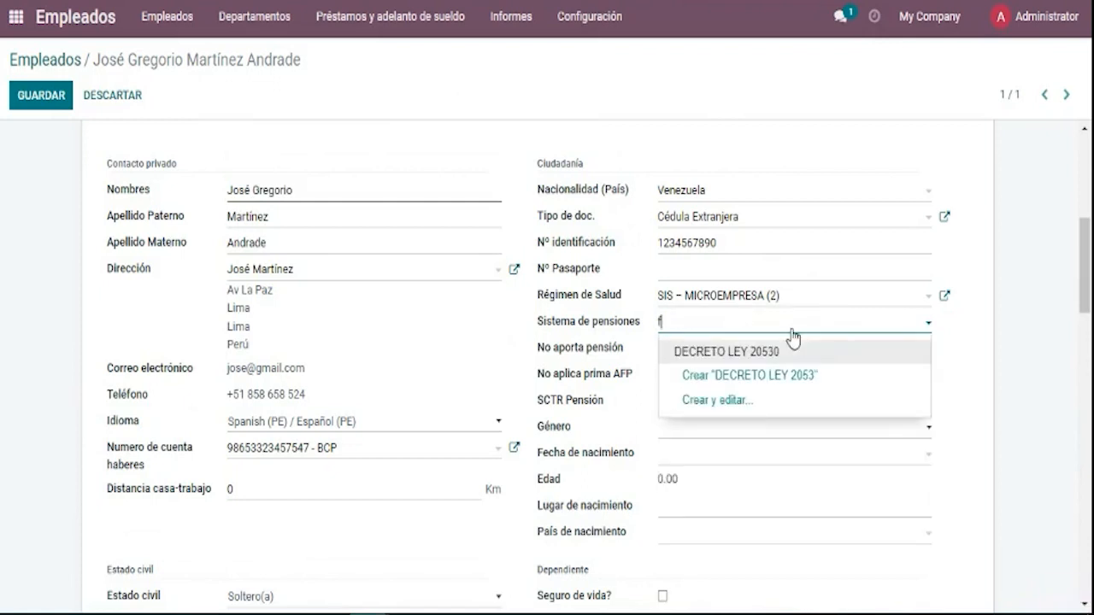
type("p")
key("BackSpace")
key("BackSpace")
type("a")
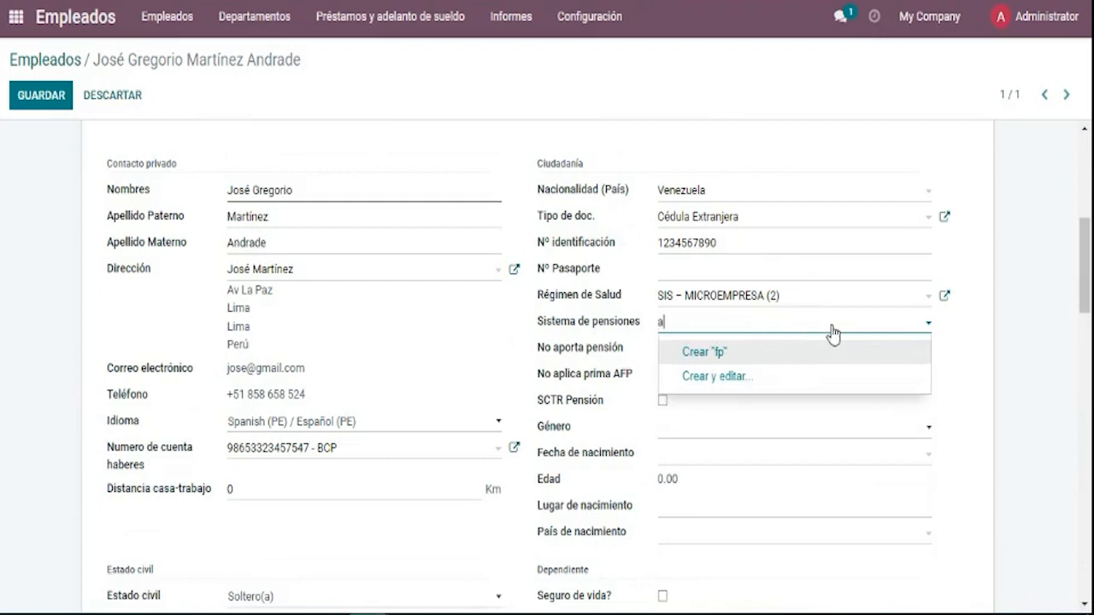
type("fp")
key("BackSpace")
key("BackSpace")
key("BackSpace")
type("prim")
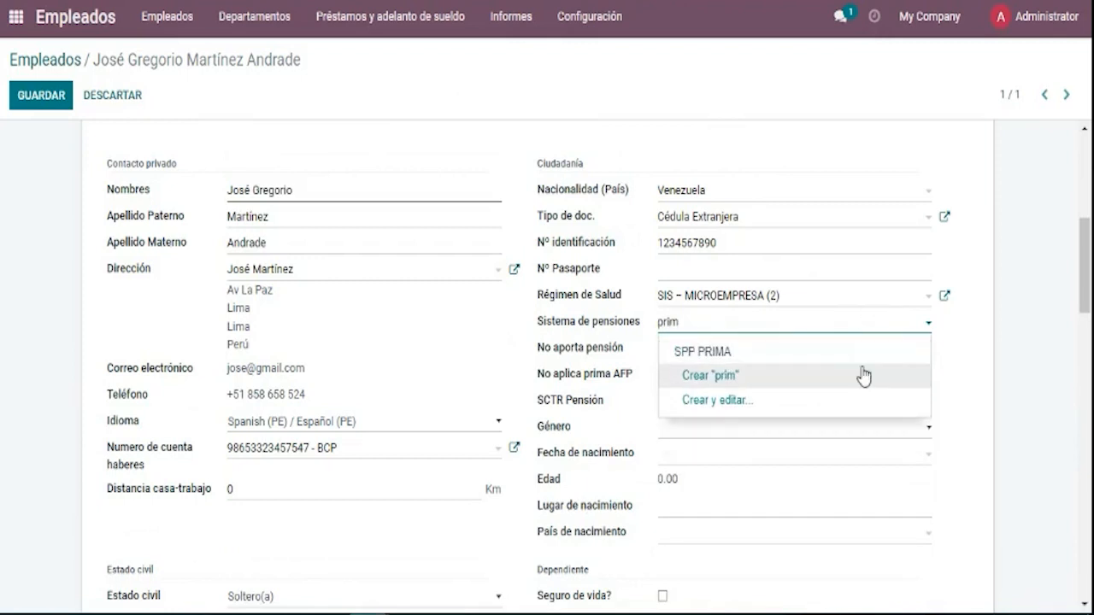
left_click(864, 357)
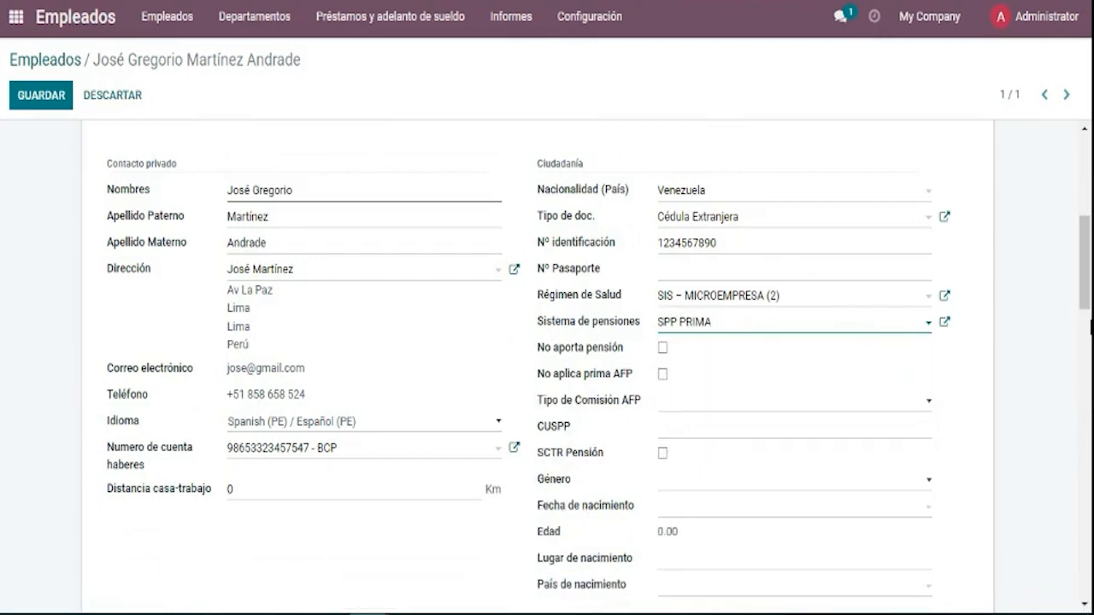
scroll(1091, 327, "down", 3)
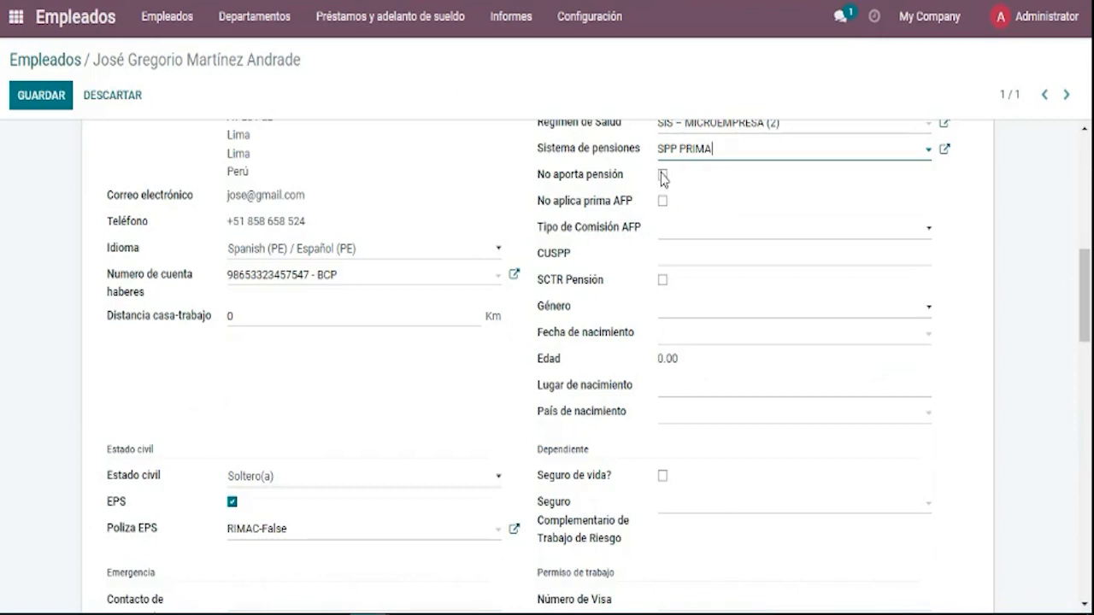
Set the AFP commission type to Saldo, leaving the no-contribution and AFP-premium boxes unticked.
left_click(663, 177)
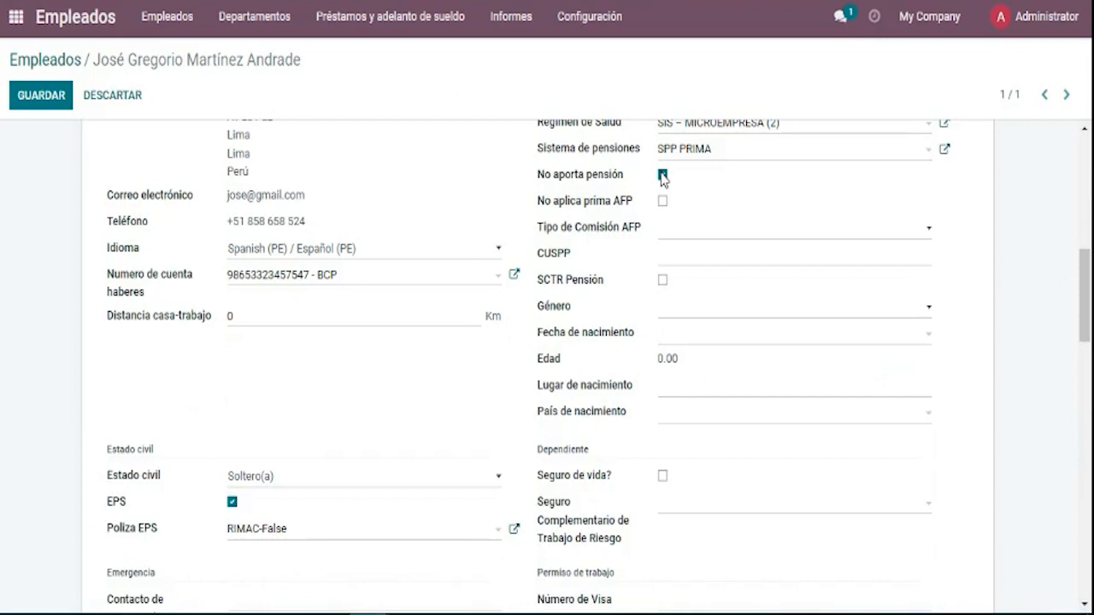
left_click(662, 175)
left_click_drag(633, 202, 538, 220)
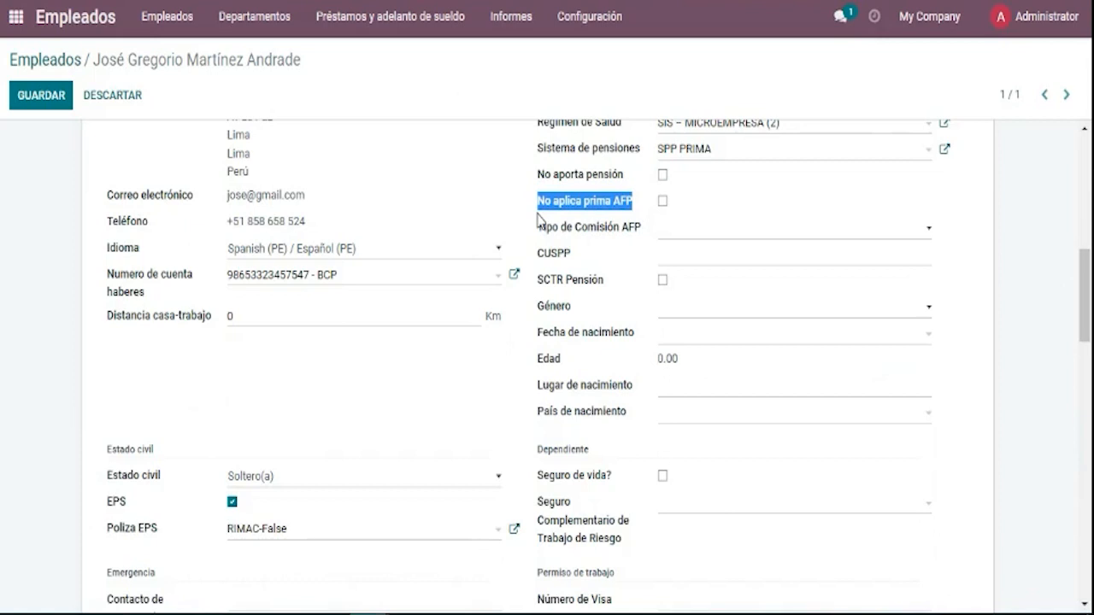
left_click(672, 221)
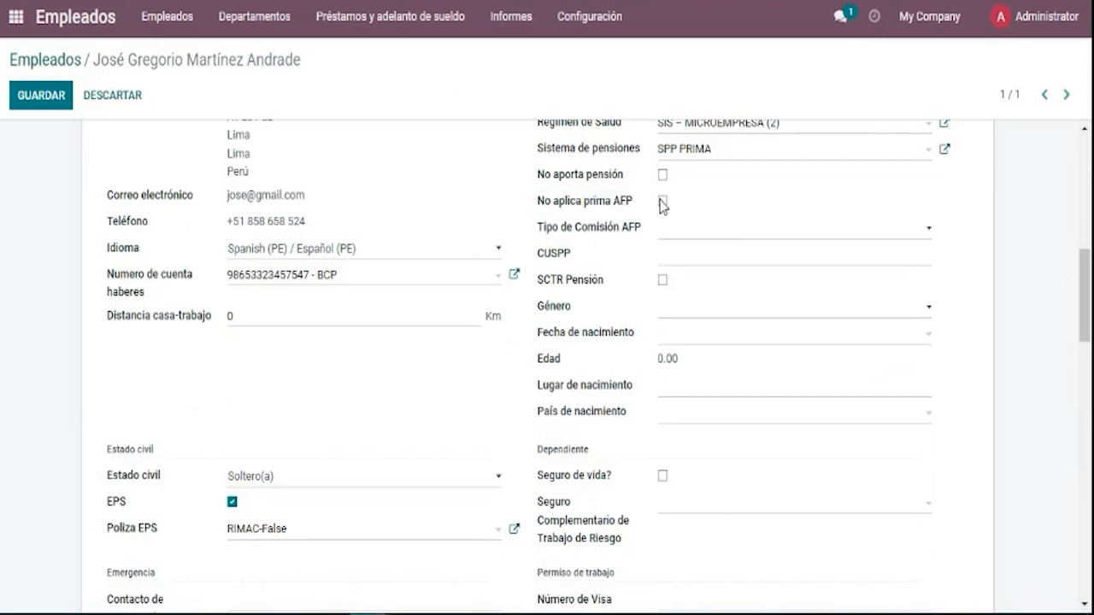
left_click(663, 201)
left_click(663, 205)
left_click(677, 245)
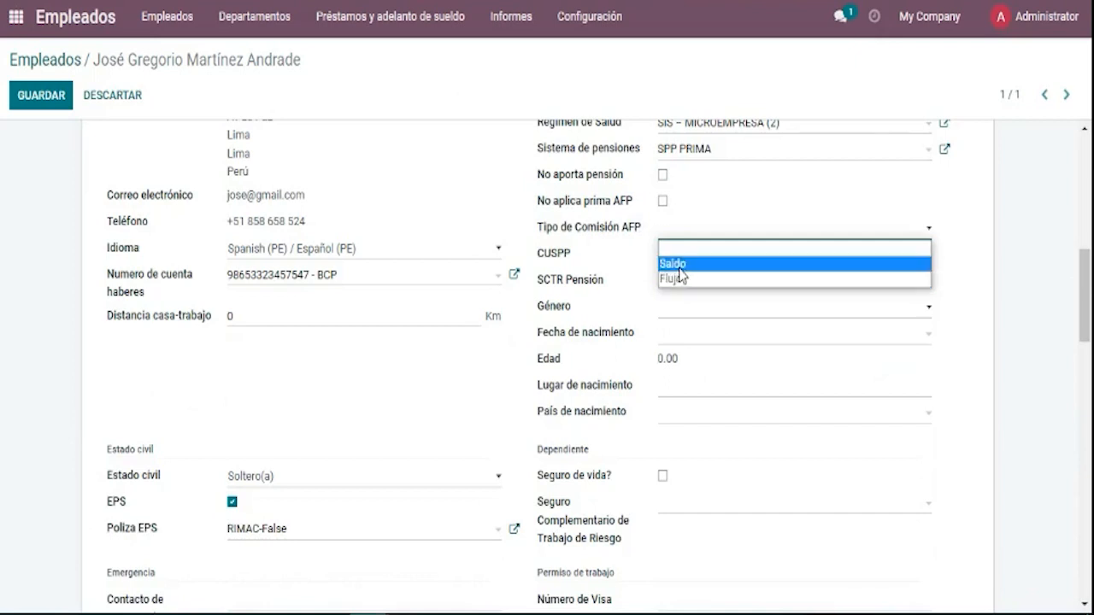
left_click(626, 278)
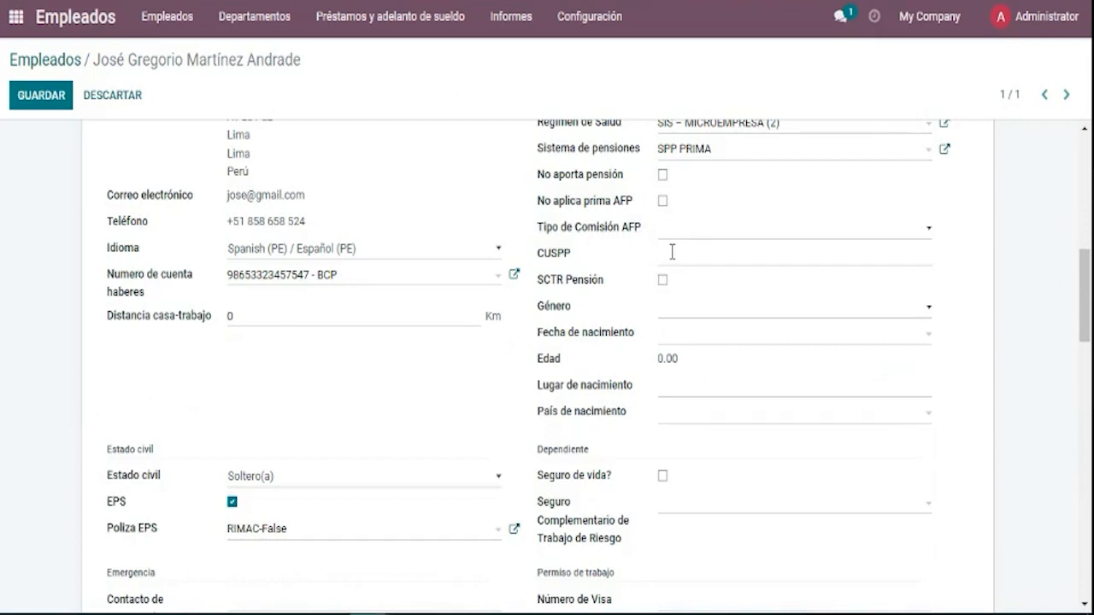
left_click(673, 252)
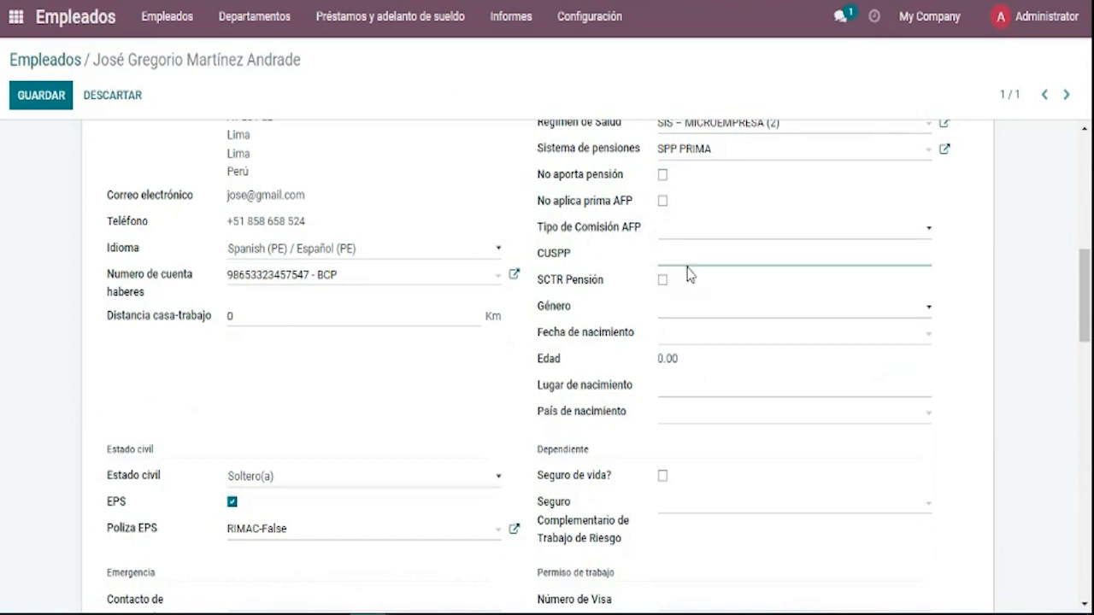
left_click(695, 236)
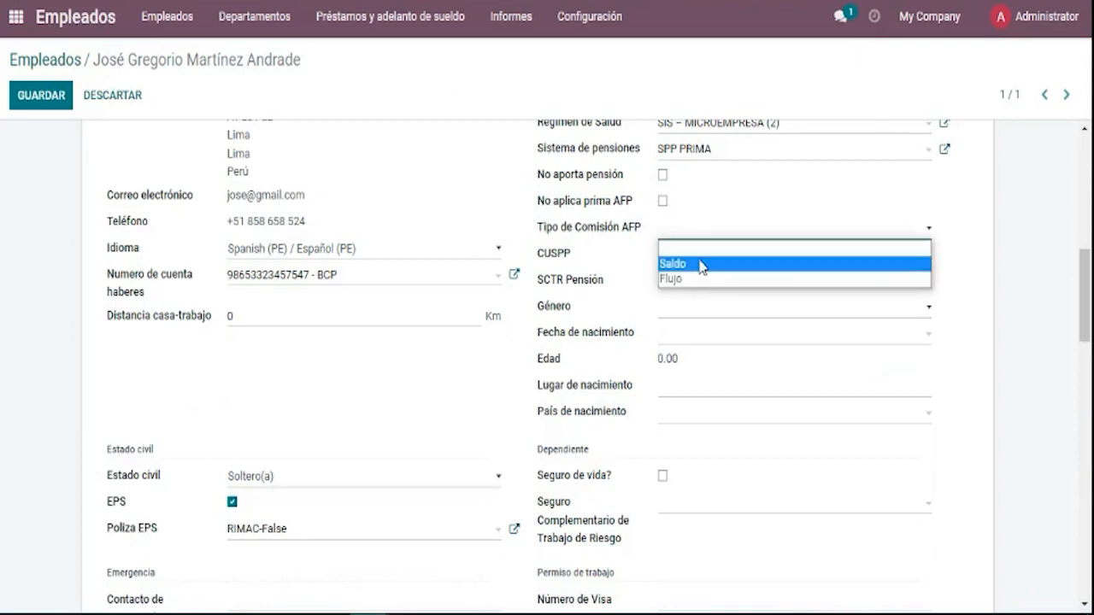
left_click(700, 264)
Enter the employee's CUSPP pension code, removing the stray spaces.
left_click(701, 251)
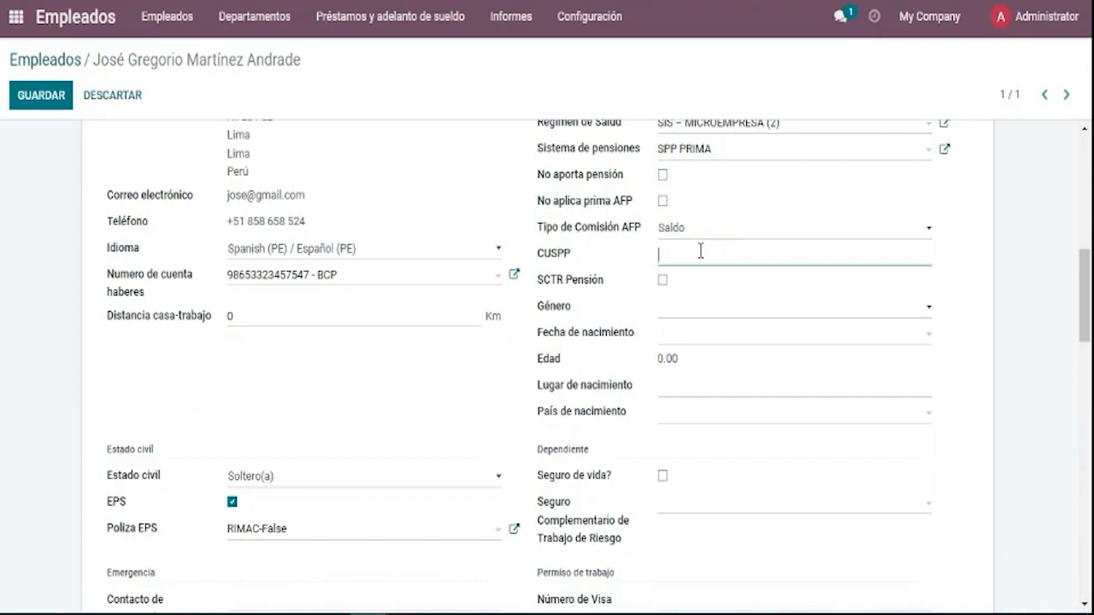
type("CÓDIGO AFP")
left_click(704, 296)
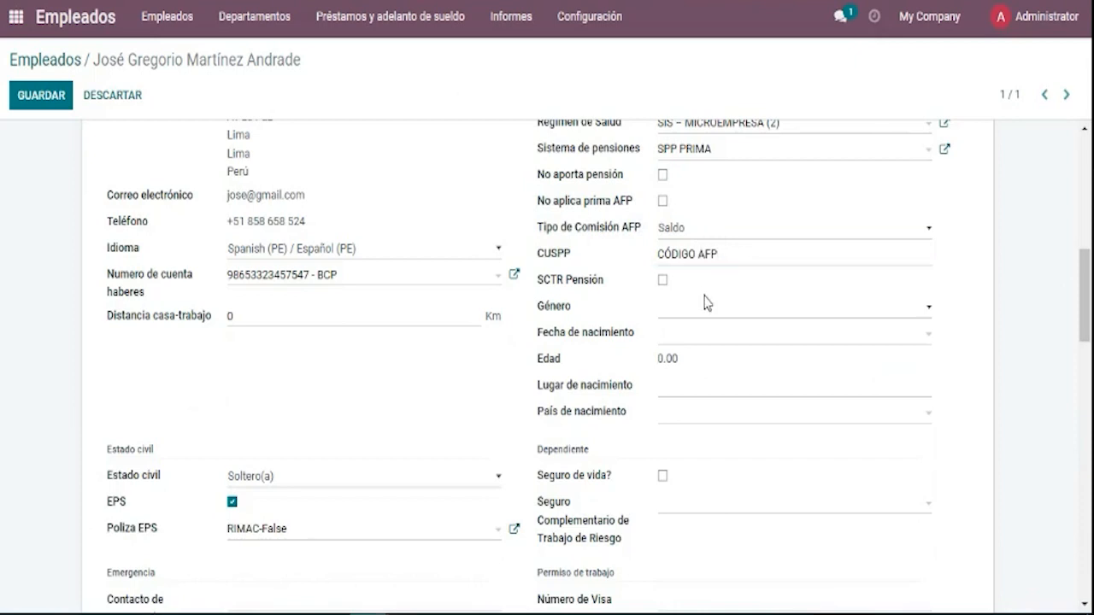
left_click(748, 261)
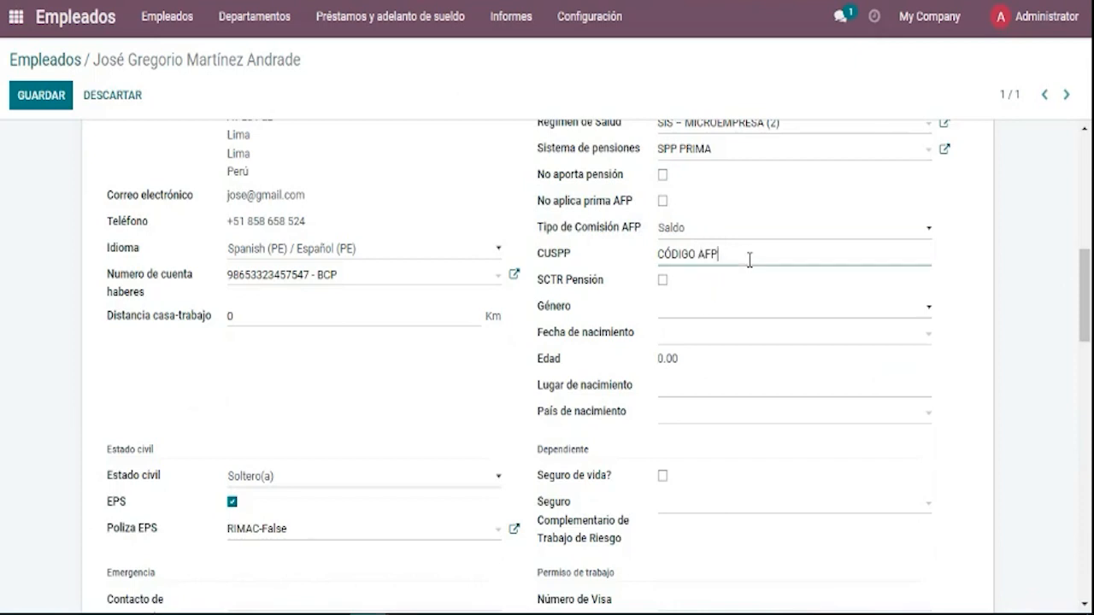
type("5254")
key("Left")
key("Left")
key("Left")
key("BackSpace")
key("Left")
key("Left")
key("Left")
key("BackSpace")
left_click(781, 278)
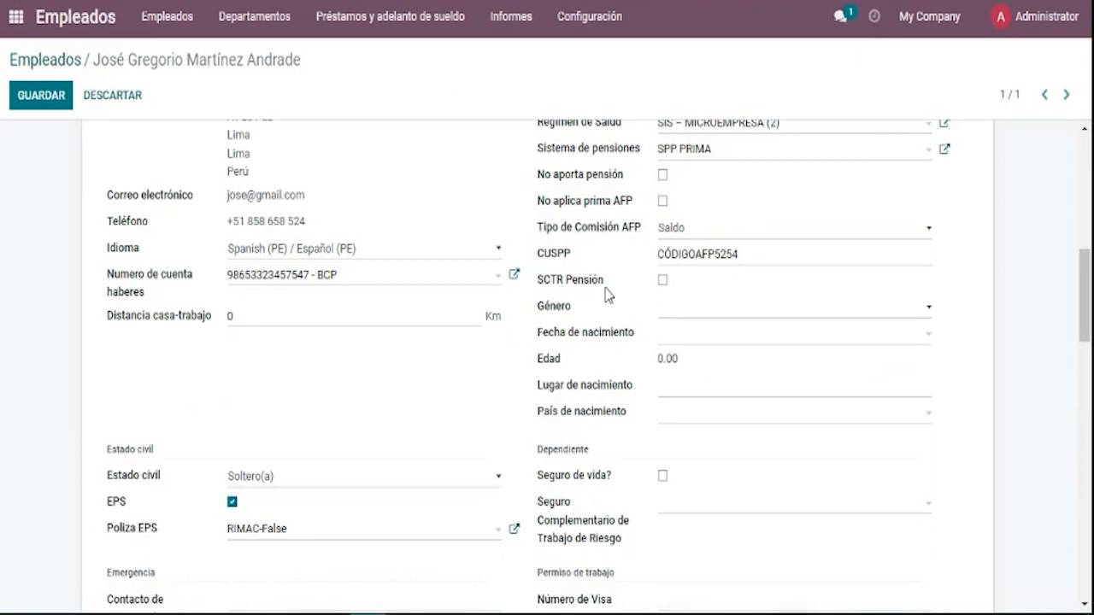
Set the gender to Masculino, leaving SCTR coverage unticked.
left_click(663, 280)
left_click(662, 280)
left_click(689, 320)
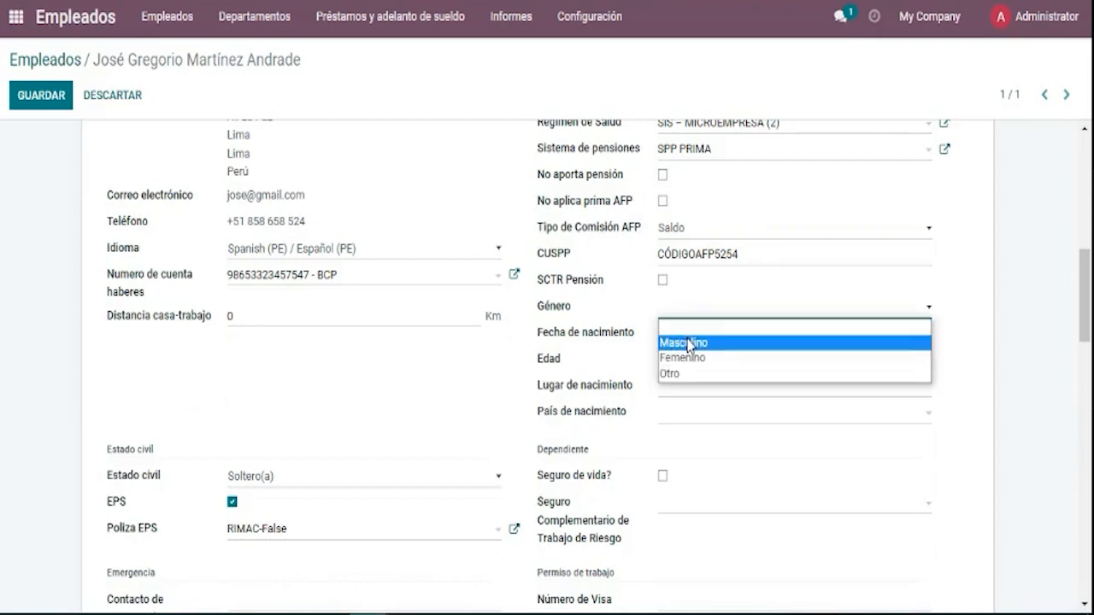
left_click(689, 343)
Change the birth date to 01/01/1990 so the age recalculates to 33.08.
left_click(709, 341)
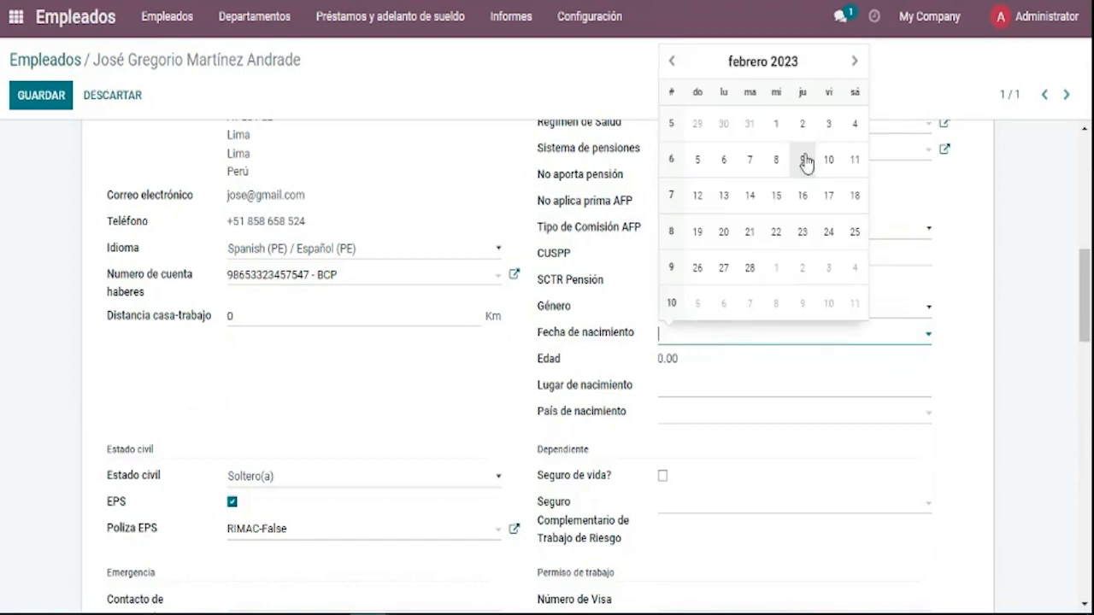
left_click(671, 69)
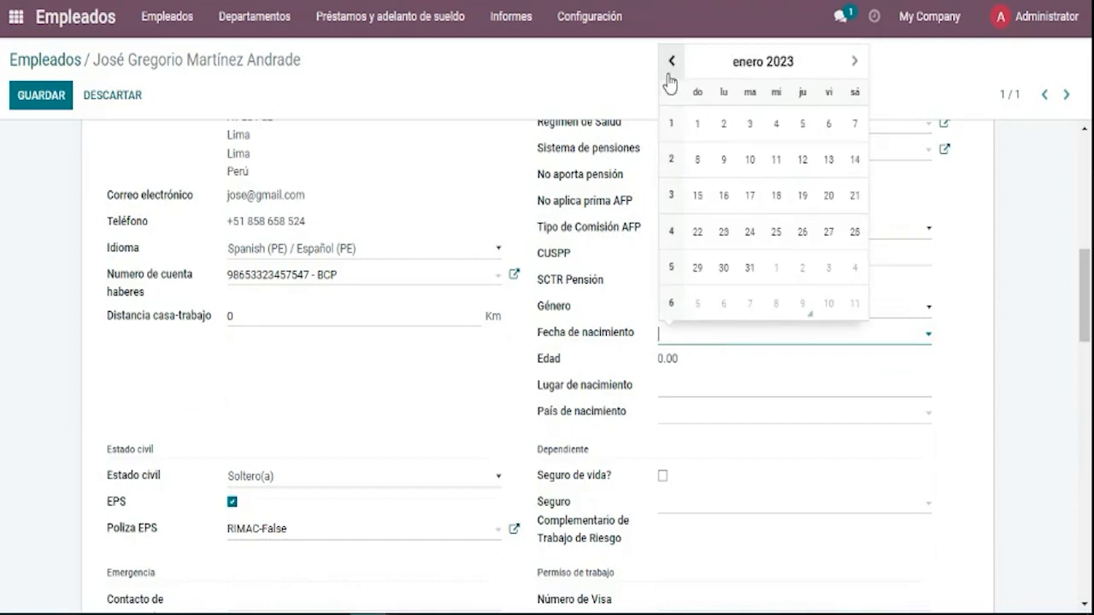
left_click(697, 125)
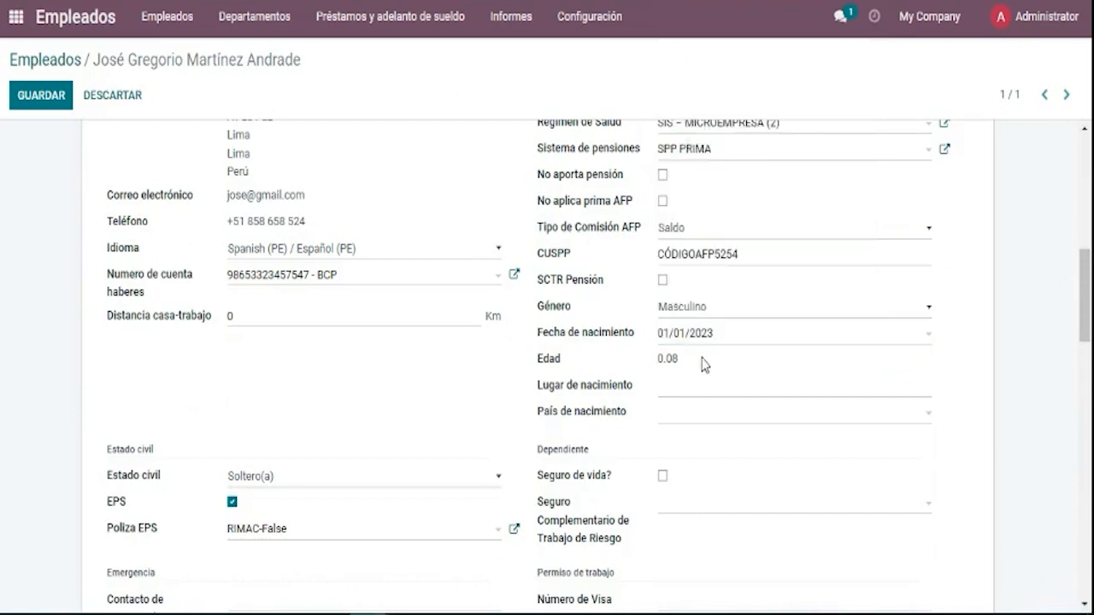
left_click(728, 347)
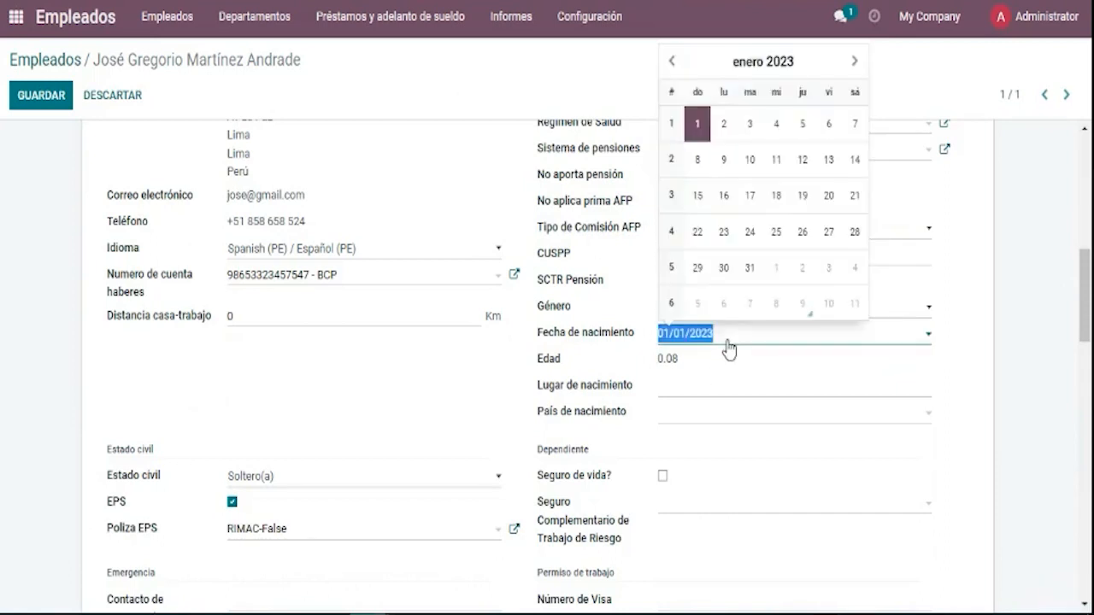
left_click(728, 347)
key("BackSpace")
key("BackSpace")
key("BackSpace")
key("BackSpace")
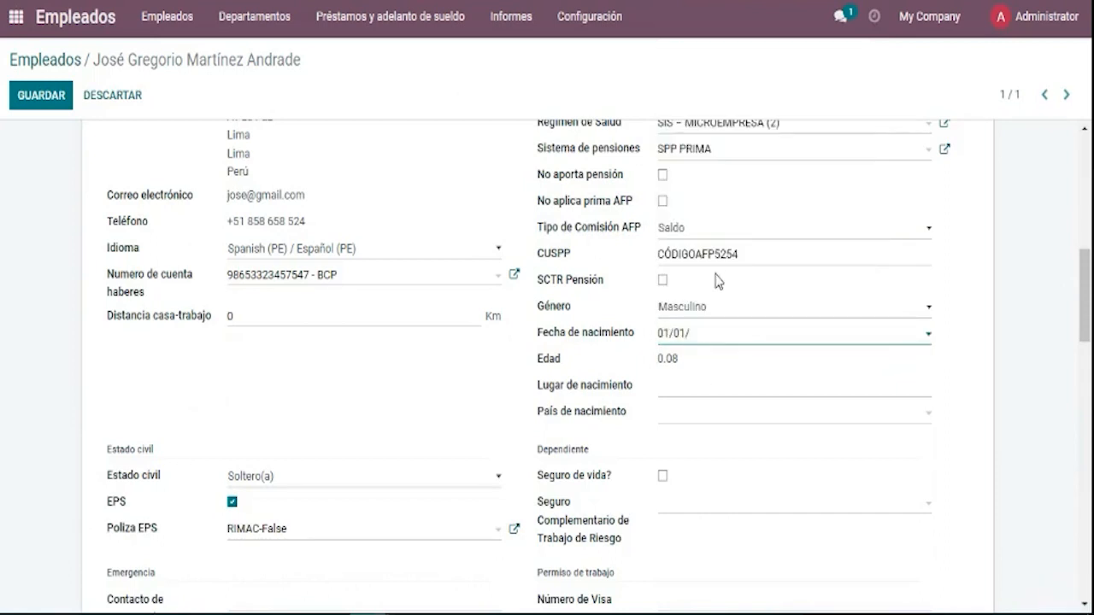
type("1990")
left_click(510, 397)
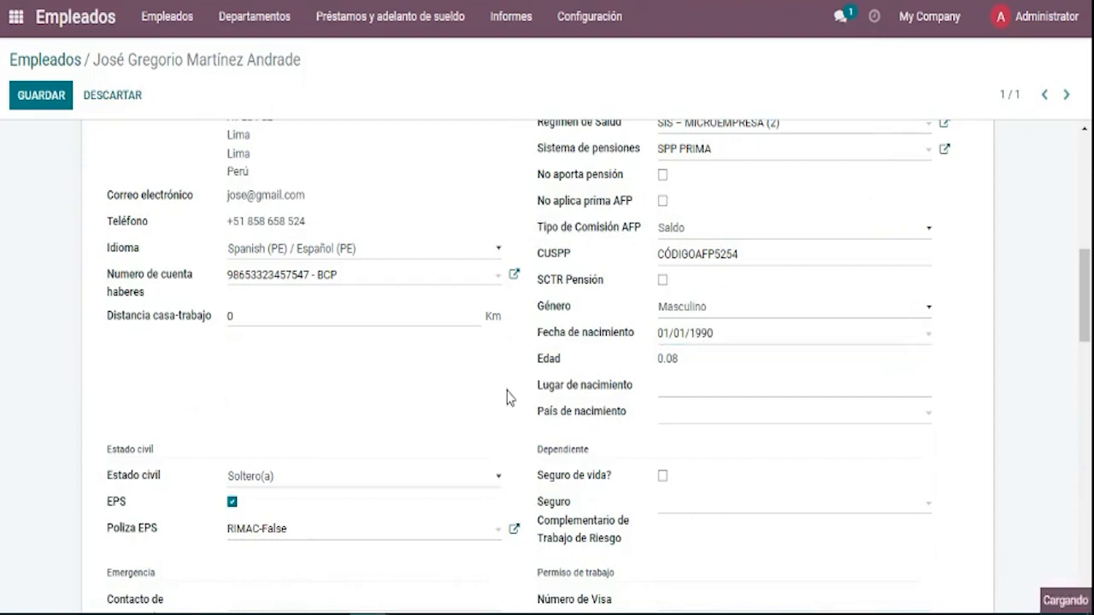
Fill Lugar de nacimiento with Caracas and choose Venezuela in País de nacimiento.
left_click(667, 394)
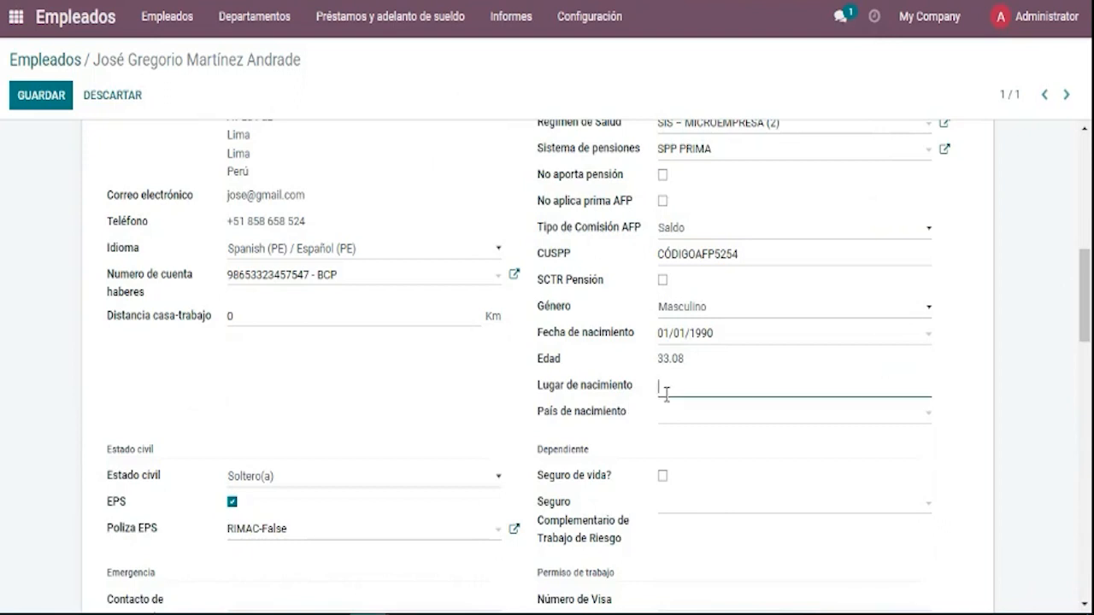
type("VENEZUELA")
key("Tab")
type("ven")
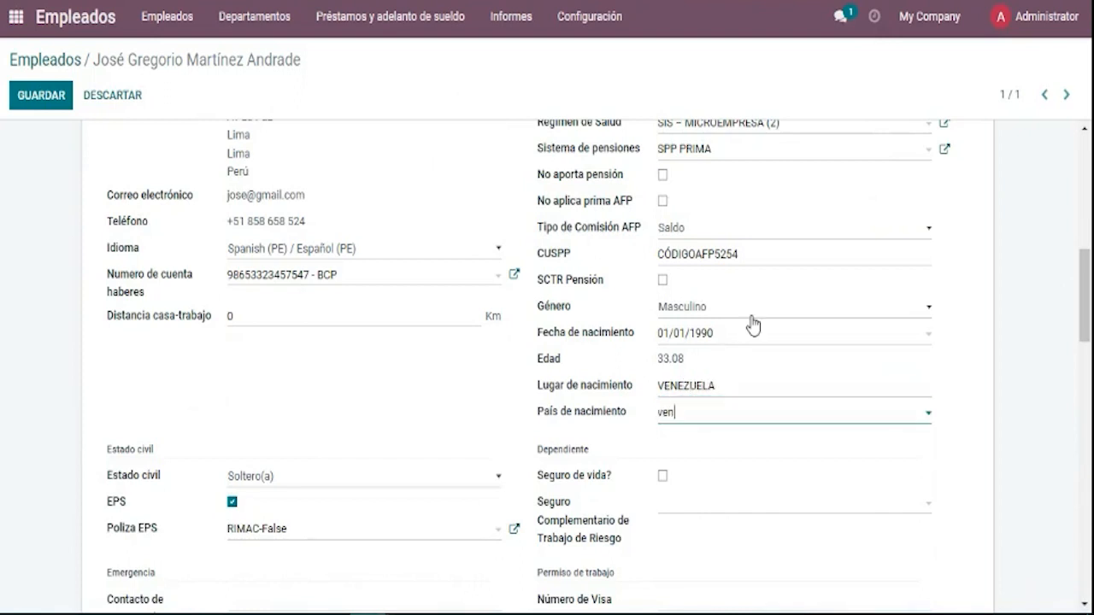
type("ez")
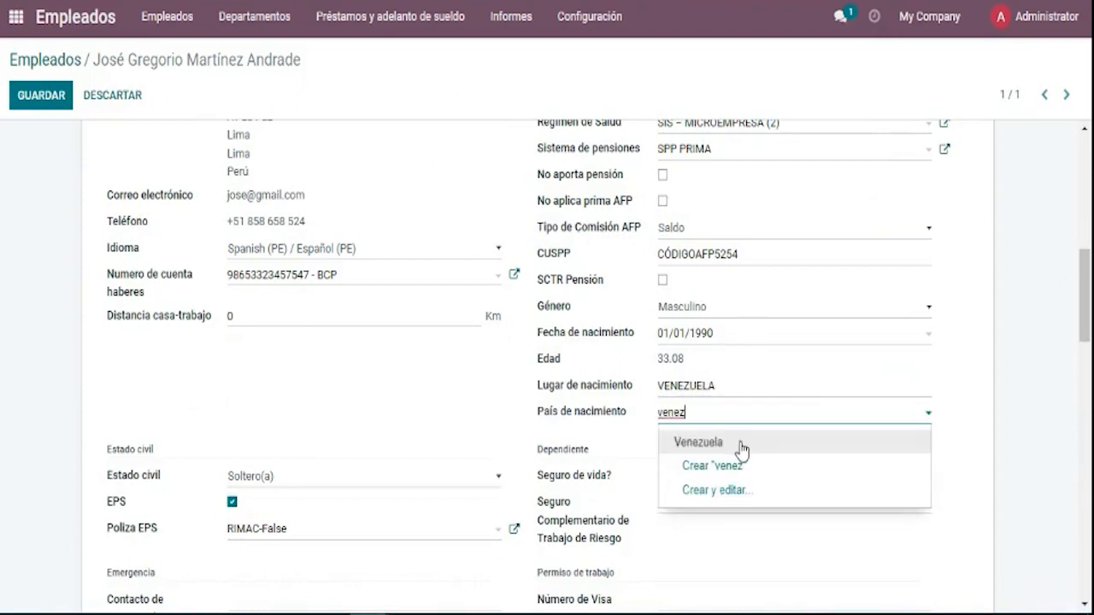
left_click(740, 443)
left_click(754, 385)
key("BackSpace")
key("BackSpace")
key("BackSpace")
key("BackSpace")
key("BackSpace")
key("BackSpace")
key("BackSpace")
key("BackSpace")
key("BackSpace")
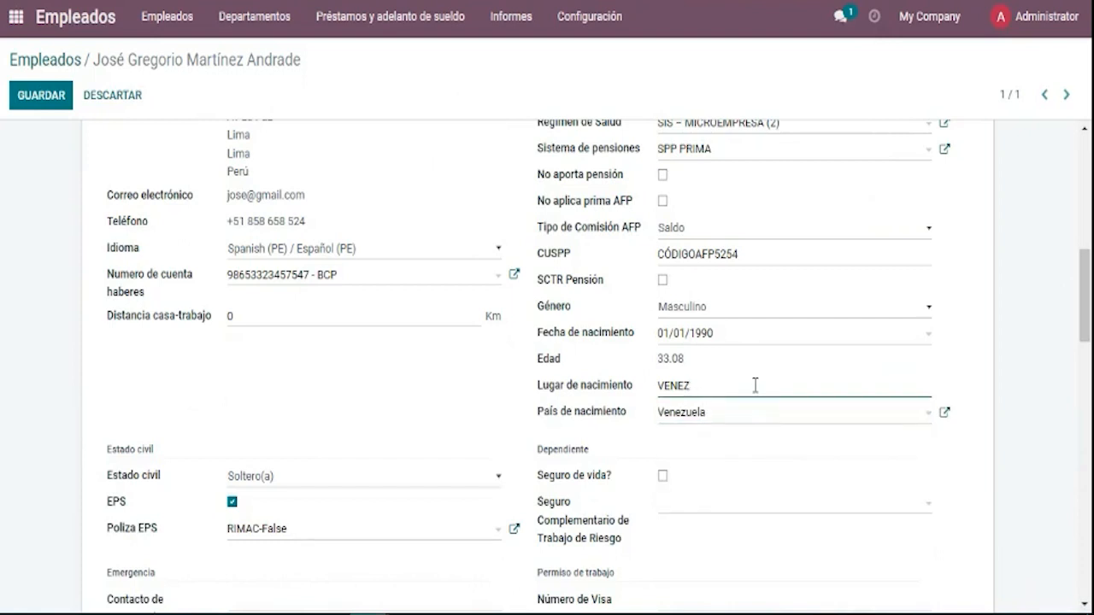
type("Caracas")
left_click(780, 462)
left_click_drag(1089, 289, 1091, 322)
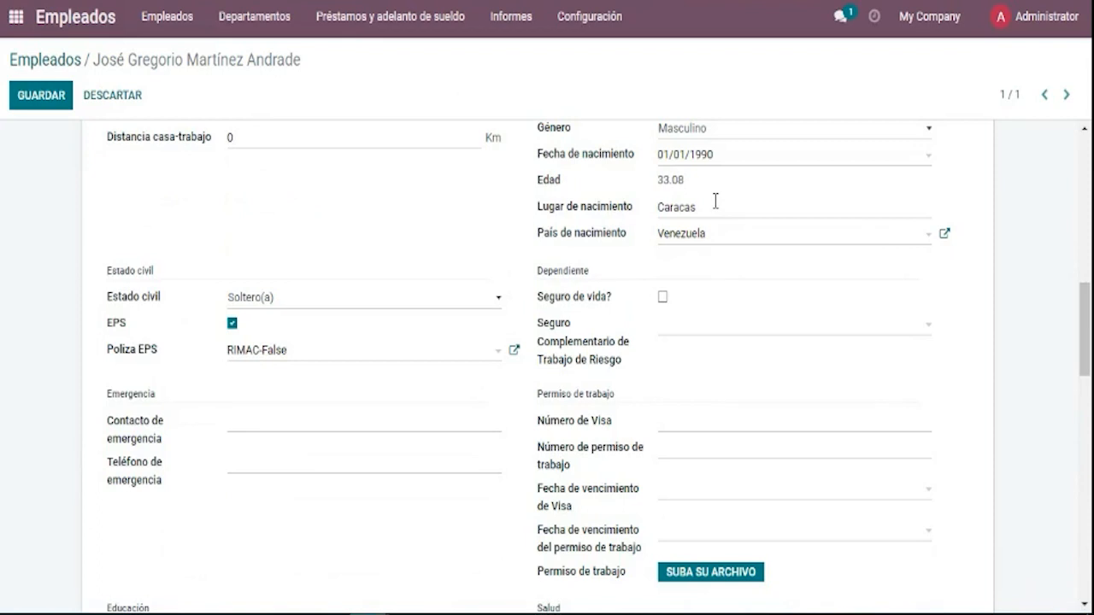
Tick Seguro de vida and choose RIMAC VIDA as the life insurance policy.
scroll(1084, 291, "down", 2)
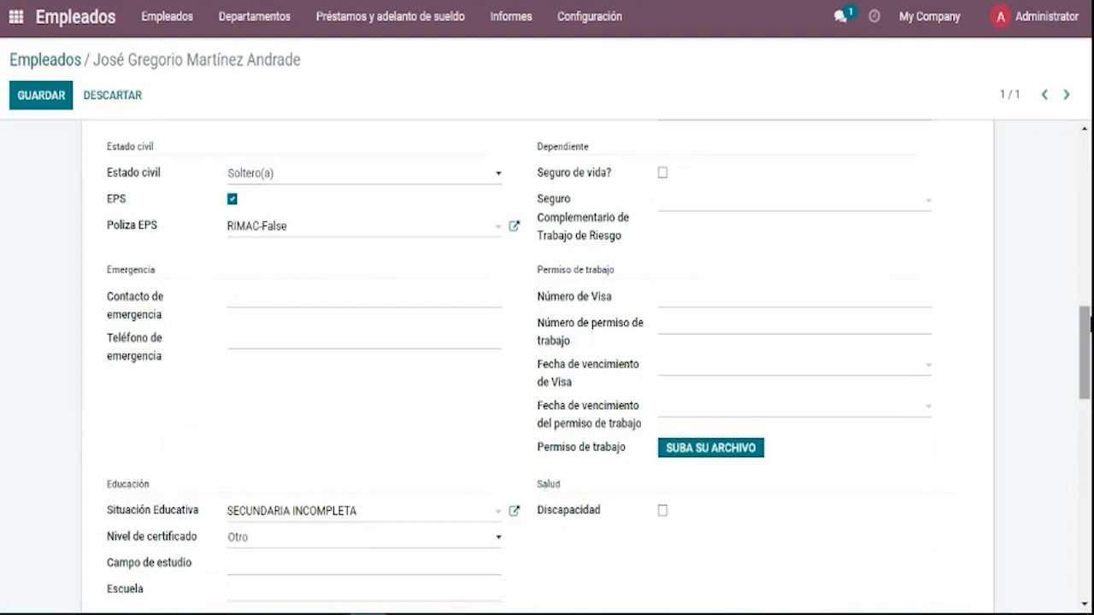
left_click(664, 174)
left_click(679, 206)
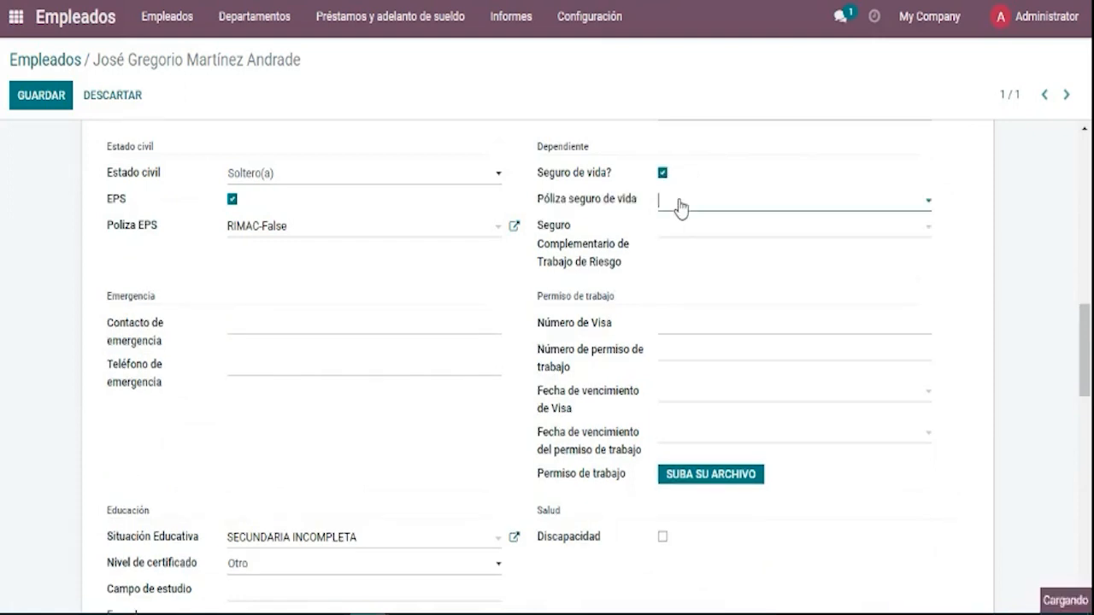
left_click(698, 231)
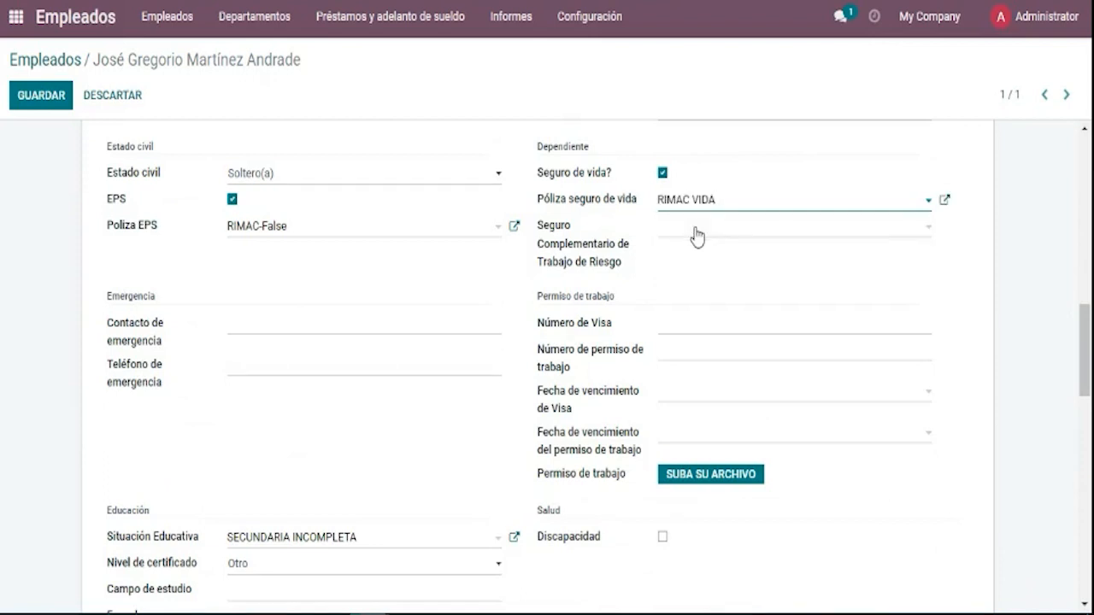
left_click(733, 209)
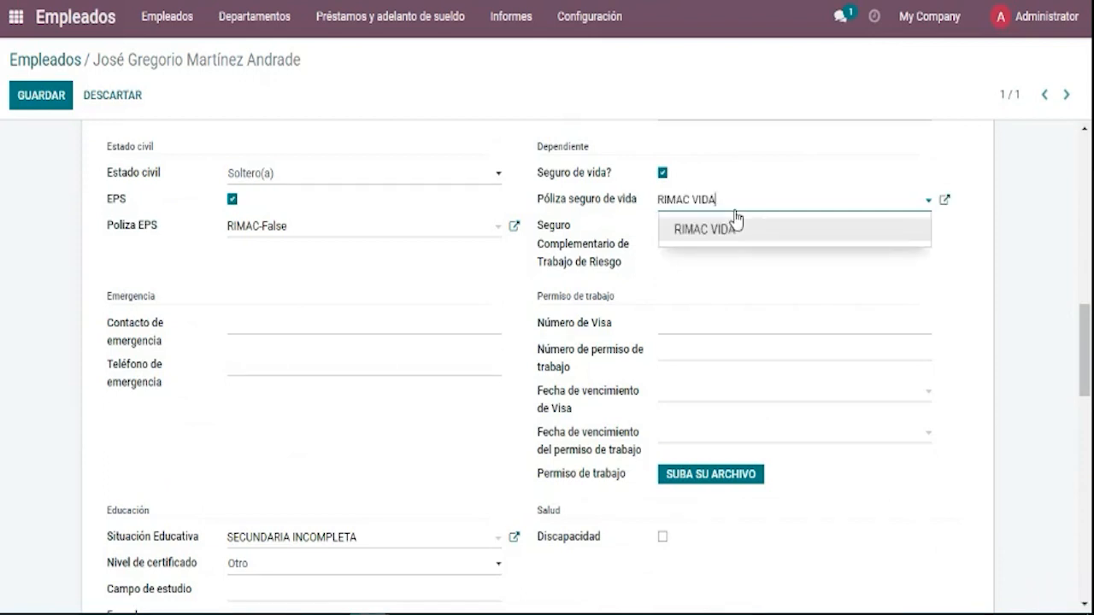
left_click(936, 285)
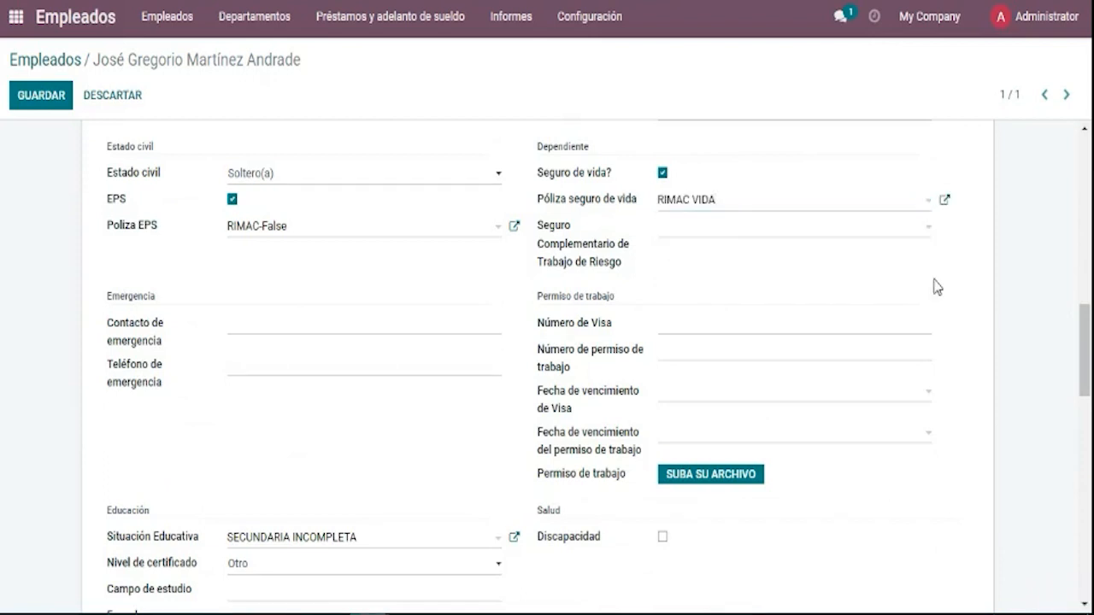
Choose RIMAC SCTR as the Seguro Complementario de Trabajo de Riesgo.
left_click(848, 238)
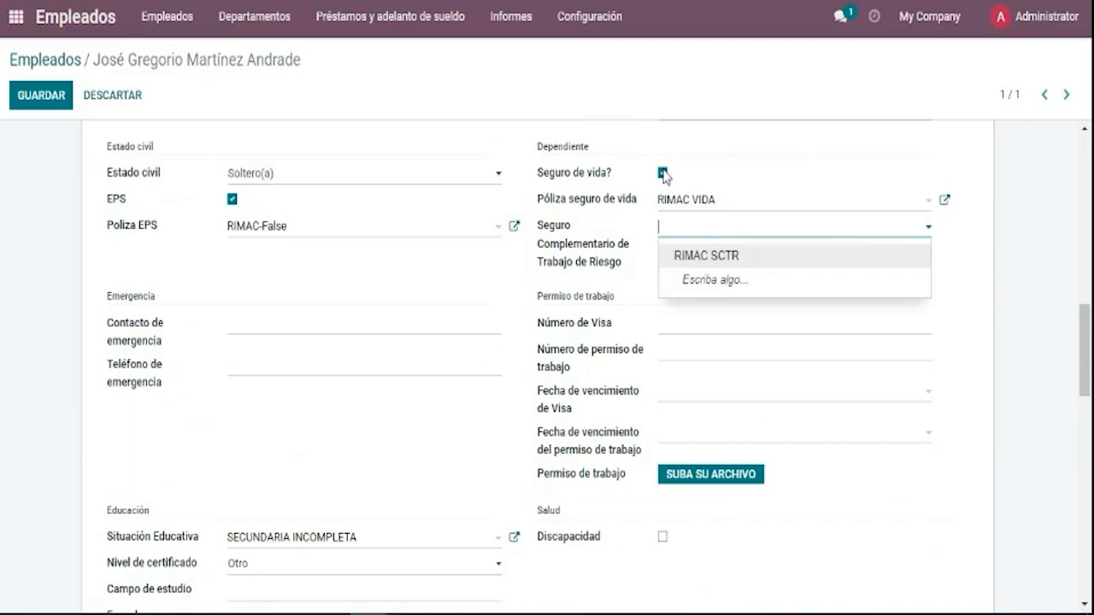
left_click(696, 256)
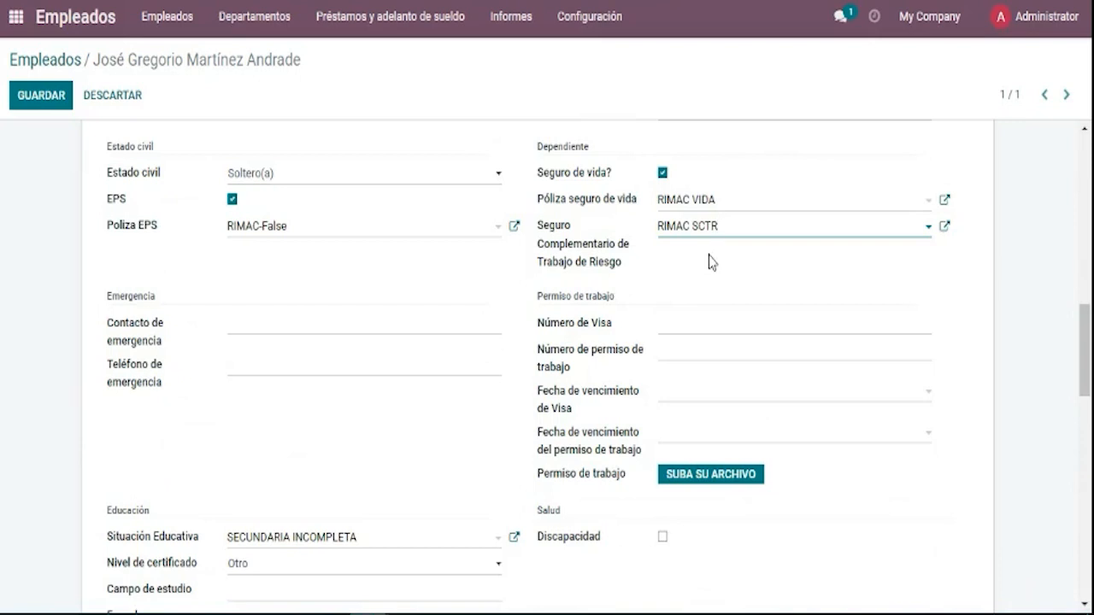
left_click(731, 210)
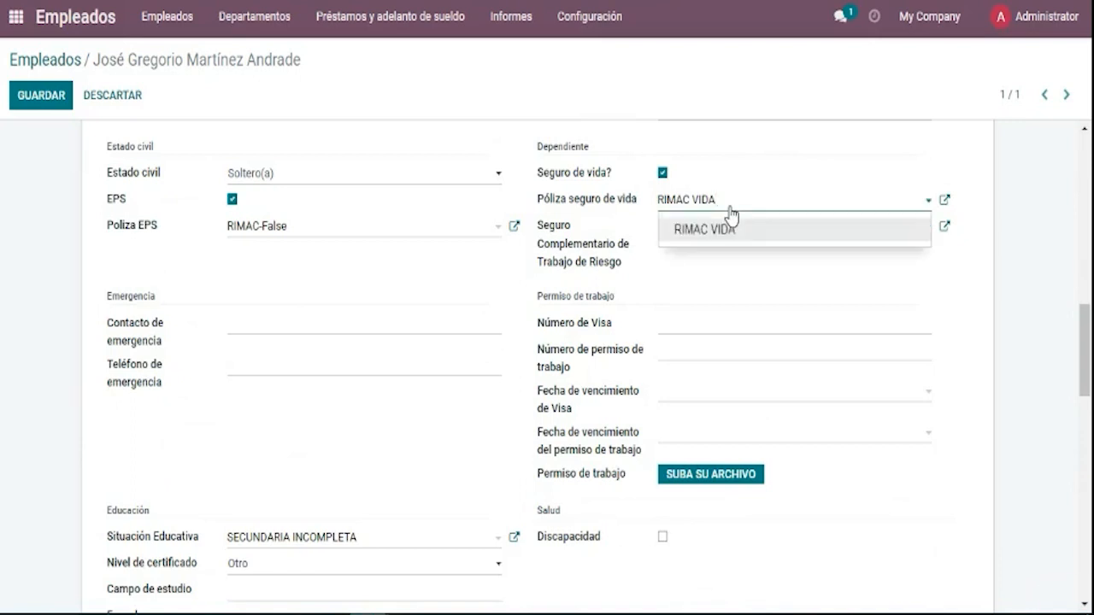
left_click(731, 213)
left_click(735, 231)
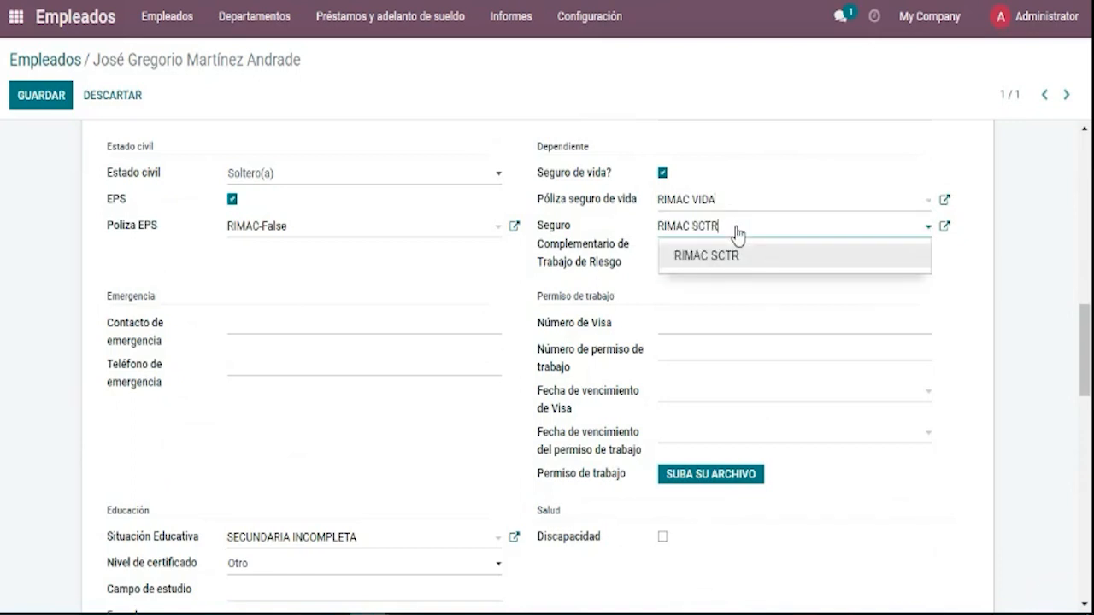
left_click(736, 229)
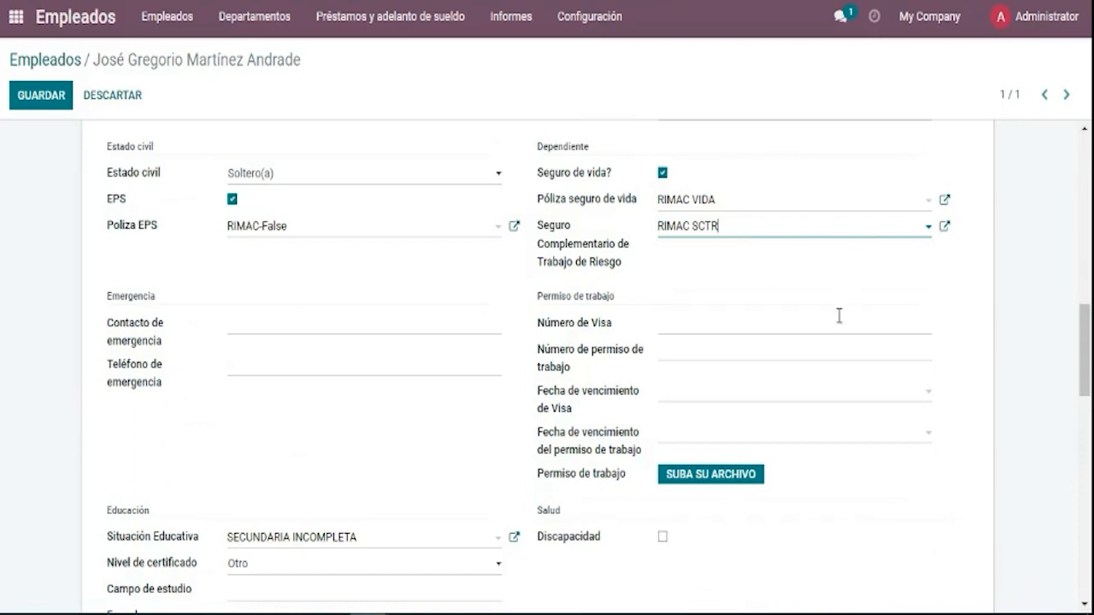
Review the visa and work permit fields of Información privada without entering values.
scroll(854, 300, "down", 3)
scroll(884, 259, "up", 1)
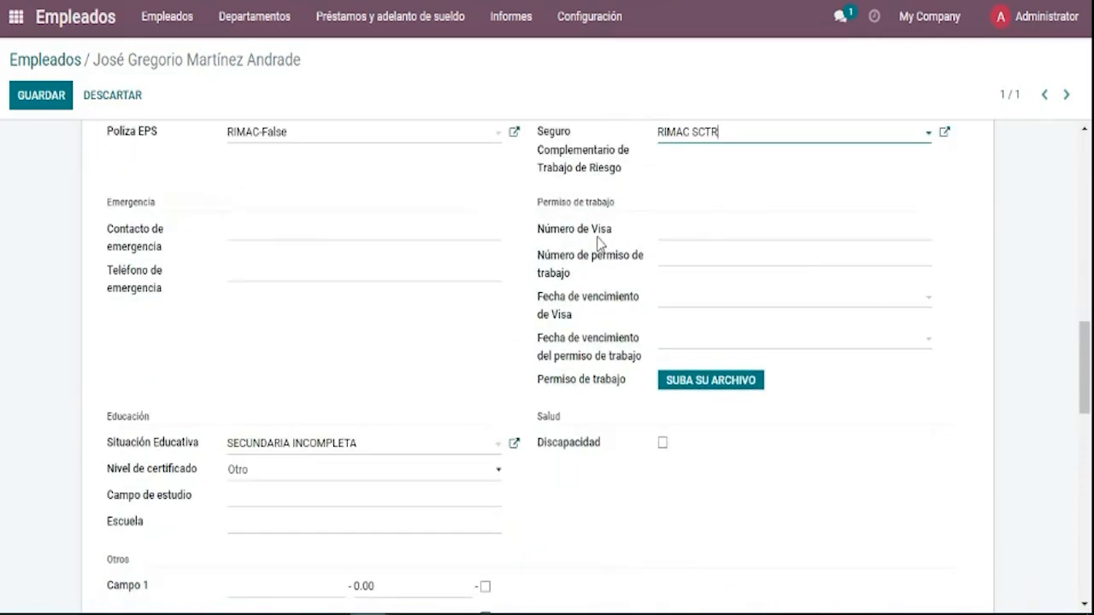
left_click(681, 229)
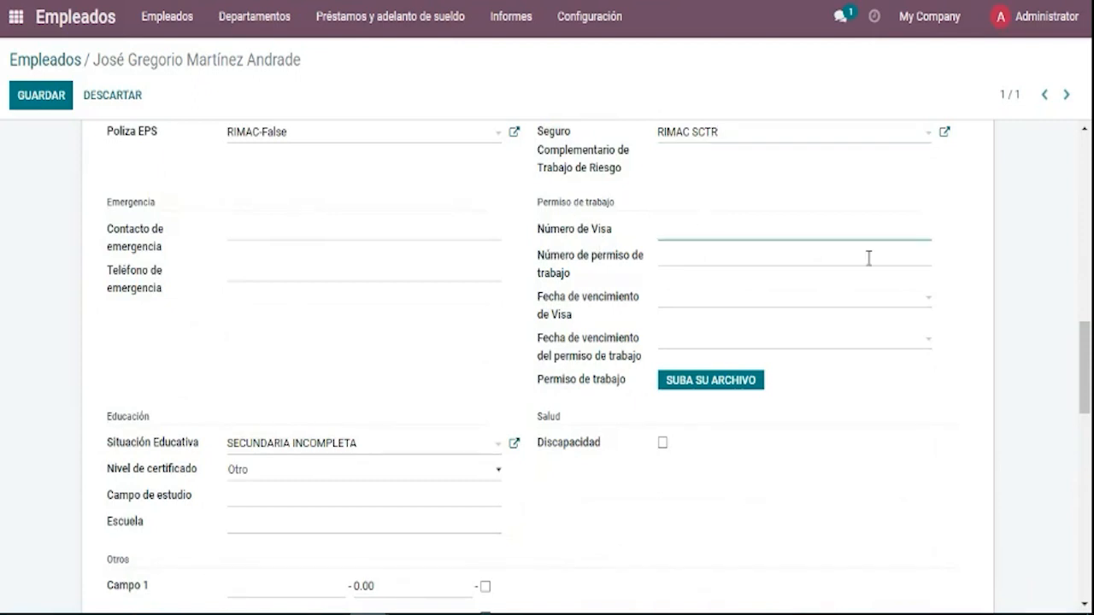
left_click(868, 257)
left_click(855, 301)
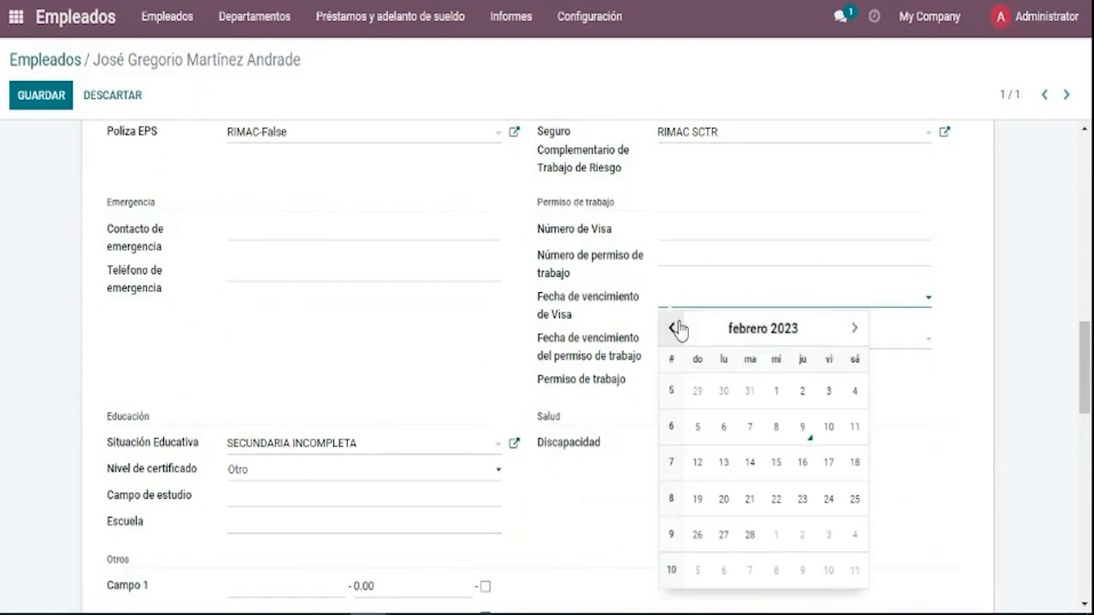
left_click_drag(561, 297, 655, 364)
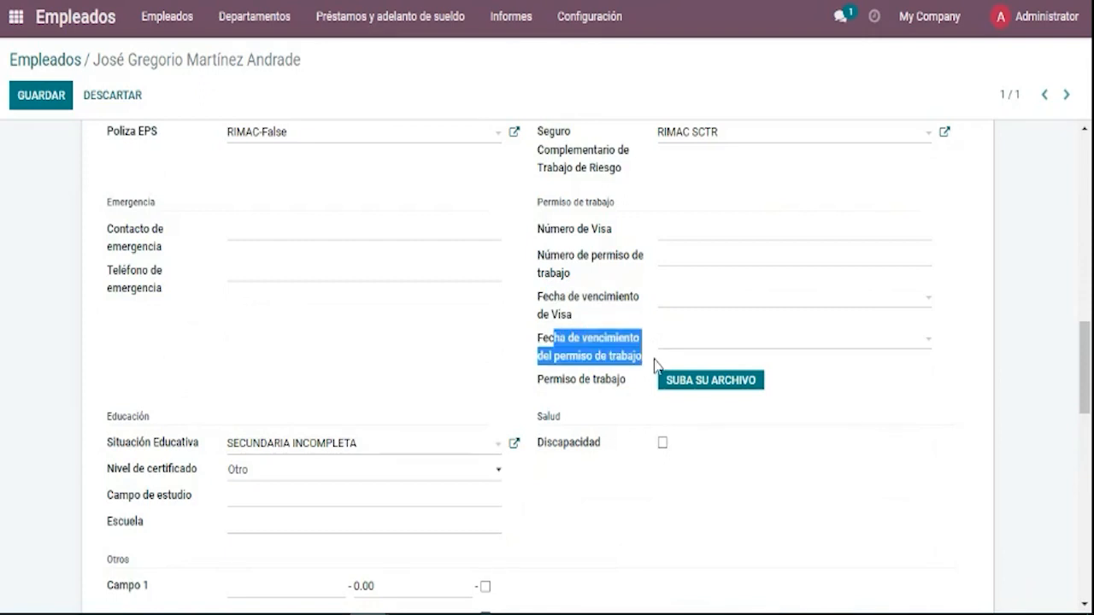
left_click(634, 395)
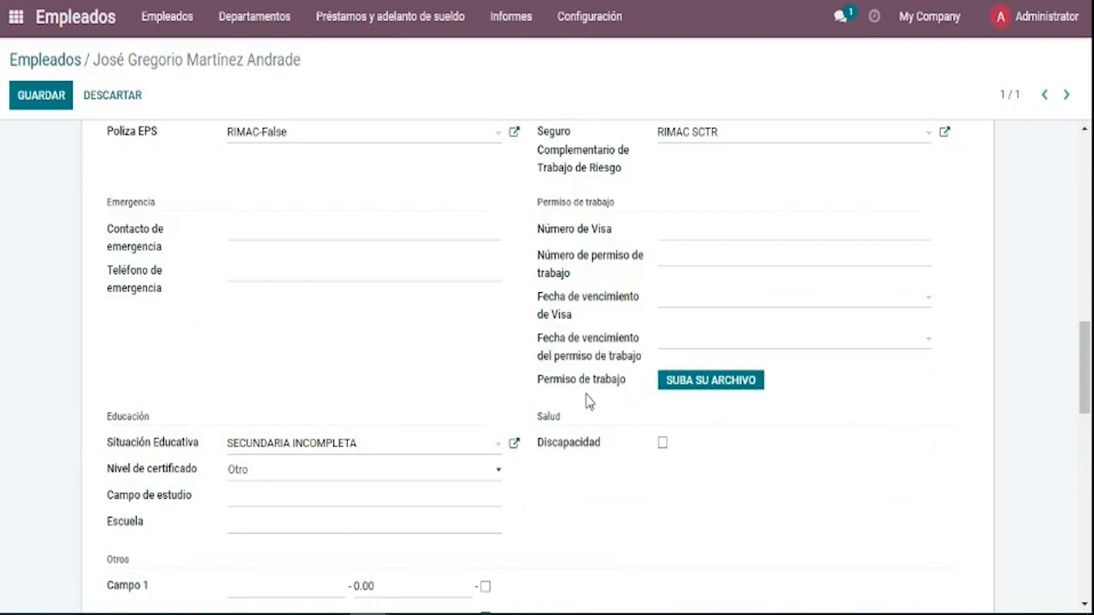
triple_click(540, 394)
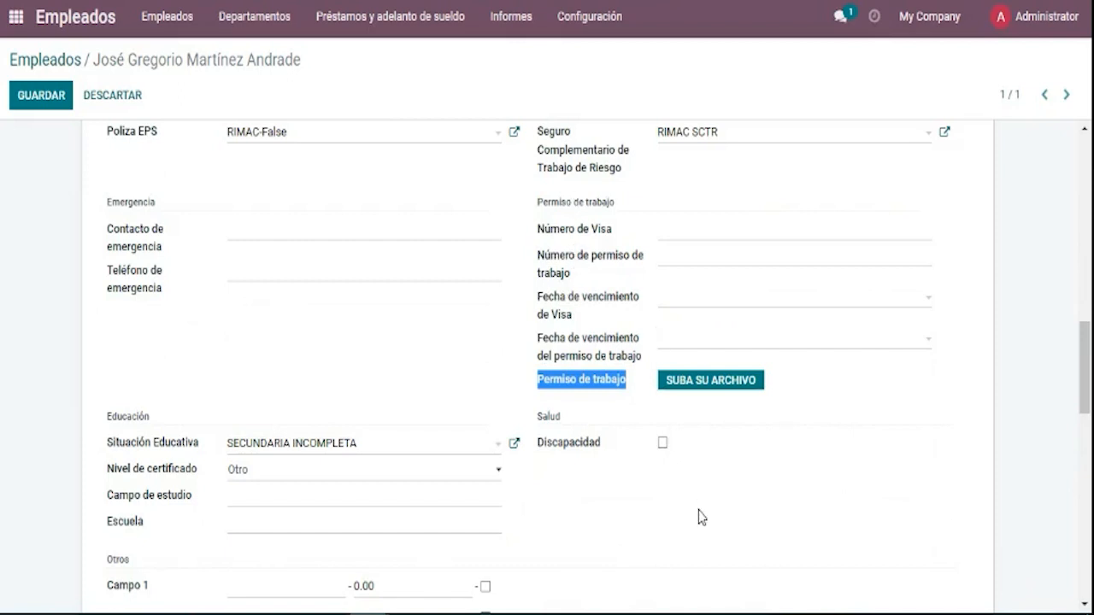
left_click(722, 489)
scroll(590, 469, "down", 1)
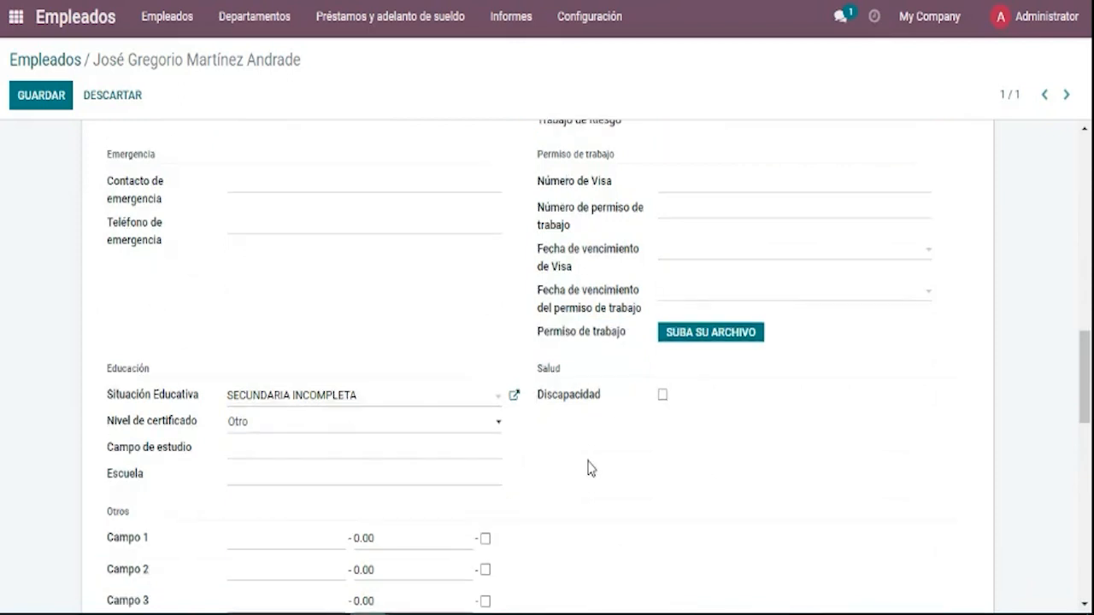
scroll(590, 468, "down", 1)
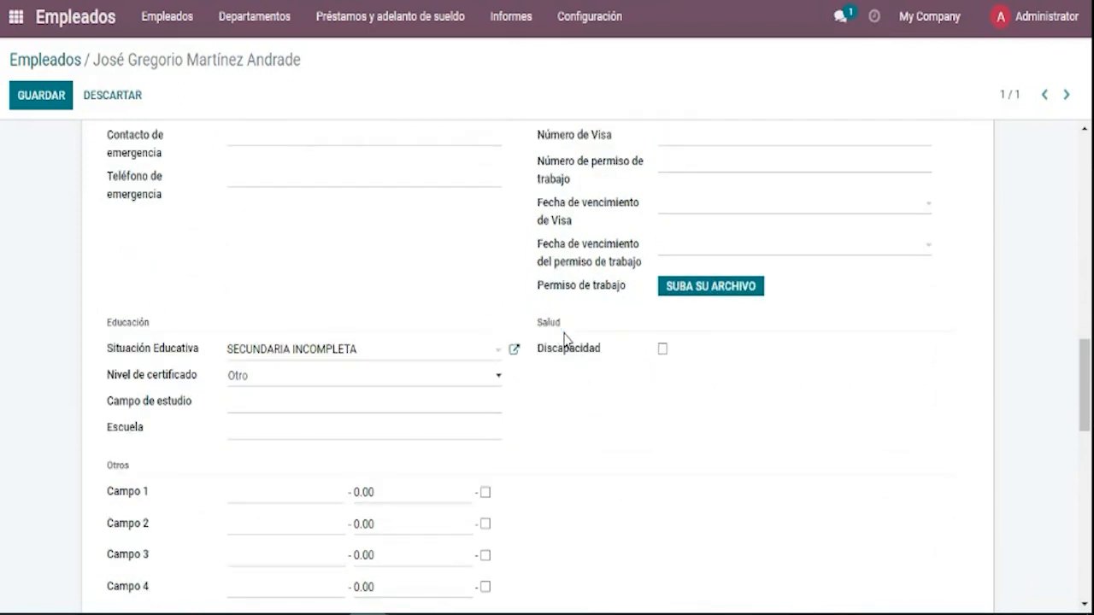
Check the Salud section, leave disability unticked, and switch to Configuración RRHH.
left_click_drag(564, 337, 539, 324)
left_click(663, 352)
left_click(663, 351)
scroll(803, 381, "down", 5)
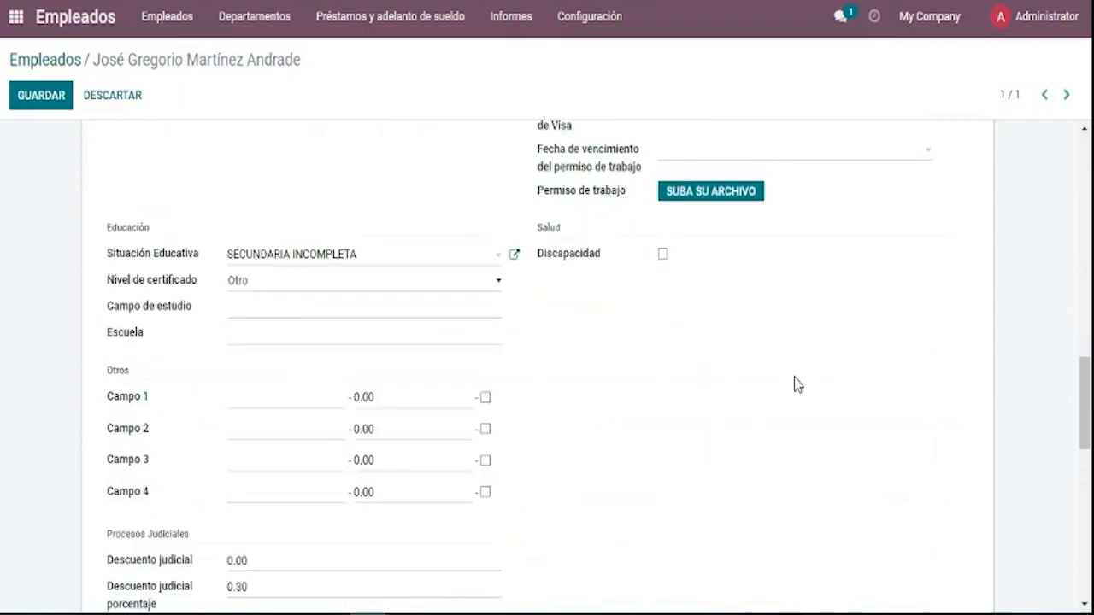
scroll(782, 381, "up", 8)
scroll(772, 373, "down", 4)
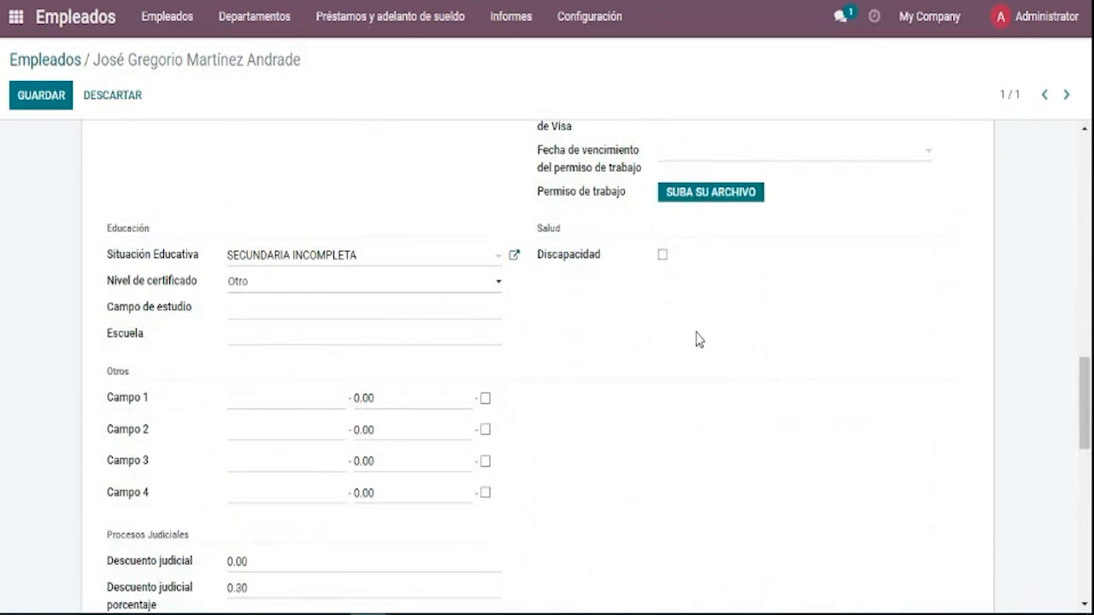
scroll(640, 298, "up", 10)
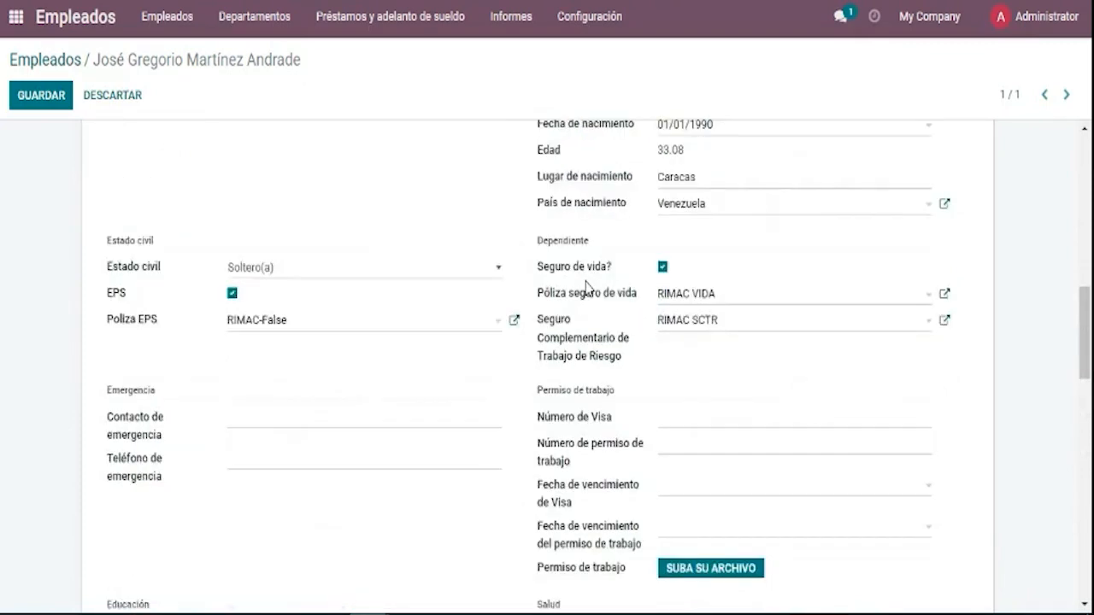
scroll(598, 308, "down", 3)
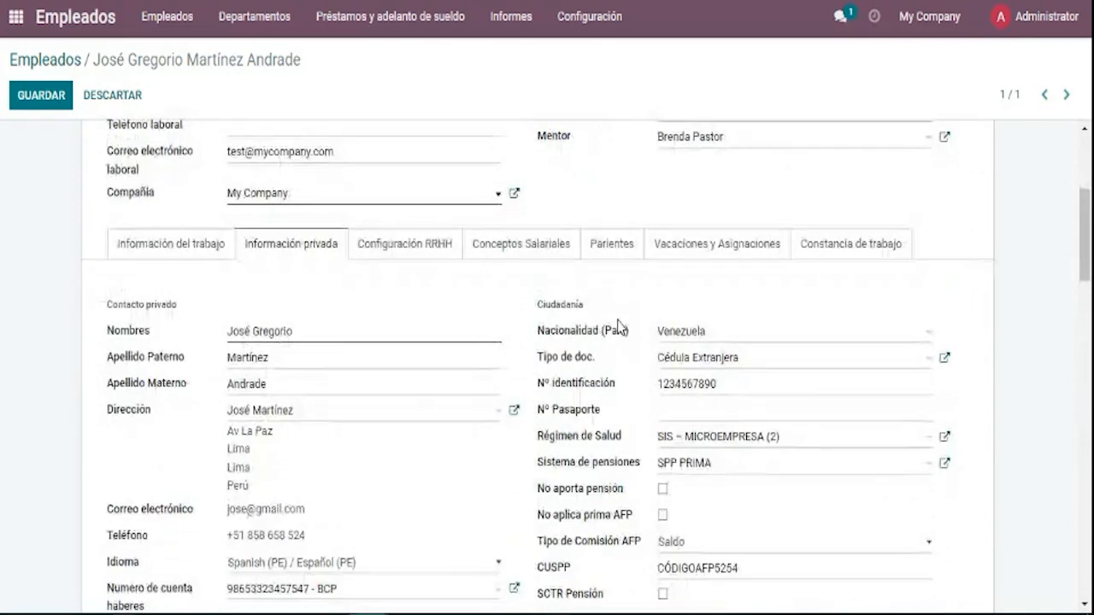
scroll(650, 354, "down", 5)
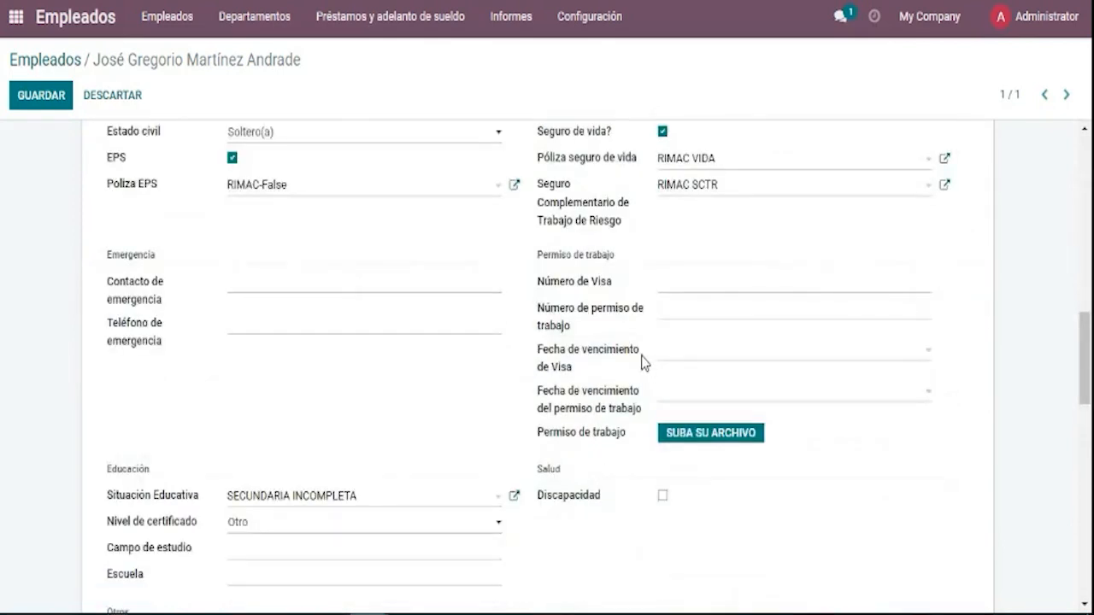
scroll(643, 362, "up", 10)
scroll(464, 342, "down", 4)
scroll(474, 355, "up", 1)
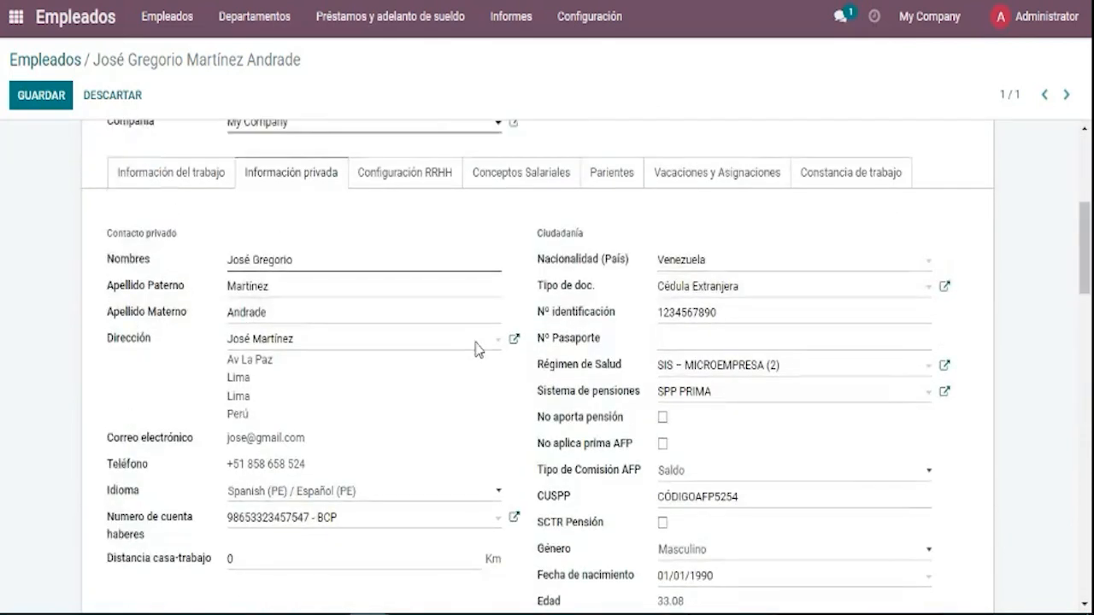
scroll(476, 348, "up", 3)
left_click(445, 435)
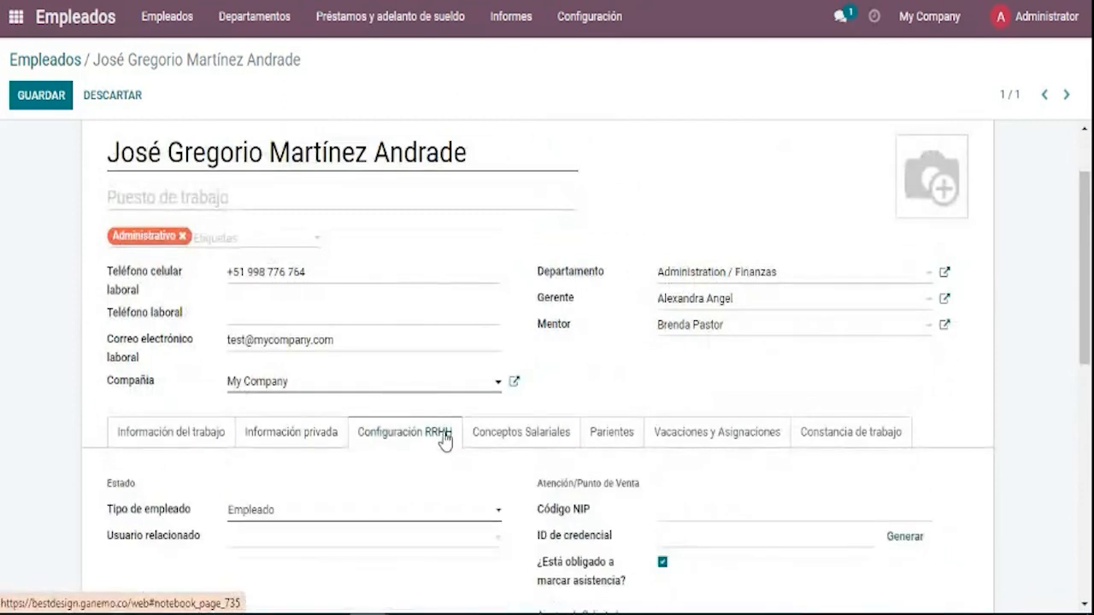
Keep Empleado as the employee type and review the users available to link.
scroll(446, 437, "down", 1)
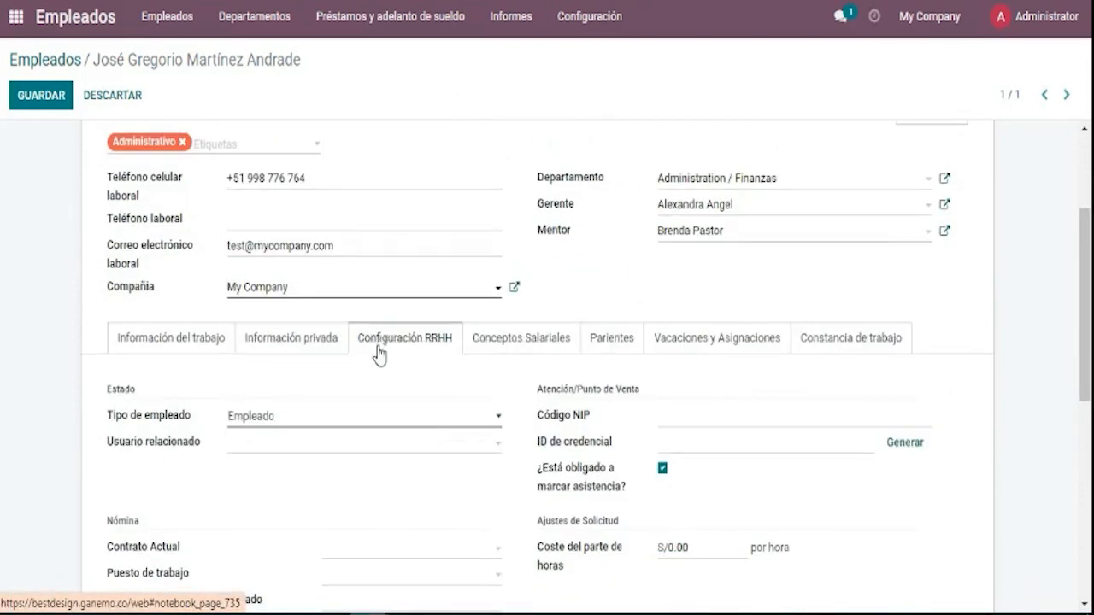
scroll(423, 368, "down", 2)
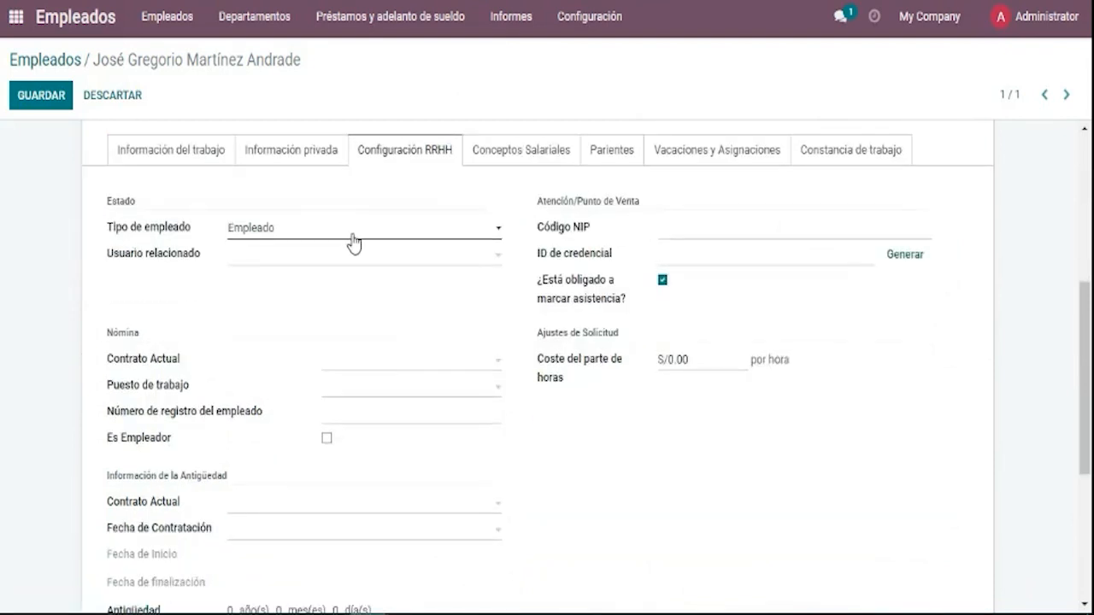
left_click(354, 243)
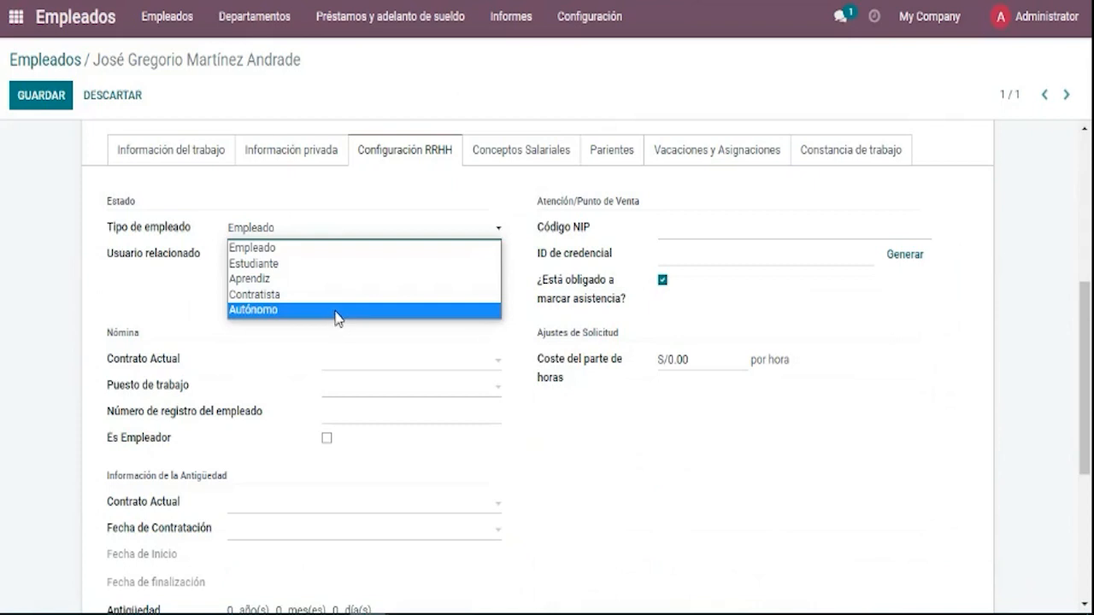
left_click(360, 249)
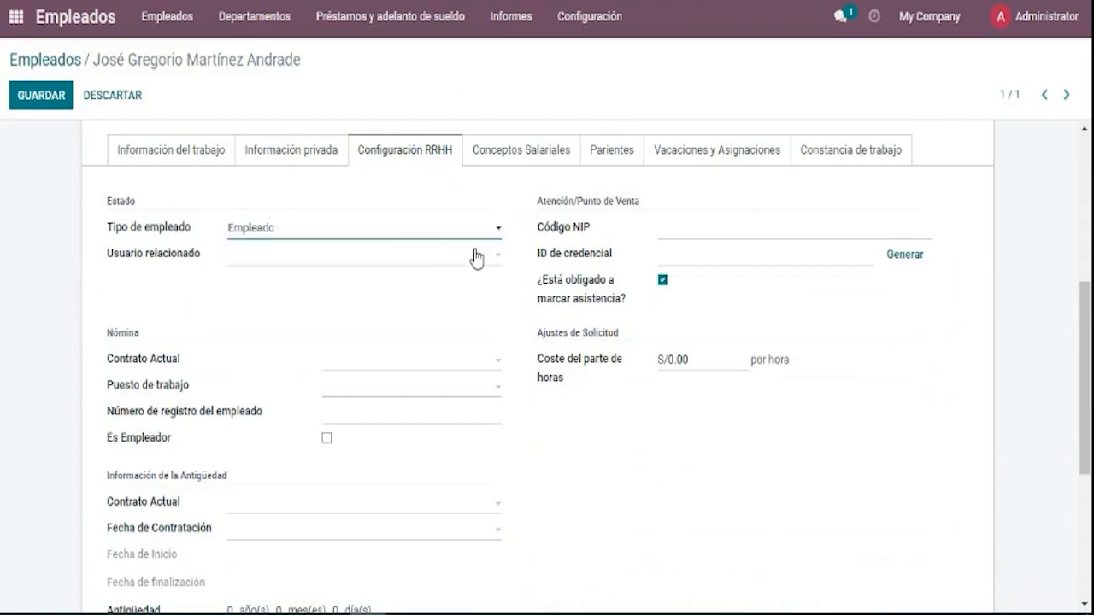
left_click(317, 255)
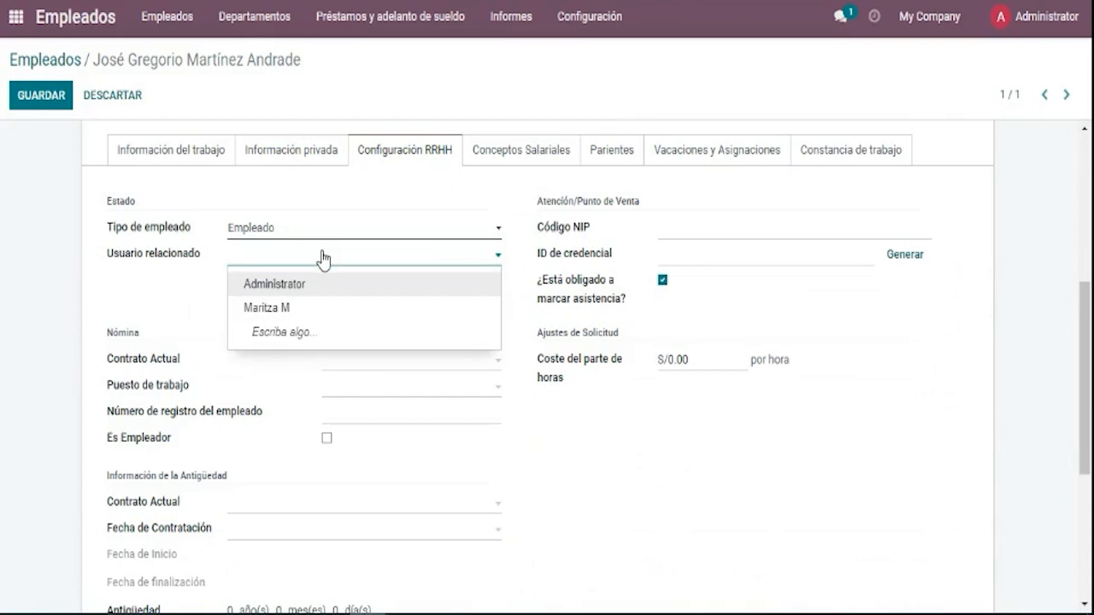
left_click(1051, 34)
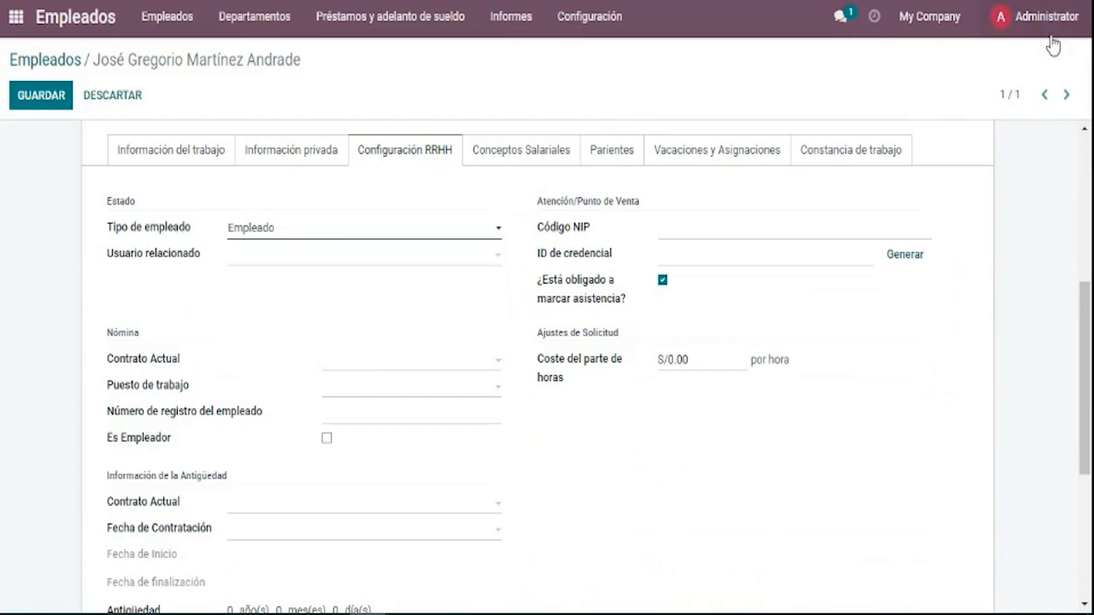
left_click(1011, 34)
left_click(292, 260)
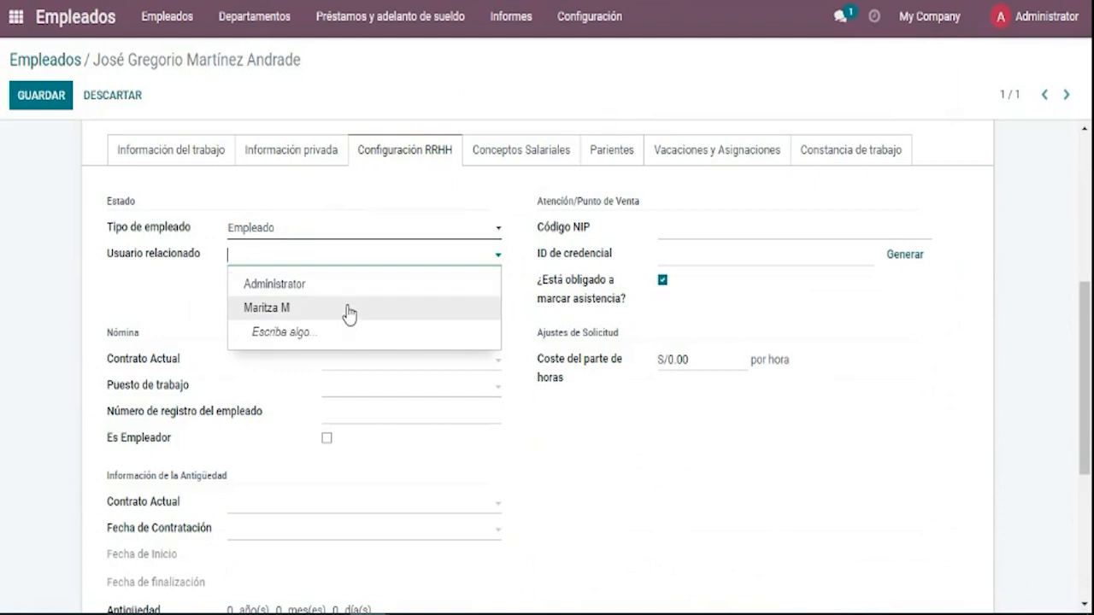
left_click(201, 283)
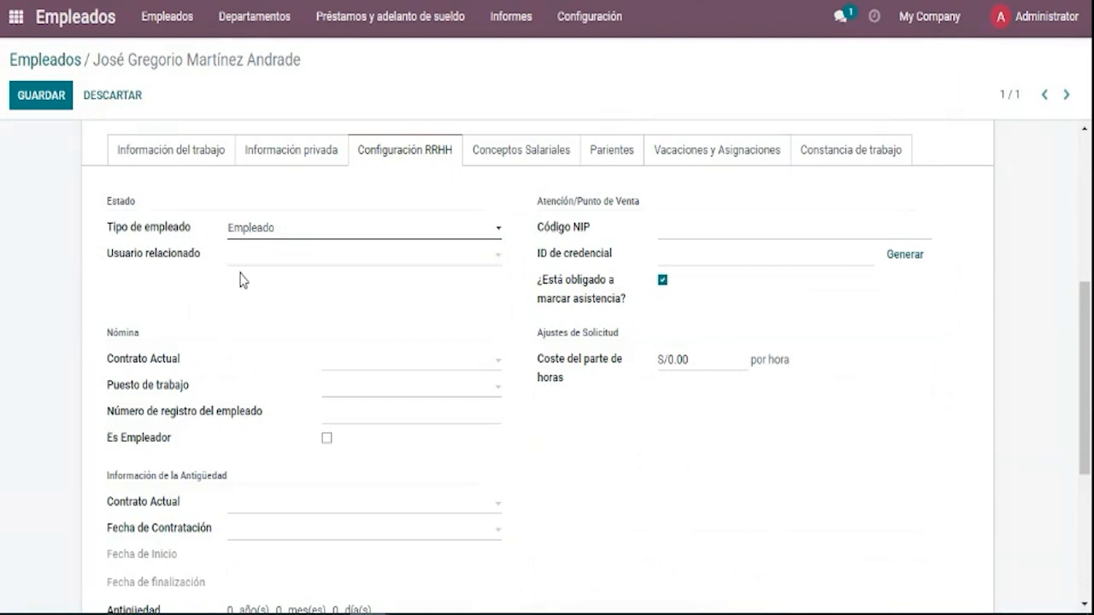
Clear the linked user and start a new one from the employee's first name via Crear y editar.
left_click(289, 308)
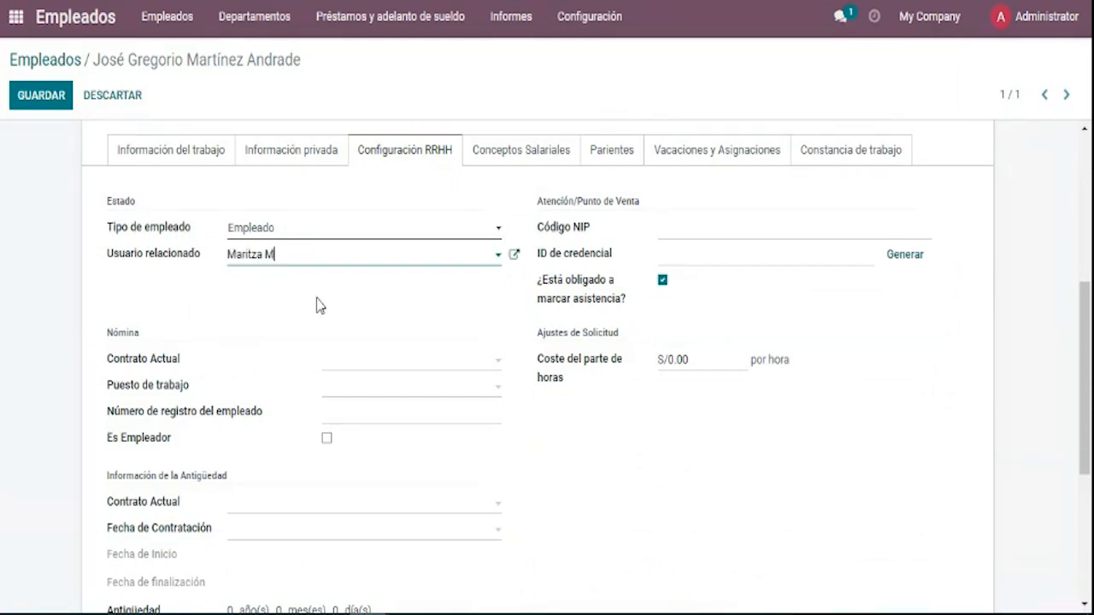
left_click(200, 255)
key("BackSpace")
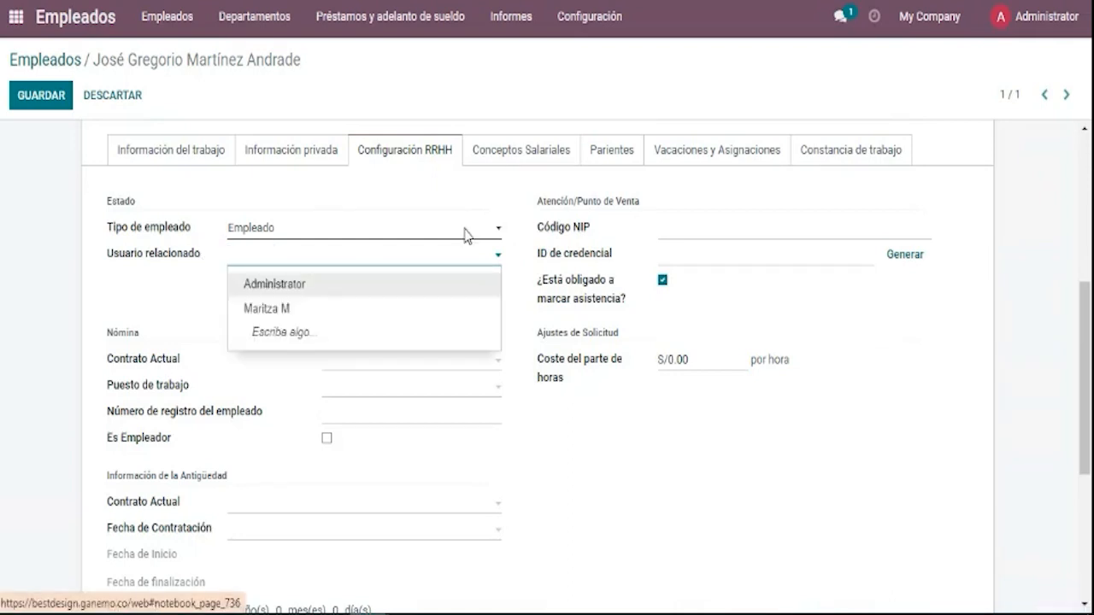
type("Jose")
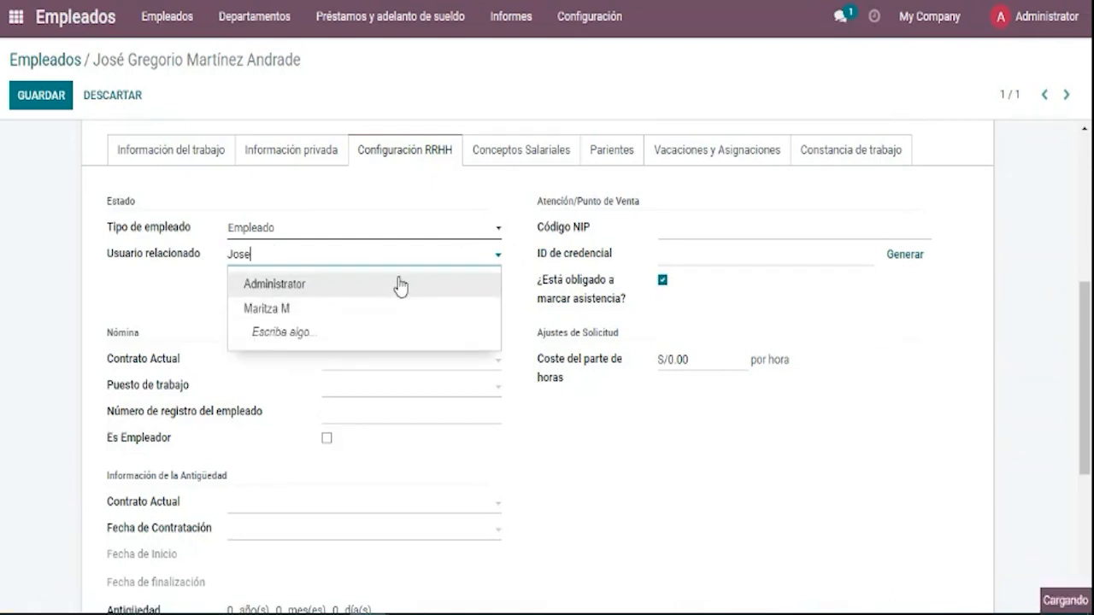
left_click(379, 313)
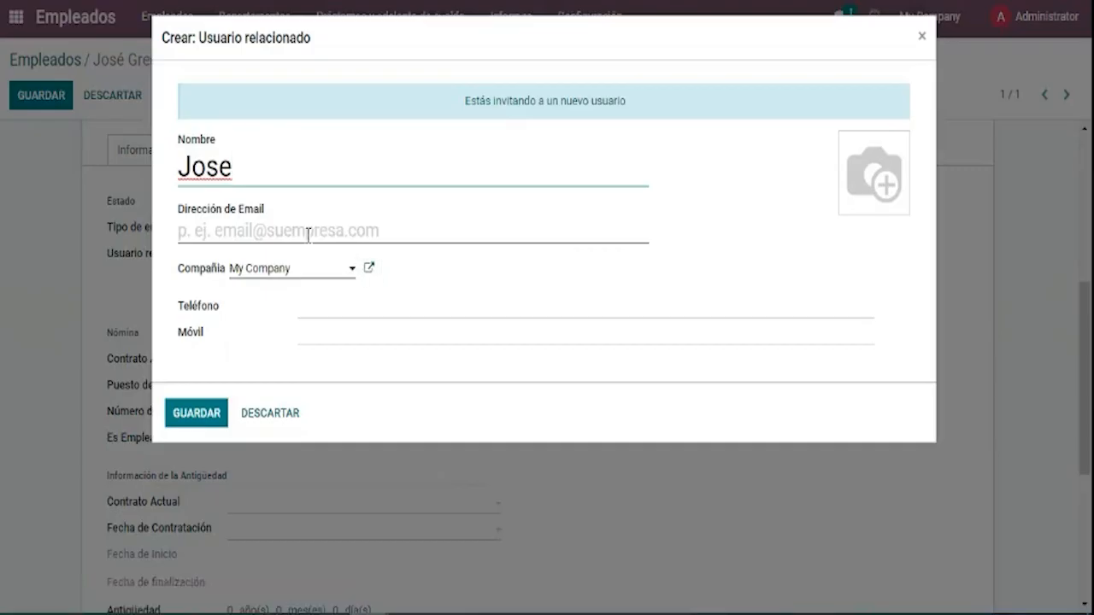
Give the new related user the employee's e-mail address, leave the phone blank, and save it.
left_click(309, 232)
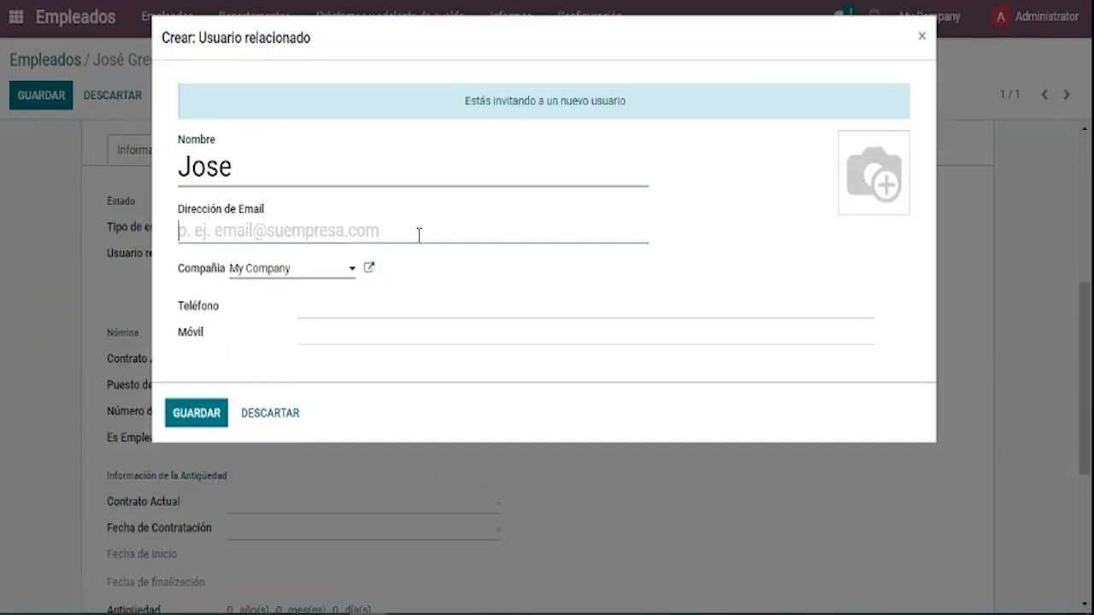
type("jose")
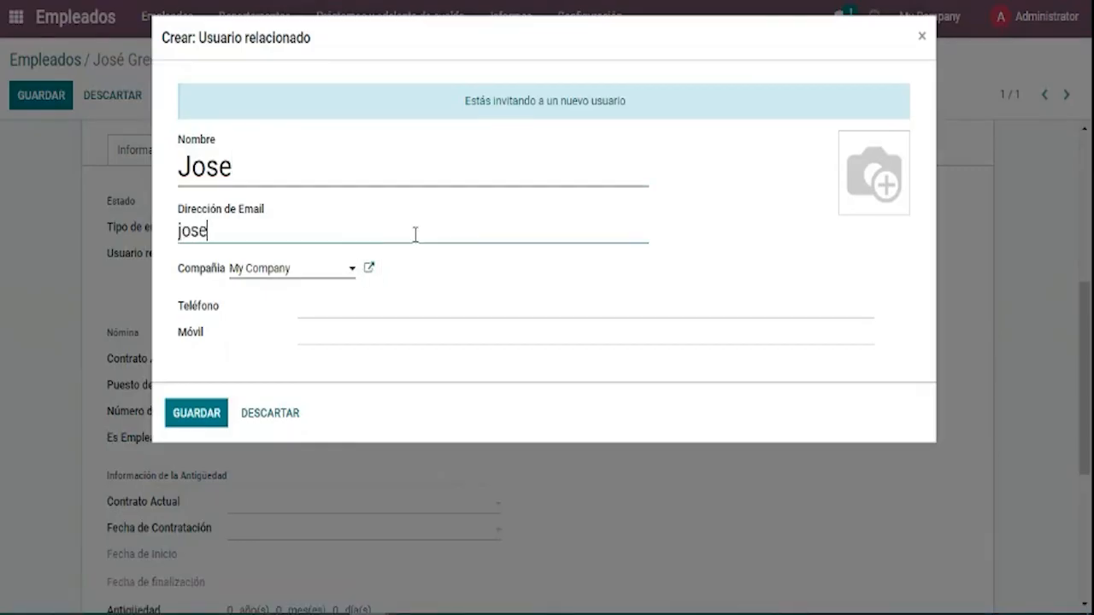
type("@test")
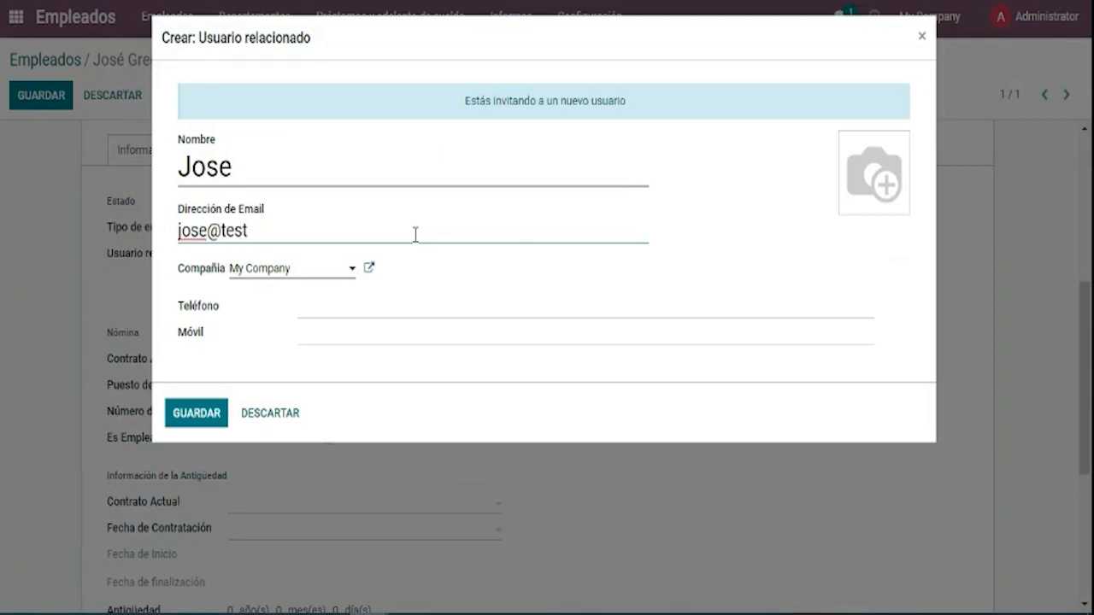
type(".com")
left_click(407, 307)
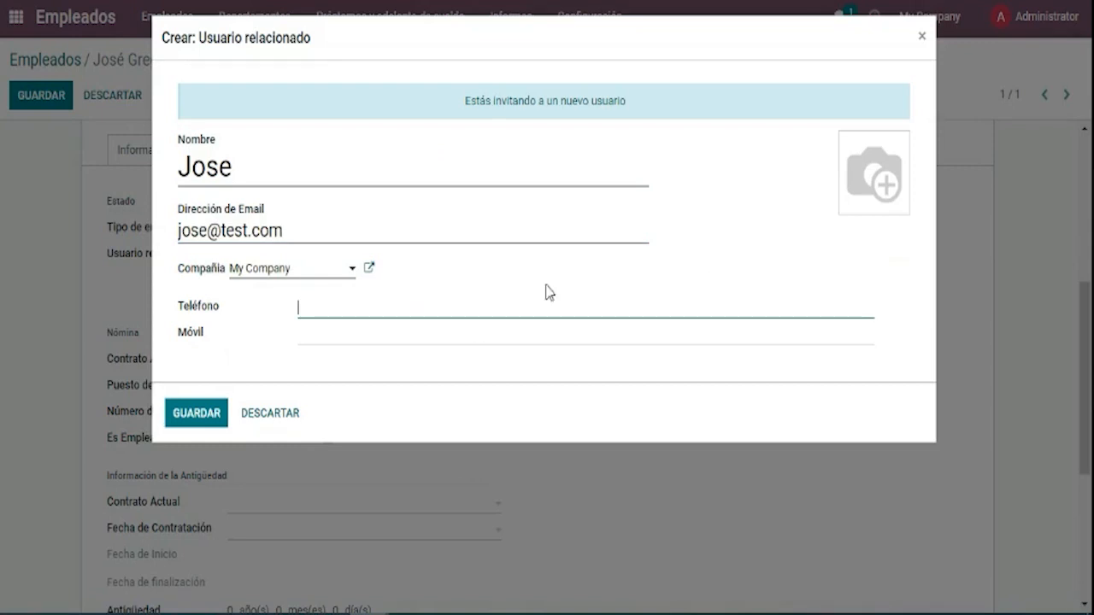
left_click(415, 361)
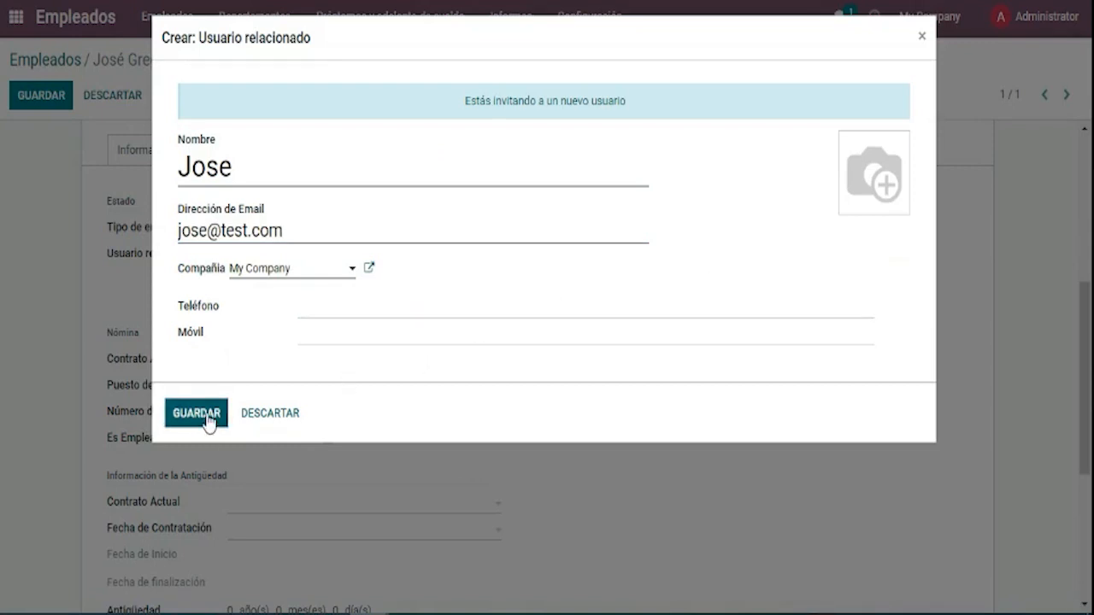
left_click_drag(463, 101, 633, 115)
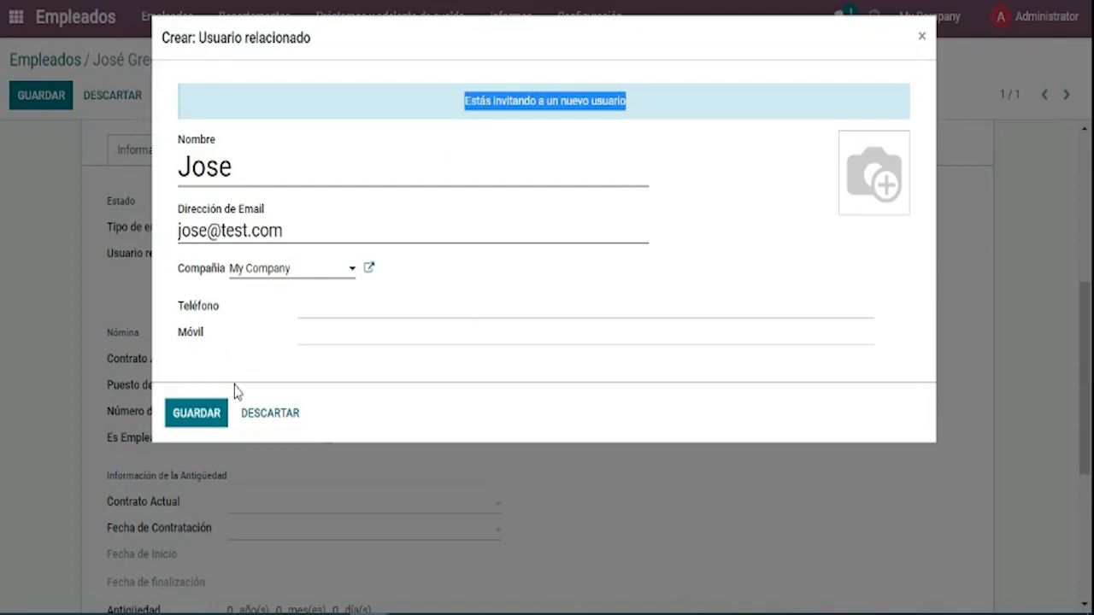
left_click(201, 417)
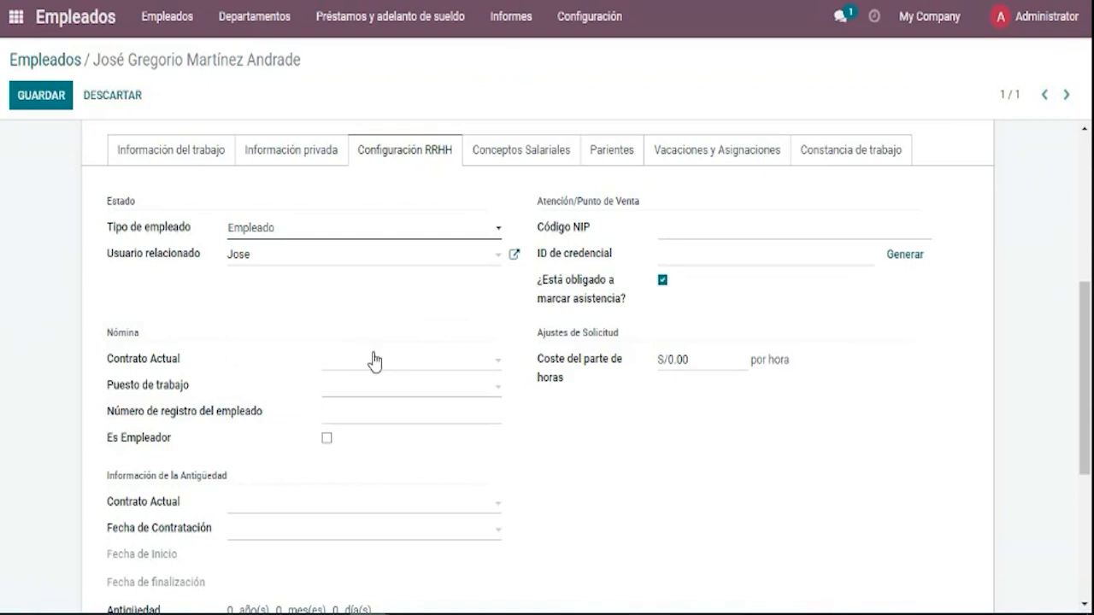
left_click(515, 255)
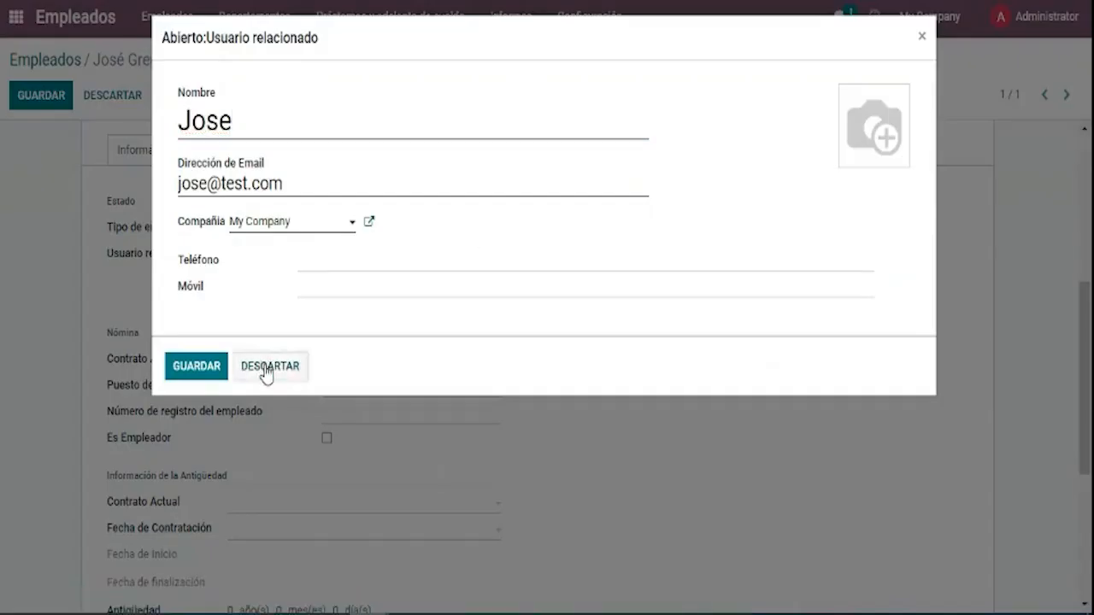
left_click(266, 373)
Choose Gerente de Finanza as the Puesto de trabajo under Nómina.
scroll(261, 317, "down", 2)
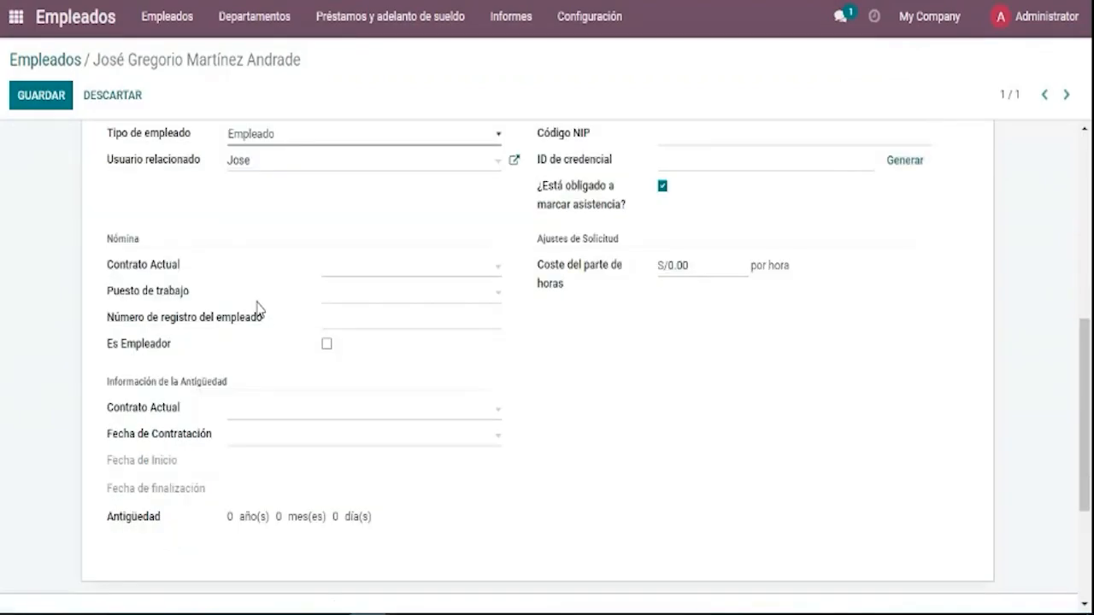
left_click_drag(184, 265, 107, 266)
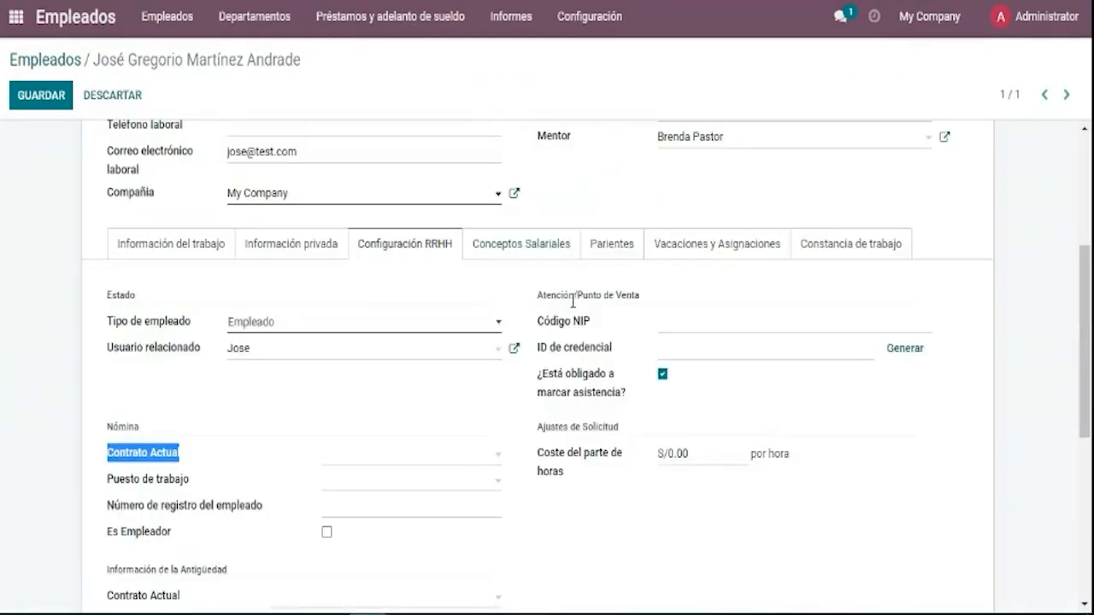
left_click_drag(537, 293, 630, 298)
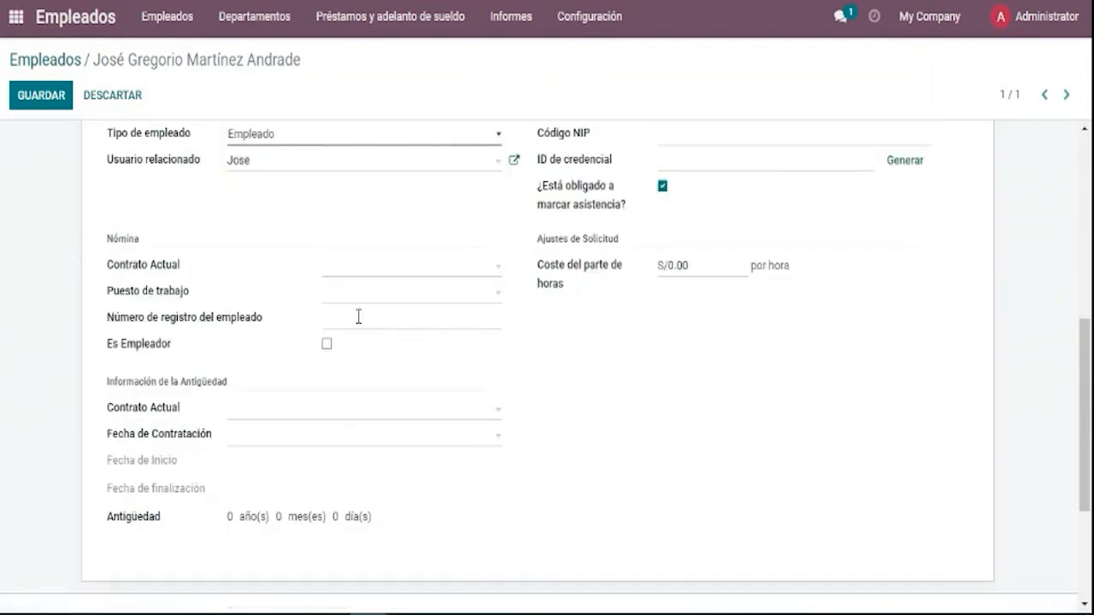
scroll(242, 213, "down", 1)
scroll(252, 242, "up", 1)
double_click(119, 238)
left_click(365, 295)
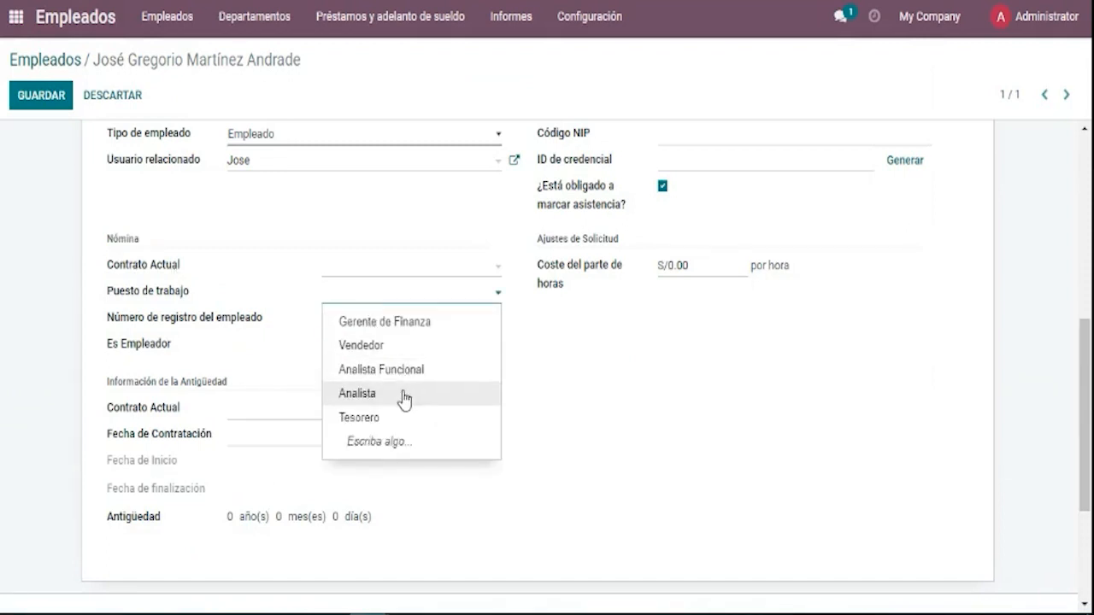
left_click(412, 334)
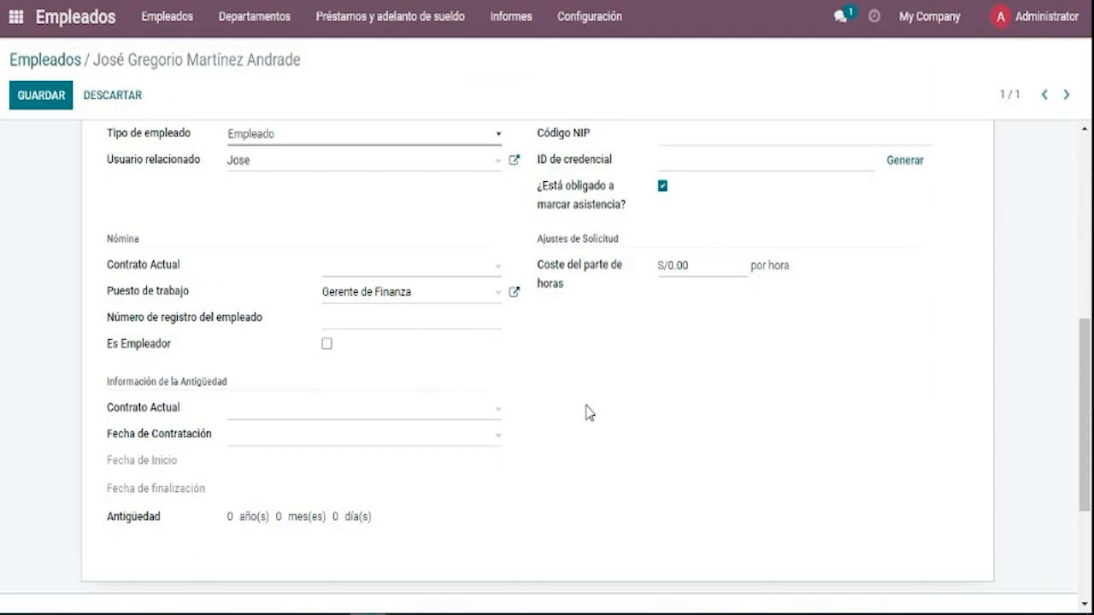
scroll(620, 389, "up", 1)
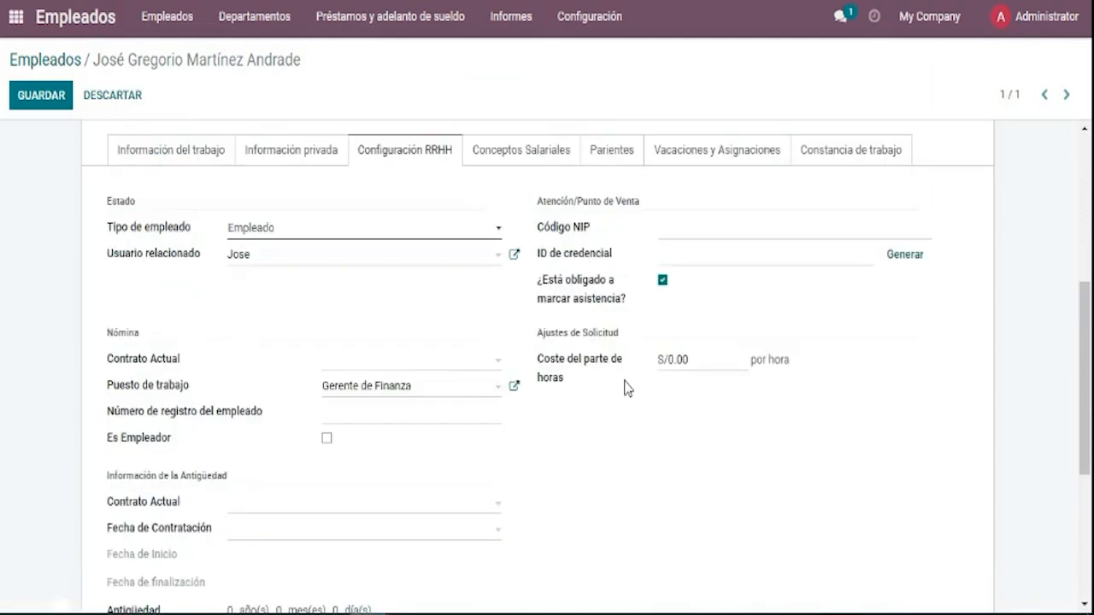
scroll(628, 398, "up", 1)
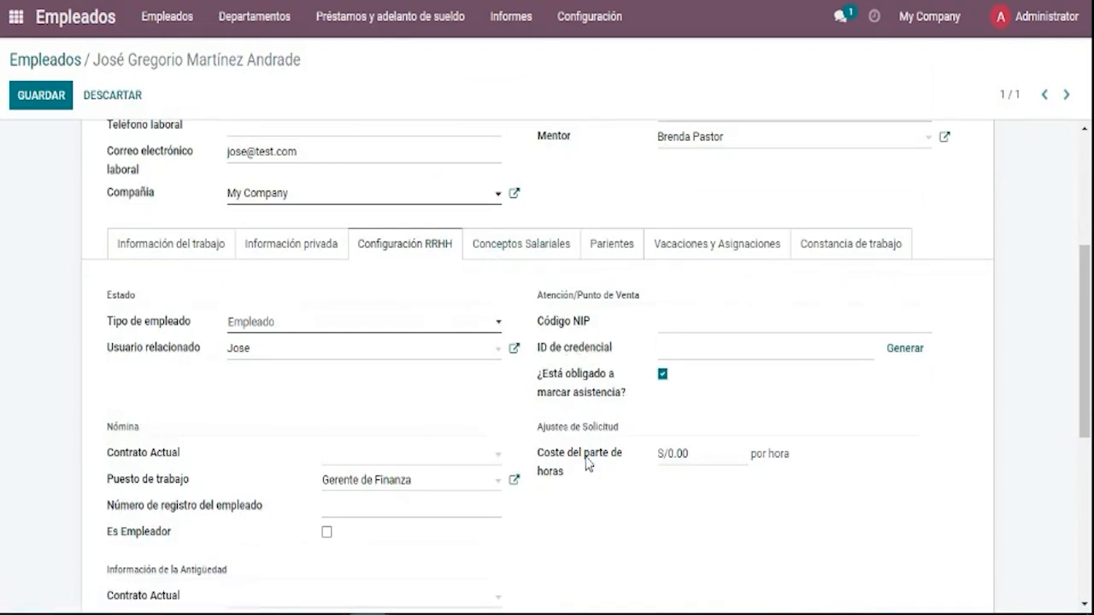
scroll(589, 464, "down", 3)
scroll(486, 327, "up", 2)
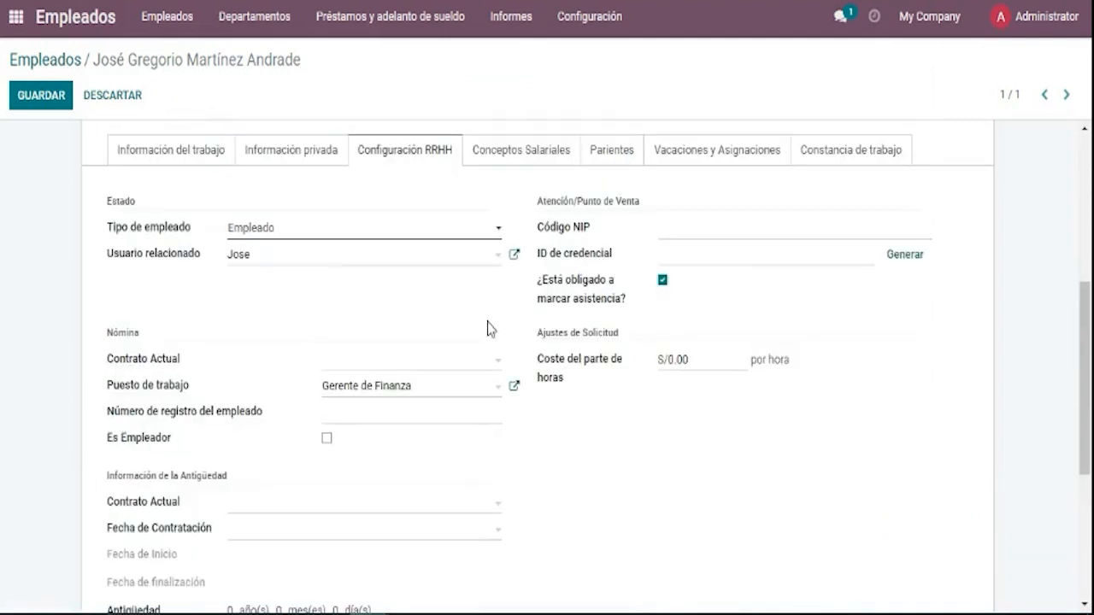
mouse_move(533, 288)
left_mouse_down()
mouse_move(634, 308)
mouse_move(569, 301)
mouse_move(542, 284)
left_mouse_up()
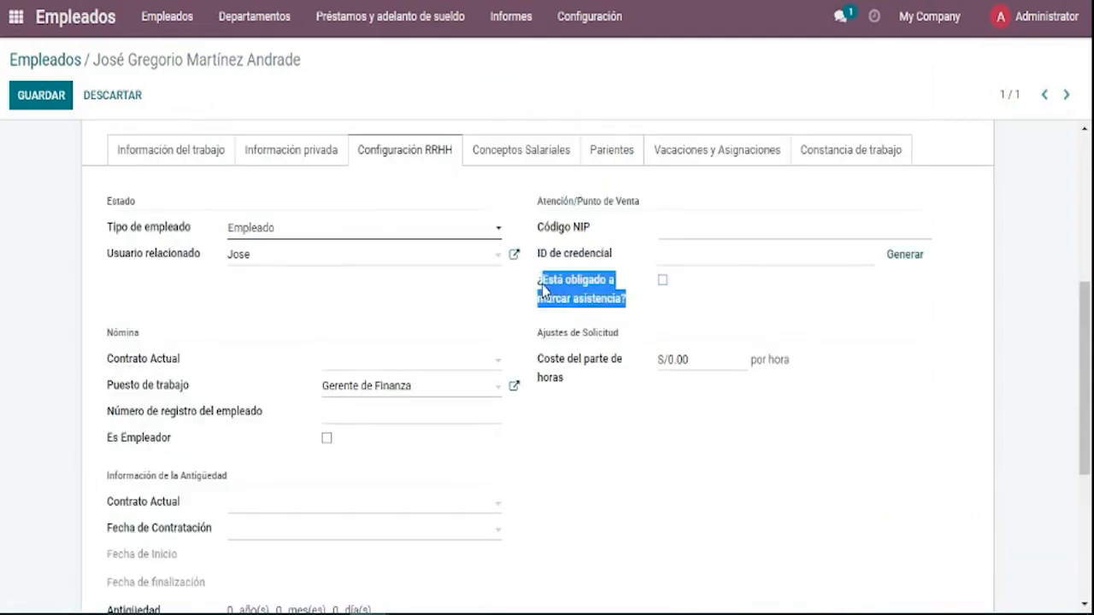
left_click(661, 280)
left_click(661, 280)
left_click(663, 281)
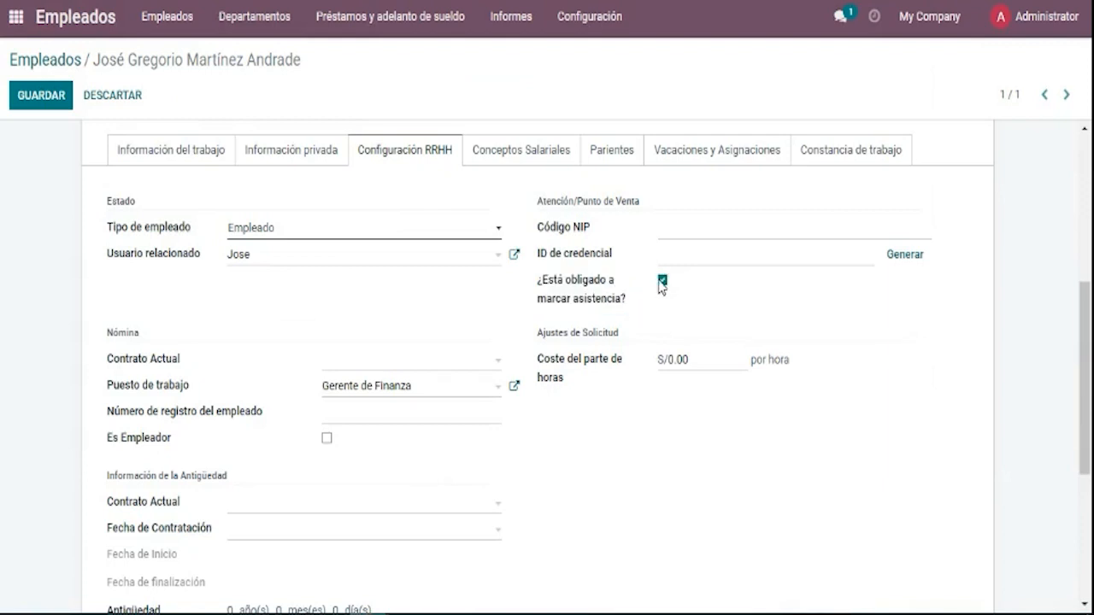
left_click(664, 282)
left_click(664, 282)
left_click_drag(538, 288, 622, 298)
left_click(668, 306)
Add a blank relative line on the Parientes tab and bring up its Parentesco choices.
left_click(556, 158)
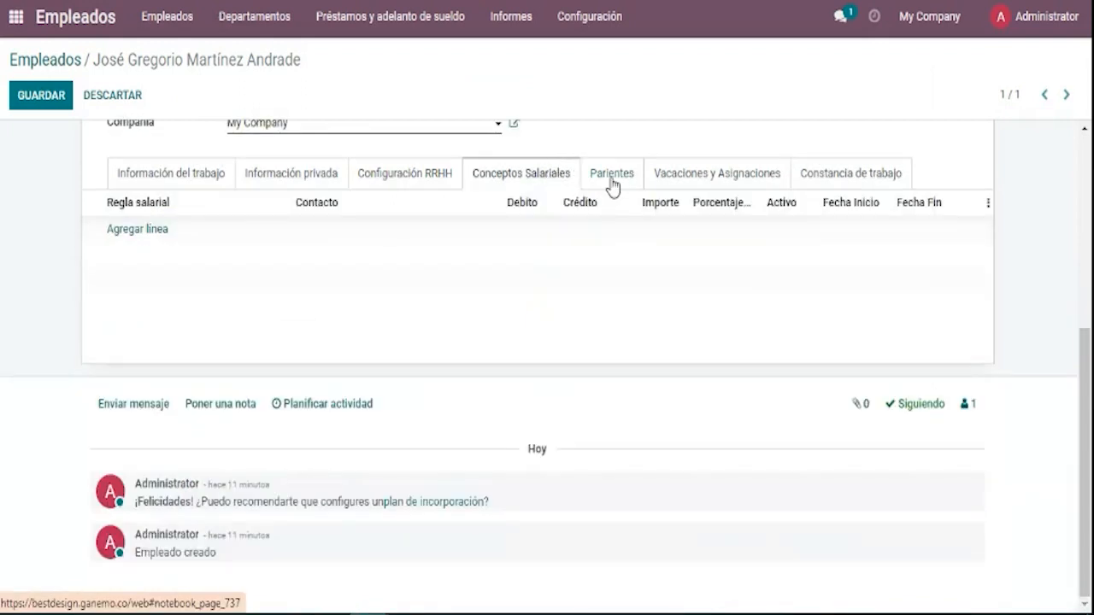
left_click(612, 186)
left_click(552, 183)
left_click_drag(474, 180, 593, 181)
left_click(595, 182)
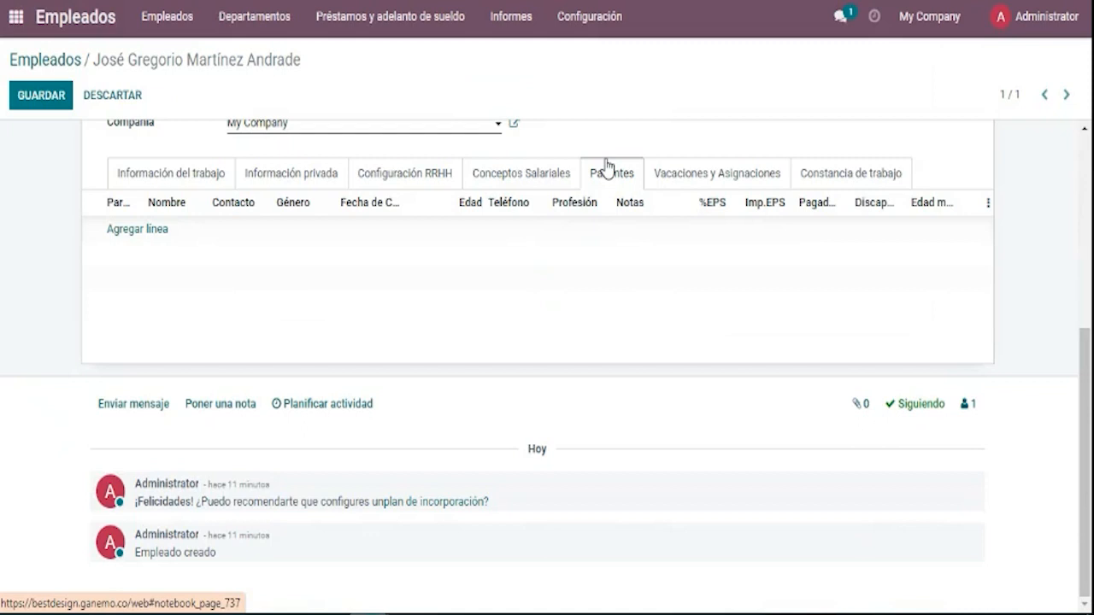
left_click(517, 176)
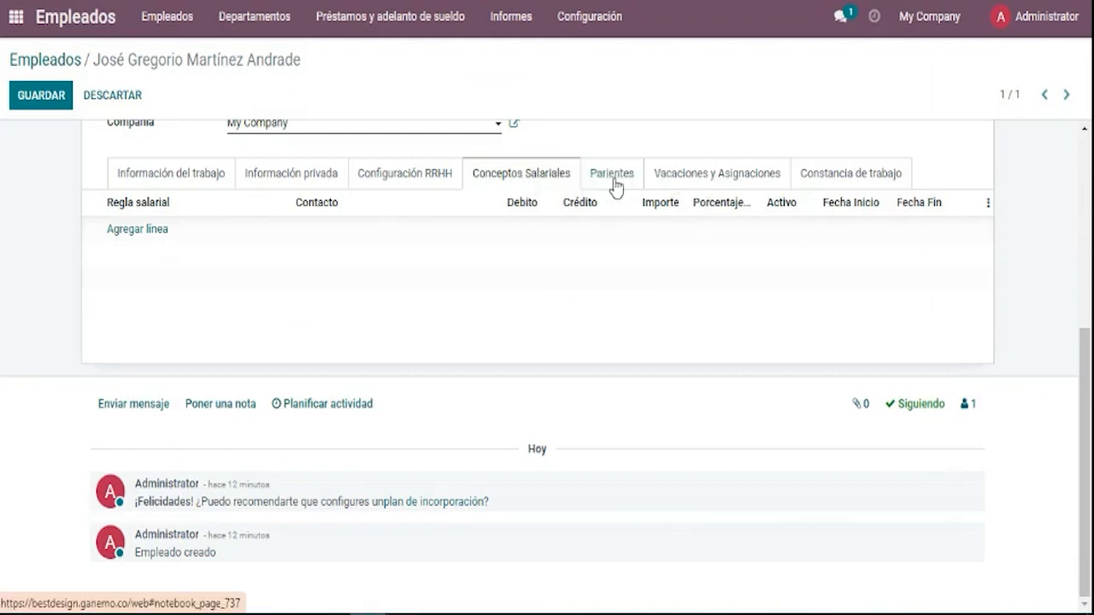
left_click(616, 181)
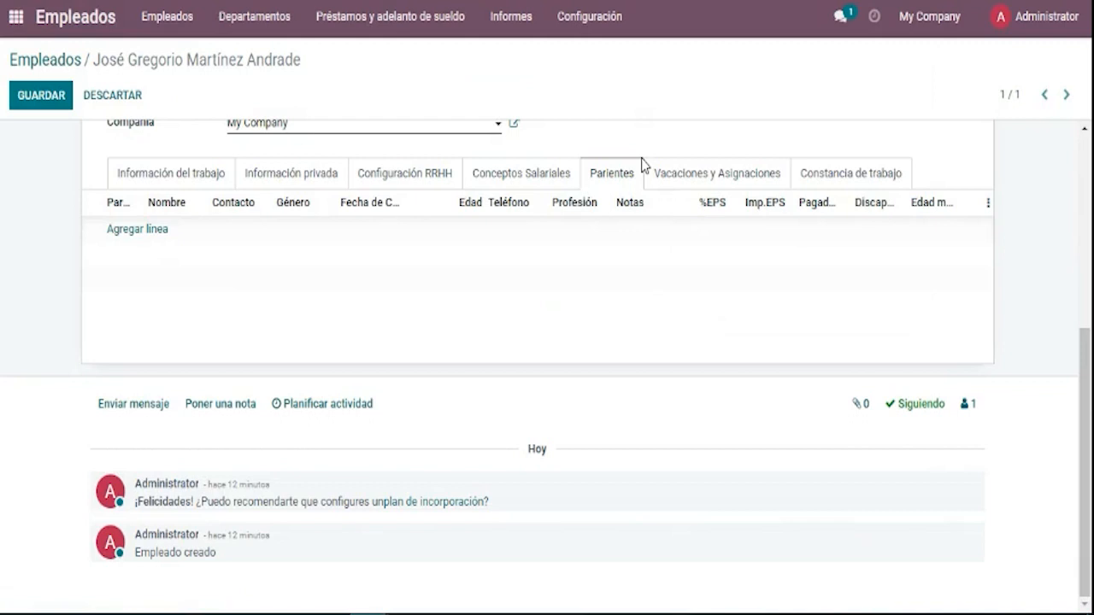
left_click(138, 237)
left_click(128, 237)
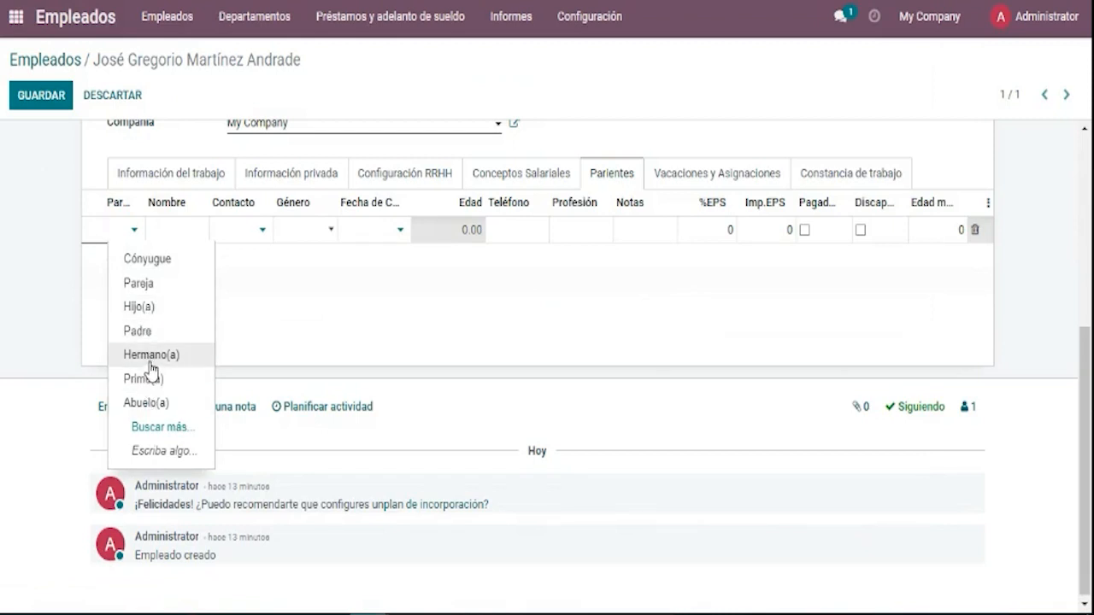
Set the relative's Parentesco to Hijo(a), link the existing contact, and set Género to Masculino.
left_click(141, 307)
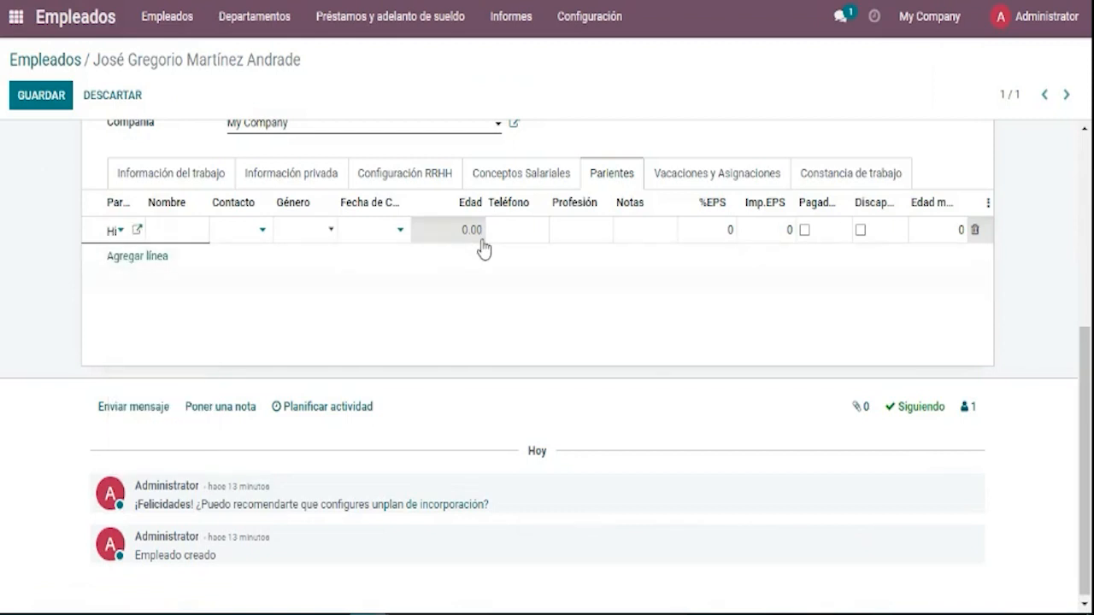
left_click(192, 229)
key("BackSpace")
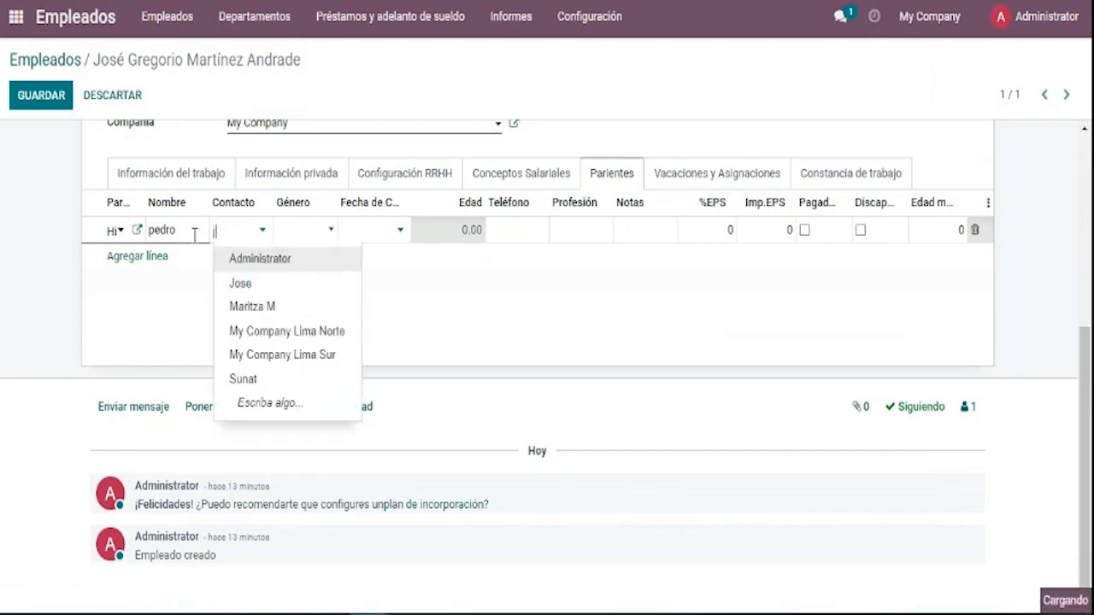
type("J")
key("Return")
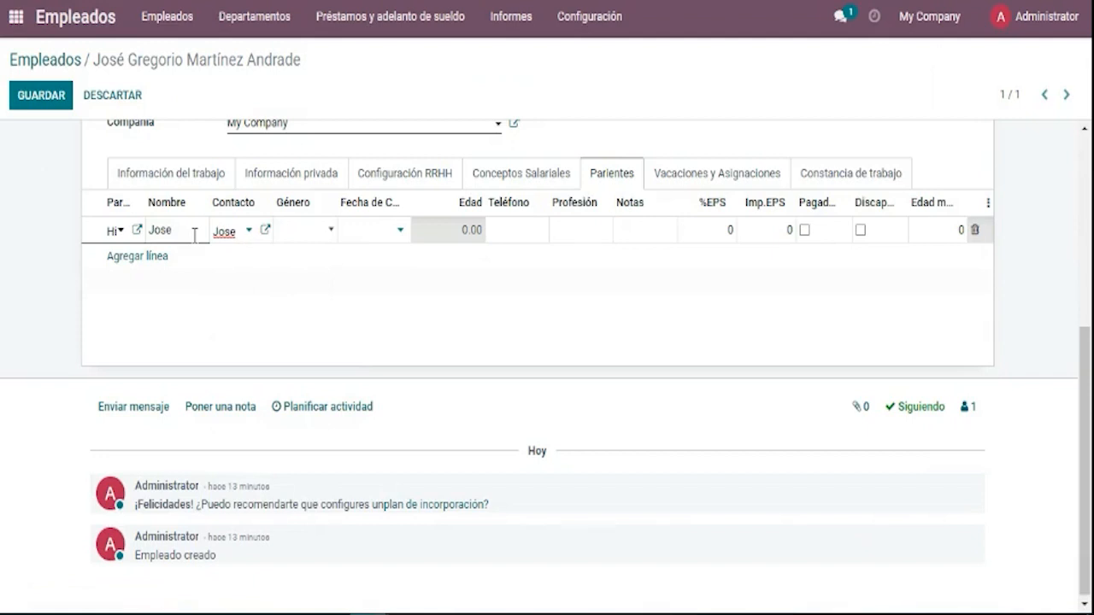
left_click(300, 231)
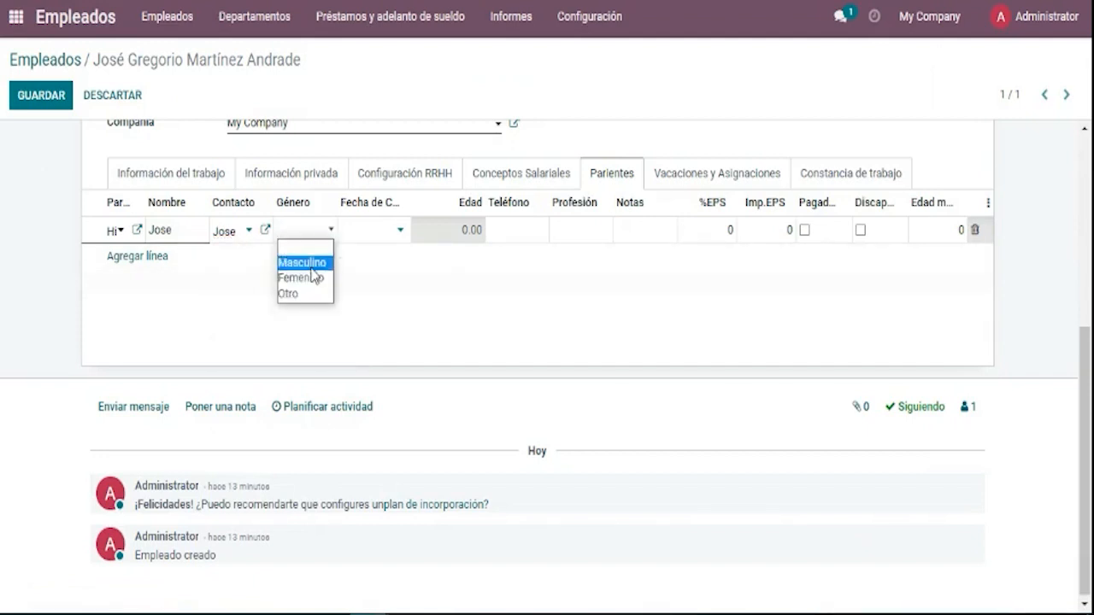
left_click(310, 264)
Set the son's birth date to 01/11/2019 so his age computes as 3.25.
left_click(358, 238)
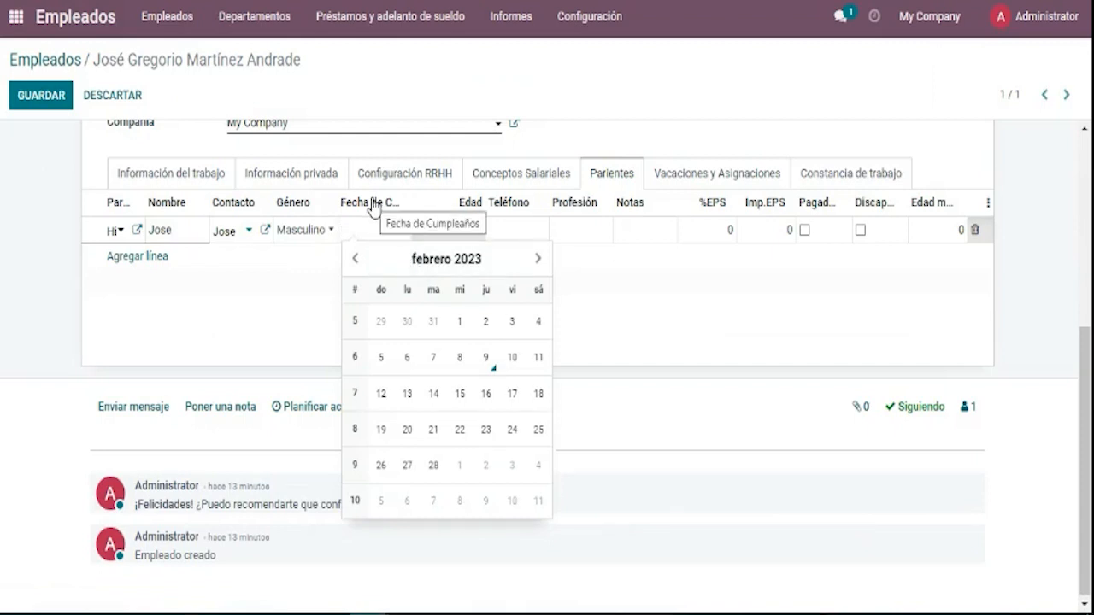
left_click(487, 321)
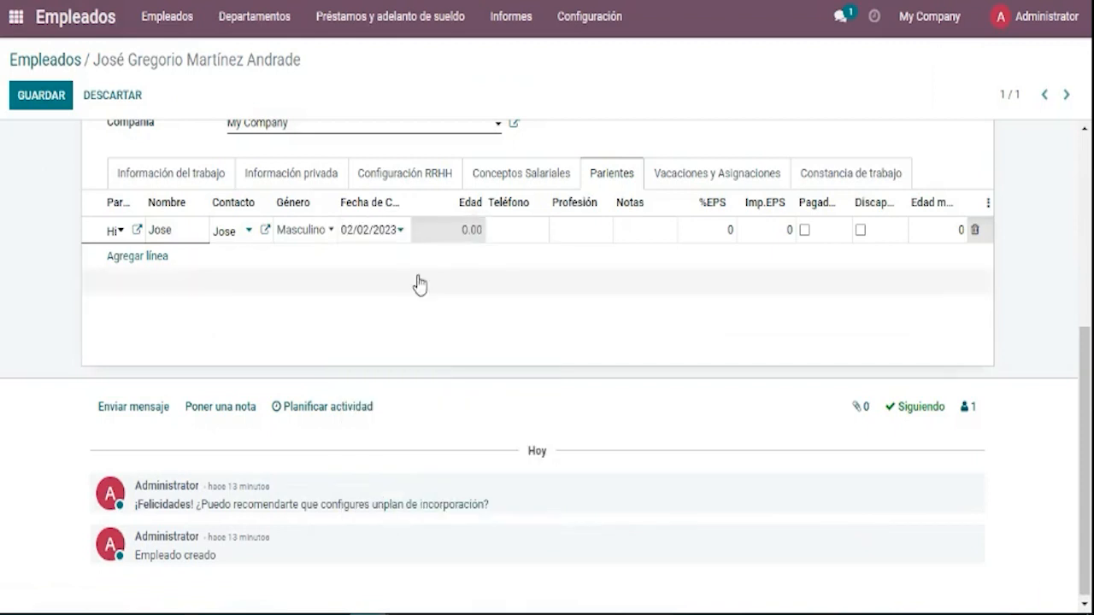
left_click(503, 283)
left_click(373, 245)
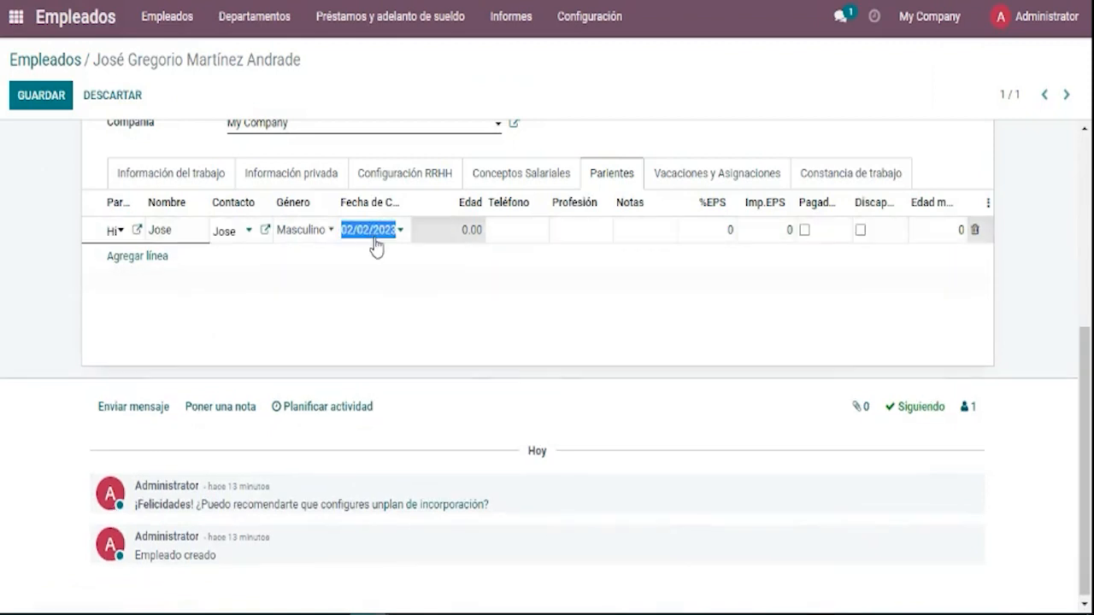
left_click(398, 232)
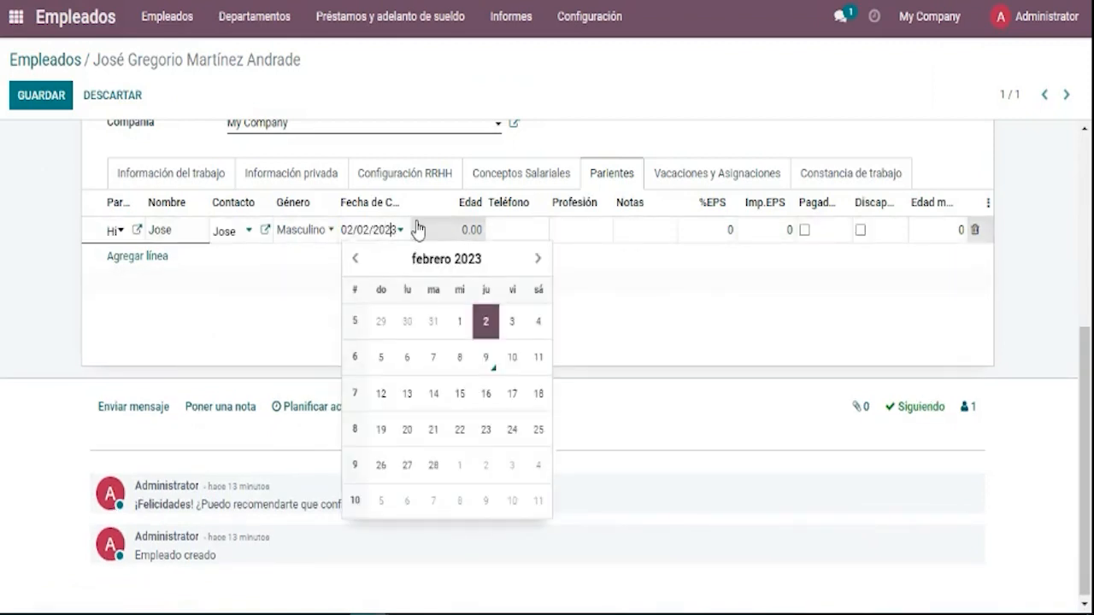
left_click(417, 229)
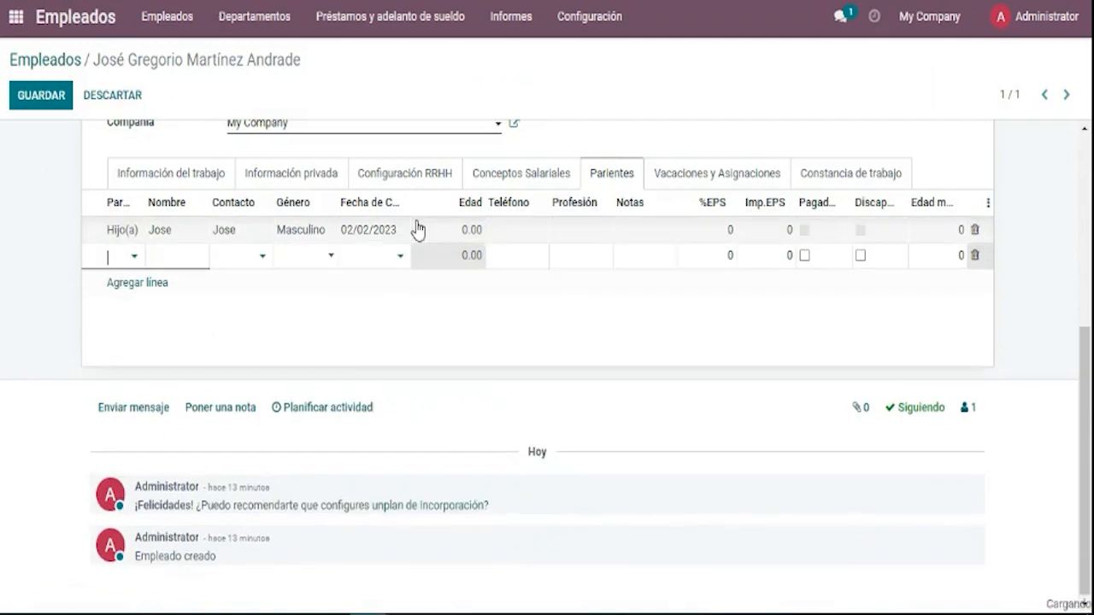
left_click(396, 245)
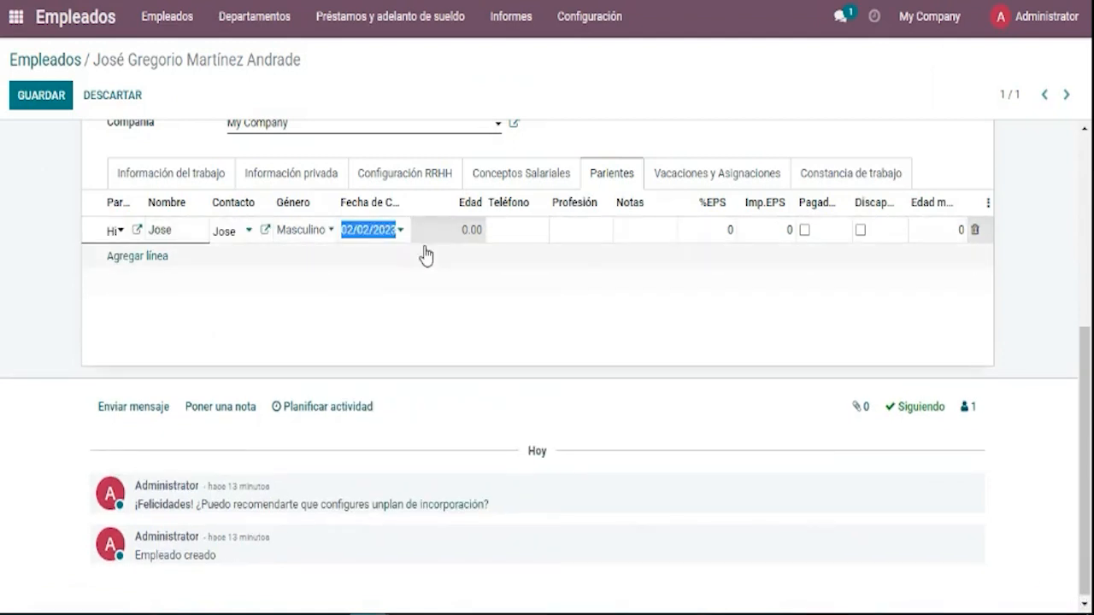
left_click(416, 242)
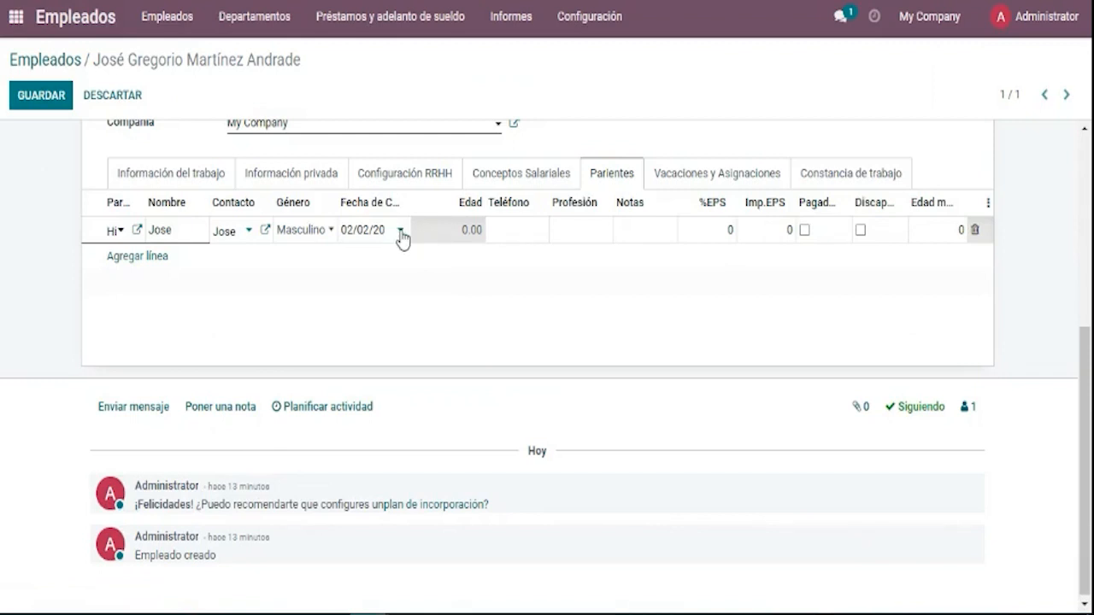
left_click(400, 235)
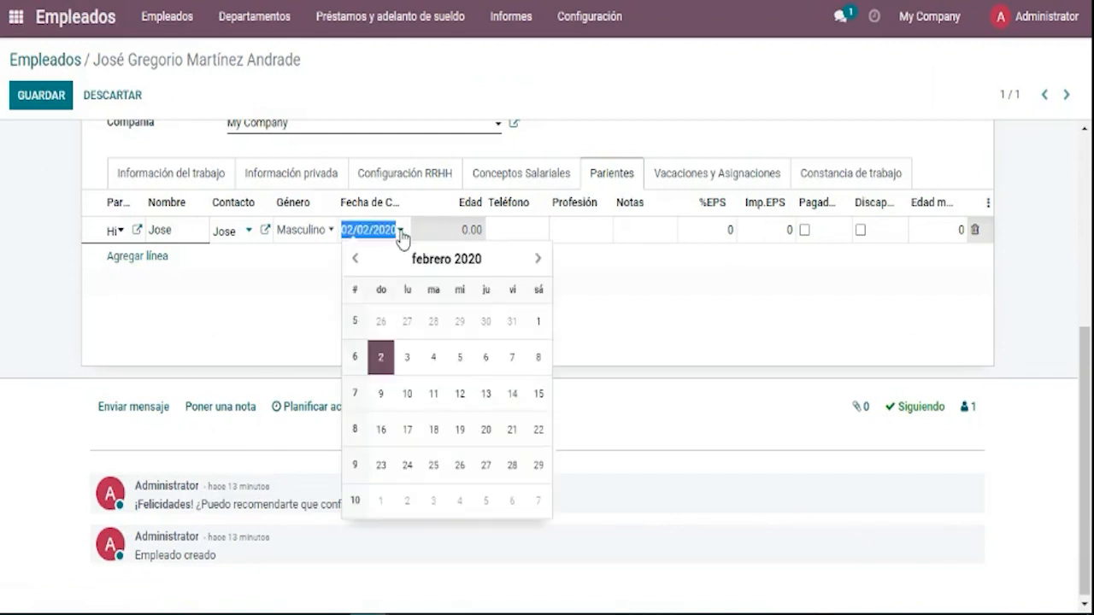
left_click(355, 258)
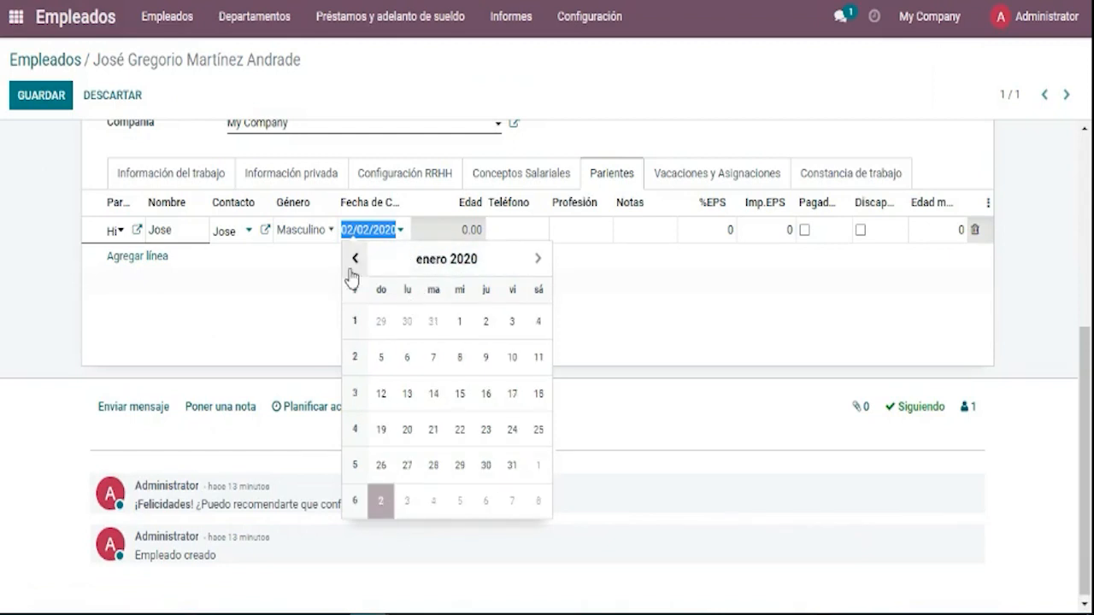
left_click(355, 259)
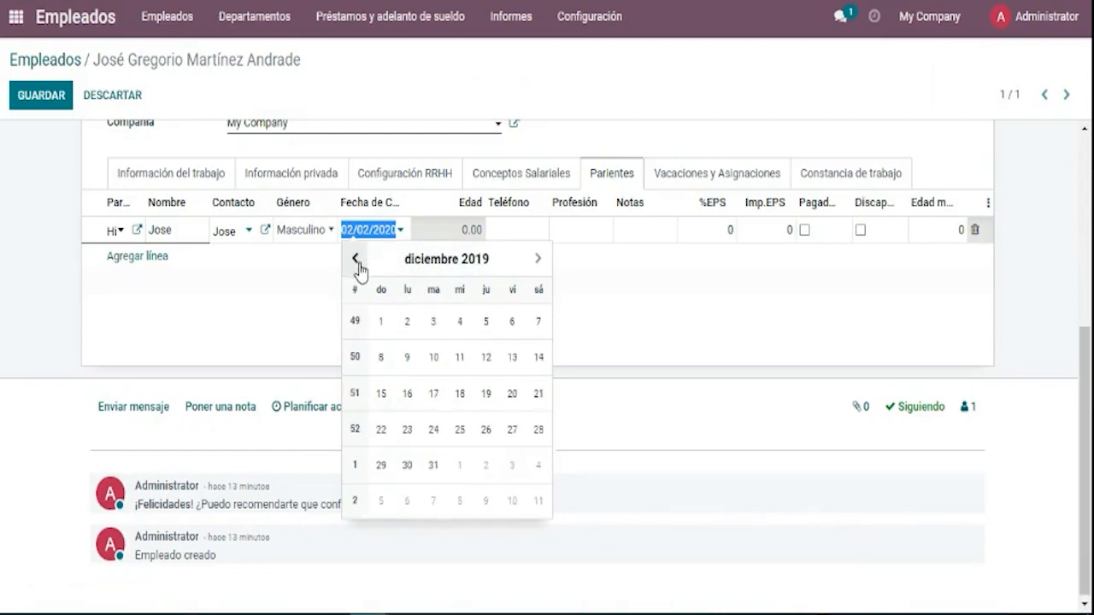
left_click(355, 258)
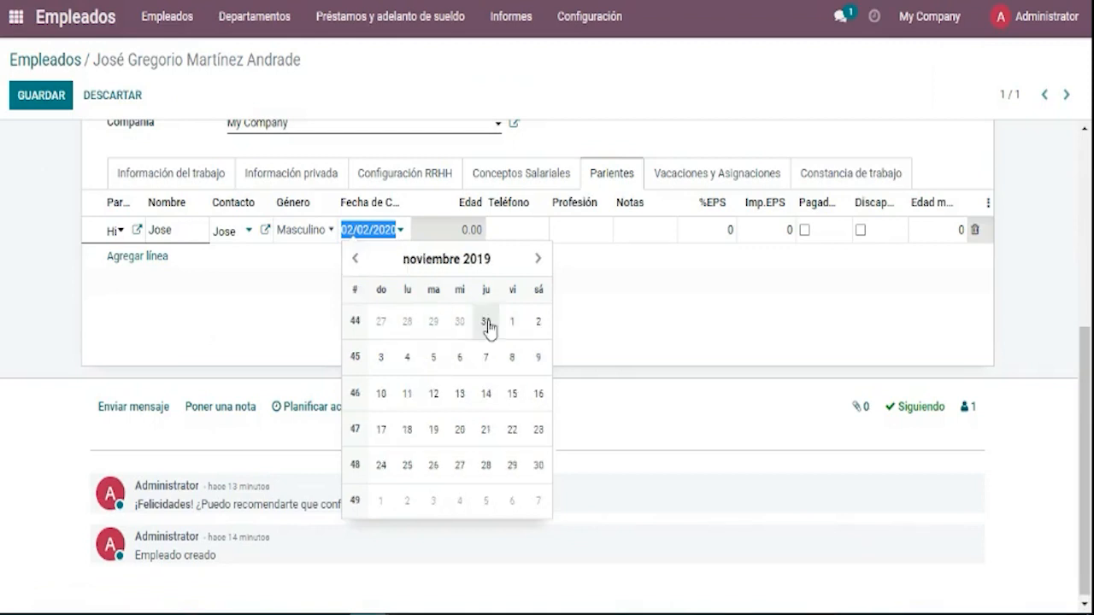
left_click(513, 323)
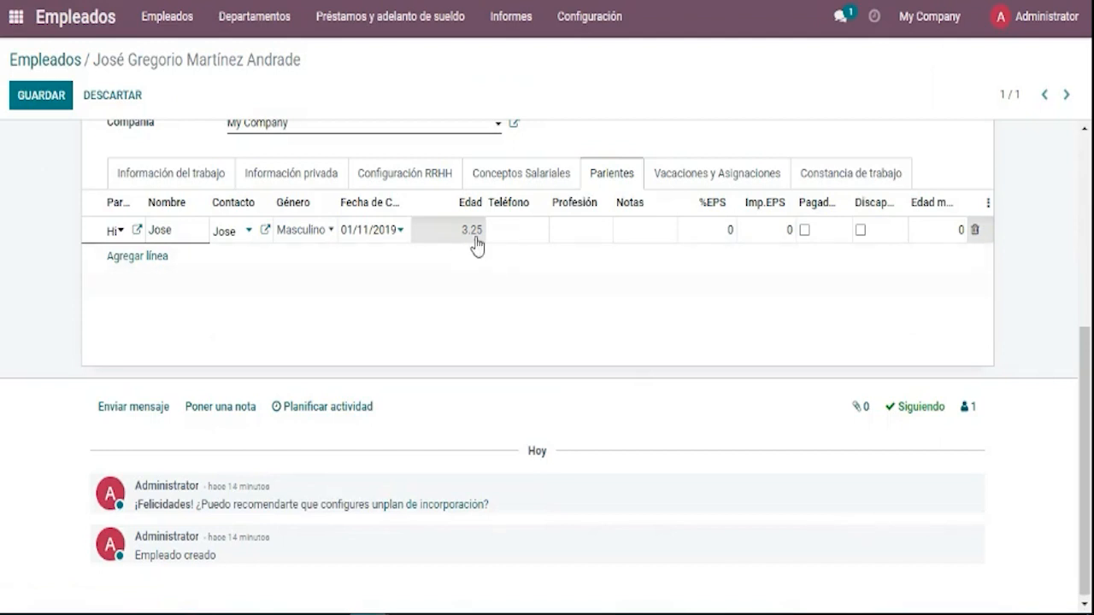
left_click(596, 291)
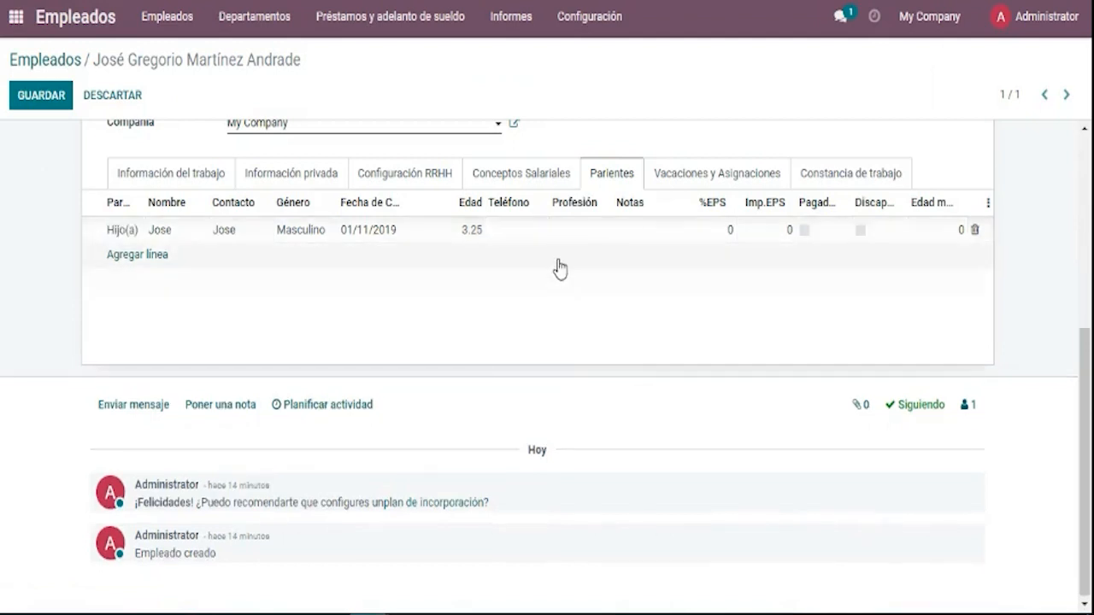
Enter 10 as the son's %EPS value.
left_click(496, 242)
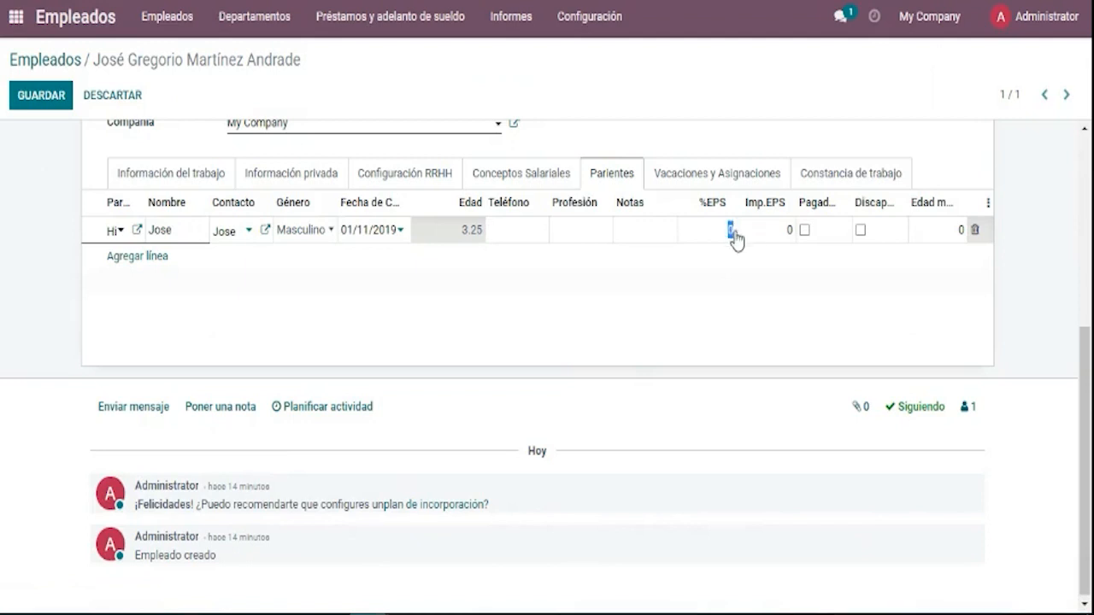
left_click(737, 260)
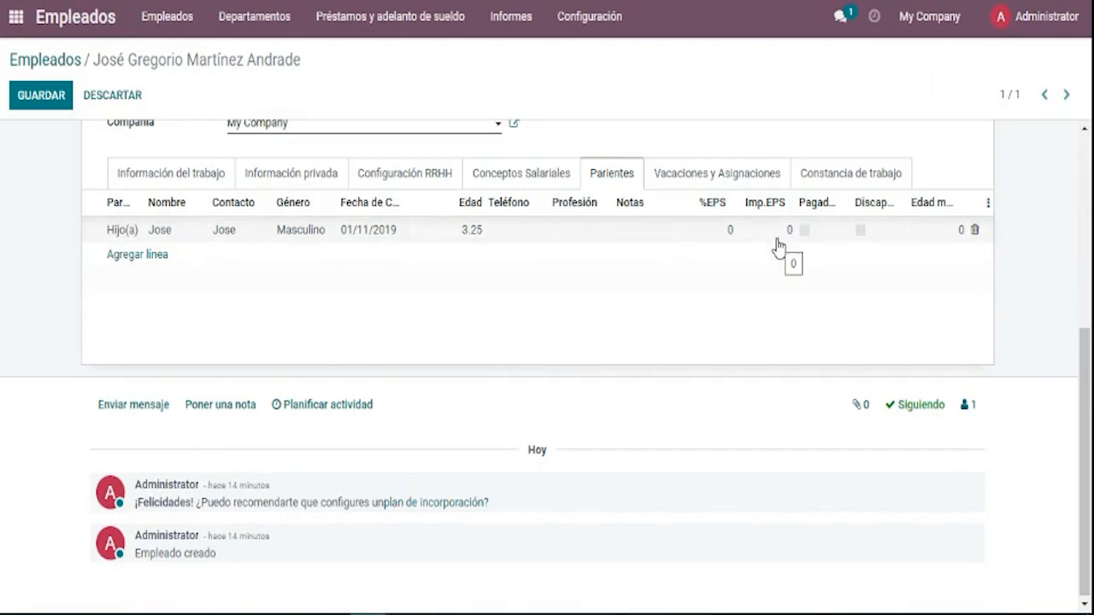
left_click(729, 236)
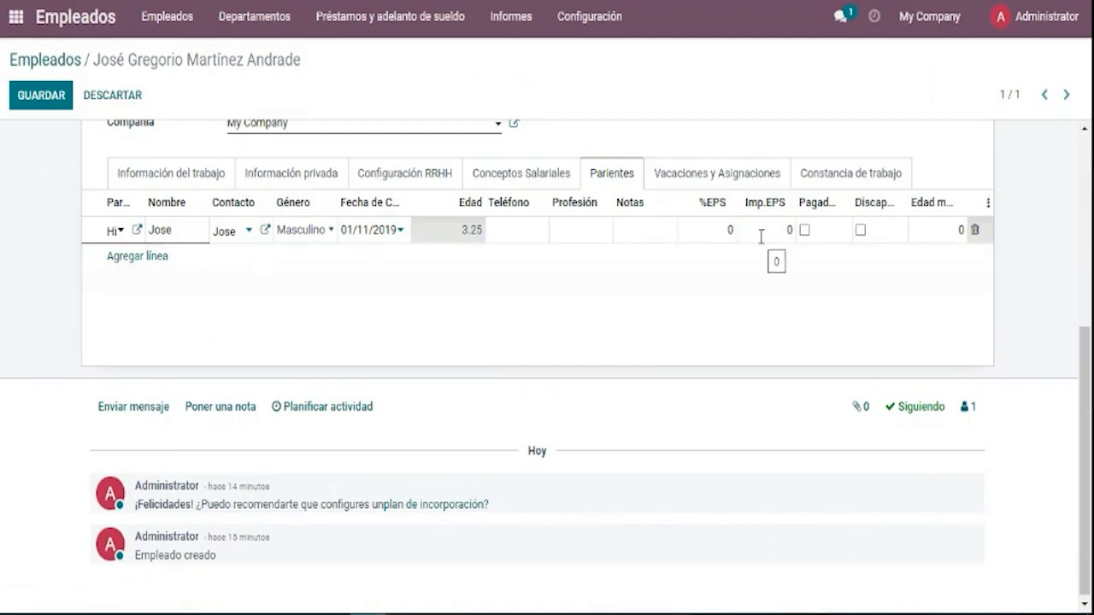
key("BackSpace")
type("10")
left_click(764, 291)
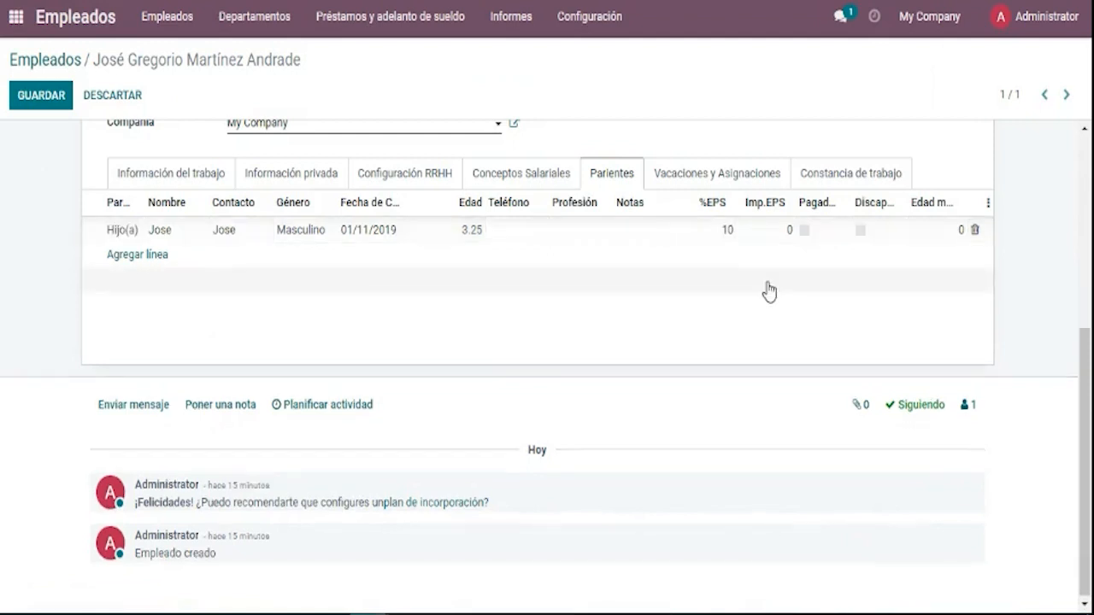
Keep the son's Imp.EPS at 0 and tick Pagado.
left_click(793, 232)
type("100")
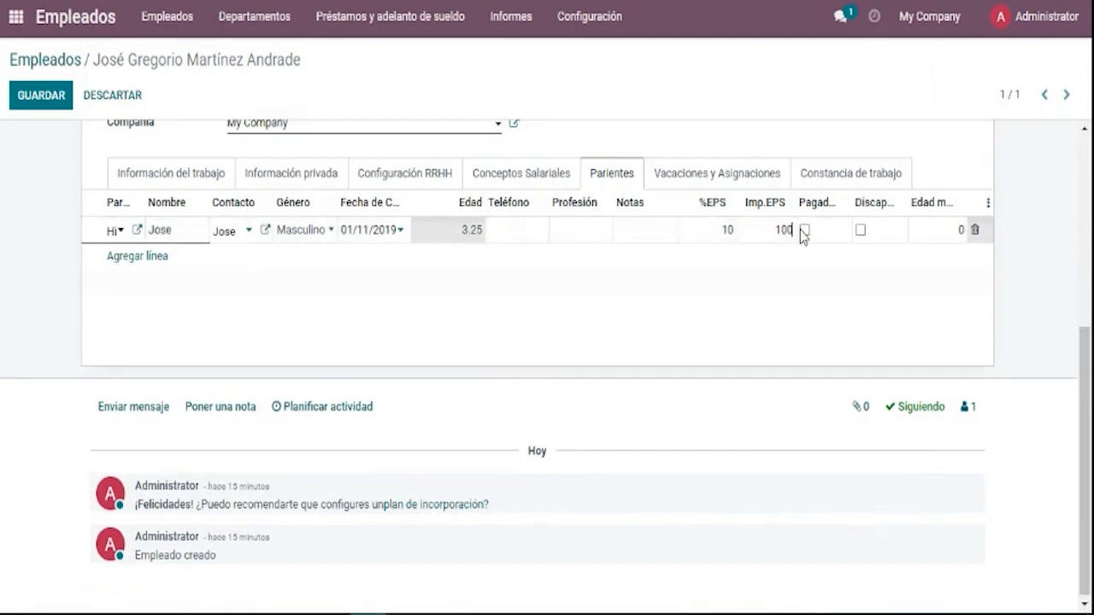
key("BackSpace")
left_click(808, 265)
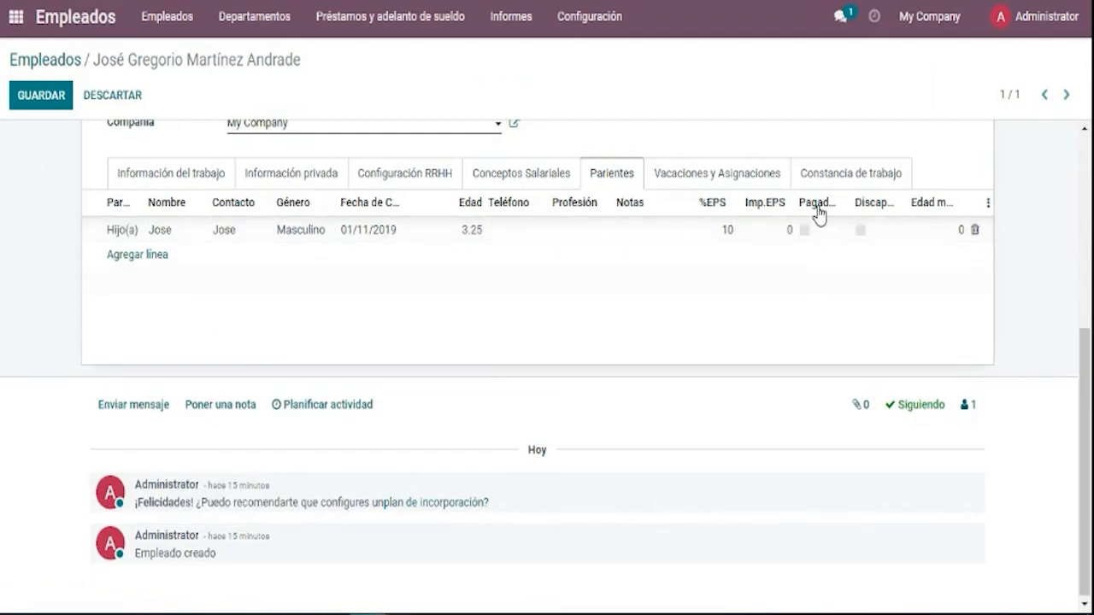
left_click(805, 236)
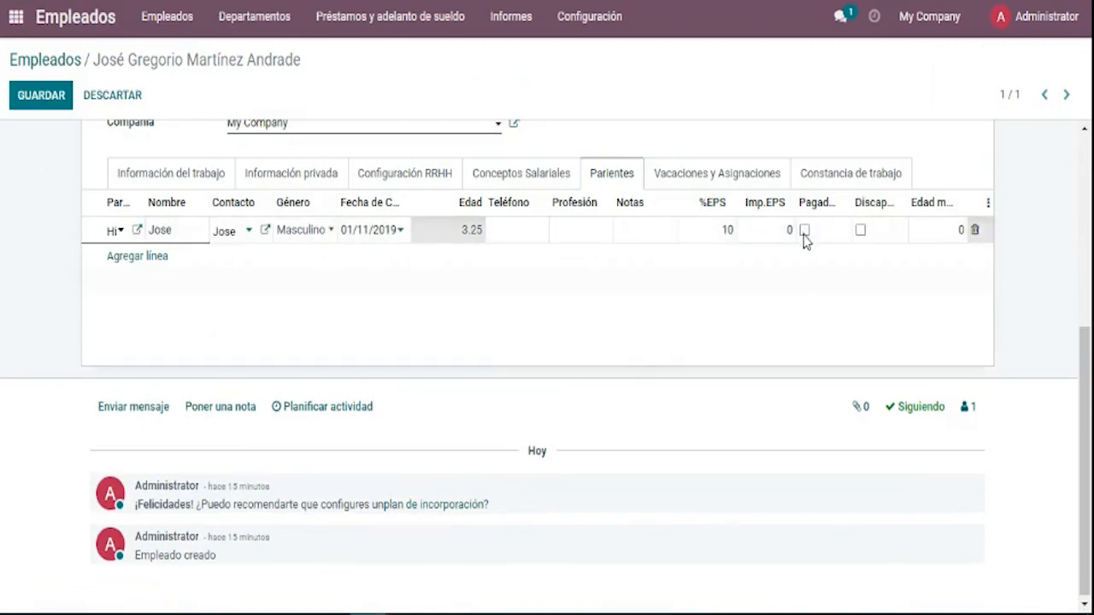
left_click(804, 232)
Untick Pagado and Discapacidad on the son's row and set Edad máxima to 24.
left_click(805, 232)
left_click(861, 230)
double_click(956, 229)
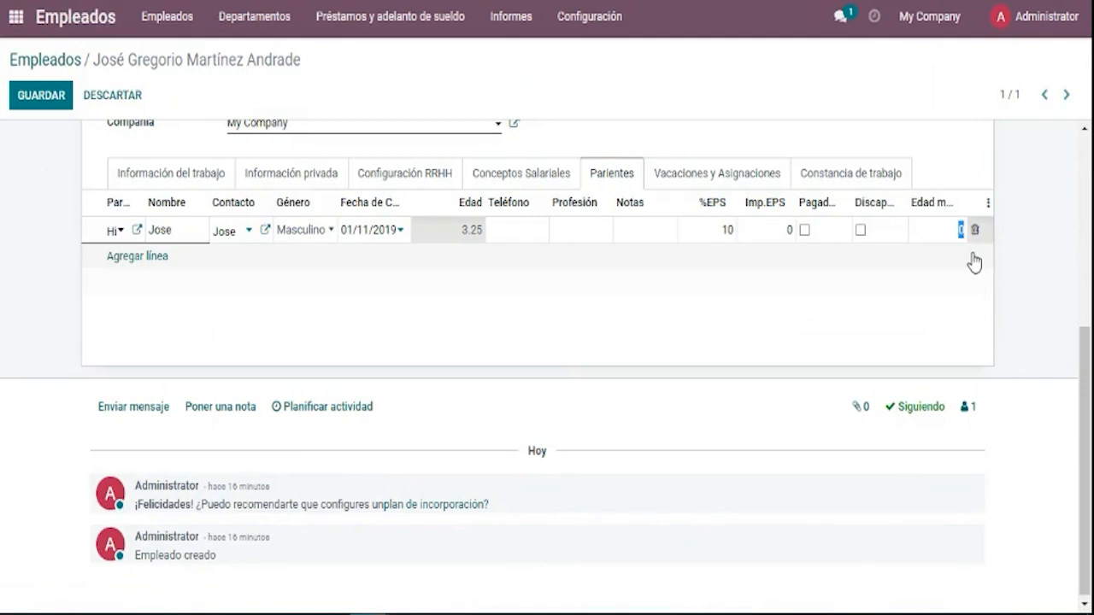
key("BackSpace")
type("18")
key("BackSpace")
key("BackSpace")
type("24")
left_click(864, 330)
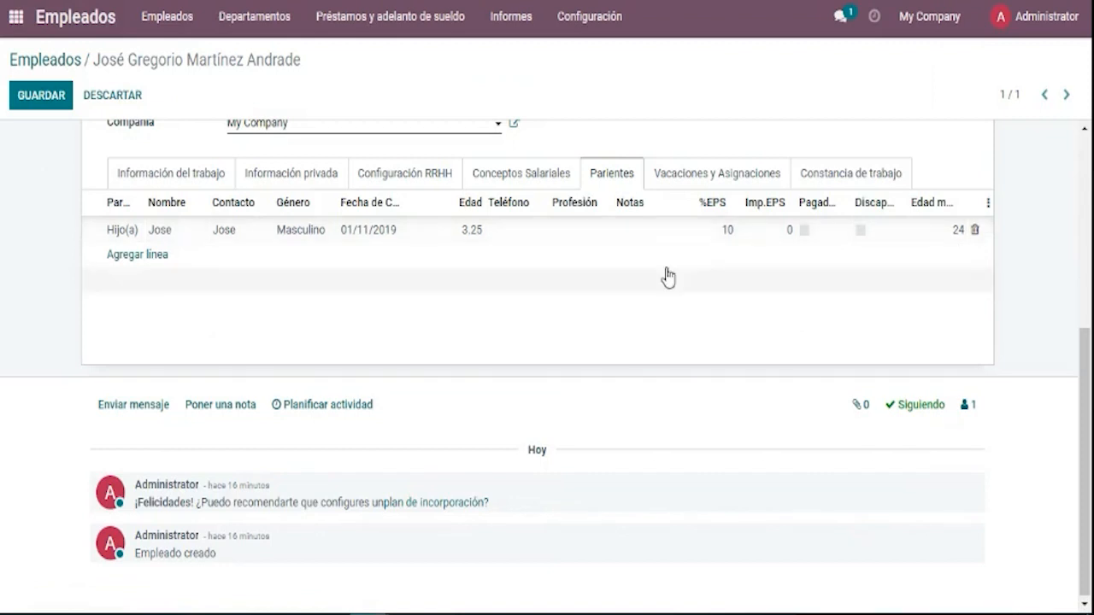
left_click(468, 236)
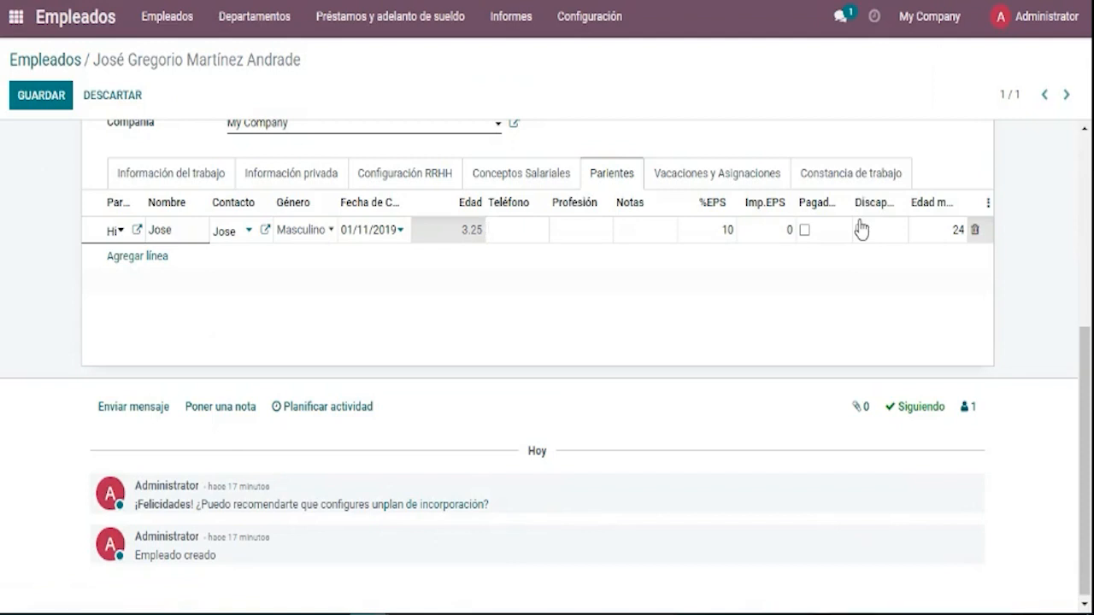
Try adding a relative line, then discard the empty row so only the son remains.
left_click(254, 346)
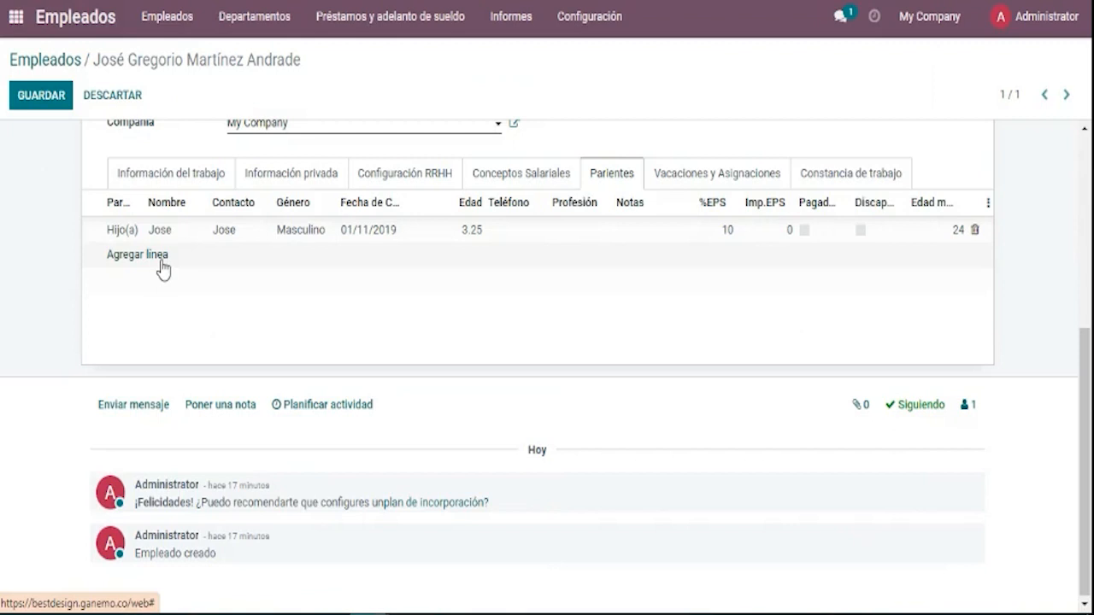
left_click(164, 266)
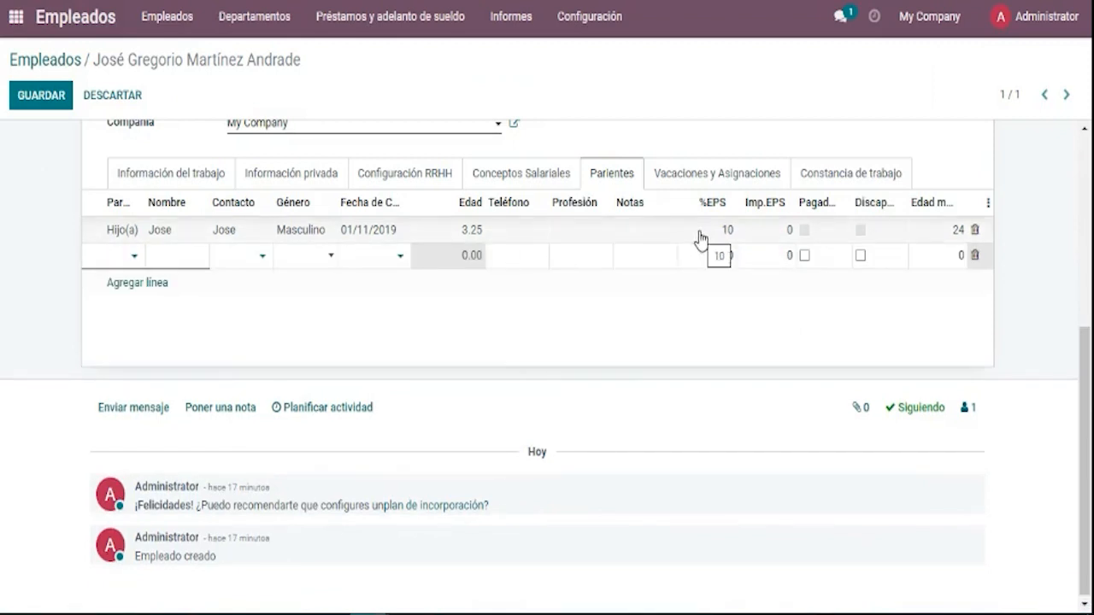
left_click(498, 342)
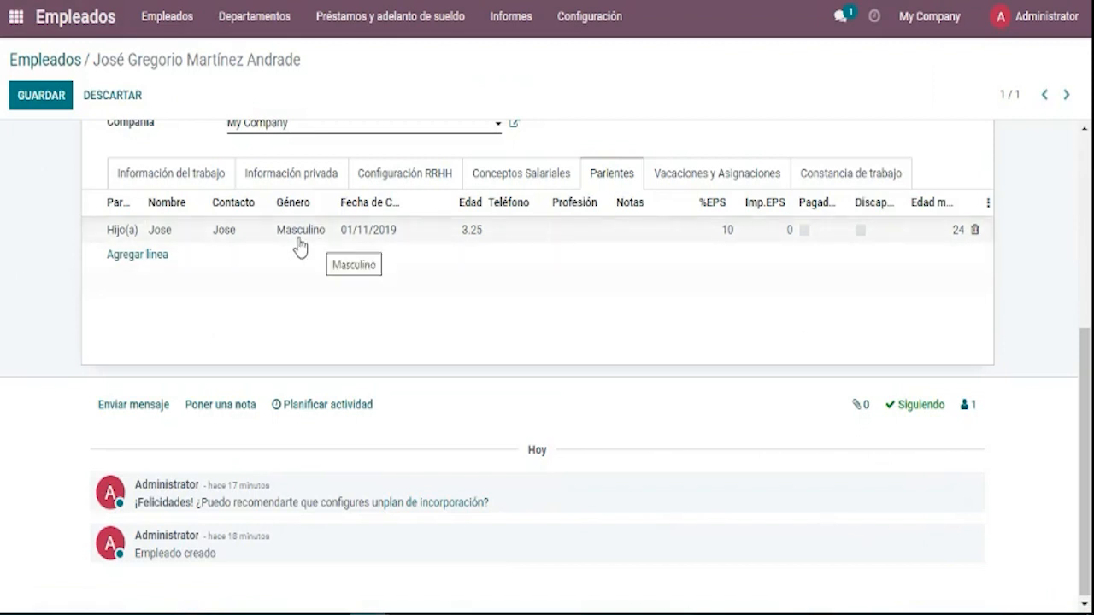
left_click(181, 236)
left_click(181, 236)
left_click(271, 347)
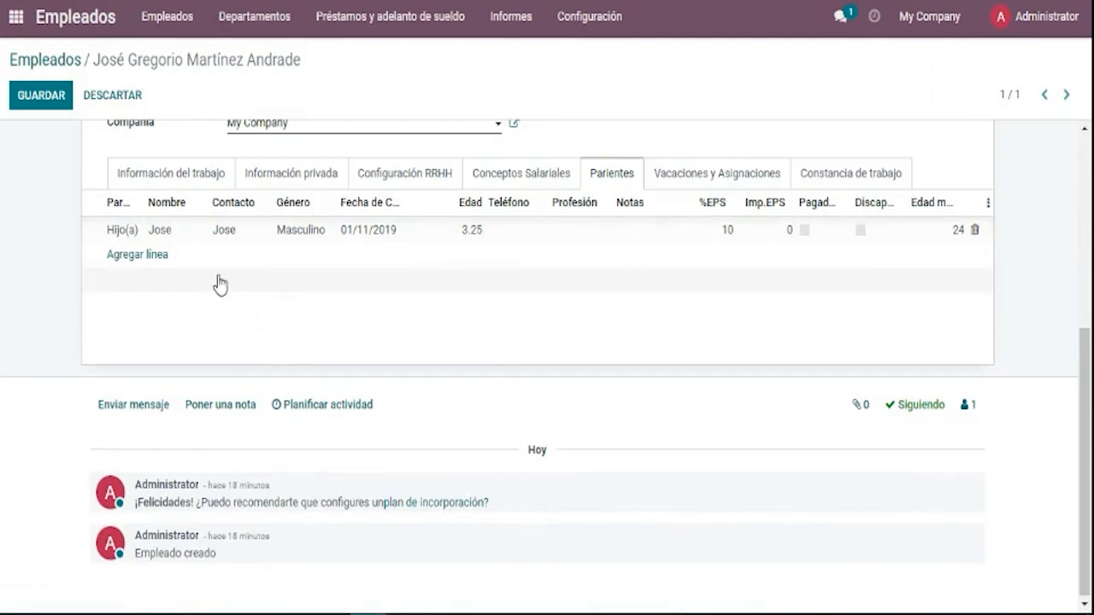
Cancel another empty relative line and go to Vacaciones y Asignaciones.
left_click(161, 264)
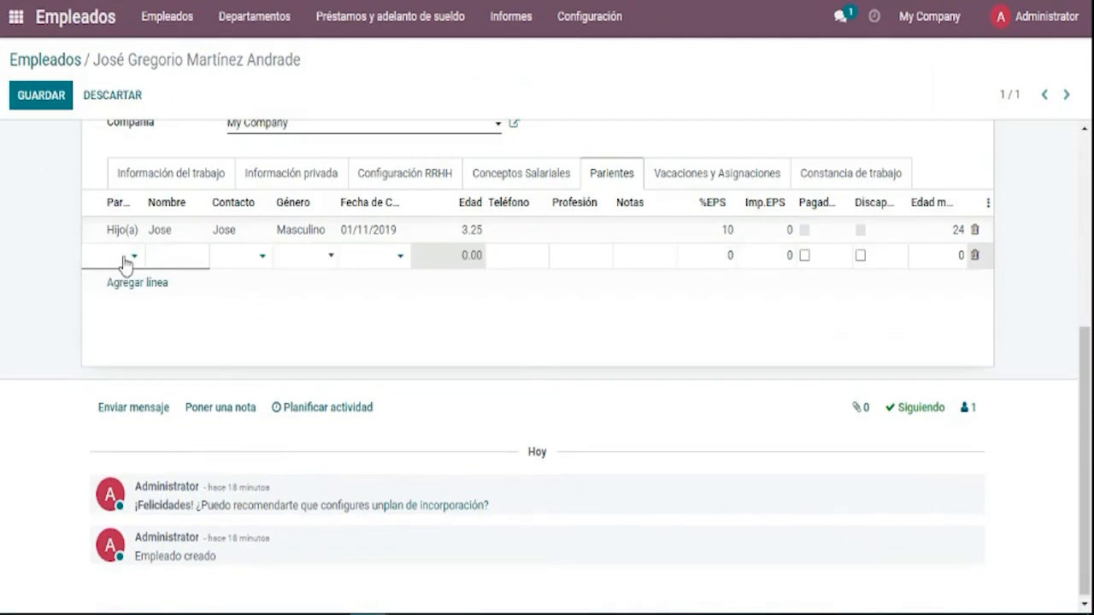
left_click(126, 260)
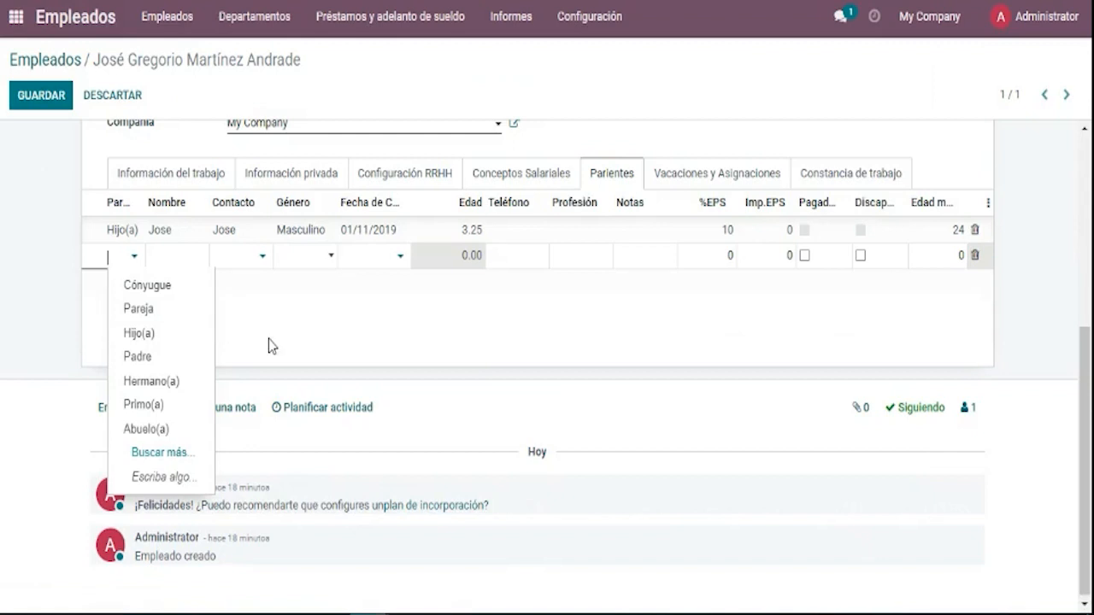
left_click(228, 306)
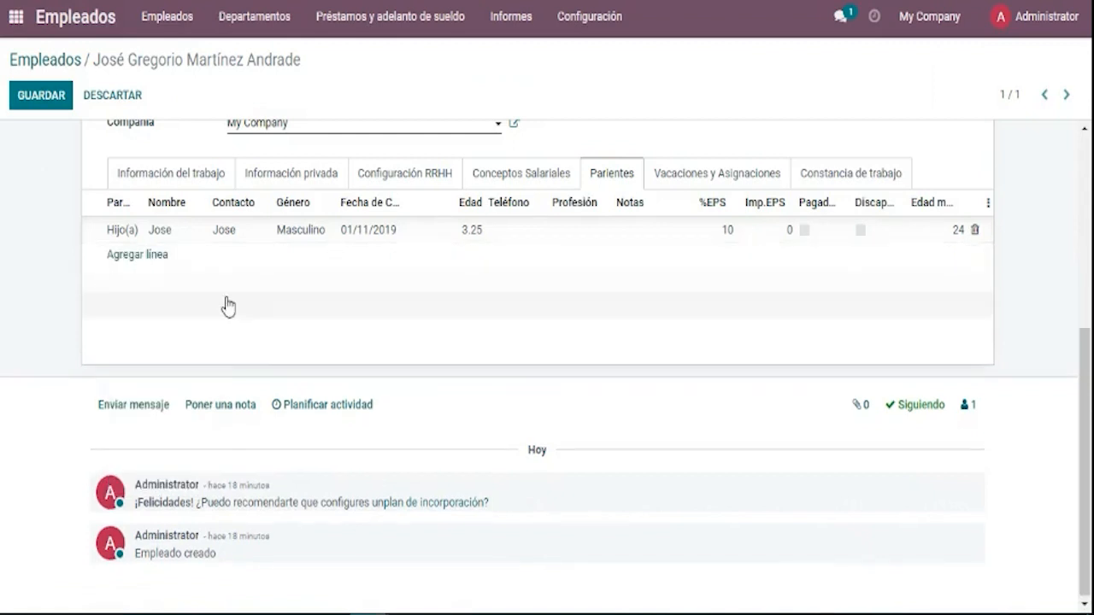
left_click(170, 257)
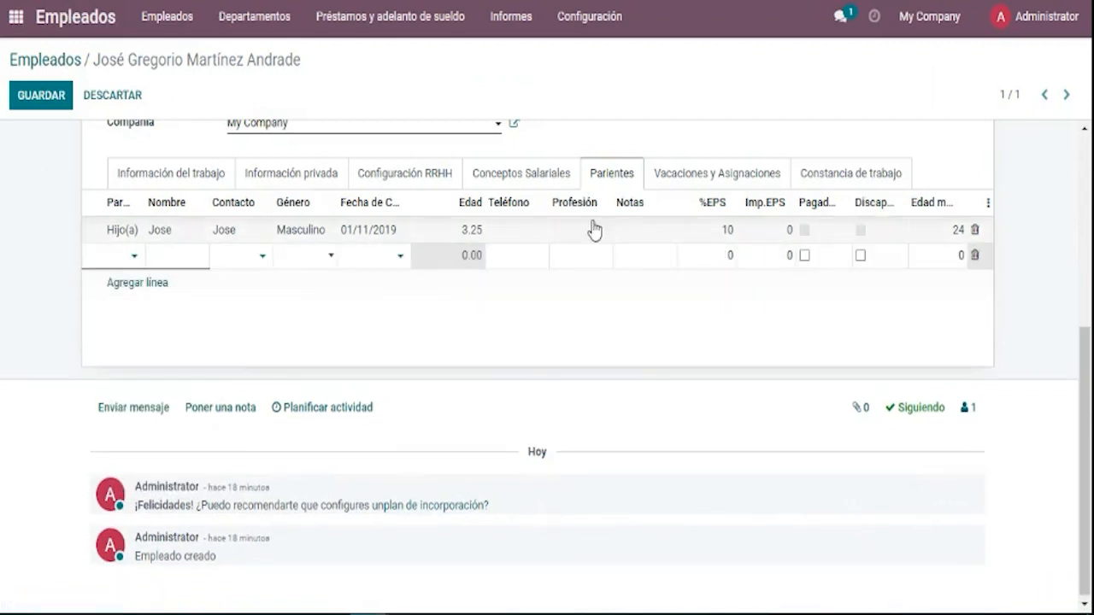
left_click(691, 188)
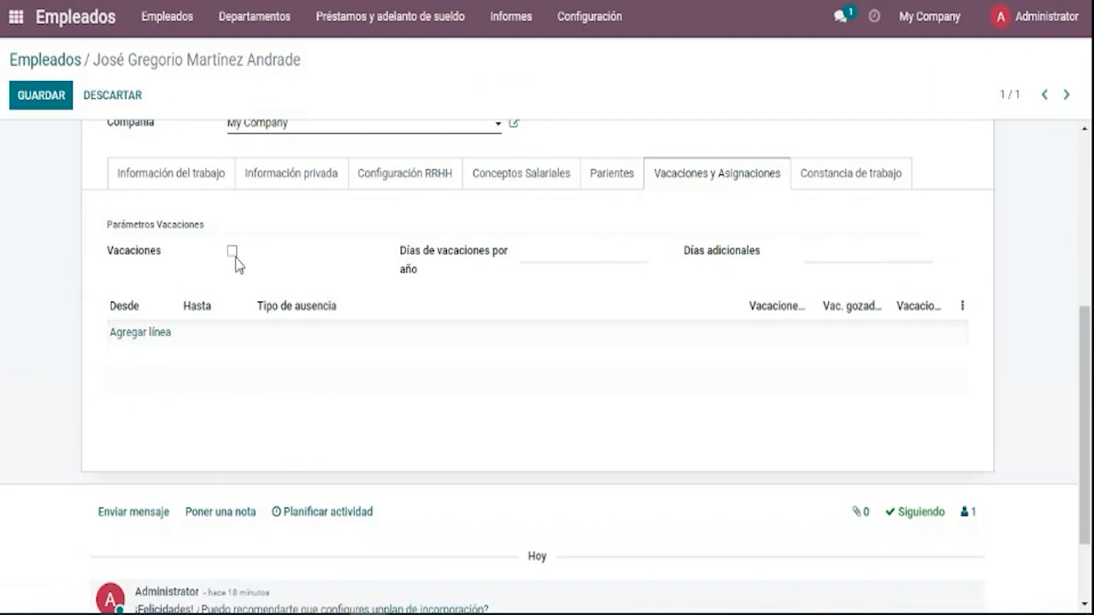
Enable Vacaciones for the employee and start entering Días de vacaciones por año.
left_click(232, 253)
left_click(235, 253)
left_click(537, 258)
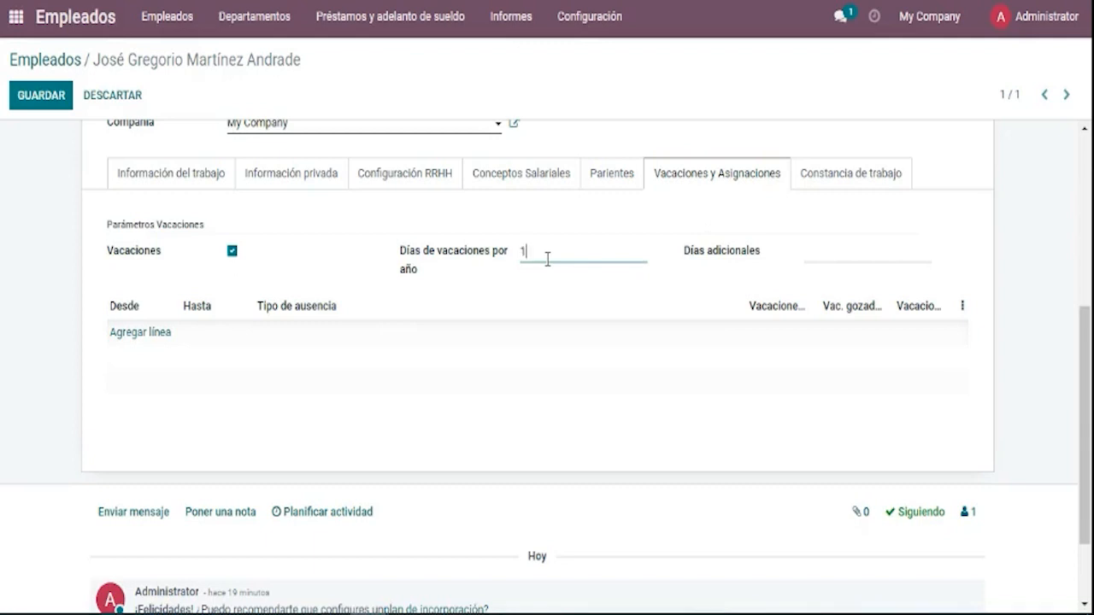
Set 15 vacation days per year and 5 Días adicionales.
type("5")
left_click(711, 272)
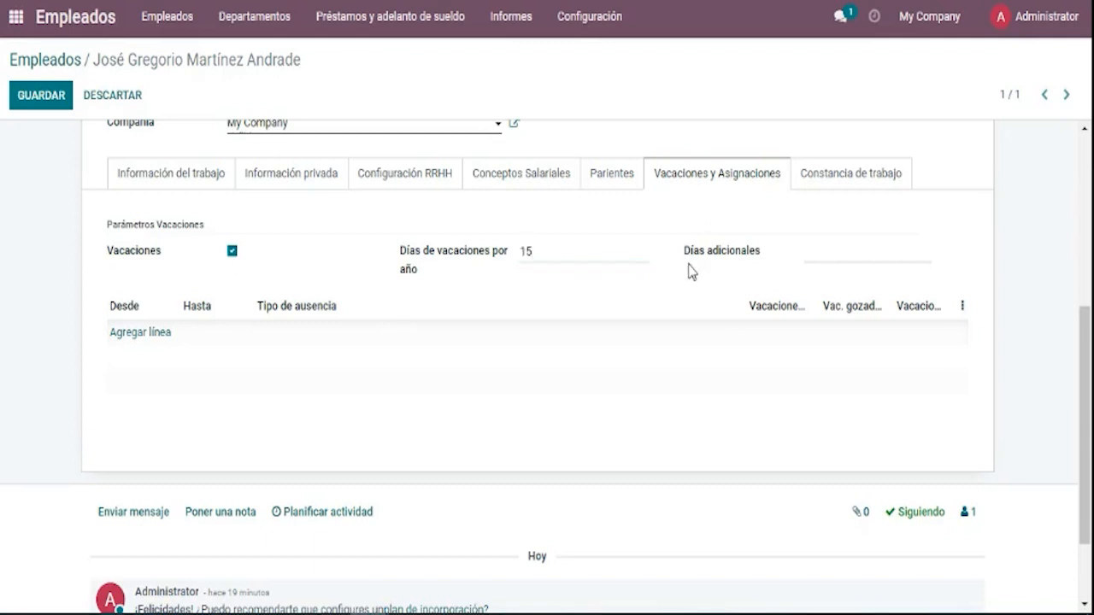
left_click(642, 261)
left_click(826, 258)
left_click(682, 289)
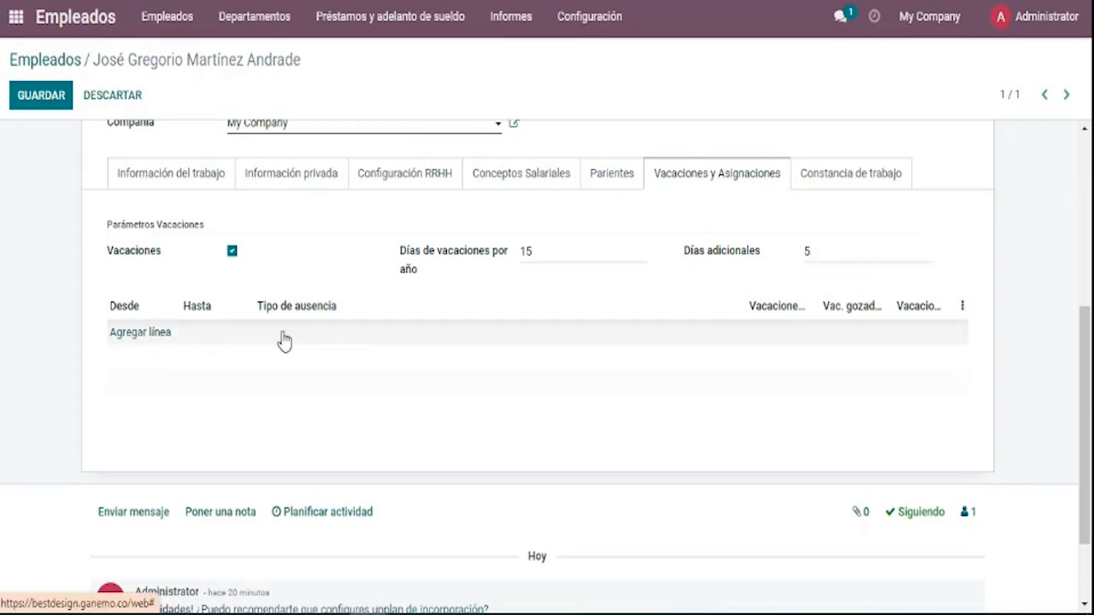
Save the employee, show Información del trabajo, and reopen the record for editing.
left_click(846, 173)
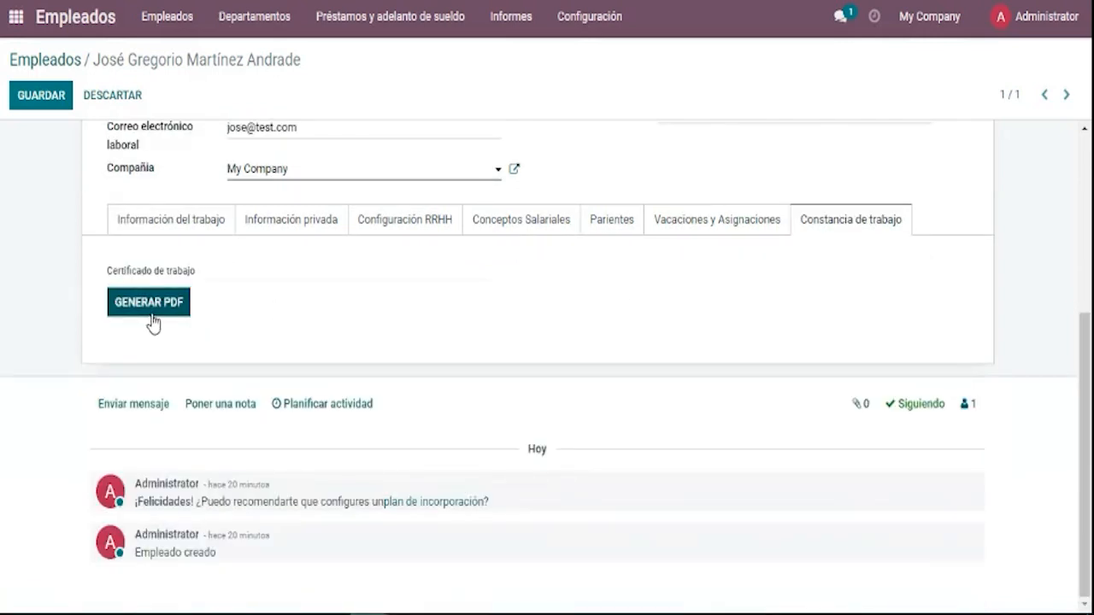
left_click(38, 98)
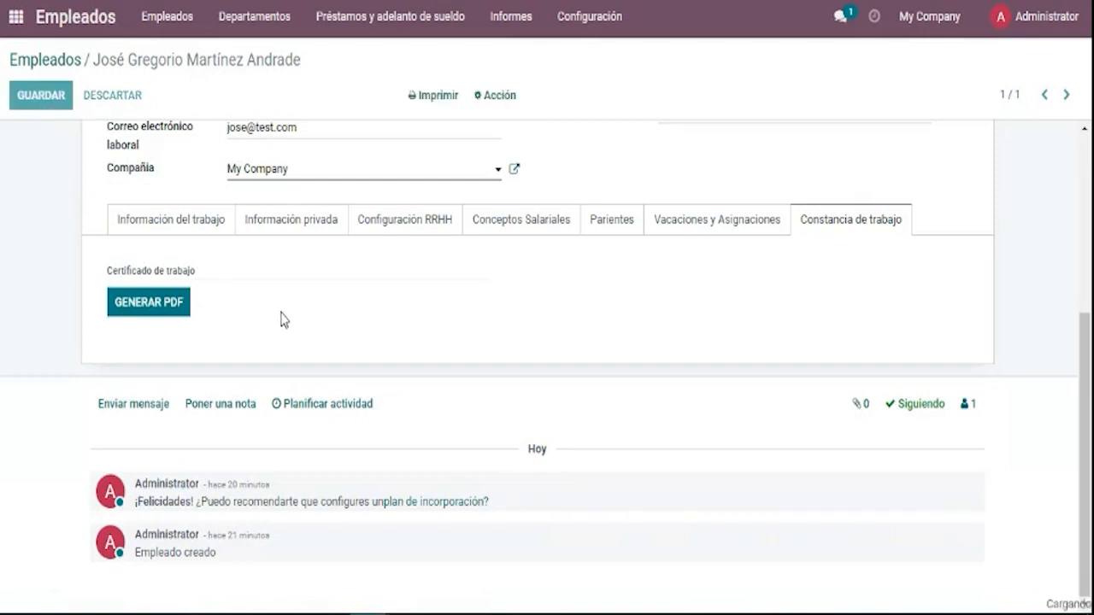
scroll(456, 309, "down", 3)
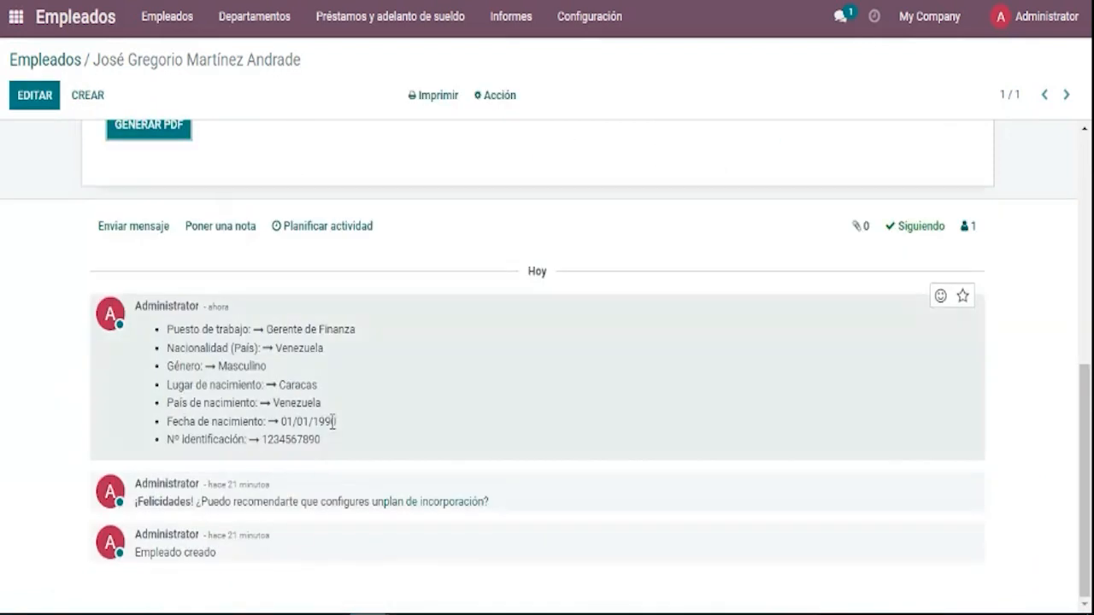
scroll(333, 421, "up", 5)
left_click(190, 523)
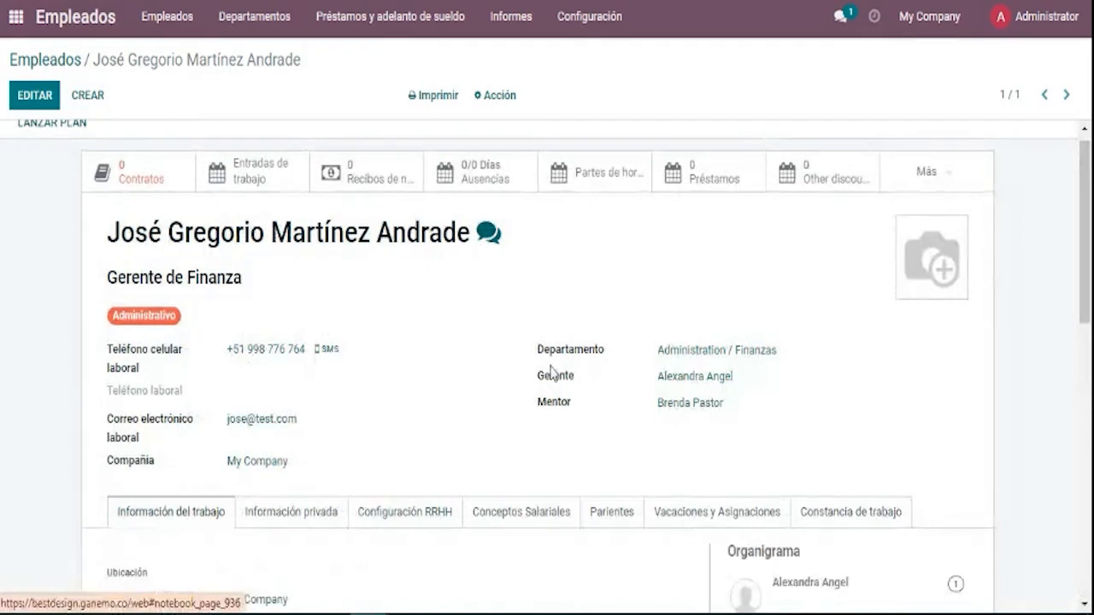
scroll(599, 367, "down", 2)
scroll(860, 415, "up", 2)
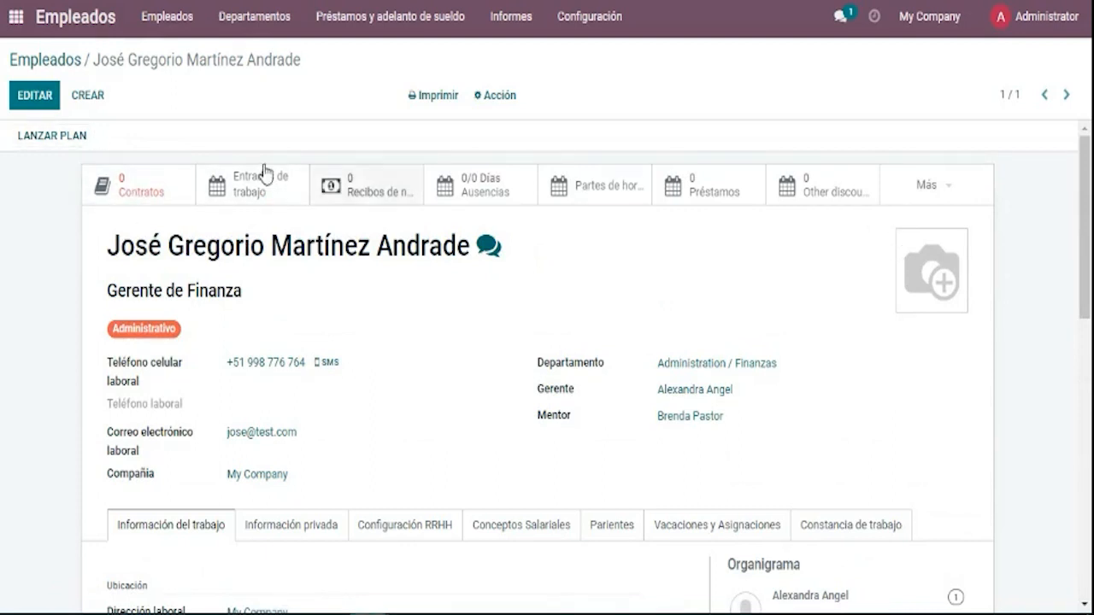
mouse_move(927, 258)
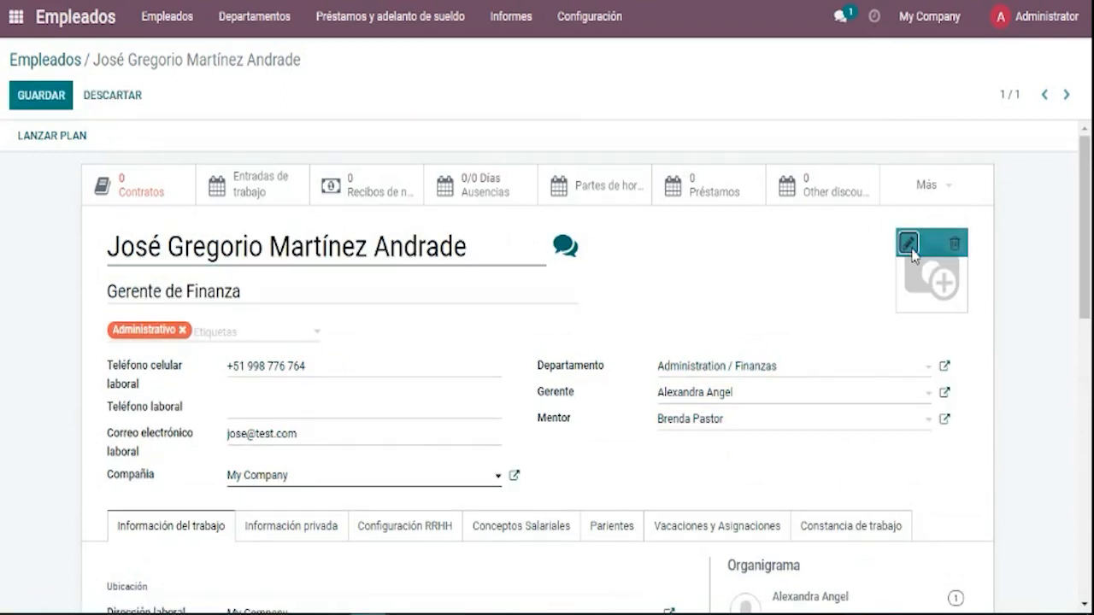
Upload a photo from Shared drives > Marketing & Design > Fotos Personas, then remove it.
left_click(910, 244)
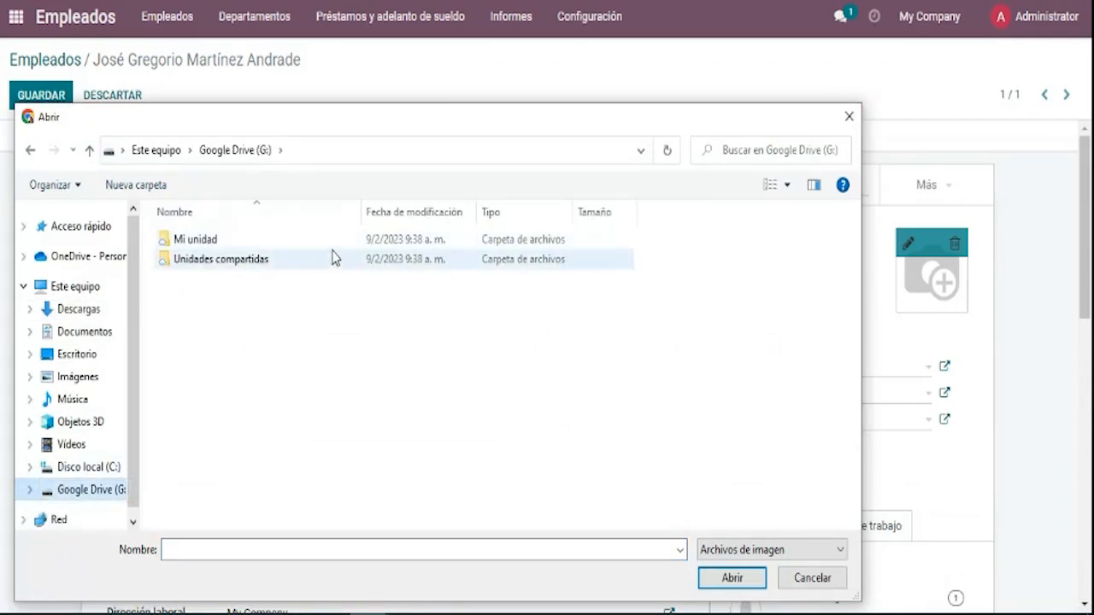
left_click(334, 259)
double_click(334, 259)
left_click(246, 282)
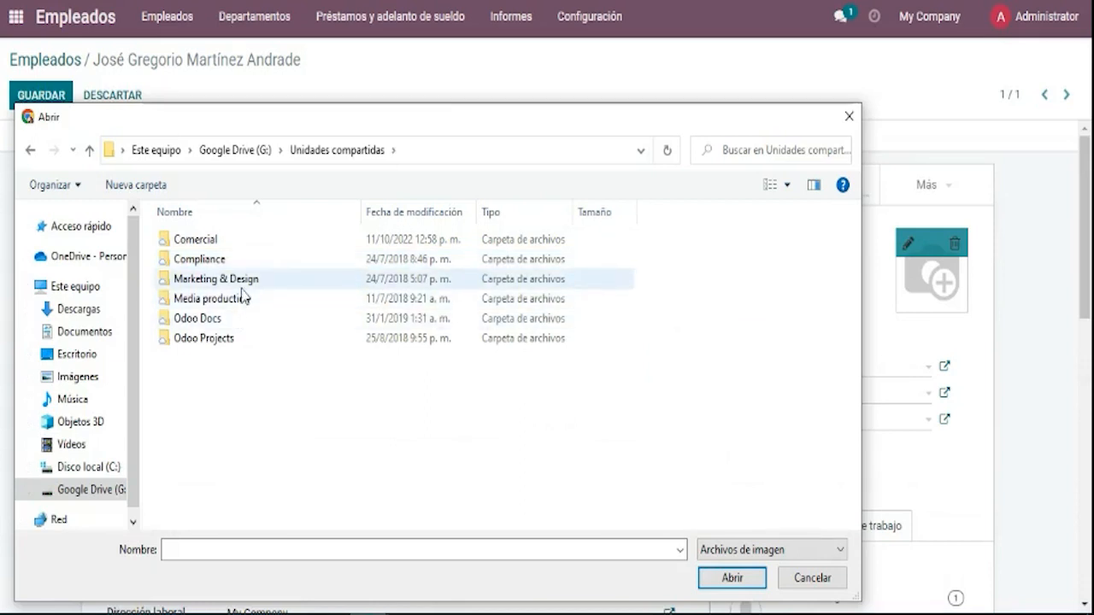
double_click(243, 286)
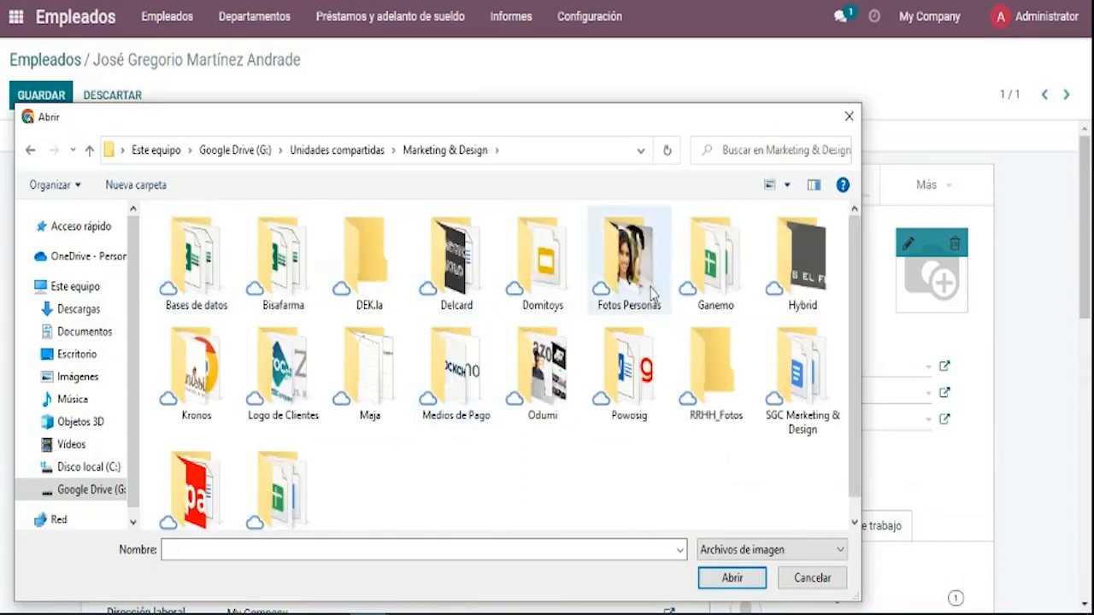
double_click(621, 287)
double_click(549, 256)
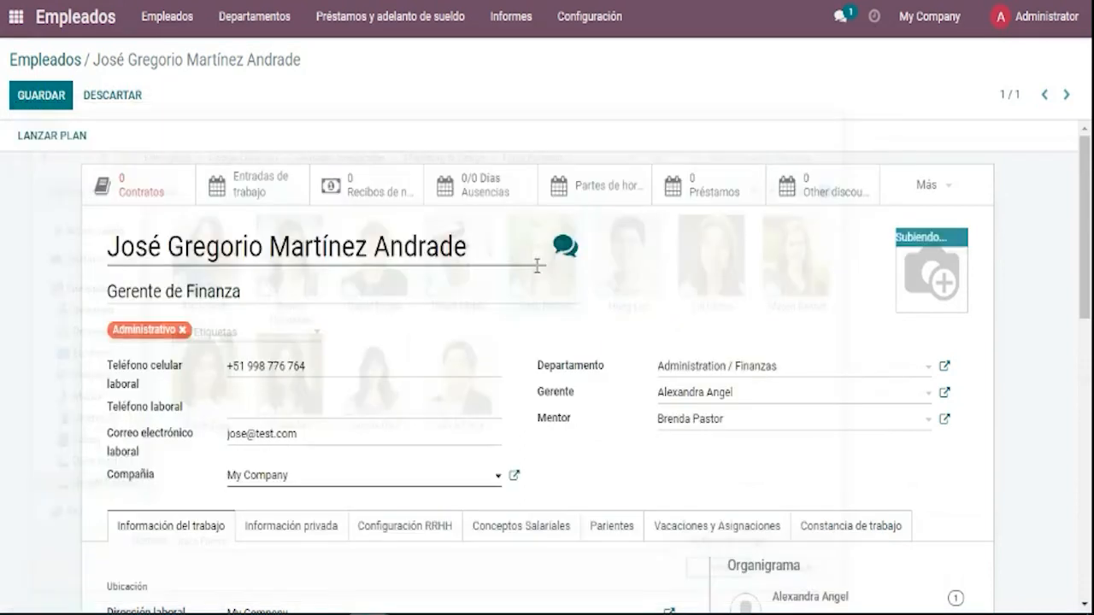
left_click(955, 246)
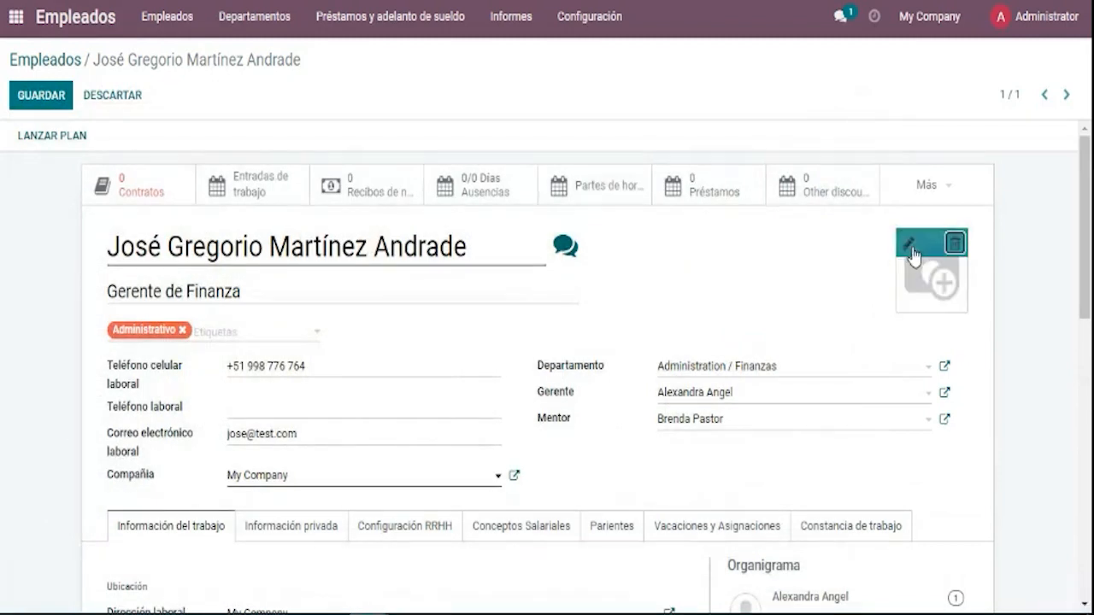
Upload the photo of the man in a suit as the profile picture and save.
left_click(911, 248)
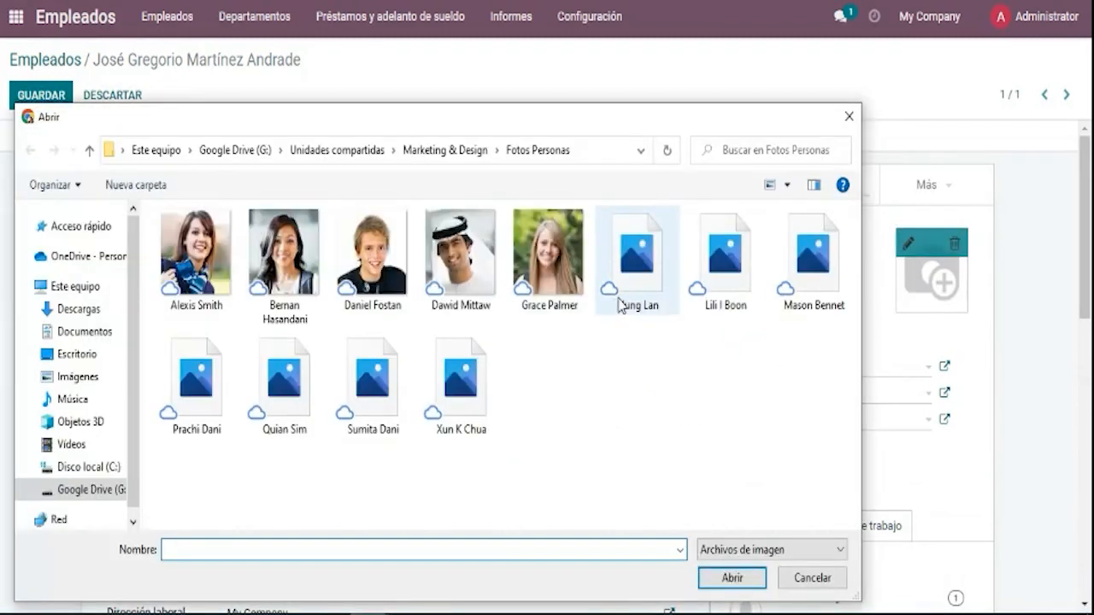
left_click(621, 305)
left_click(500, 247)
left_click(402, 295)
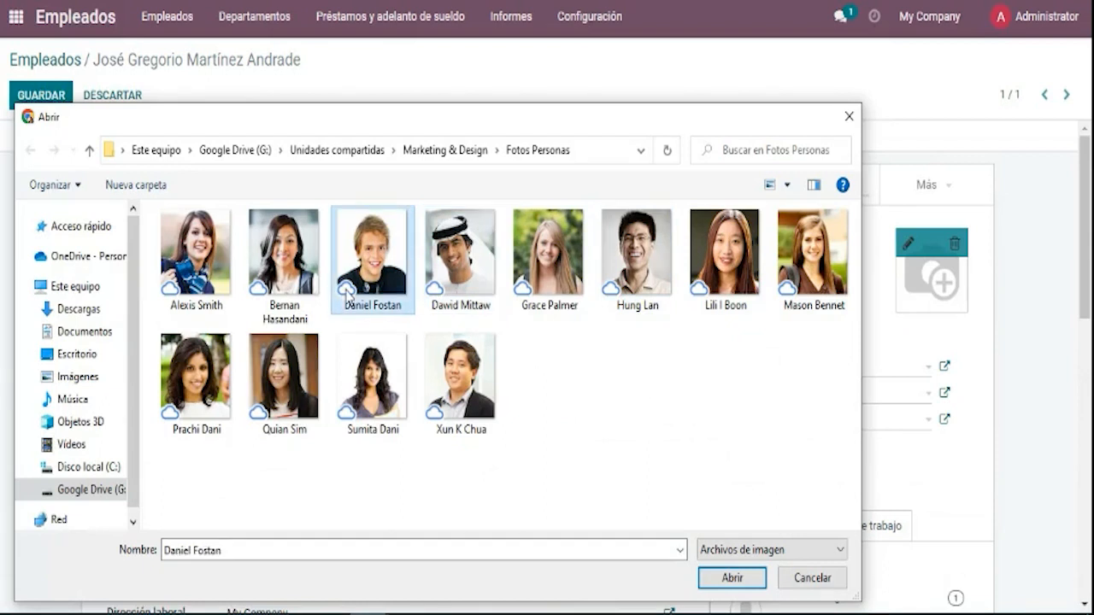
left_click(461, 395)
left_click(732, 578)
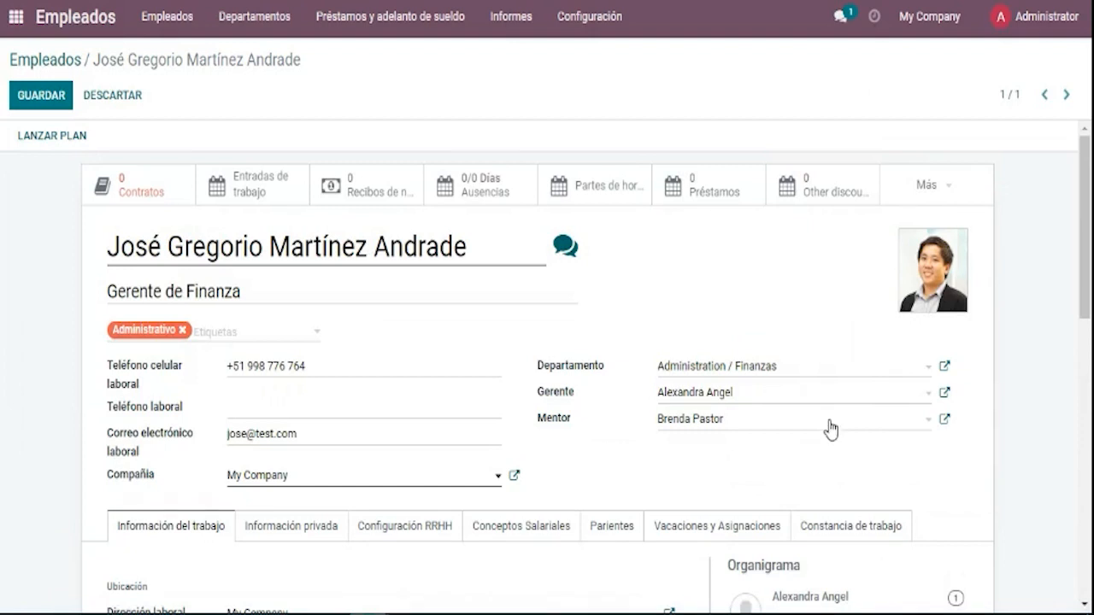
left_click(57, 106)
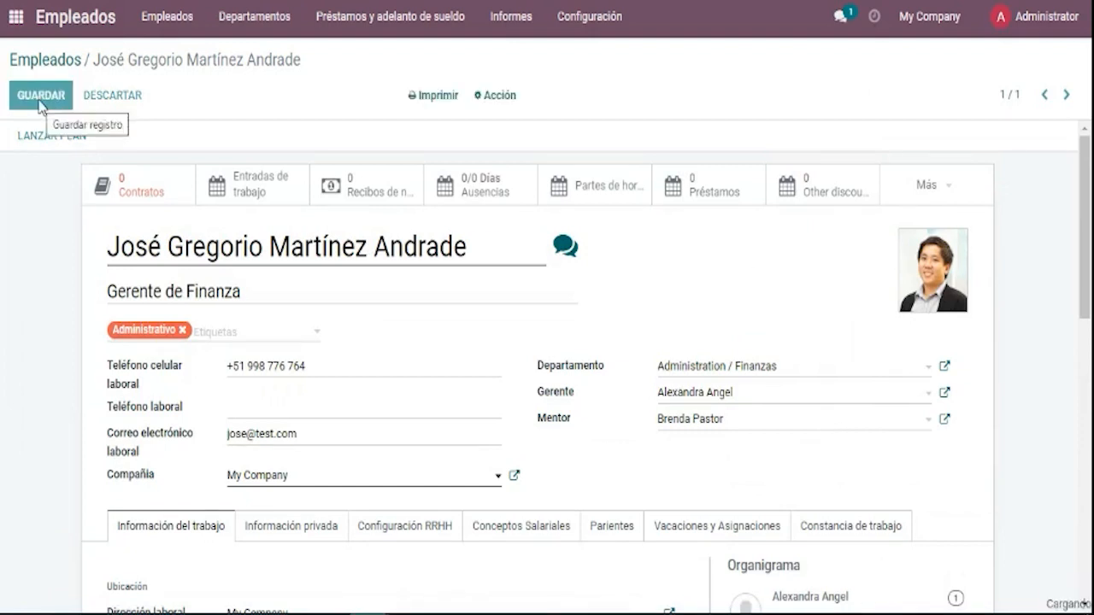
Save the employee record so it shows read-only with the new profile photo.
left_click(33, 104)
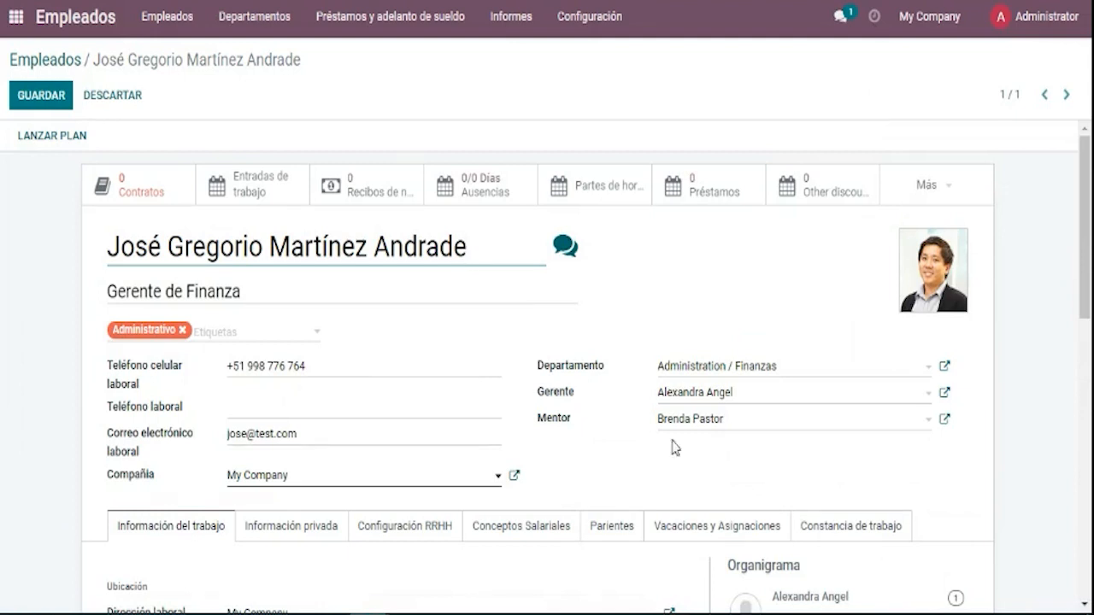
scroll(677, 449, "down", 3)
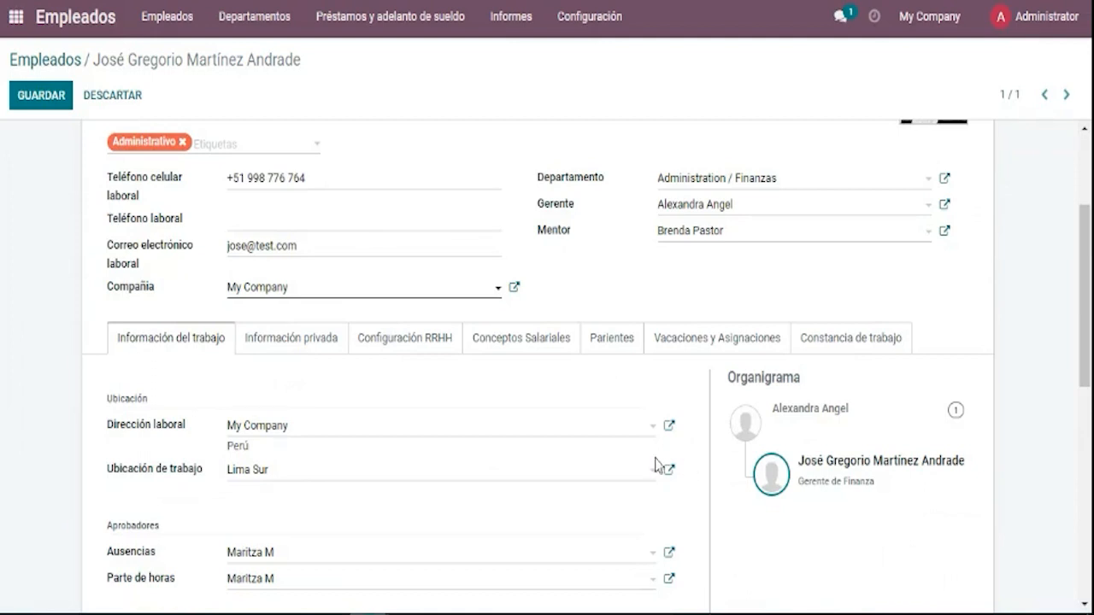
scroll(744, 360, "up", 1)
scroll(735, 355, "up", 3)
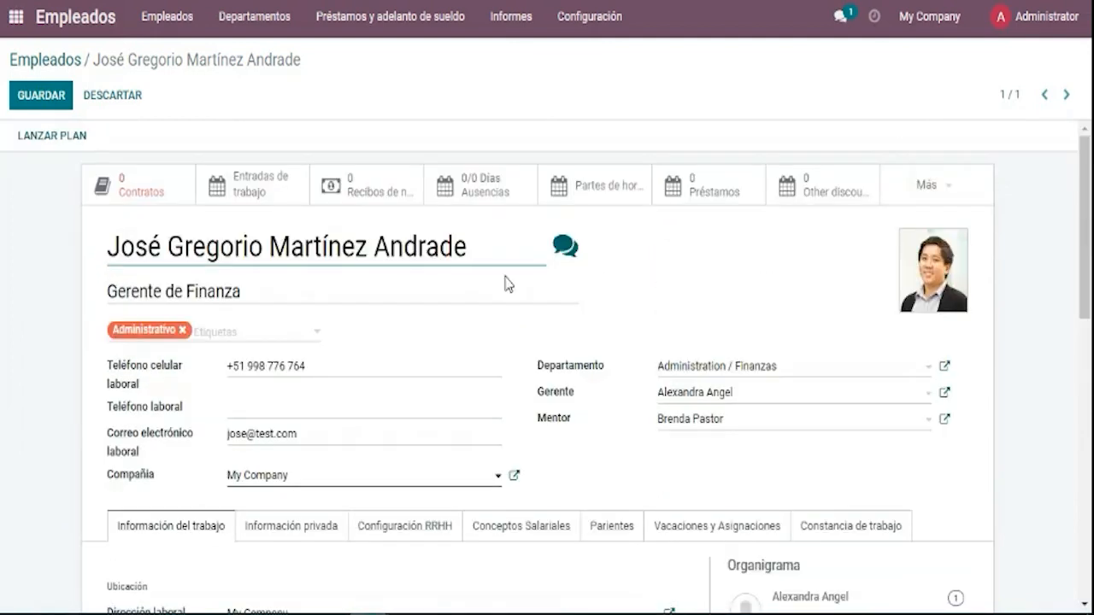
left_click(62, 114)
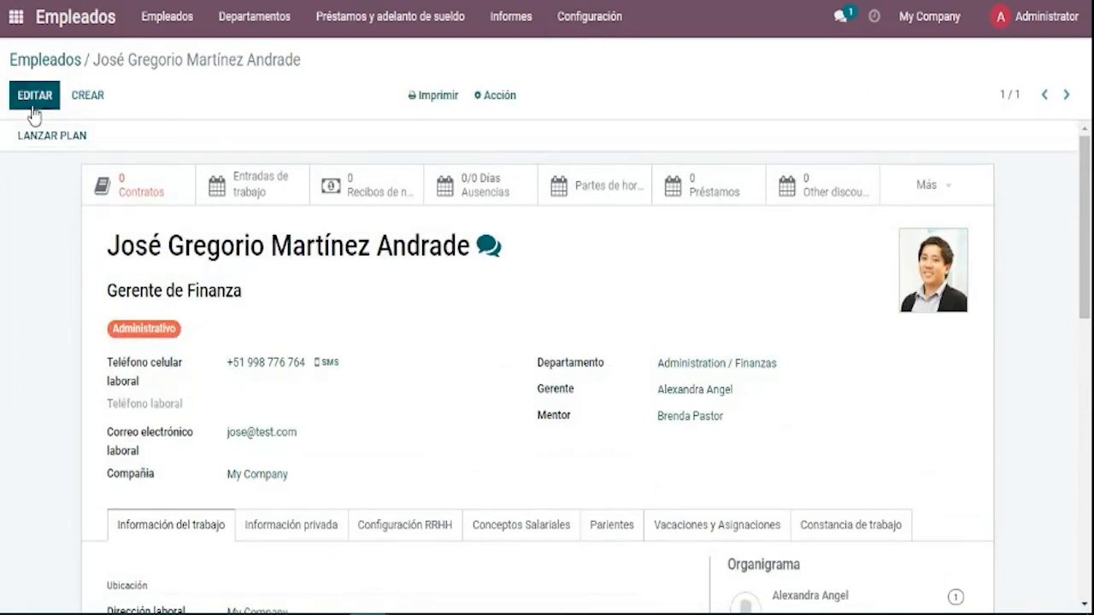
Edit the employee and tick Es Empleador in Configuración RRHH.
left_click(34, 98)
left_click(444, 535)
scroll(452, 504, "down", 5)
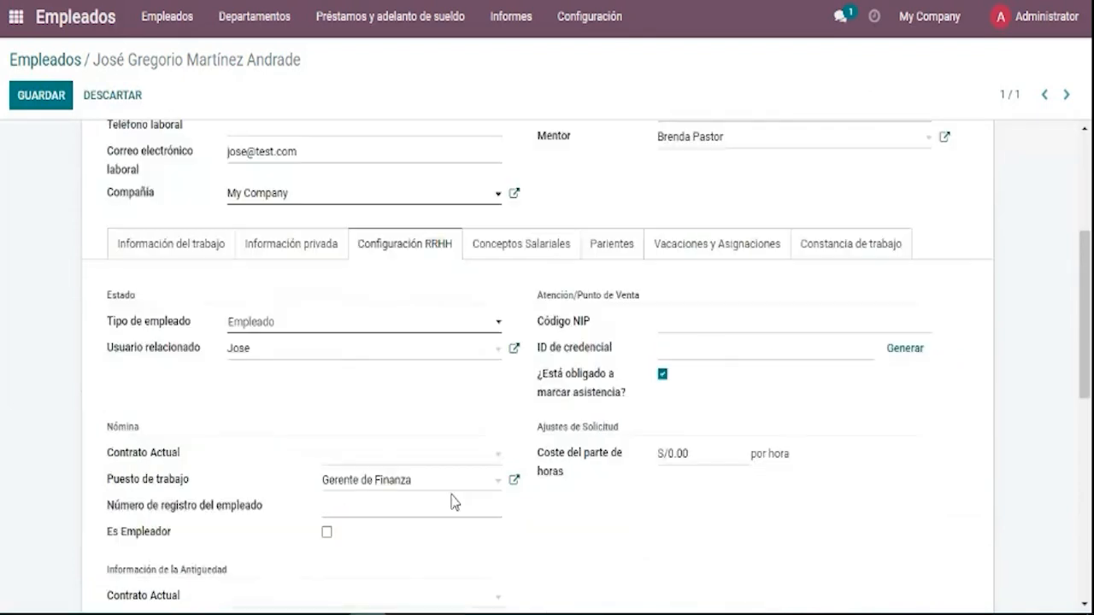
scroll(475, 481, "down", 1)
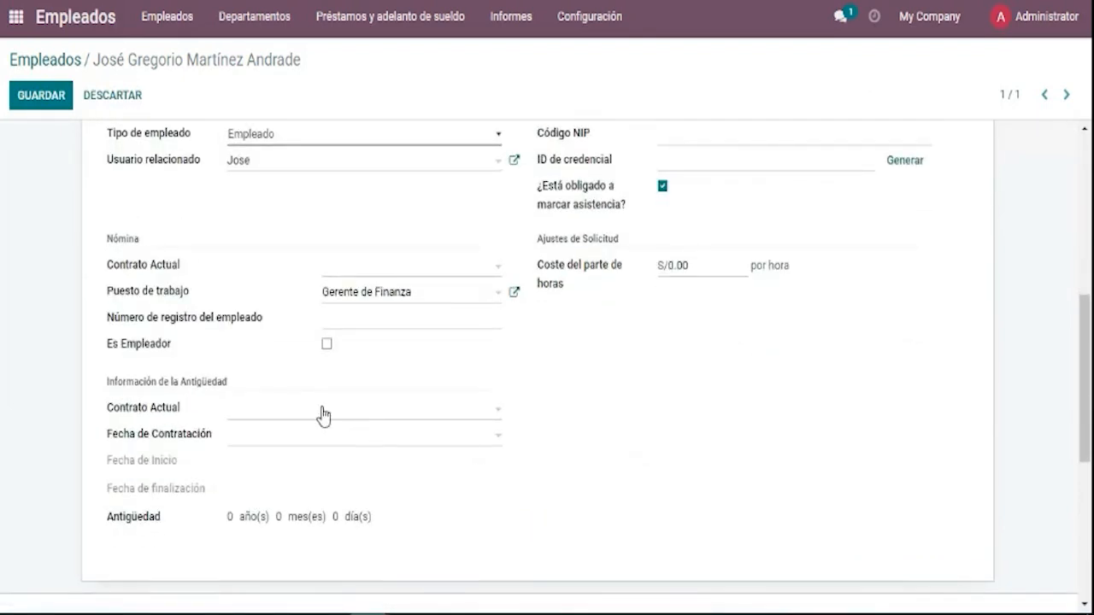
left_click(326, 345)
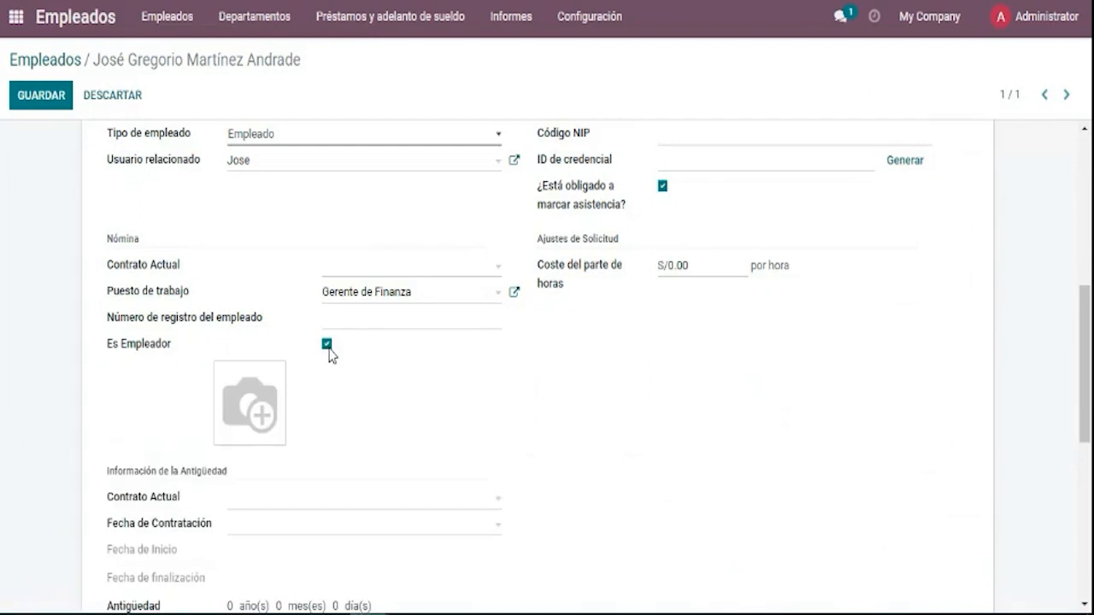
Upload the 'descarga' image from Descargas as the employer signature.
left_click(227, 377)
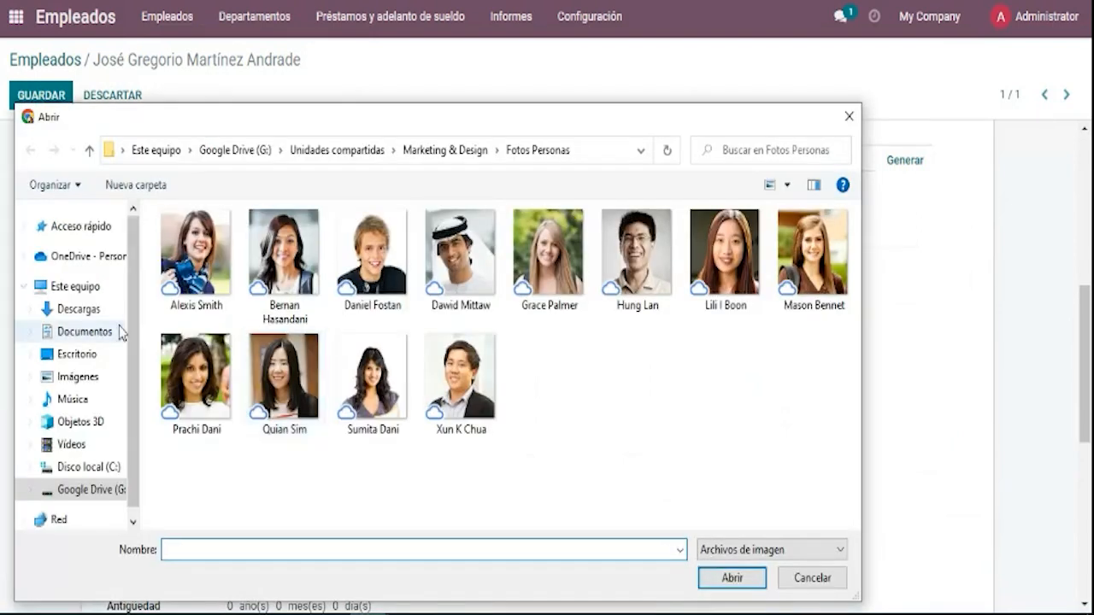
left_click(103, 379)
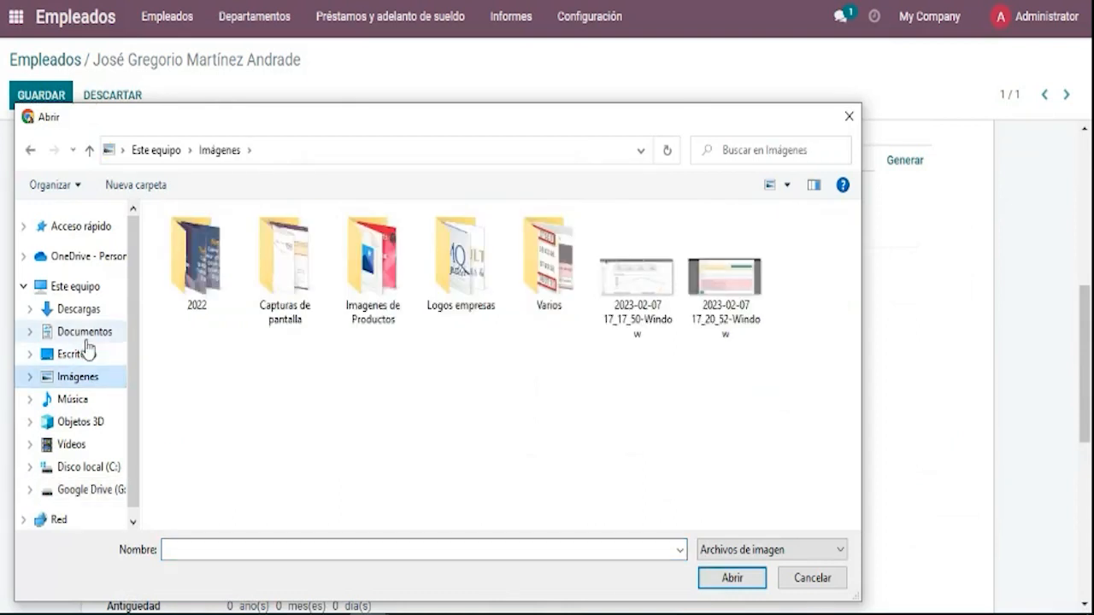
left_click(79, 310)
left_click(220, 311)
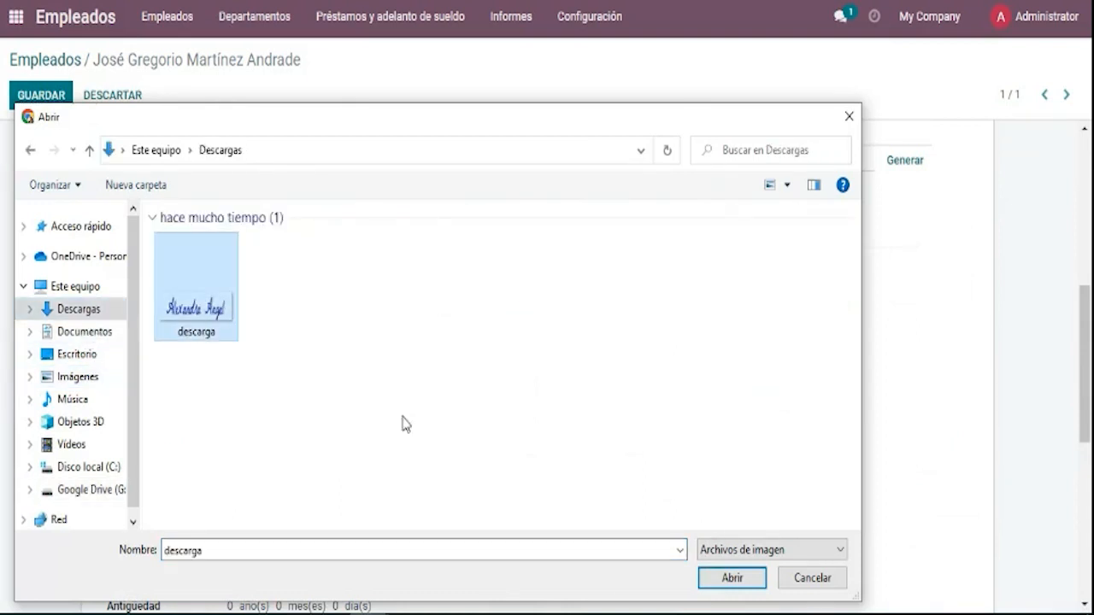
left_click(757, 579)
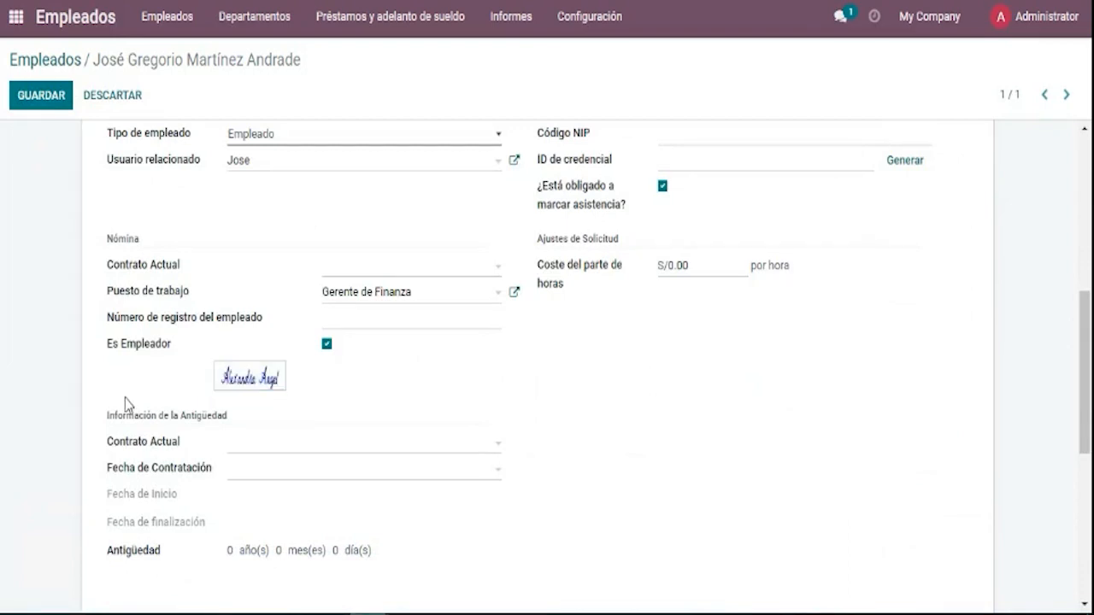
mouse_move(265, 396)
Leave Es Empleador unchecked so the signature image clears, then save the record with GUARDAR.
left_click(325, 345)
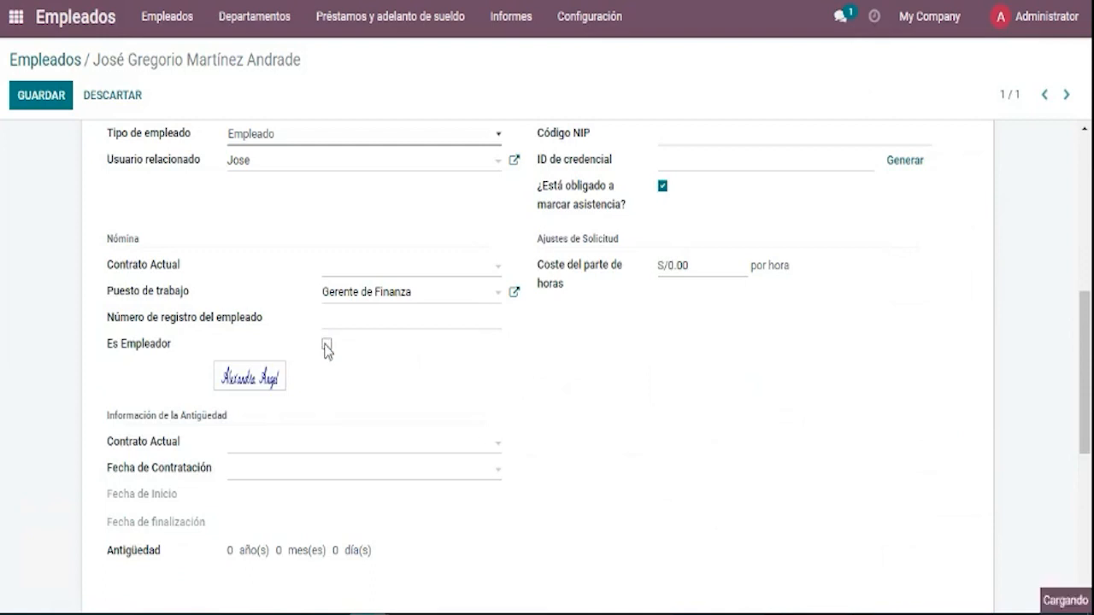
left_click(330, 346)
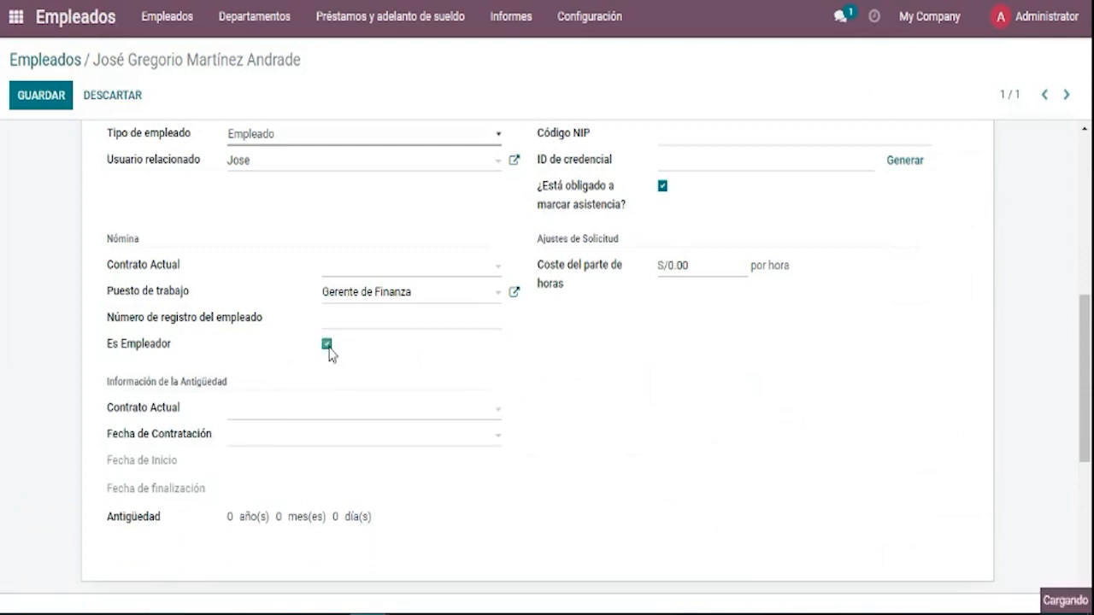
left_click(327, 345)
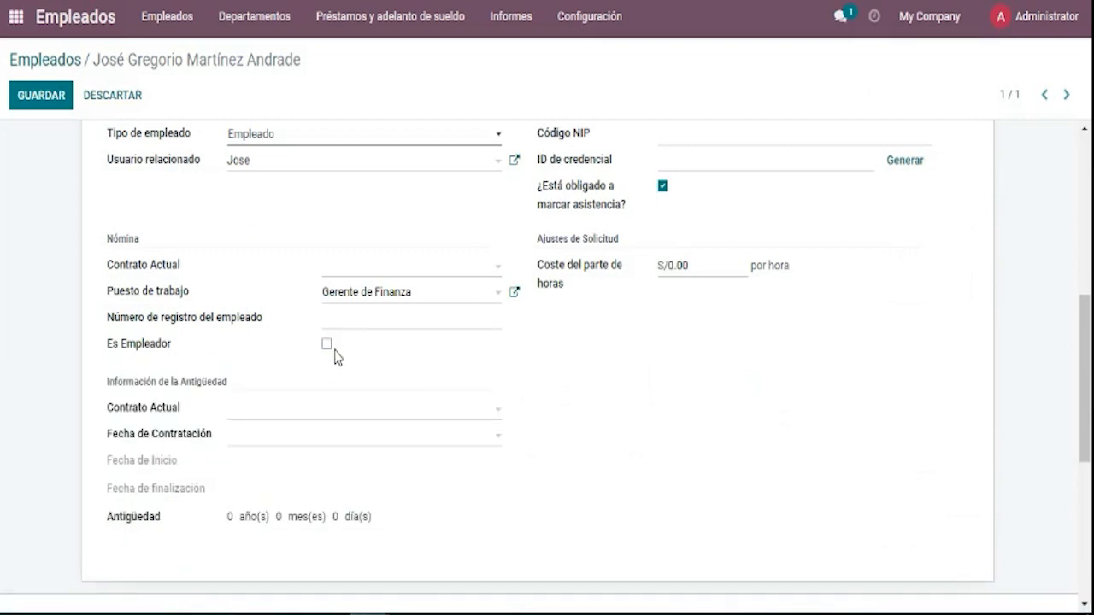
scroll(159, 152, "up", 5)
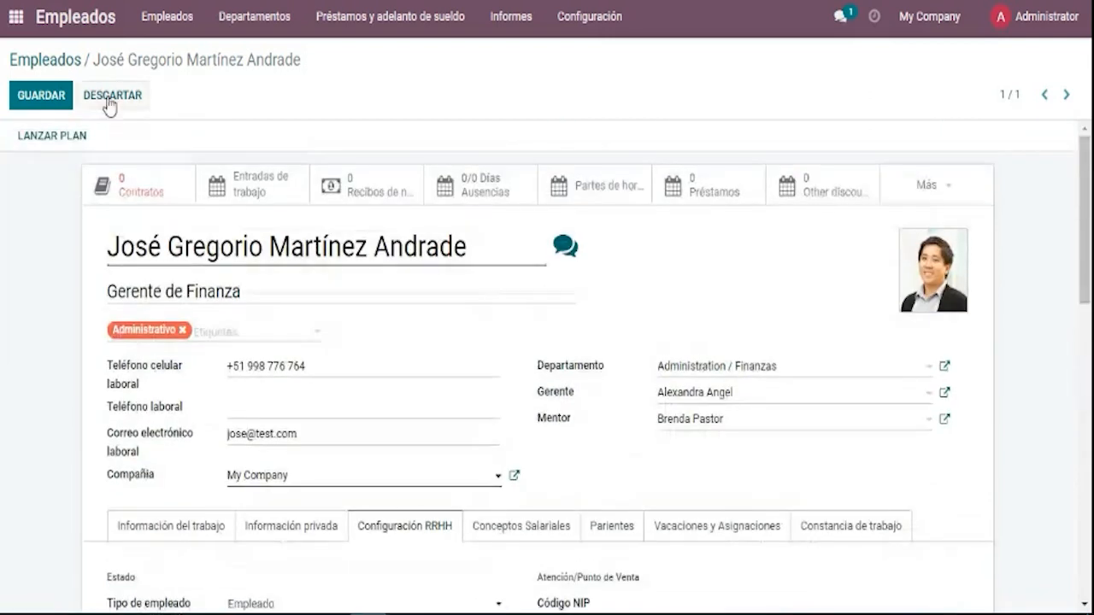
left_click(43, 102)
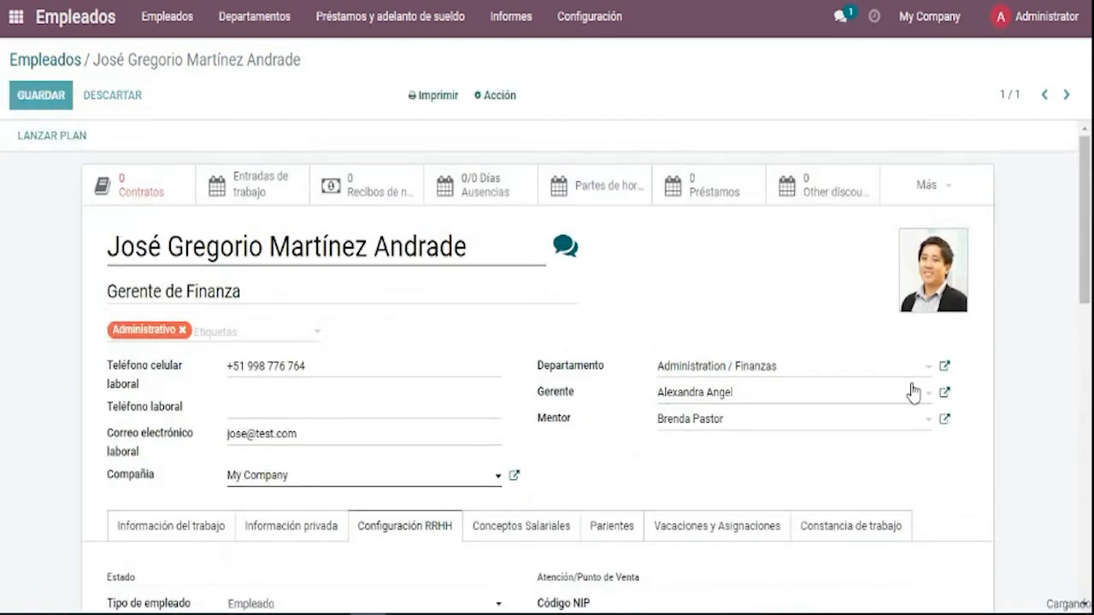